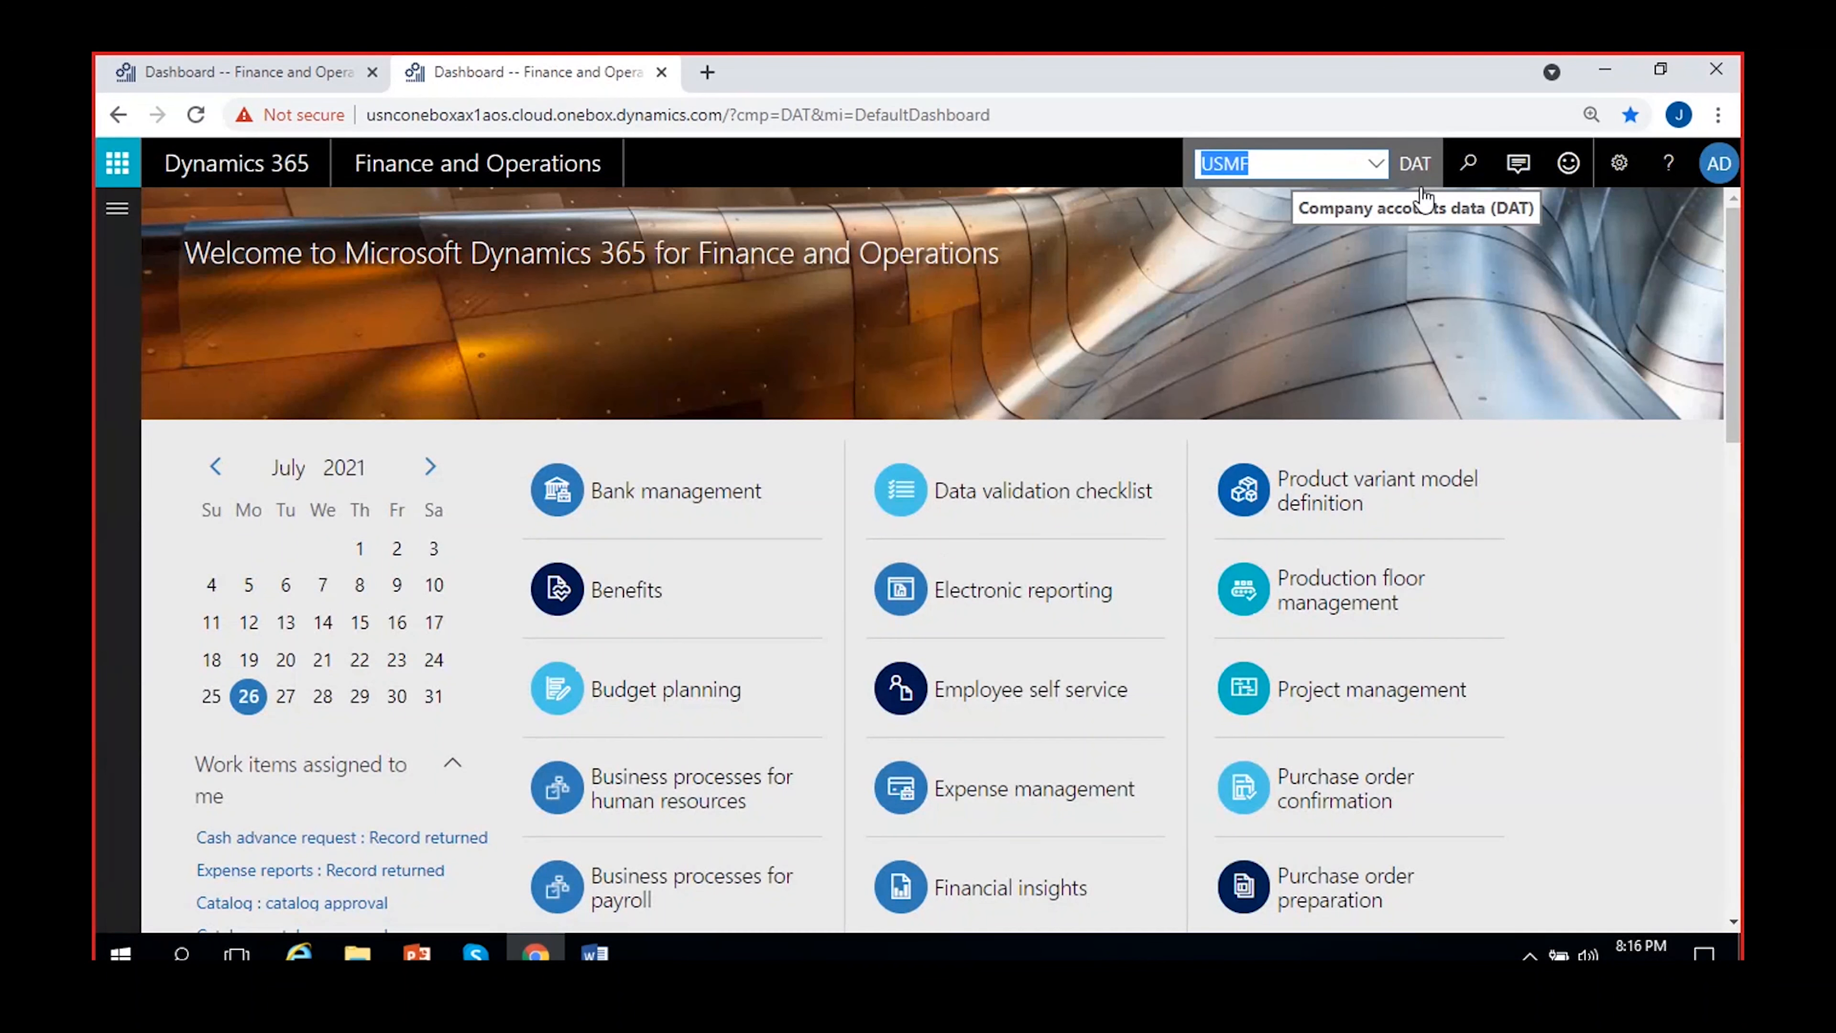
Switch the company to USMF and open the General journals page of the General ledger module
key(Return)
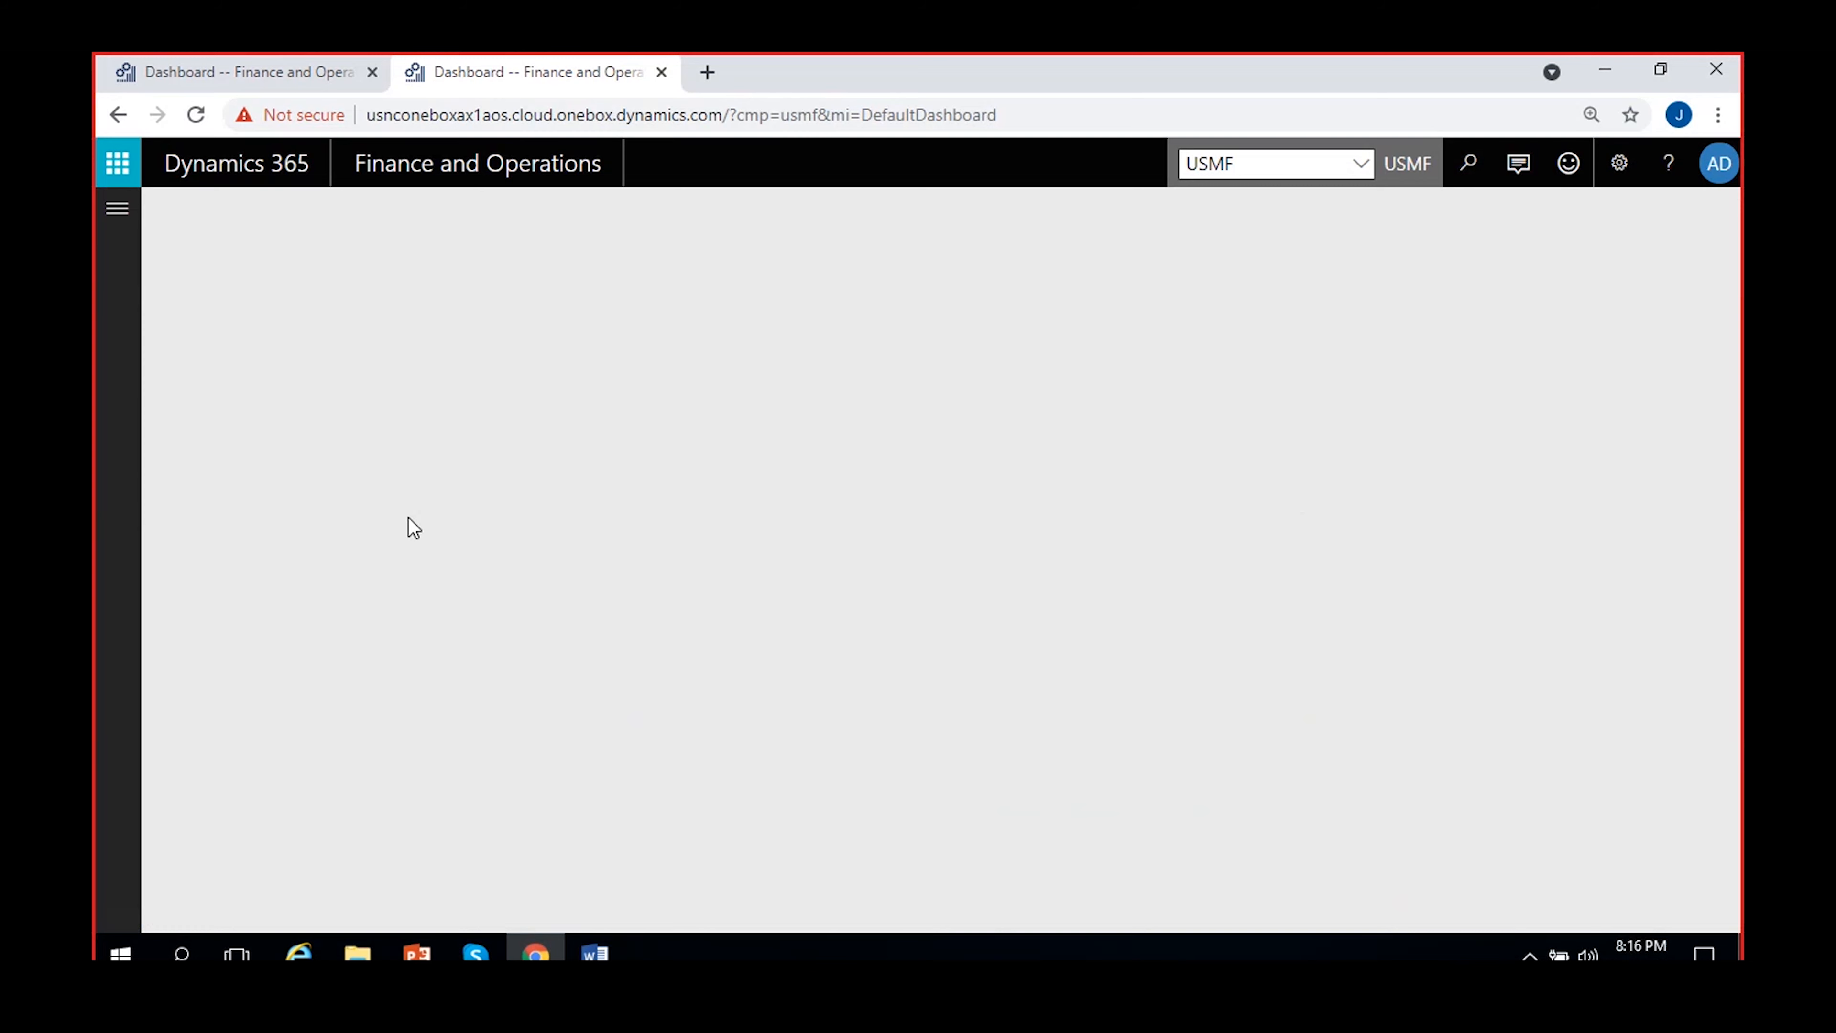
click(102, 230)
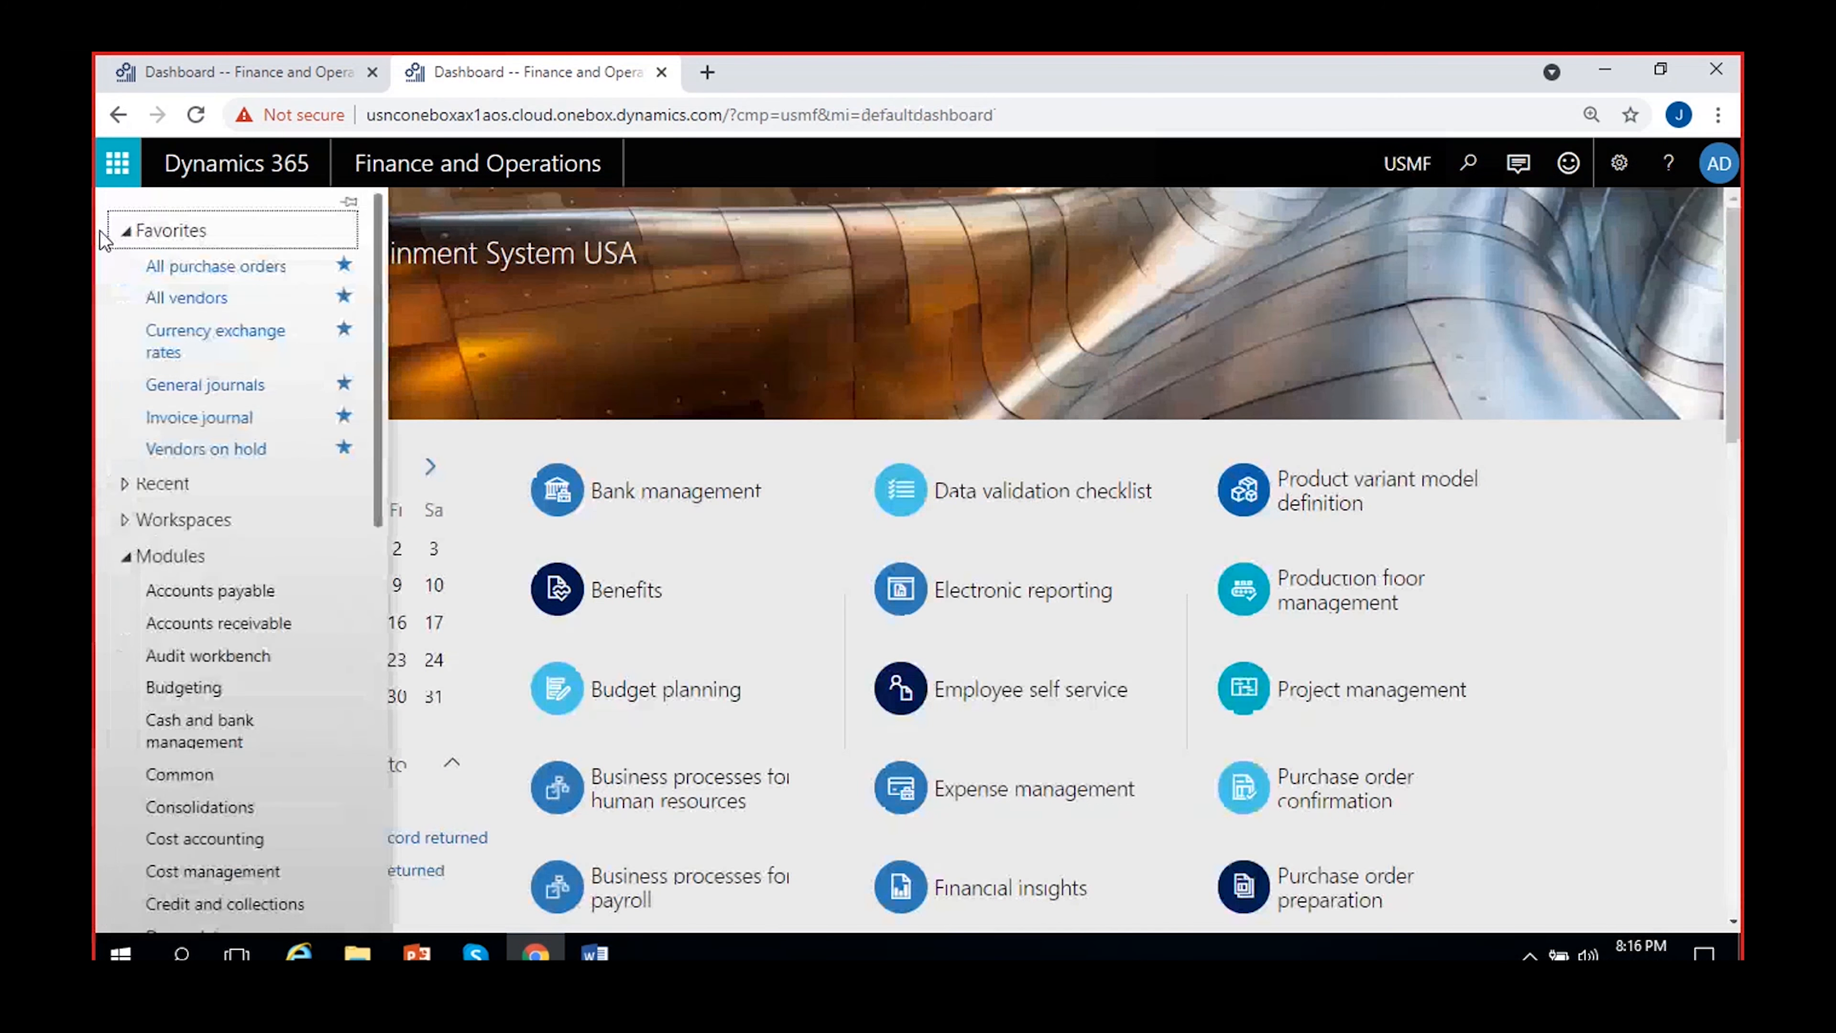
scroll(196, 618, down, 3)
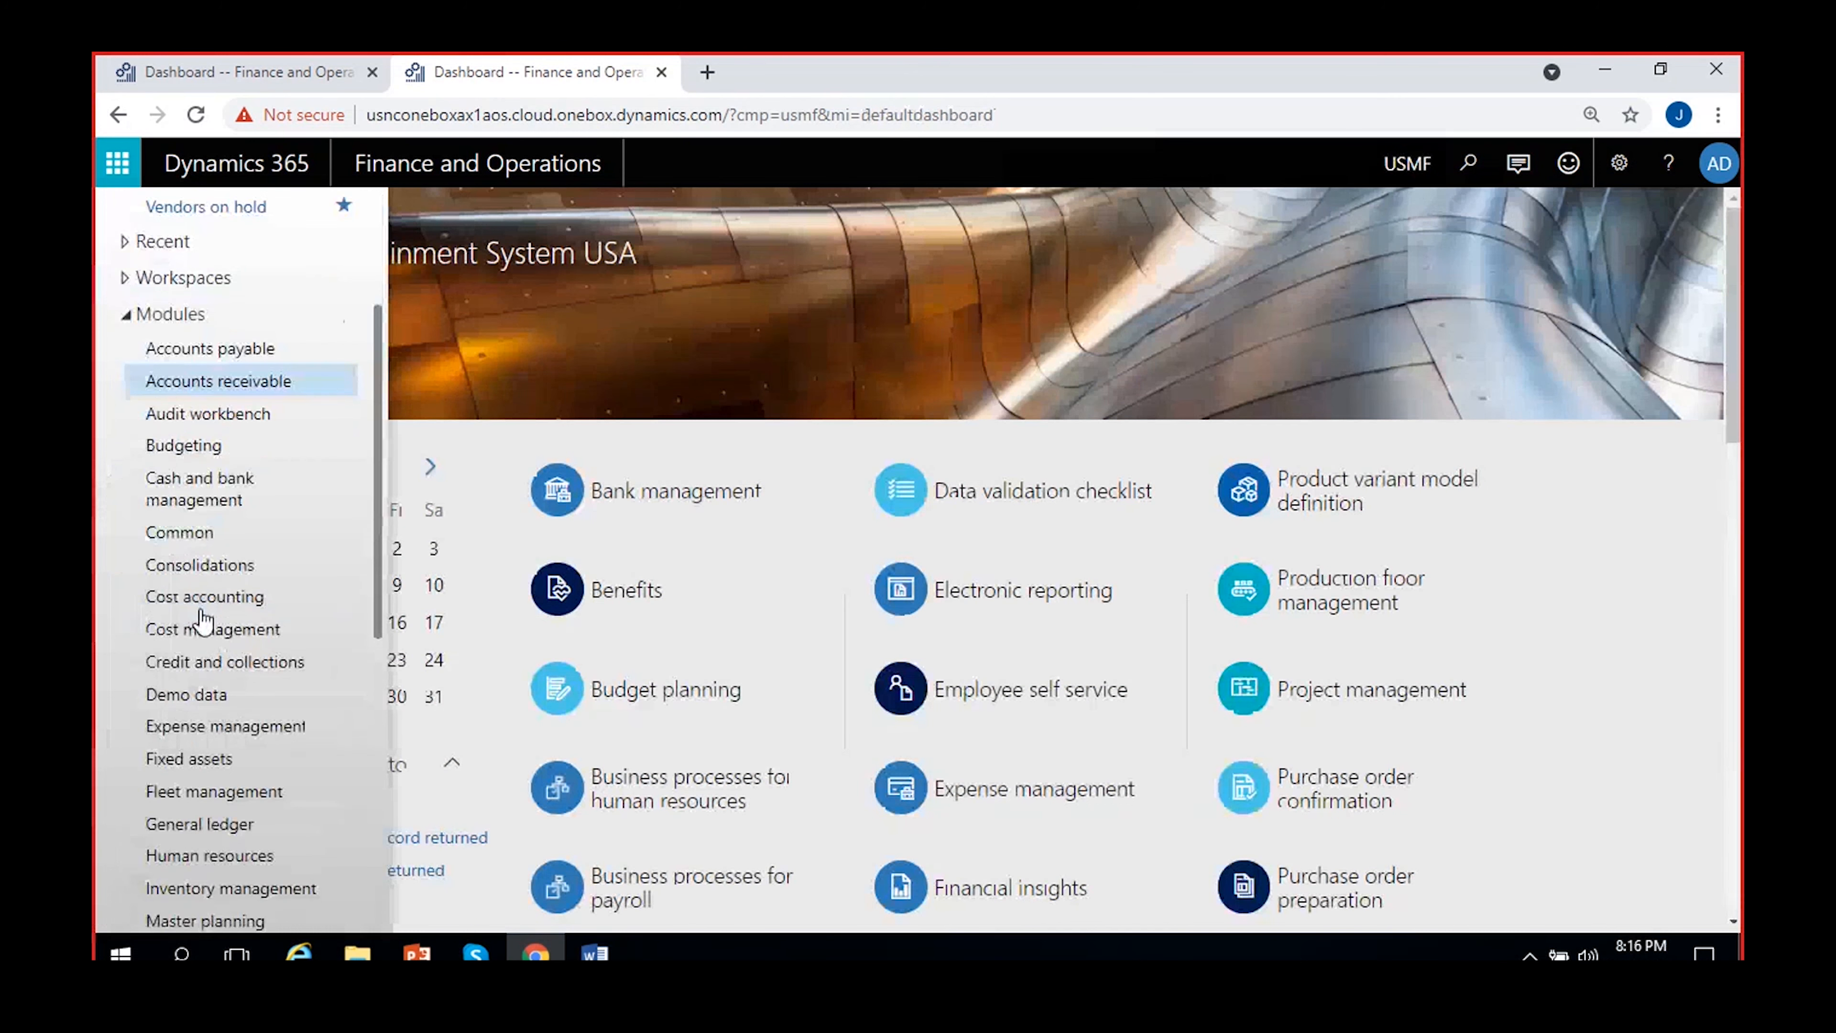
click(186, 824)
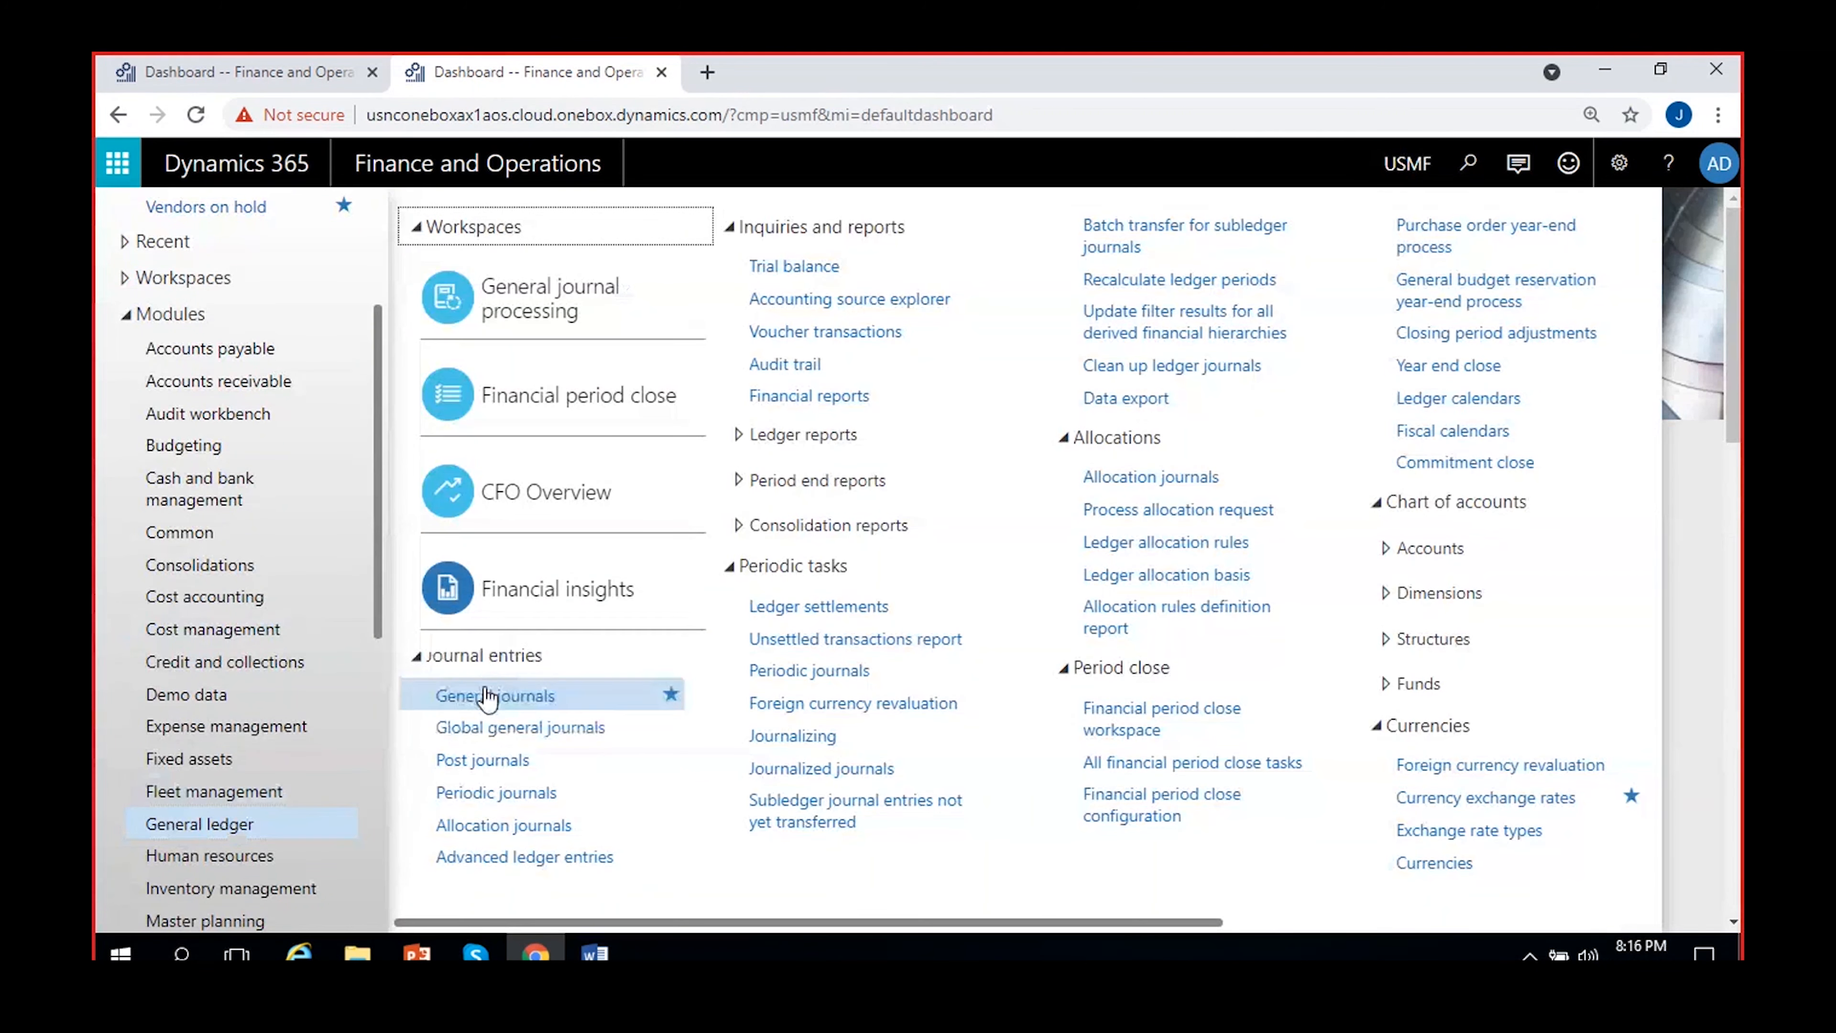
click(484, 694)
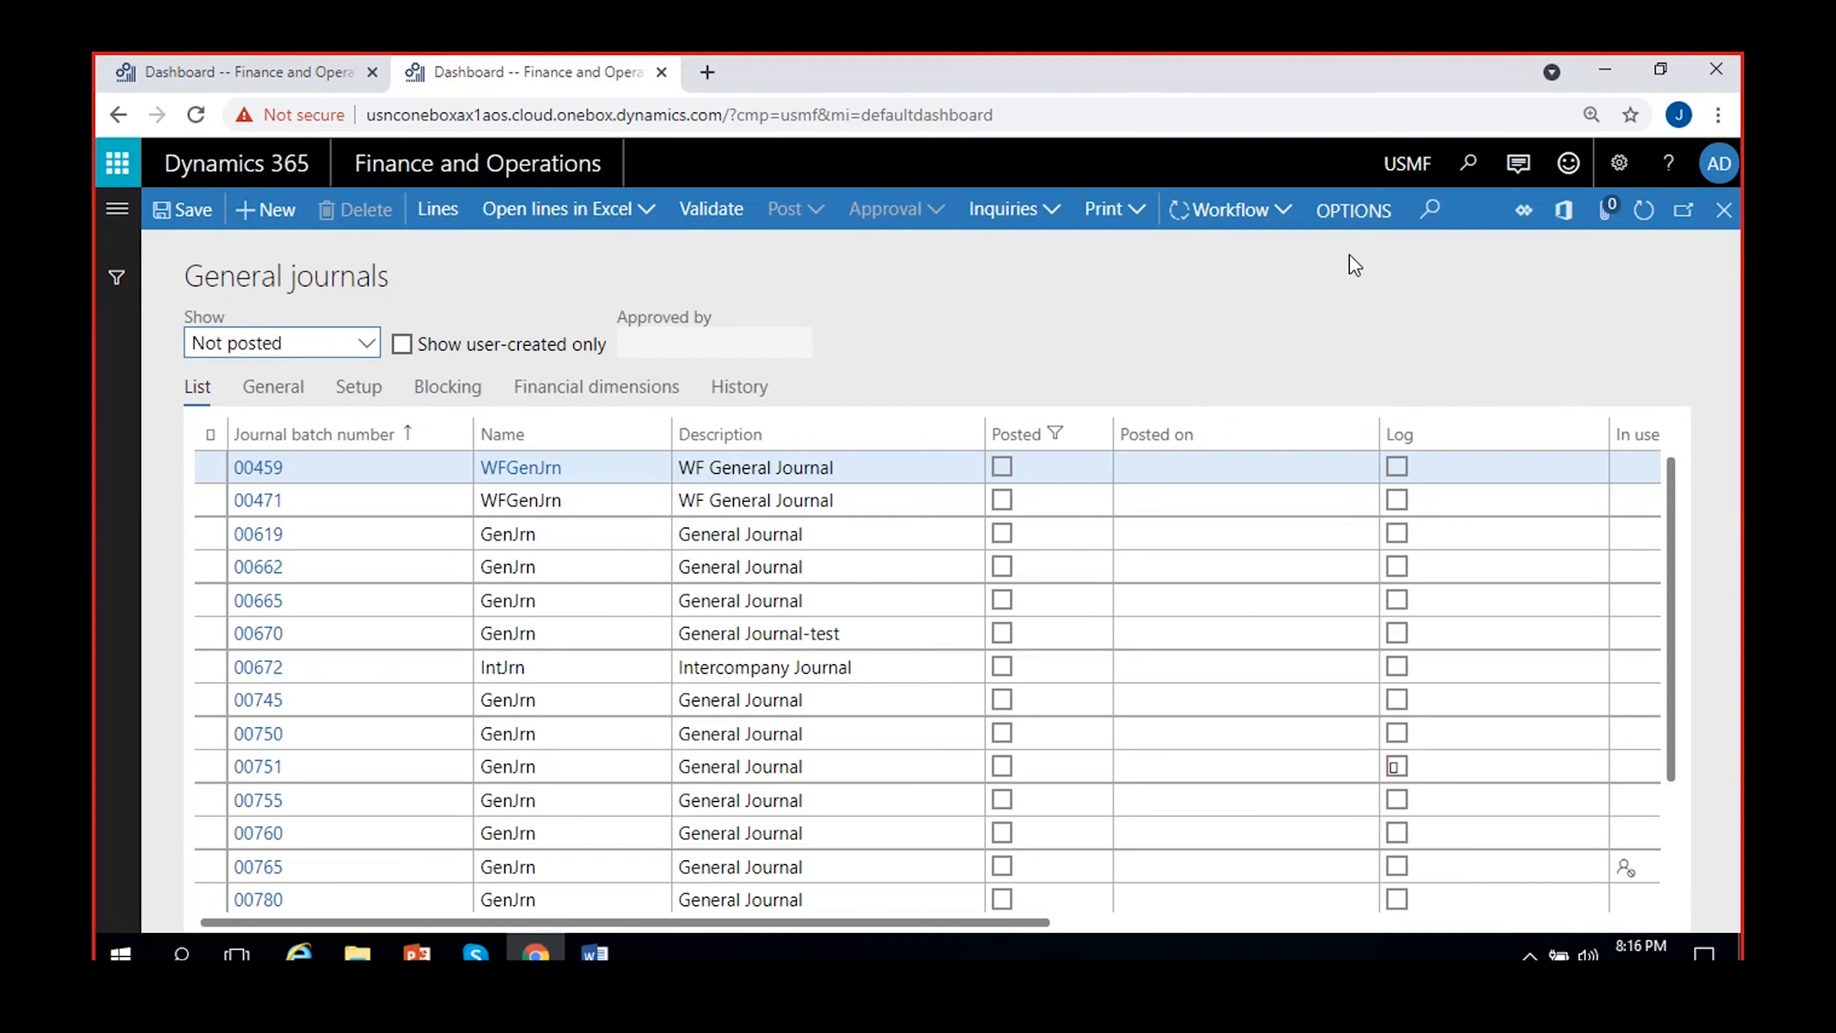
Open the voucher lines of general journal batch 00785 from the list of unposted journals
scroll(653, 615, down, 3)
click(258, 765)
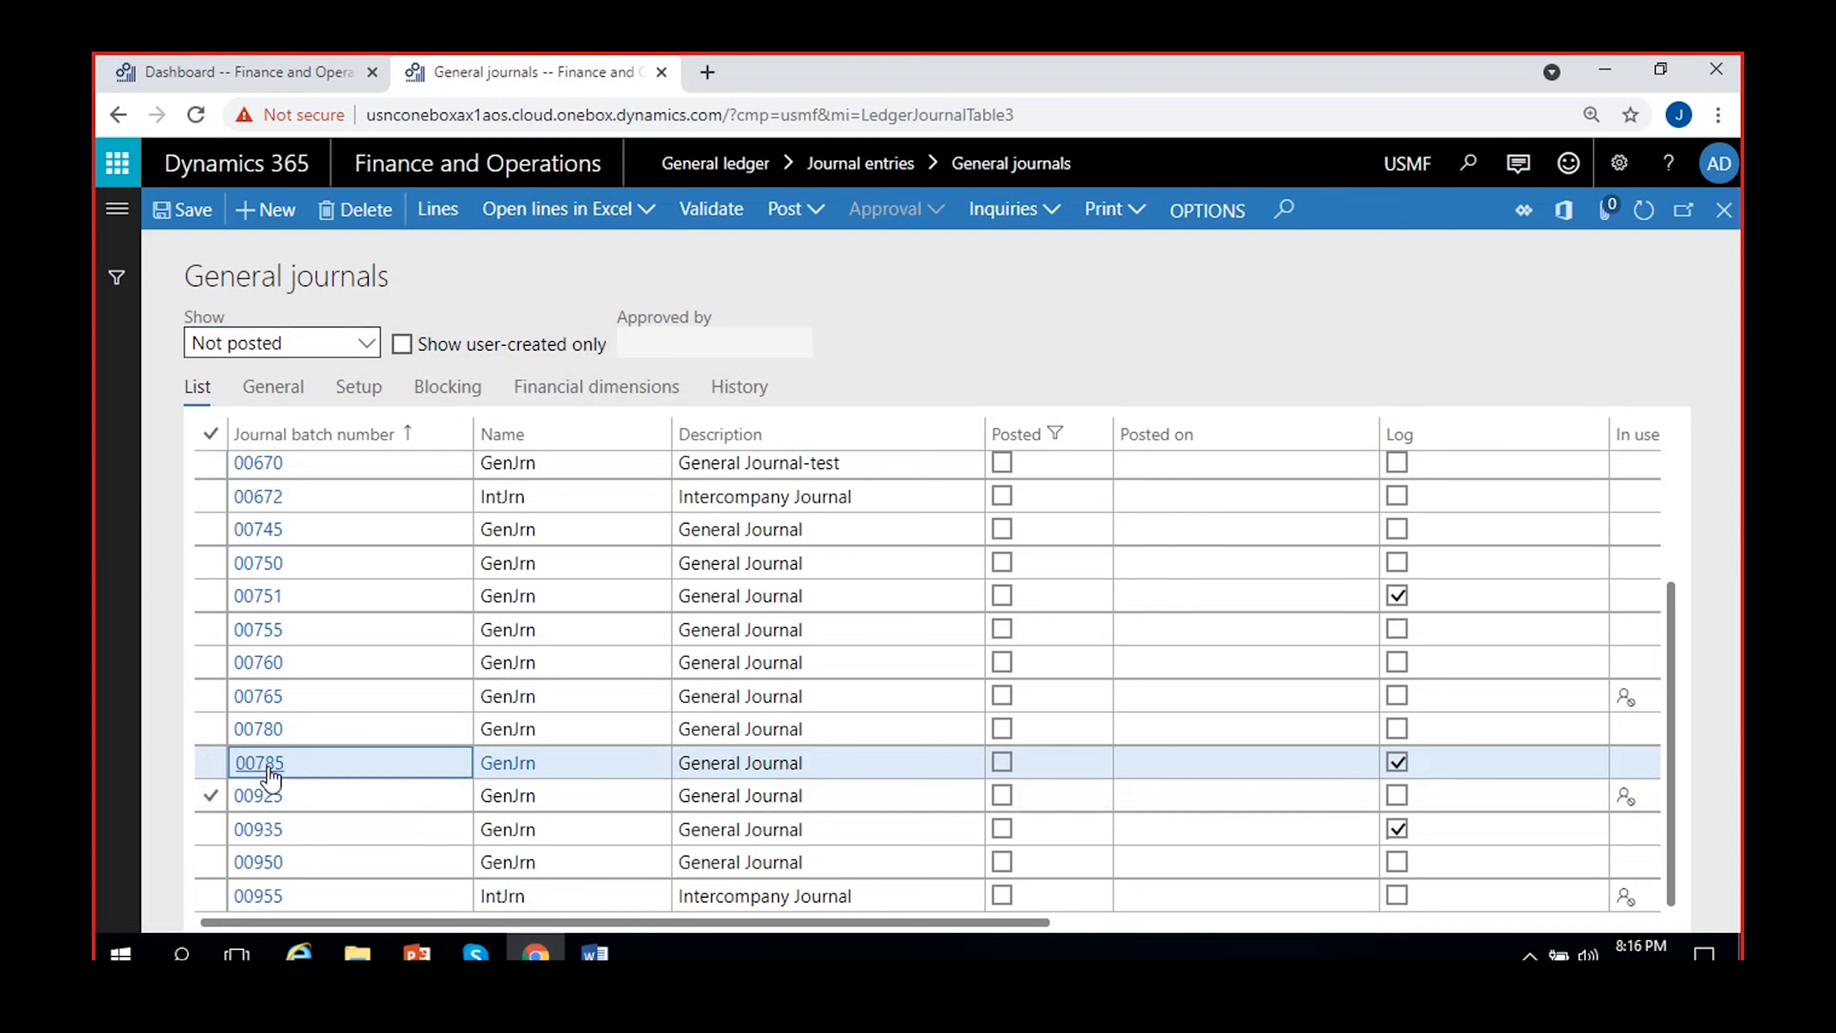
click(267, 759)
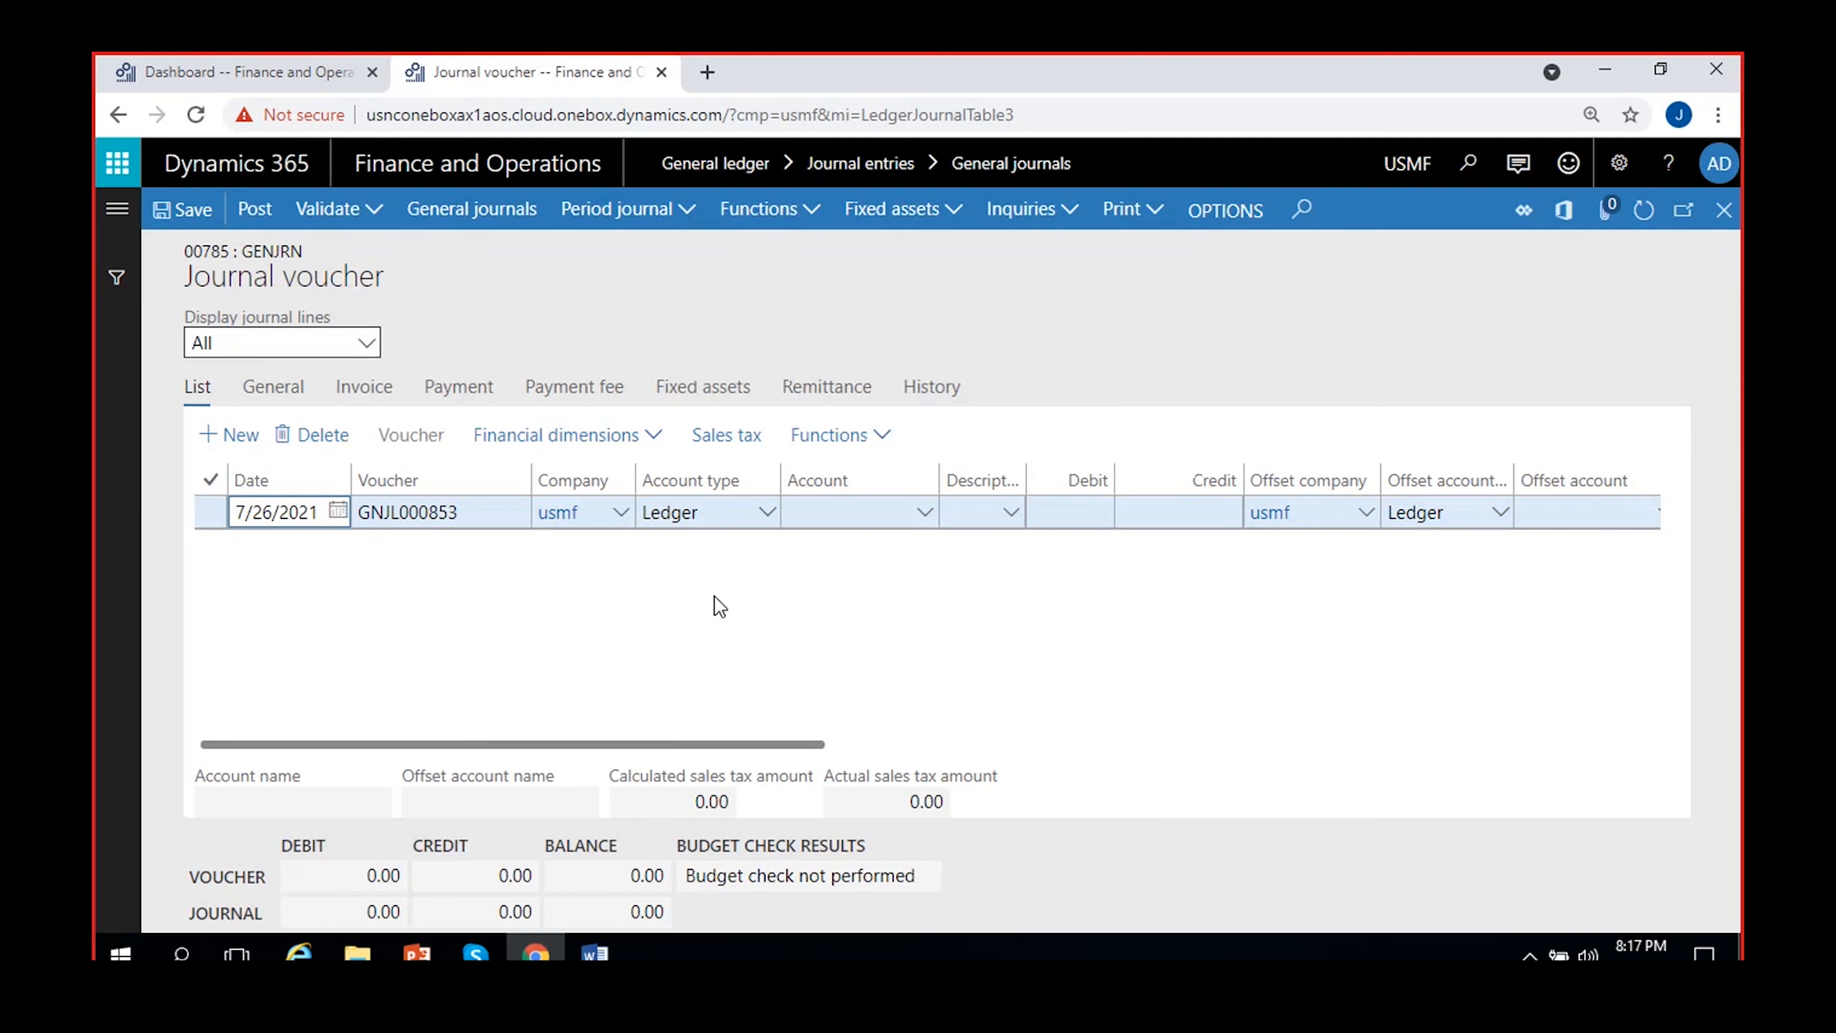
Set the main account of the journal line to 110180 Petty Cash
click(867, 512)
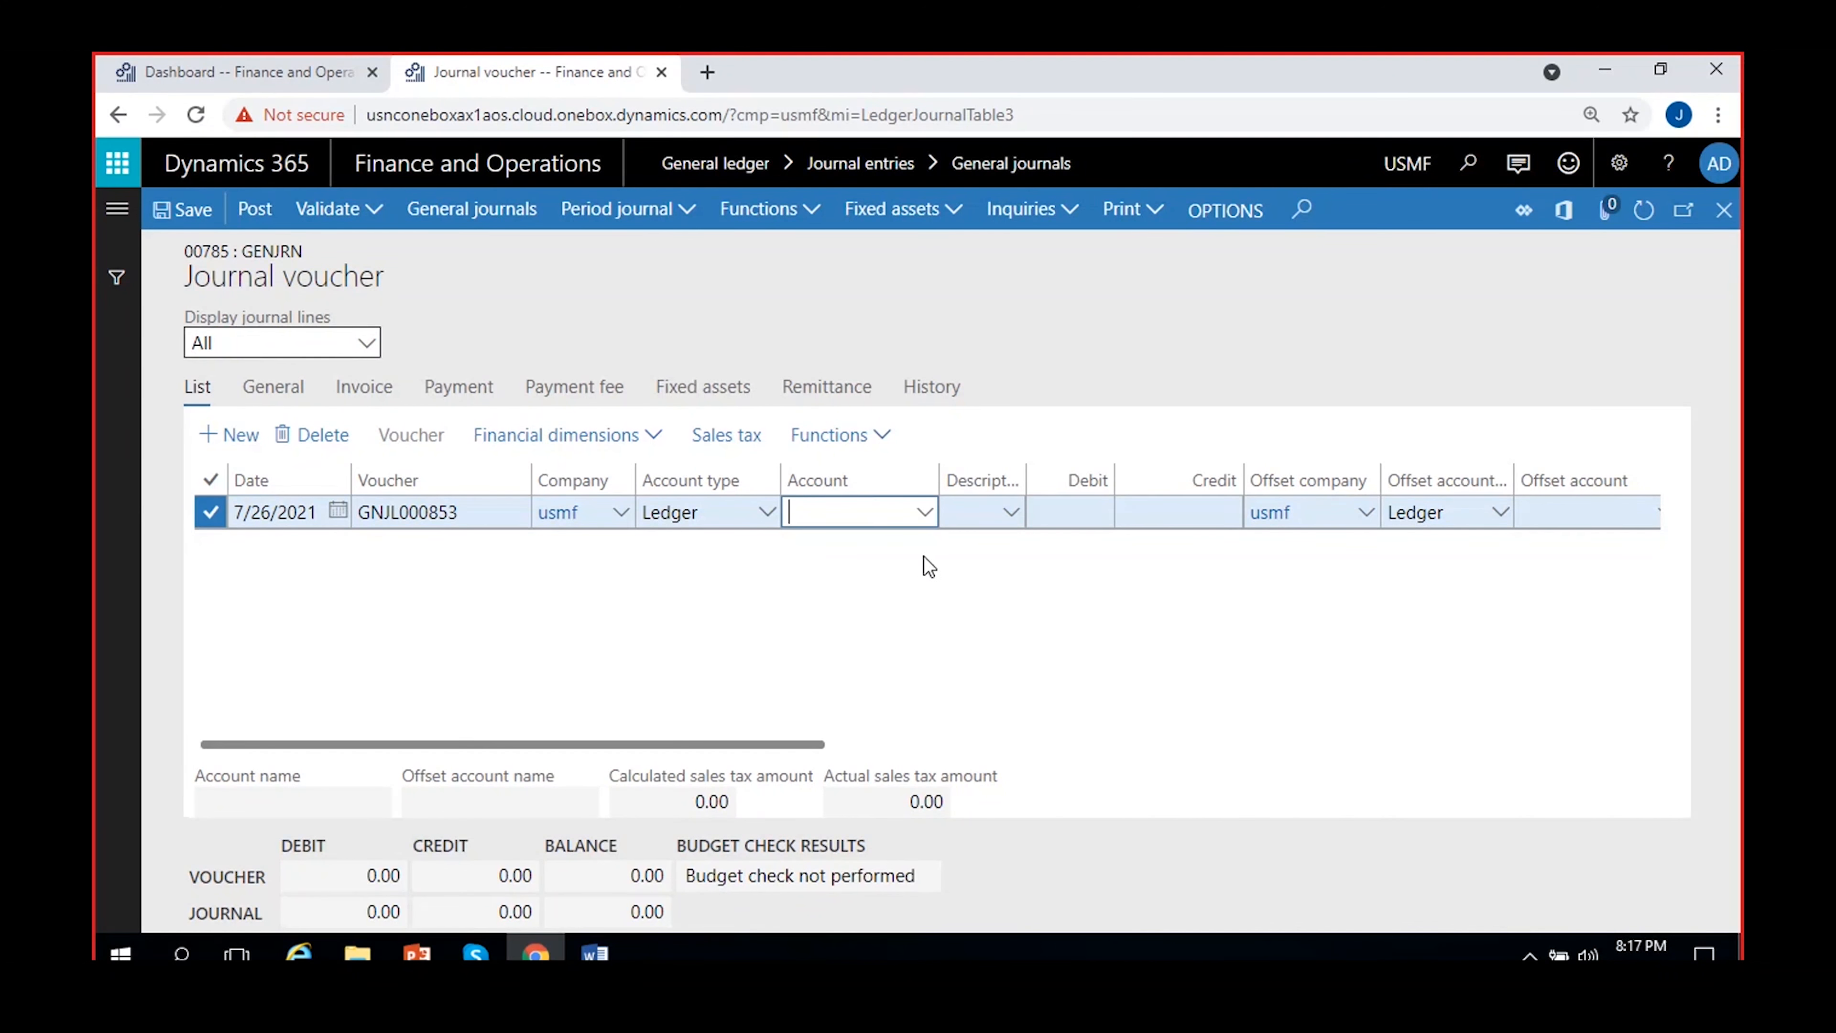
click(929, 515)
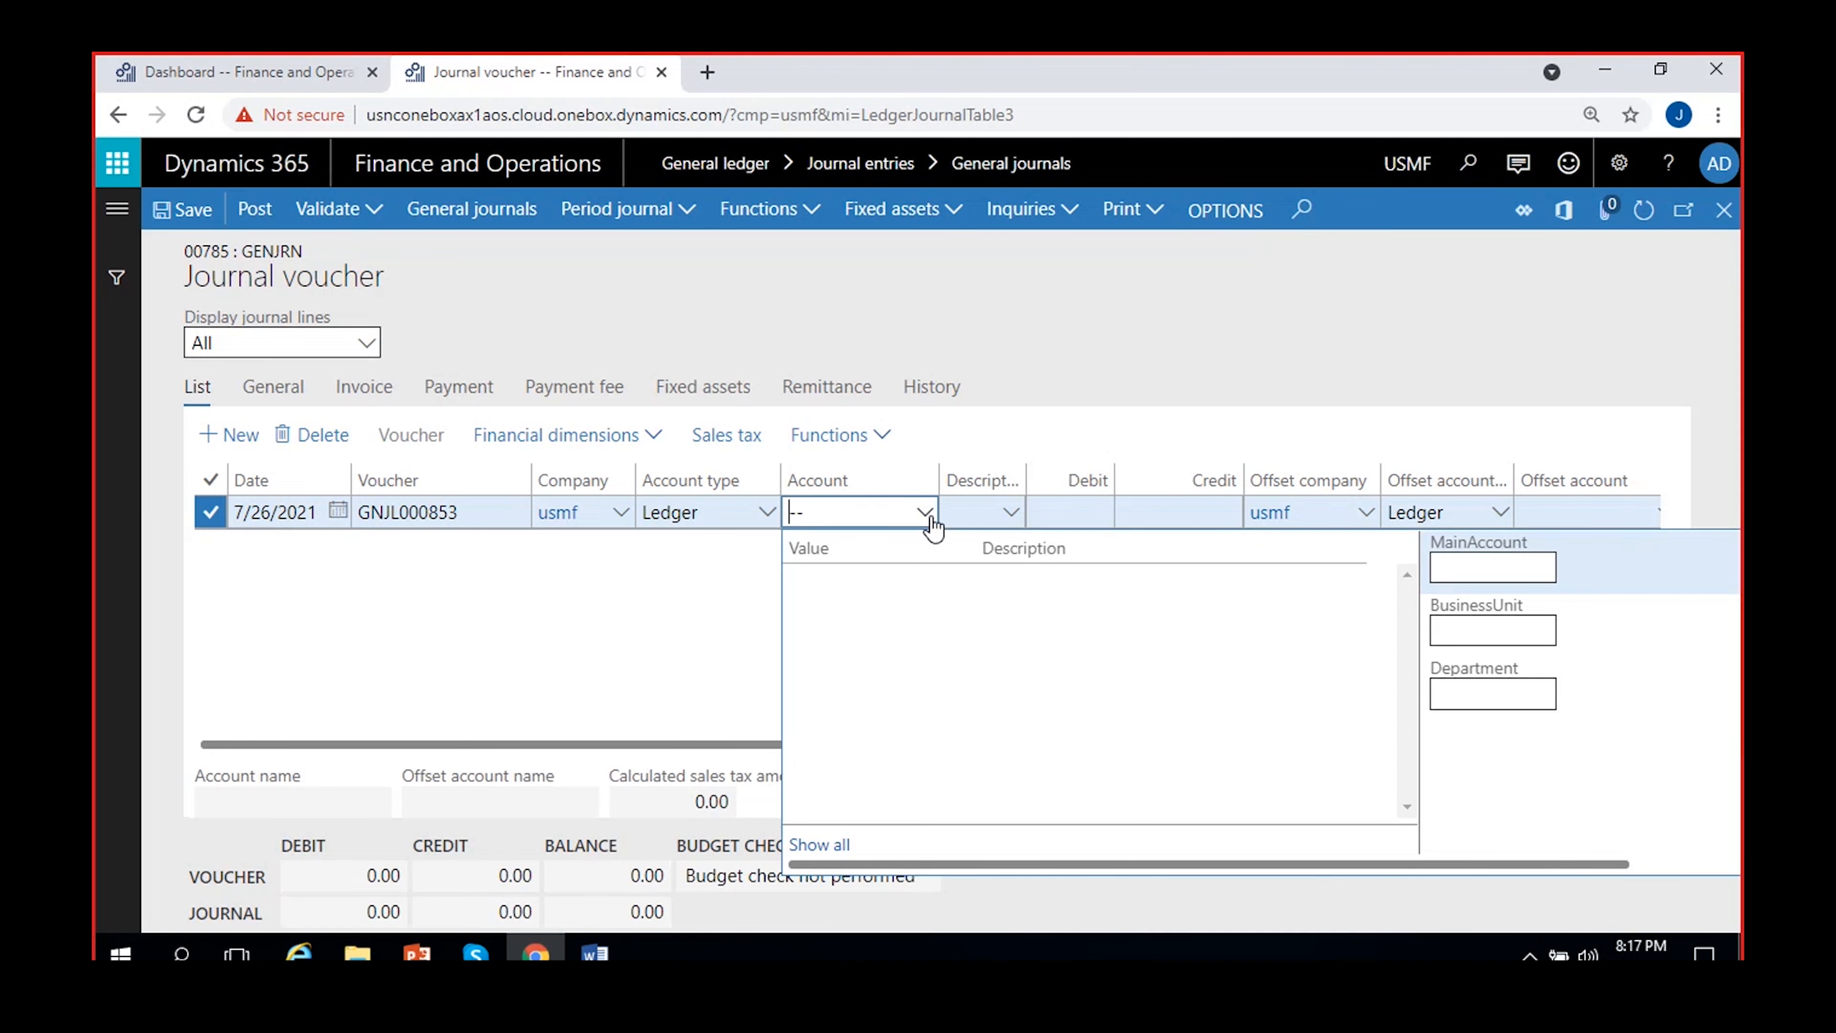
click(1493, 574)
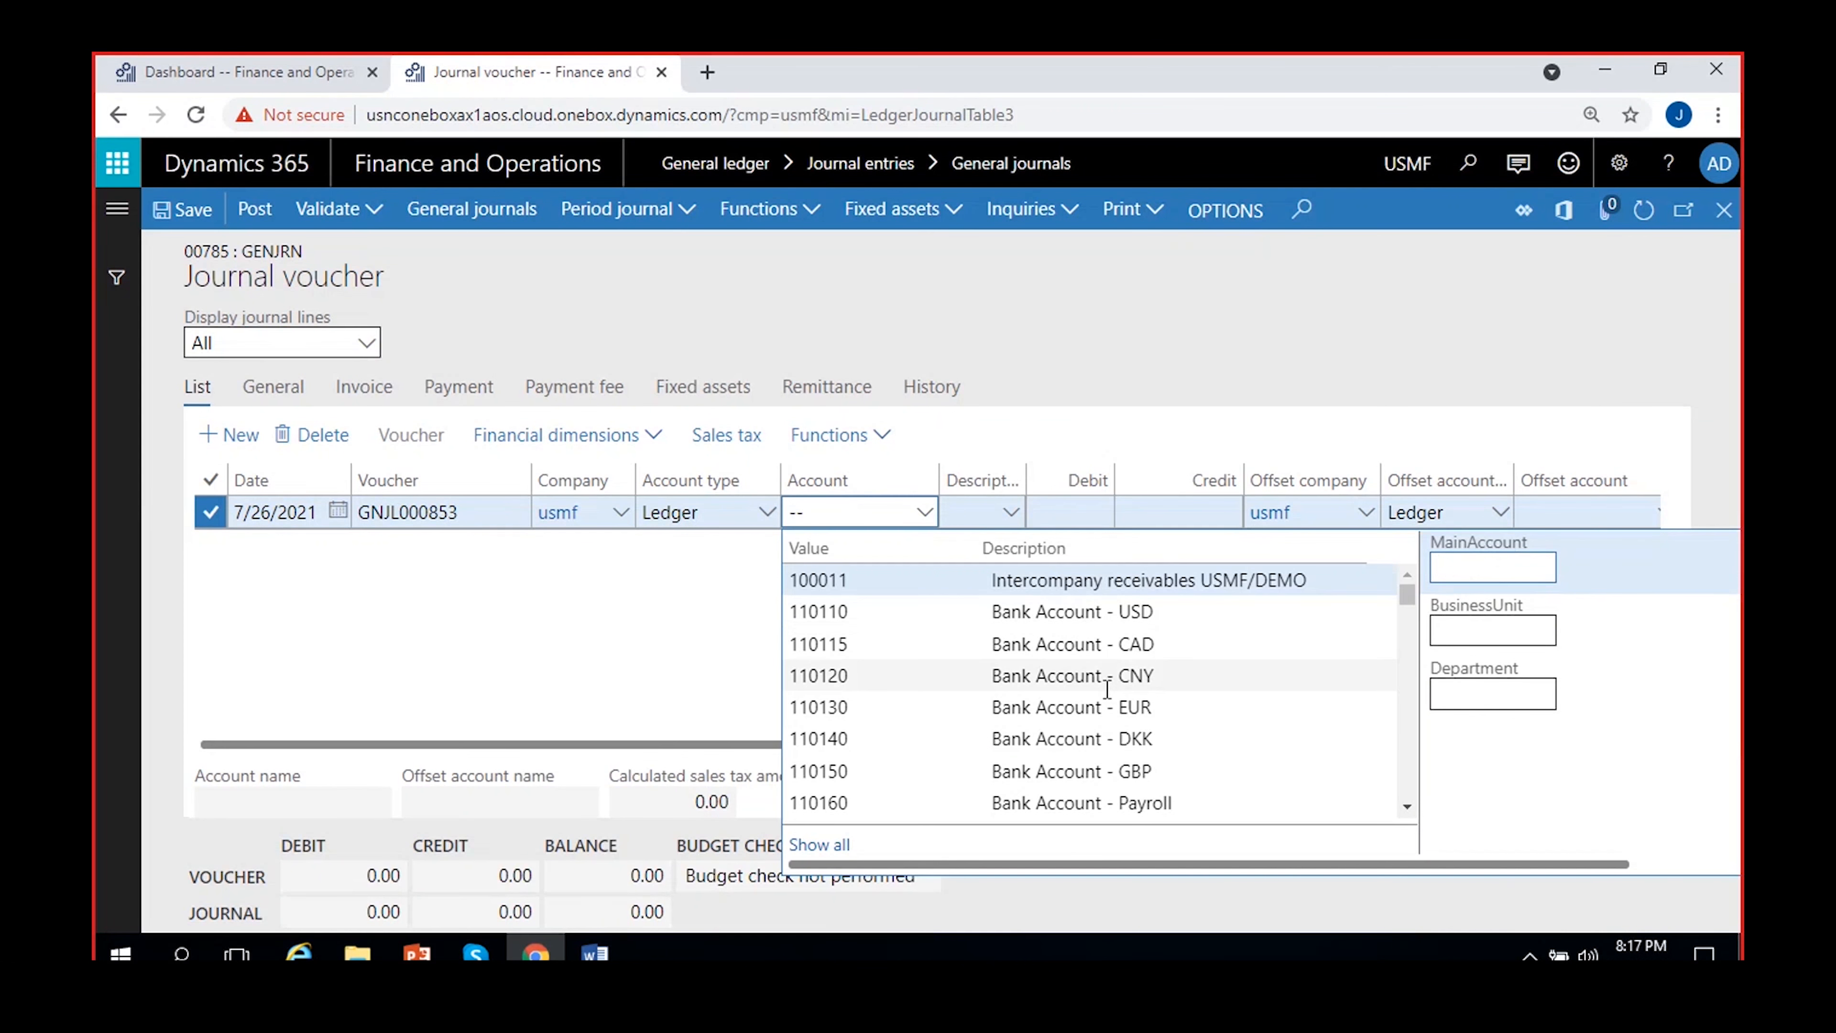
scroll(1077, 637, down, 3)
scroll(1078, 648, up, 2)
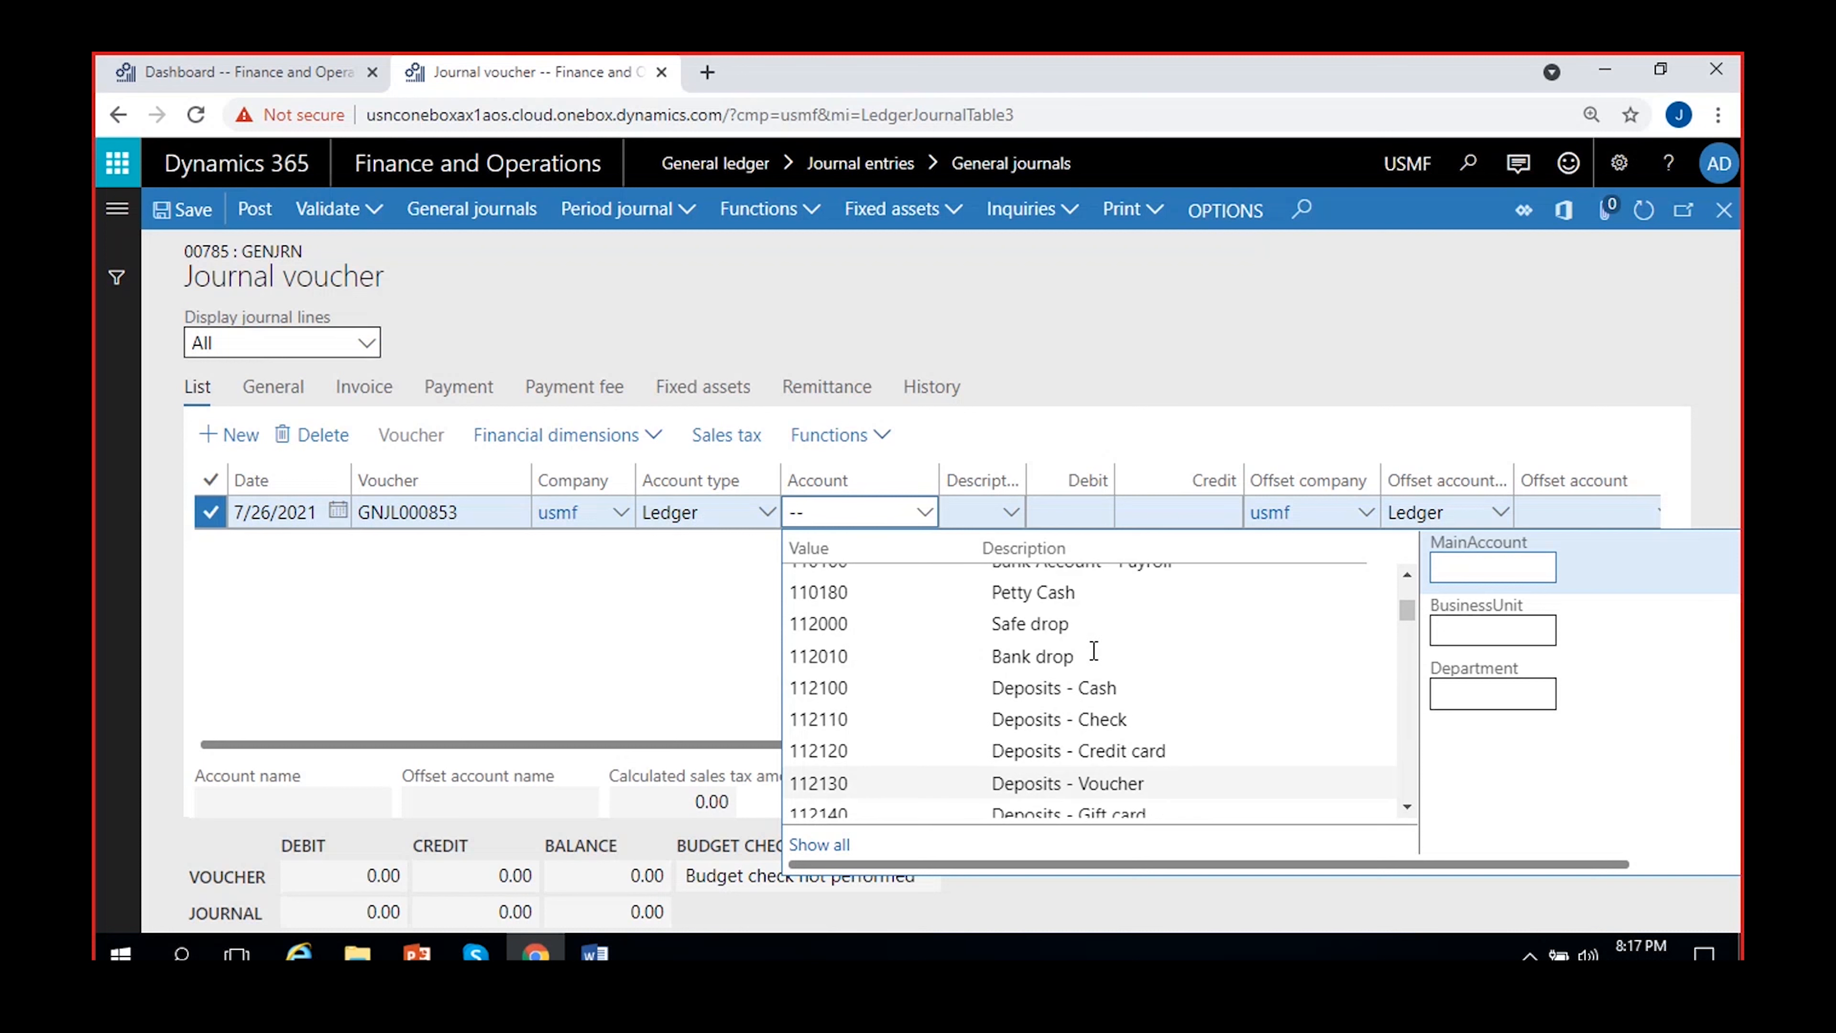
click(1045, 591)
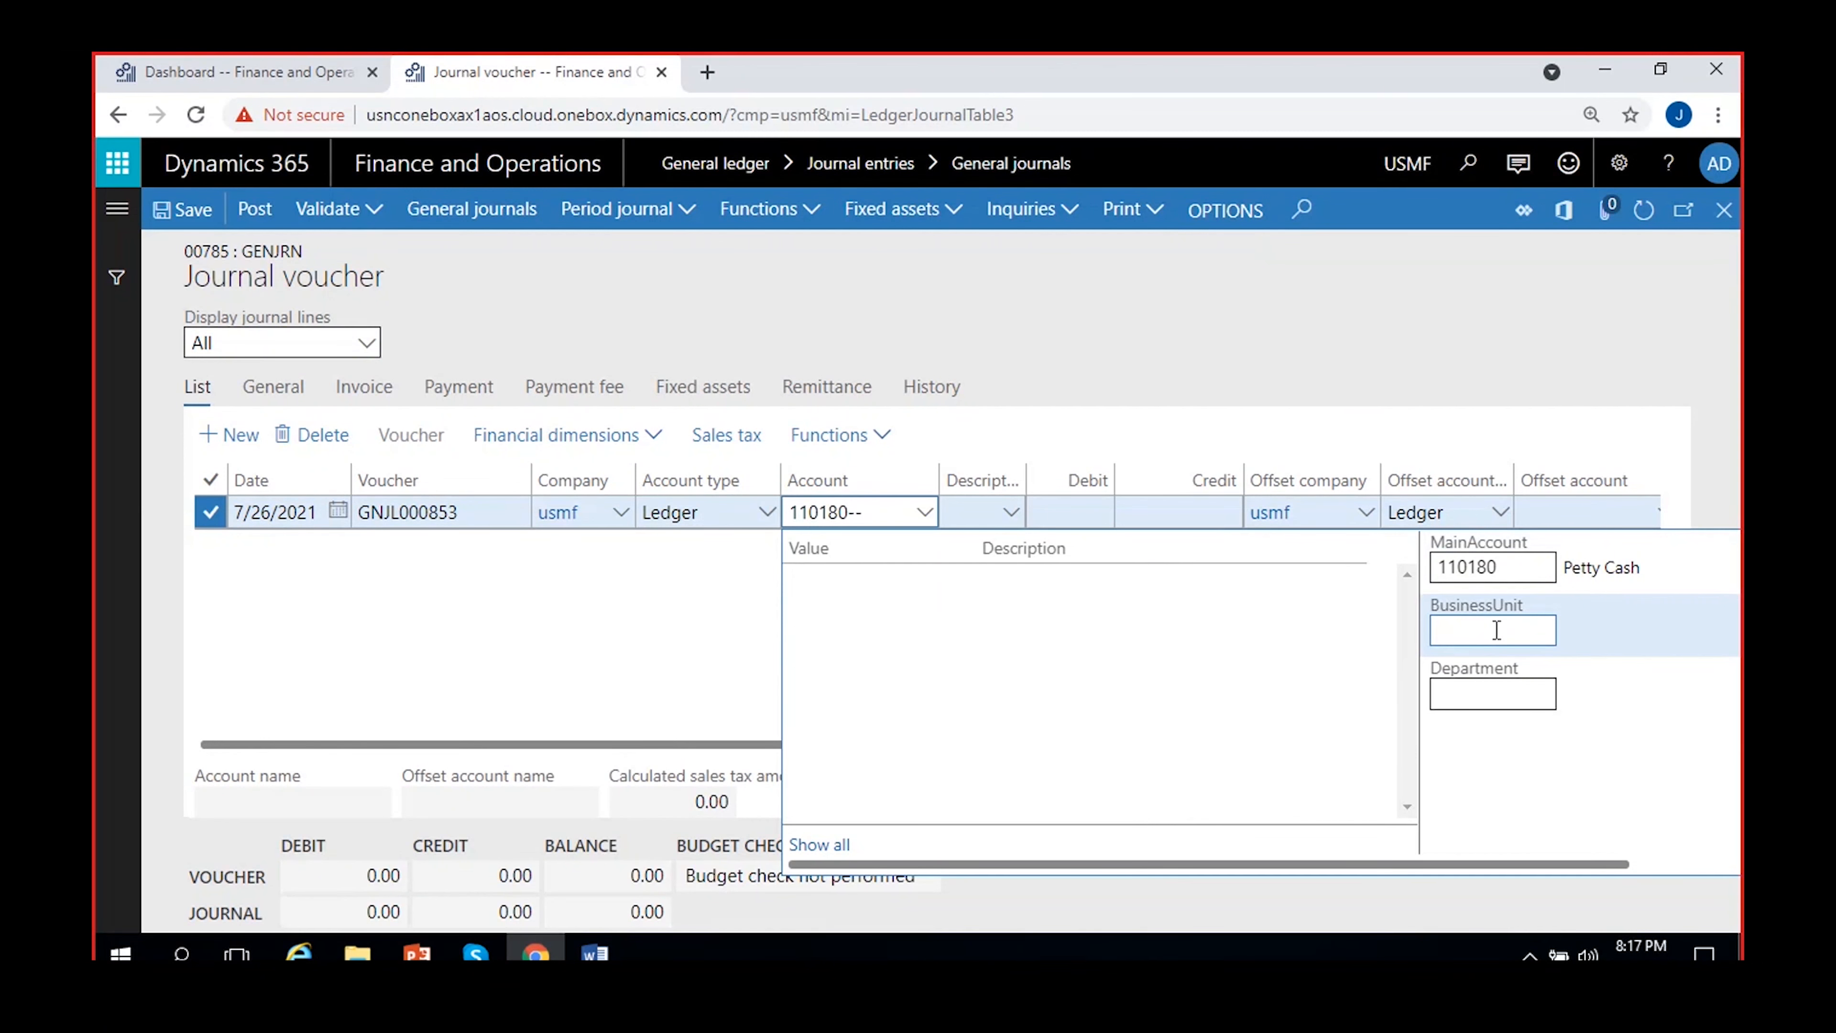
Browse the available business units, then set the line account's department to 022 Sales & Marketing
click(1496, 693)
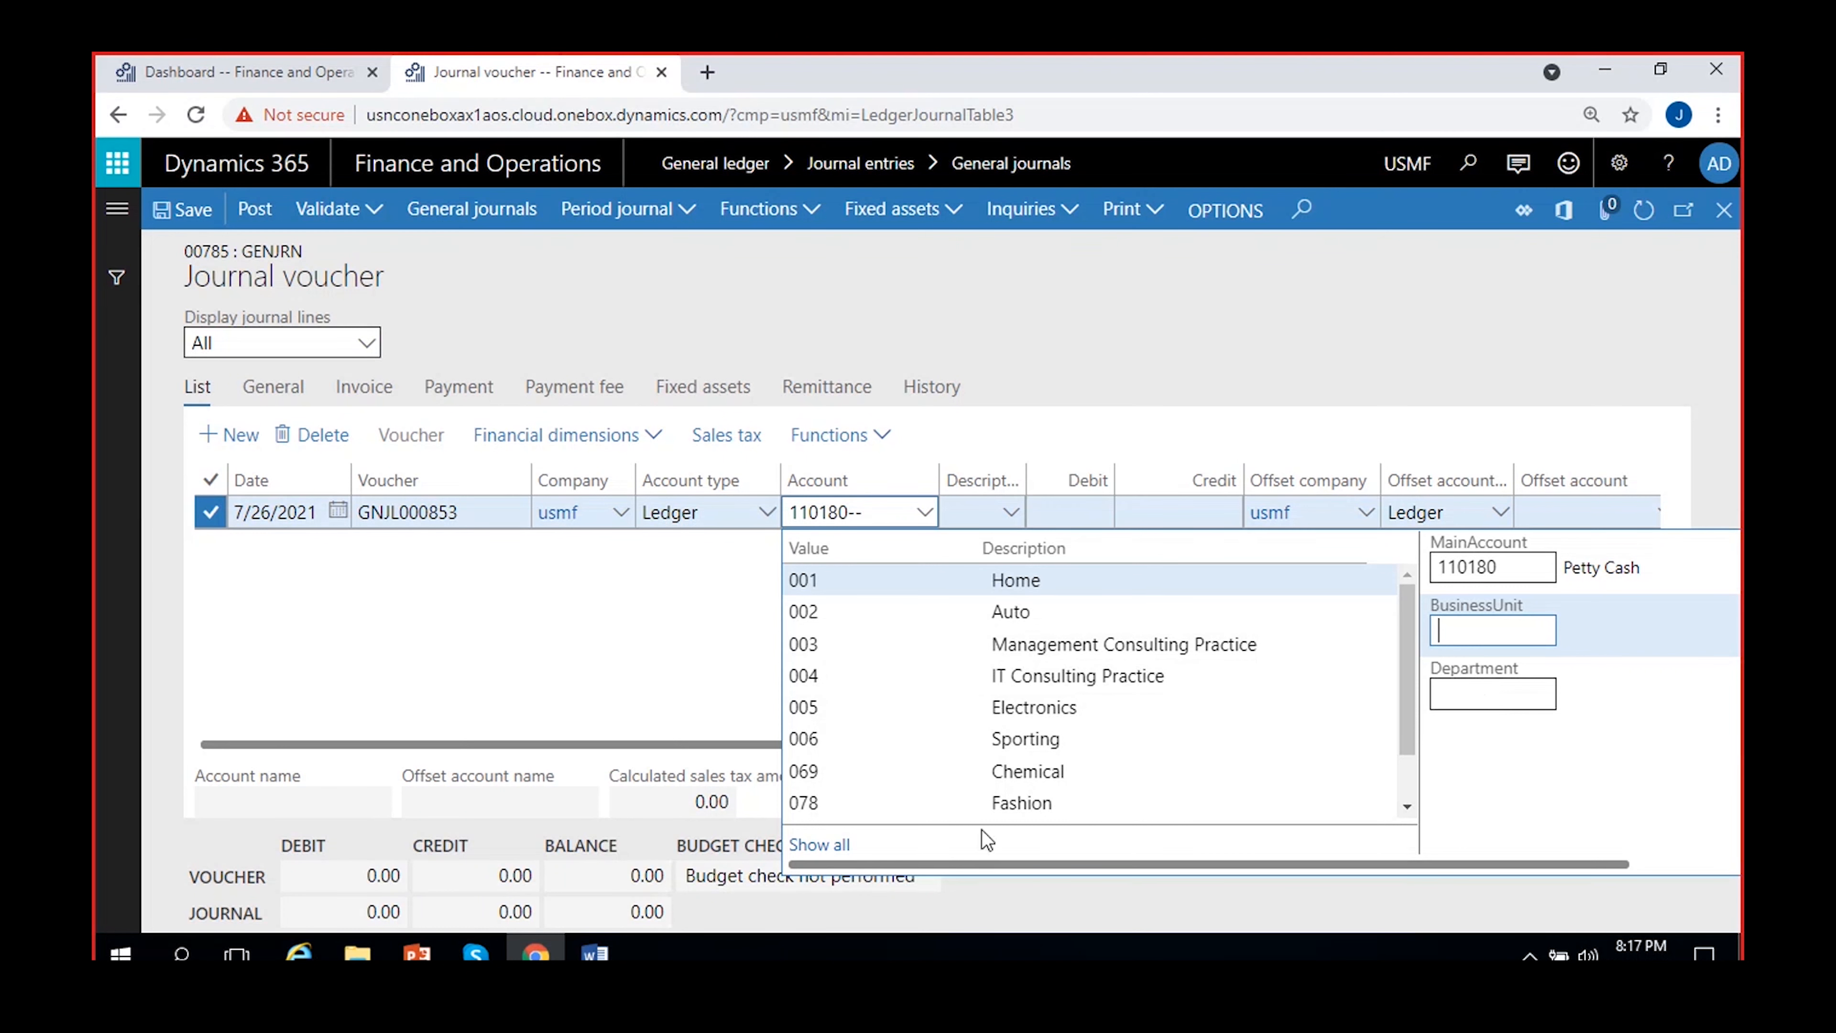
scroll(1020, 640, down, 1)
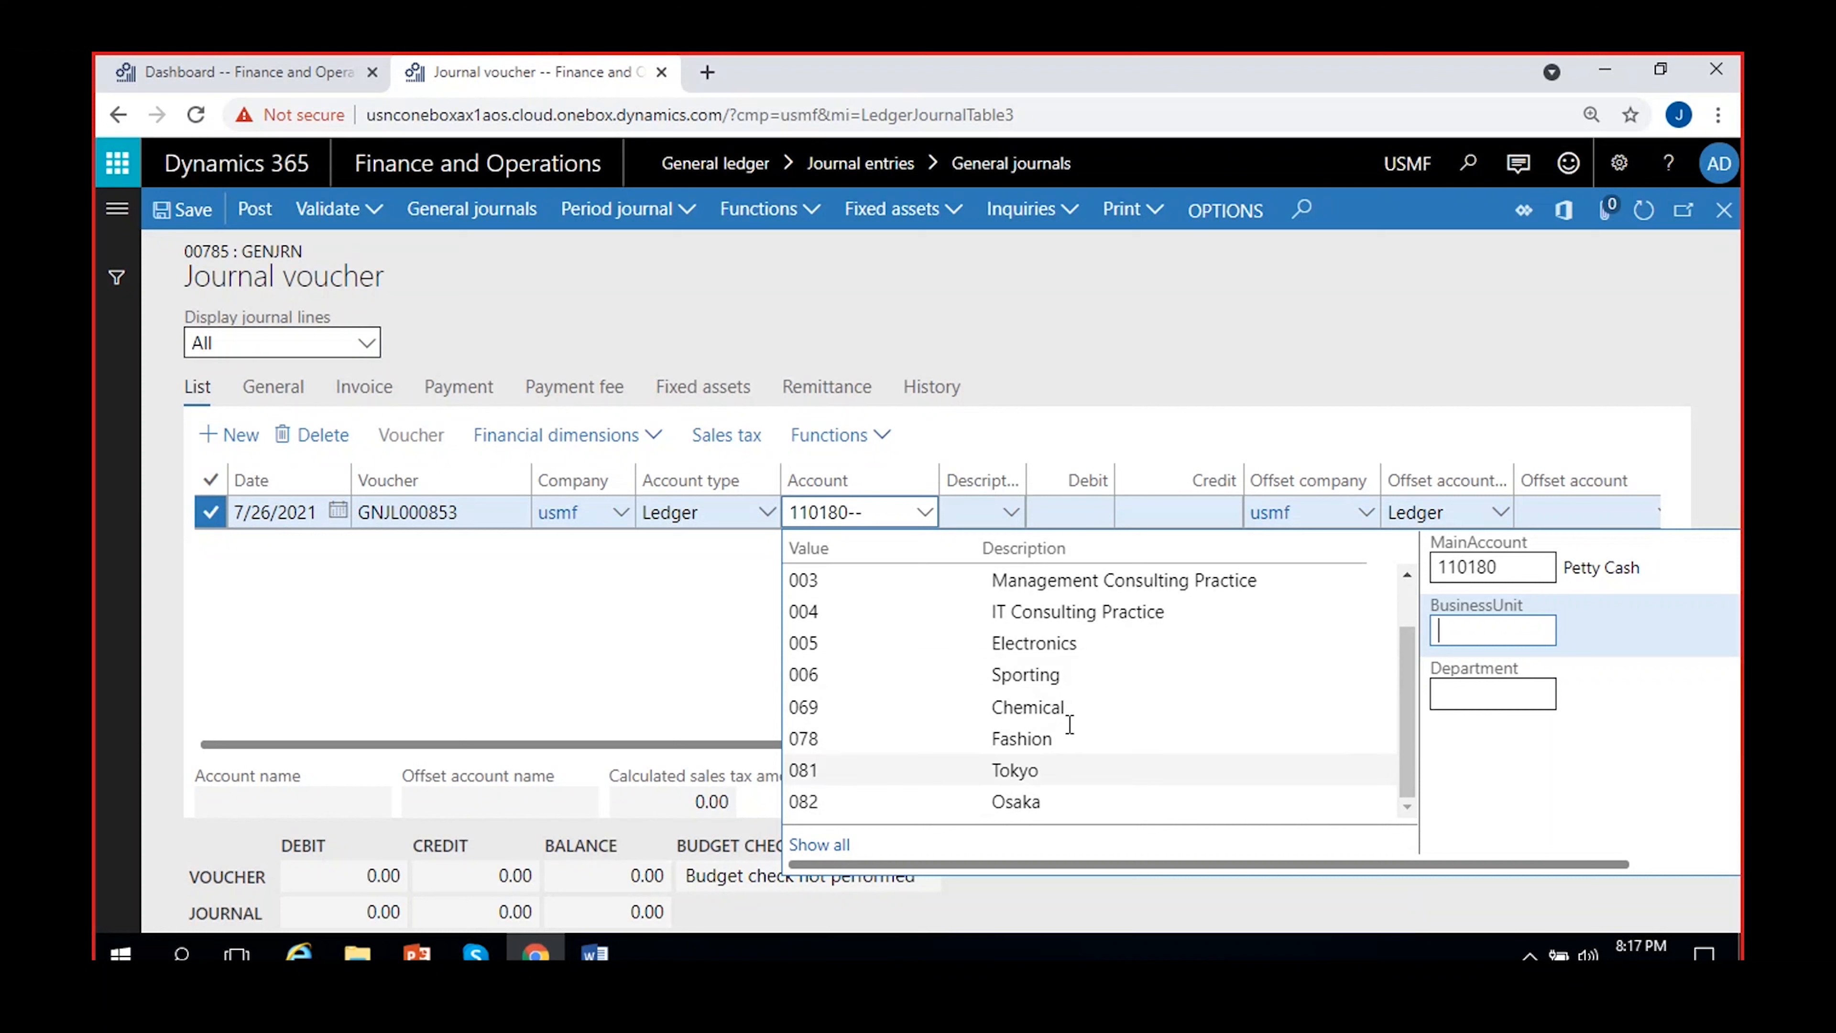
scroll(1027, 680, up, 1)
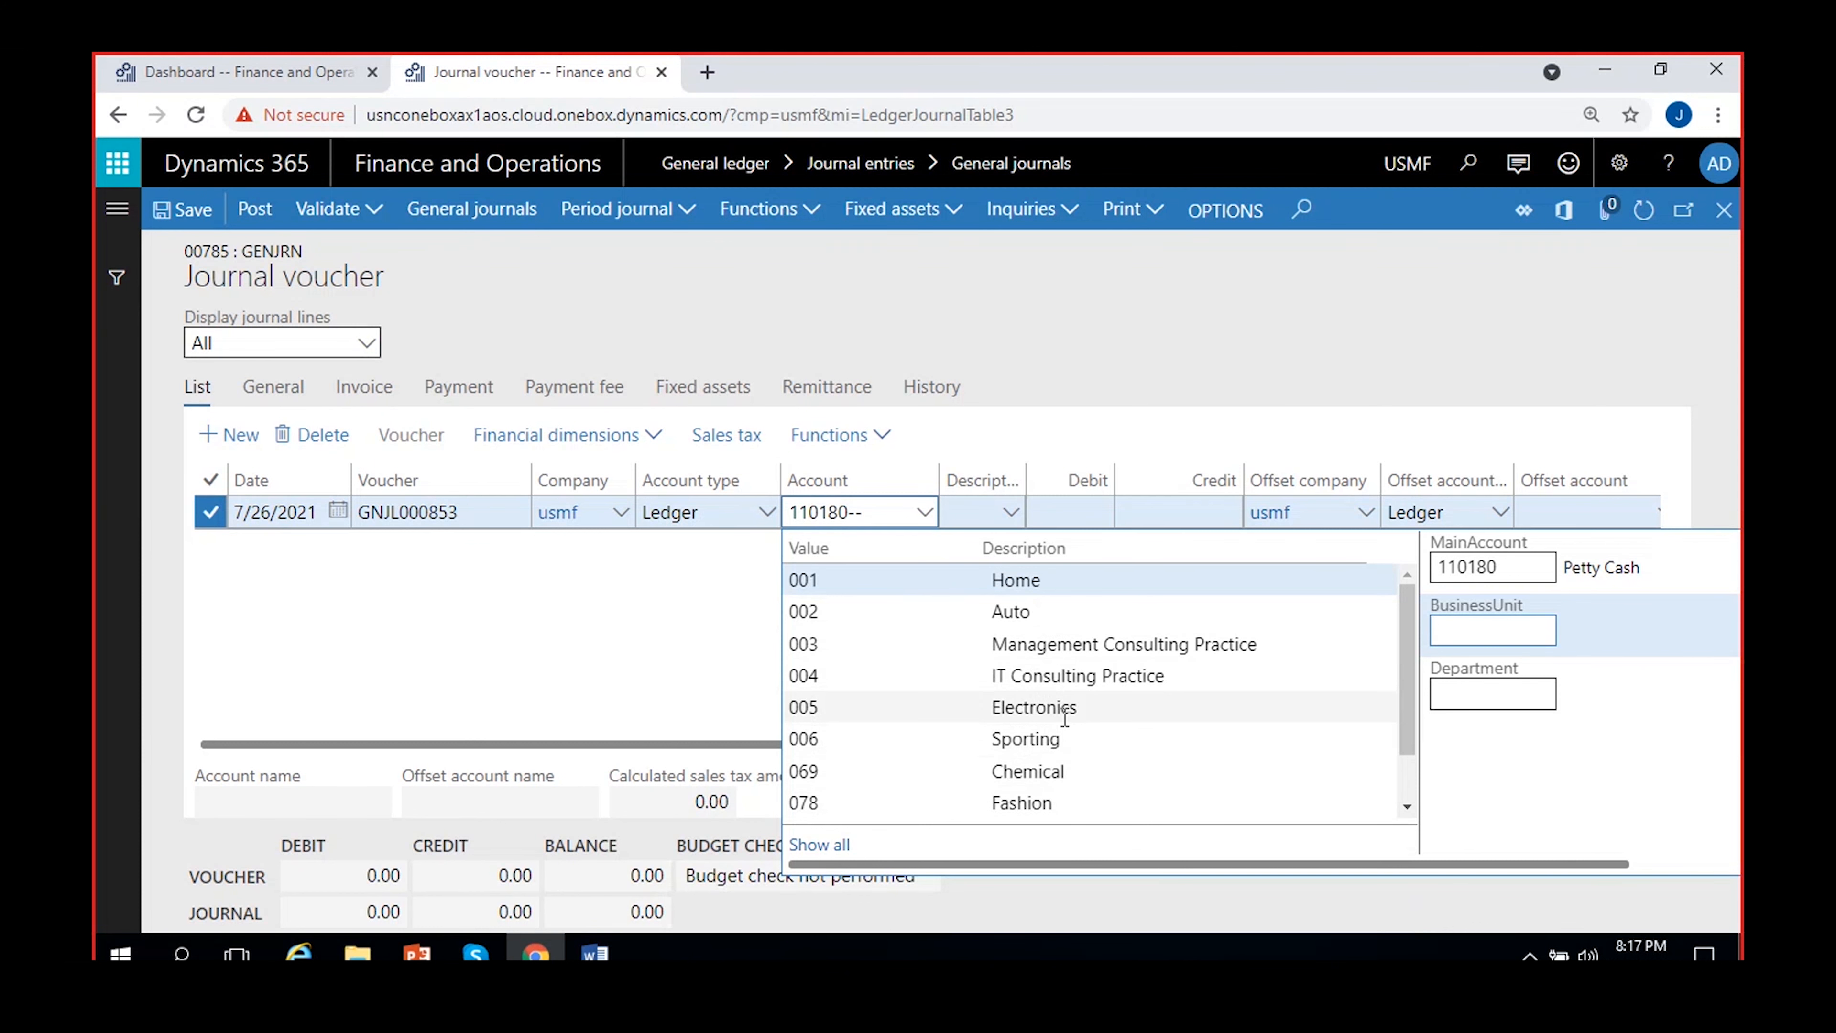
click(1474, 693)
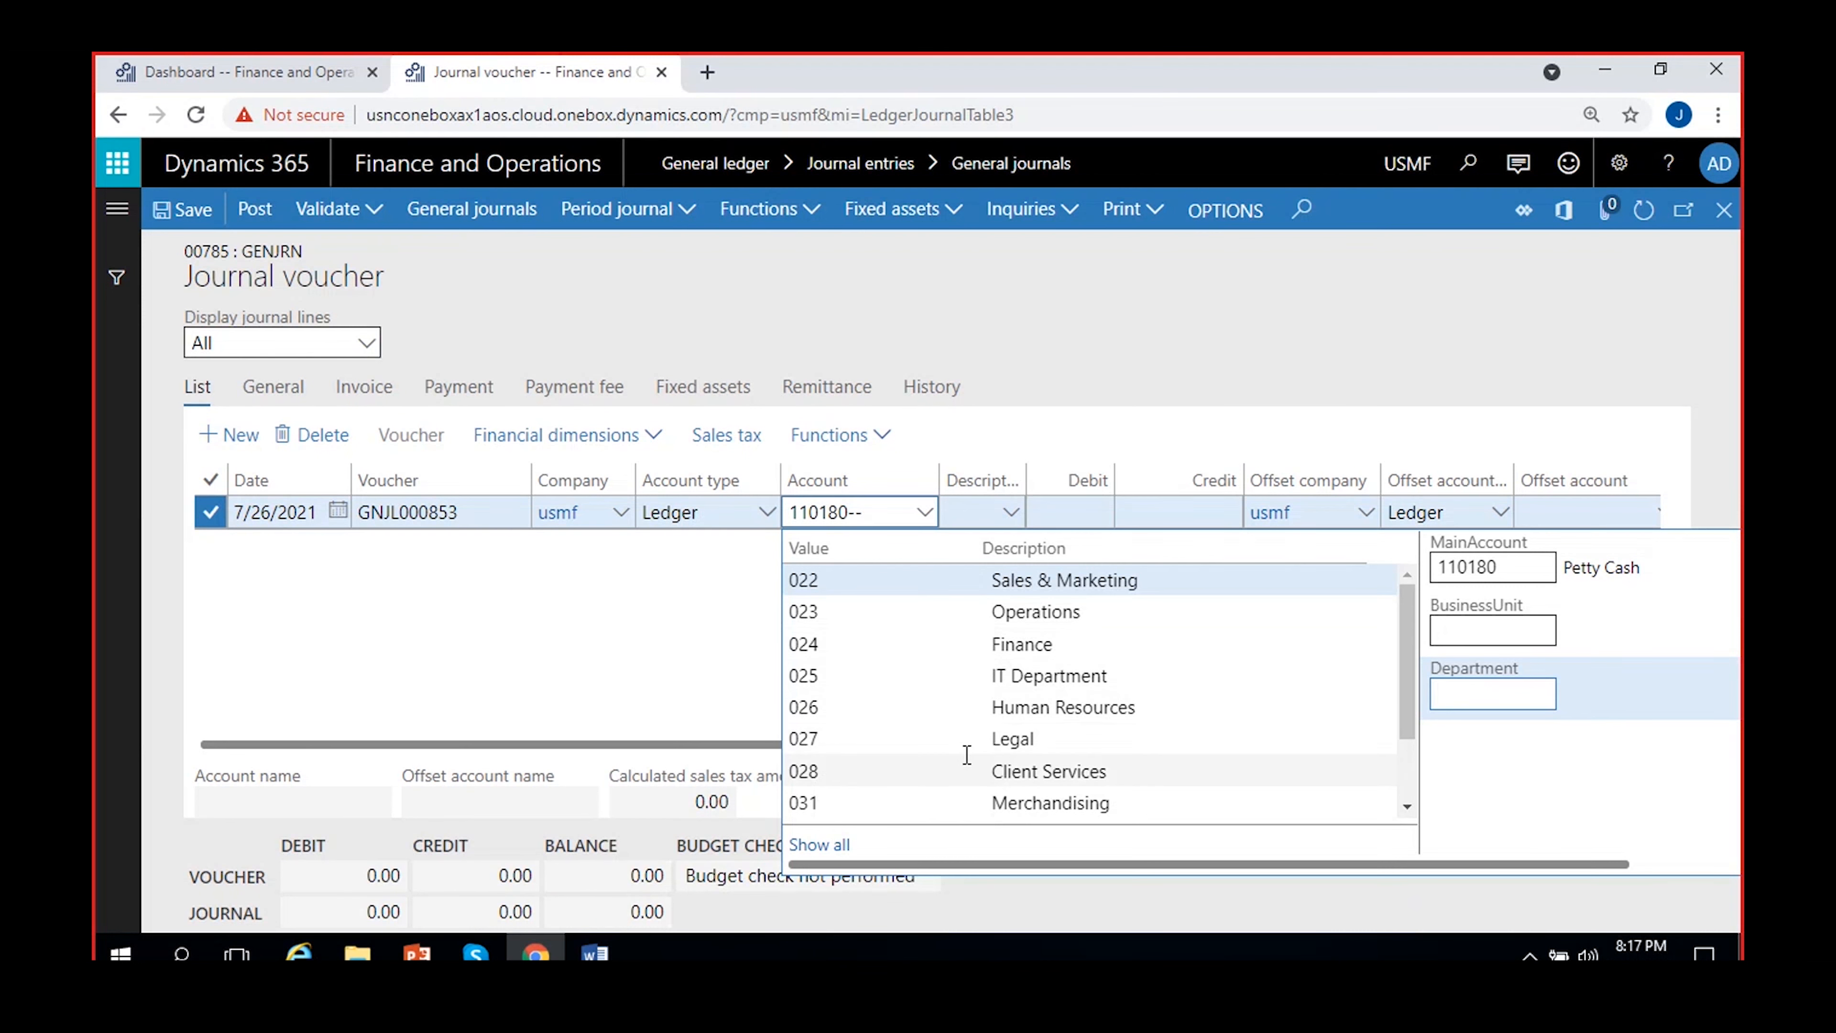
scroll(1026, 756, down, 1)
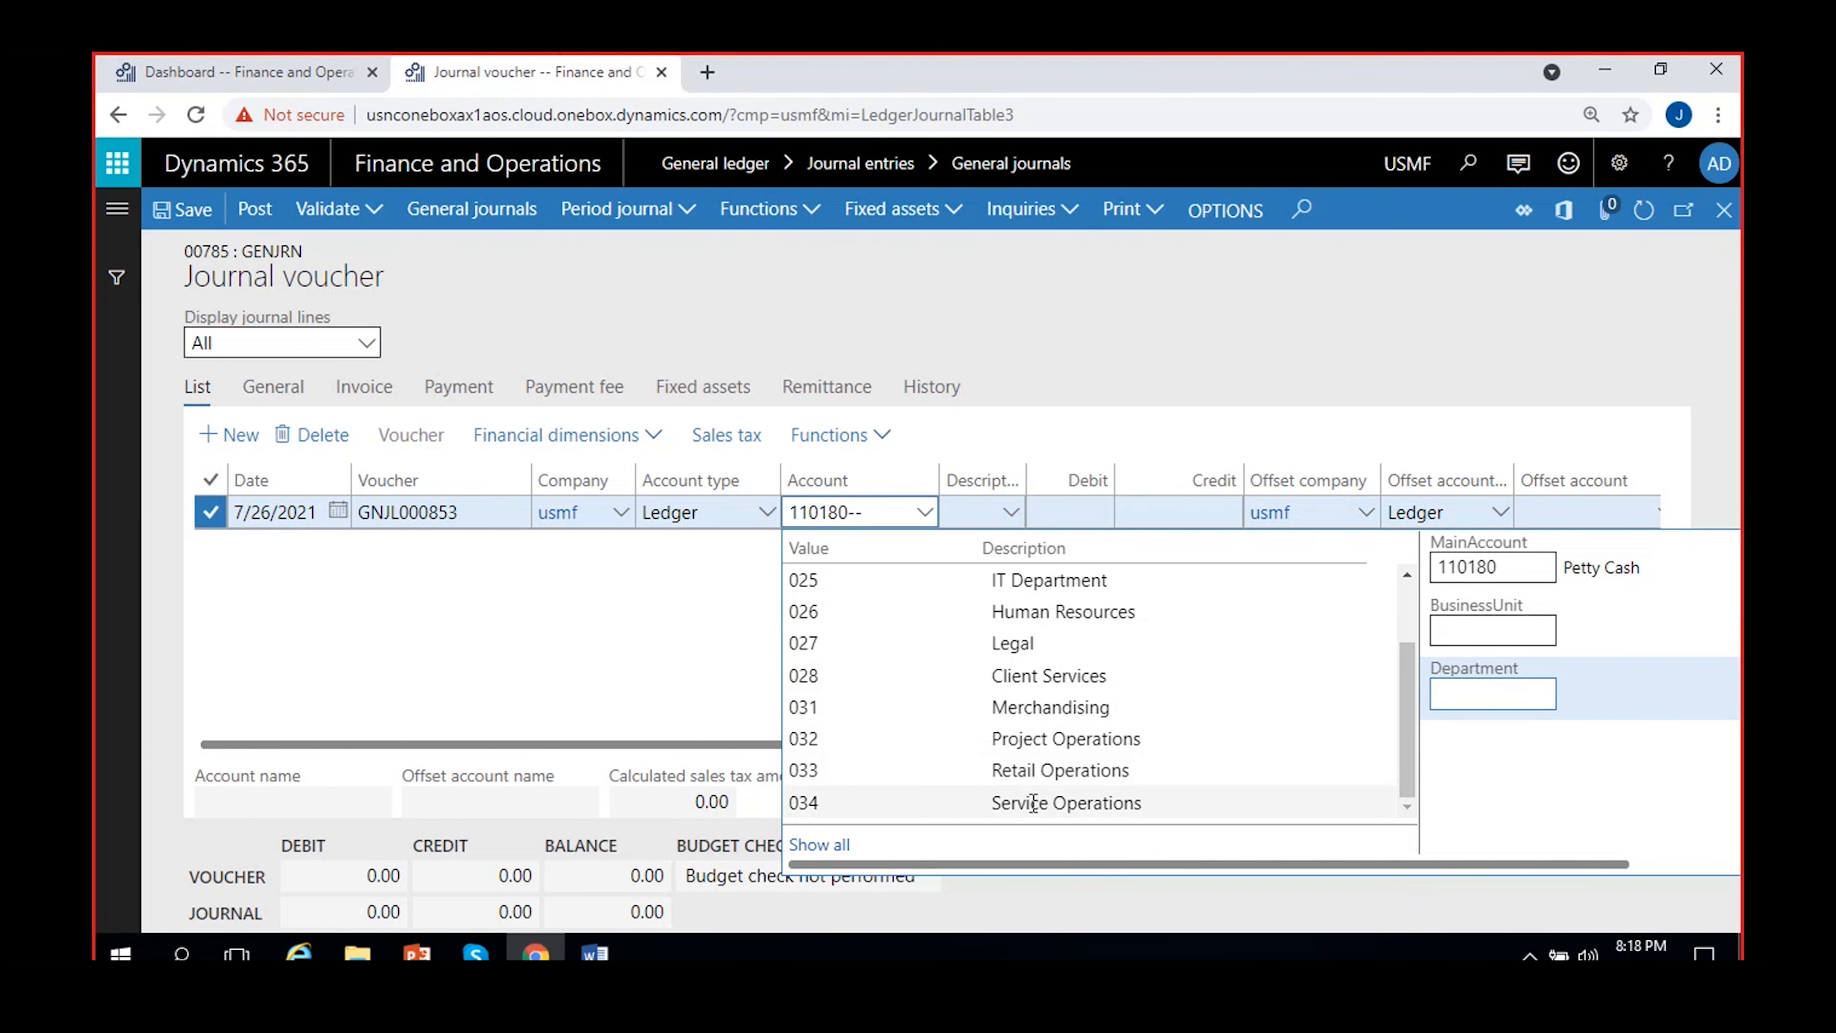
scroll(931, 738, up, 1)
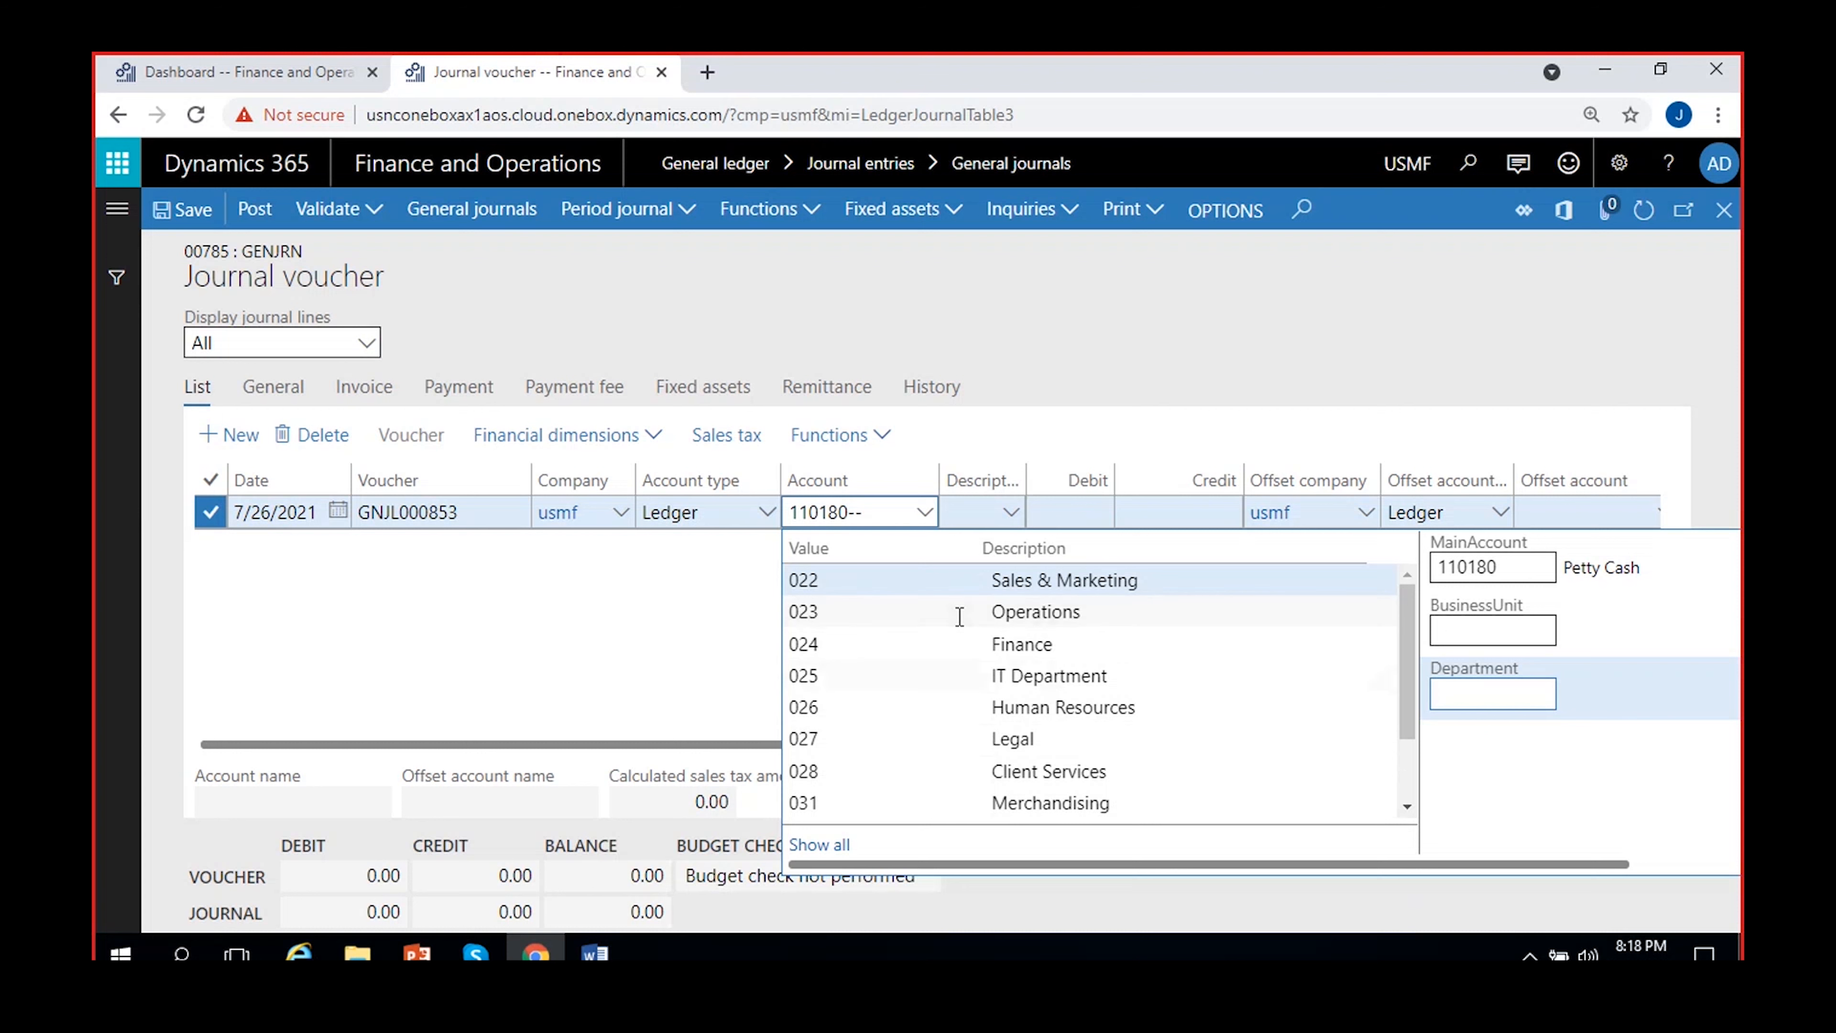
click(1030, 581)
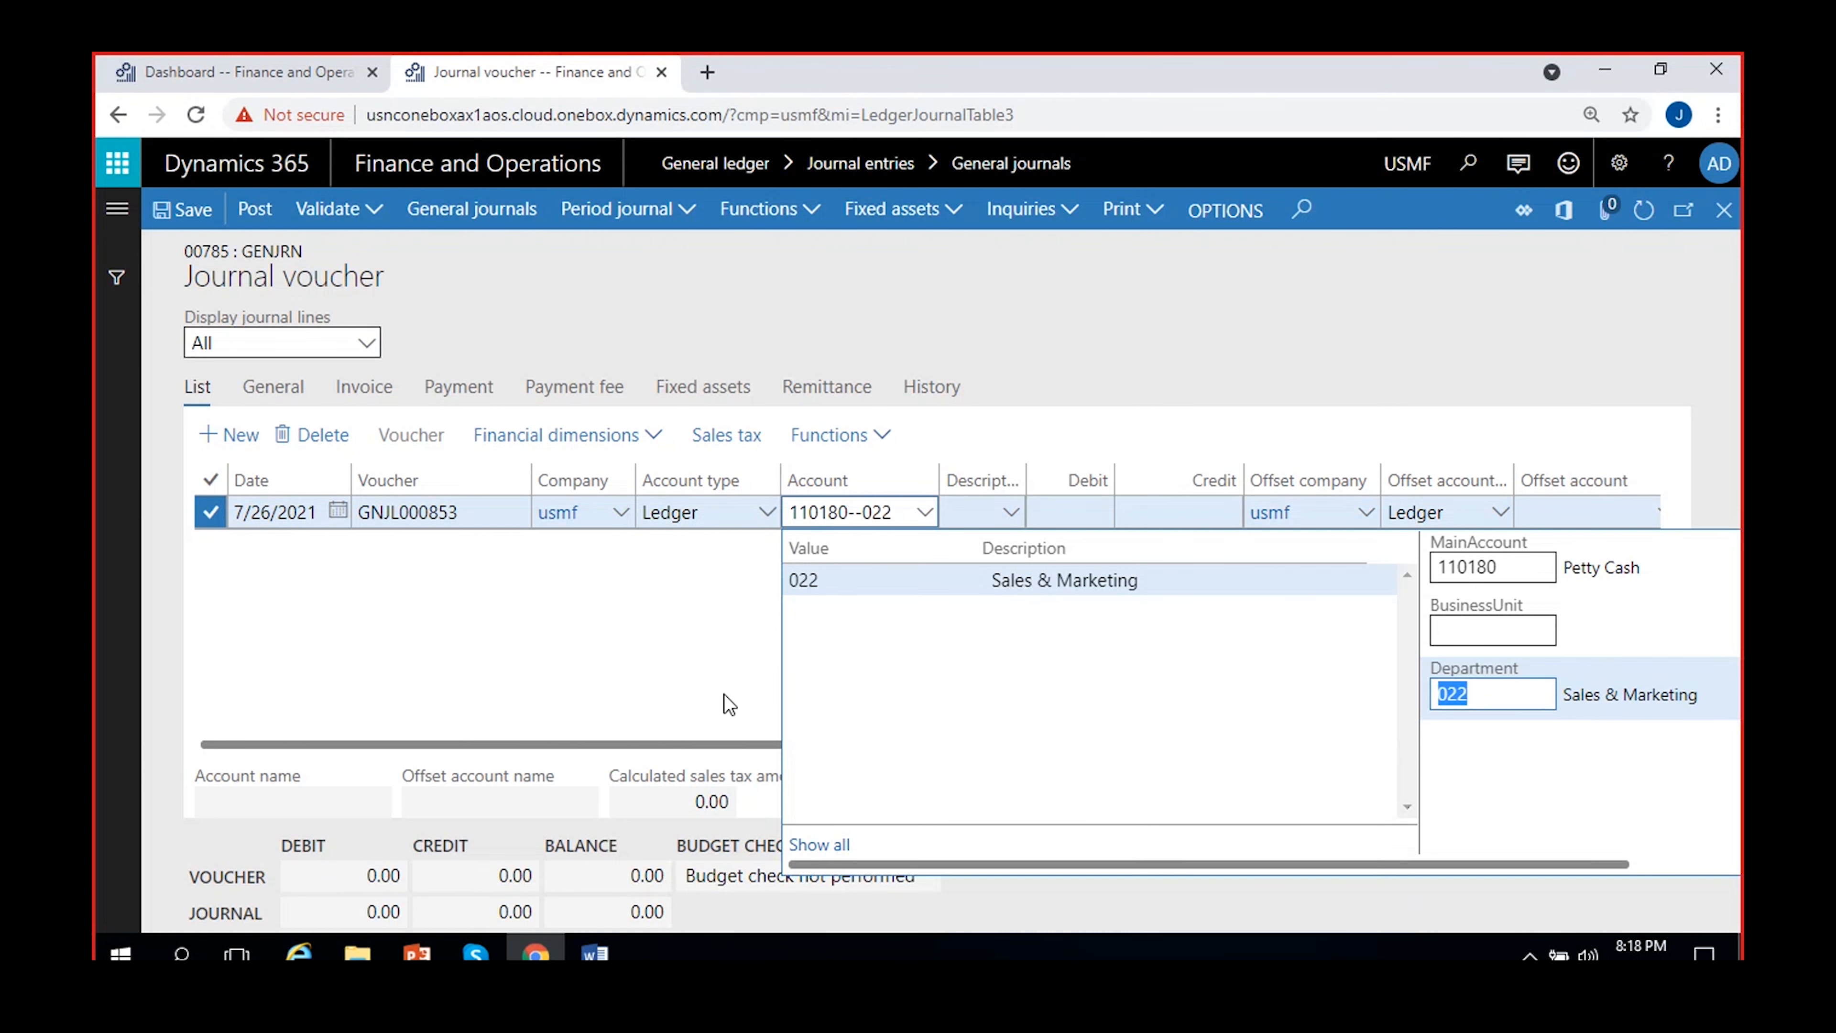
click(697, 656)
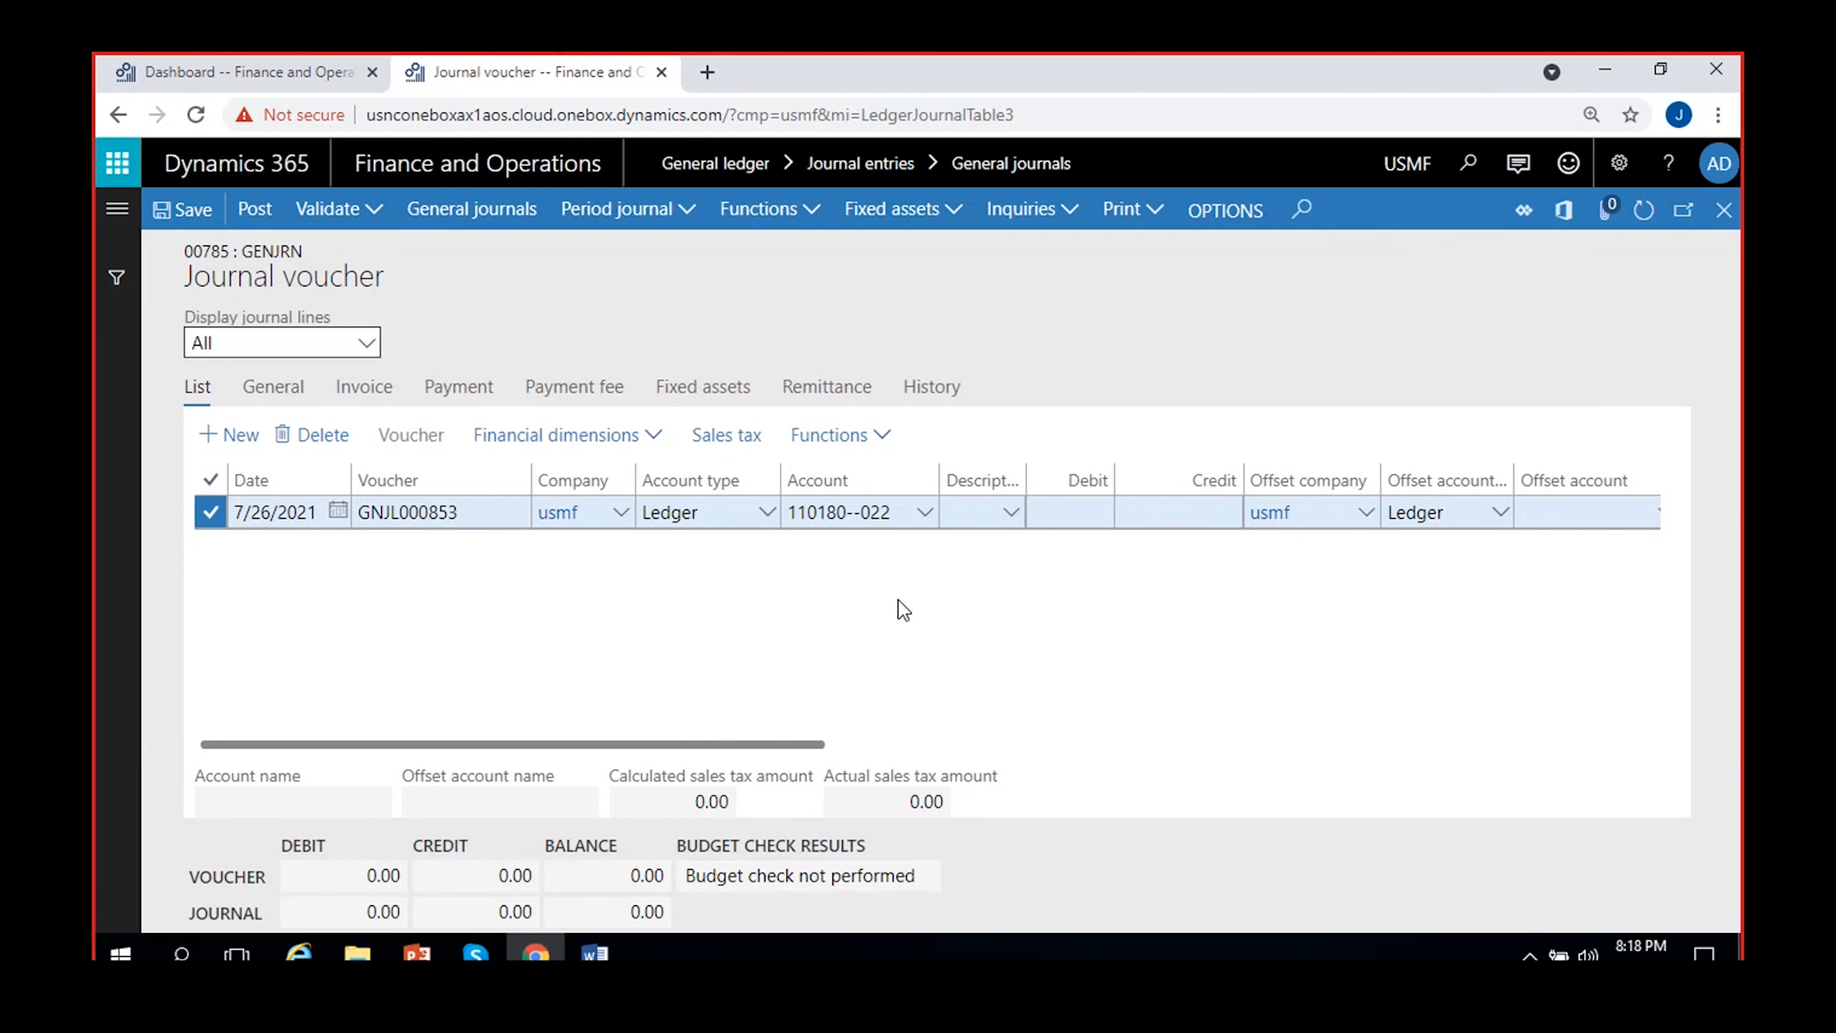
Set the line account's business unit to 002 Auto and widen the Account column to fit the full combination
click(918, 518)
click(922, 515)
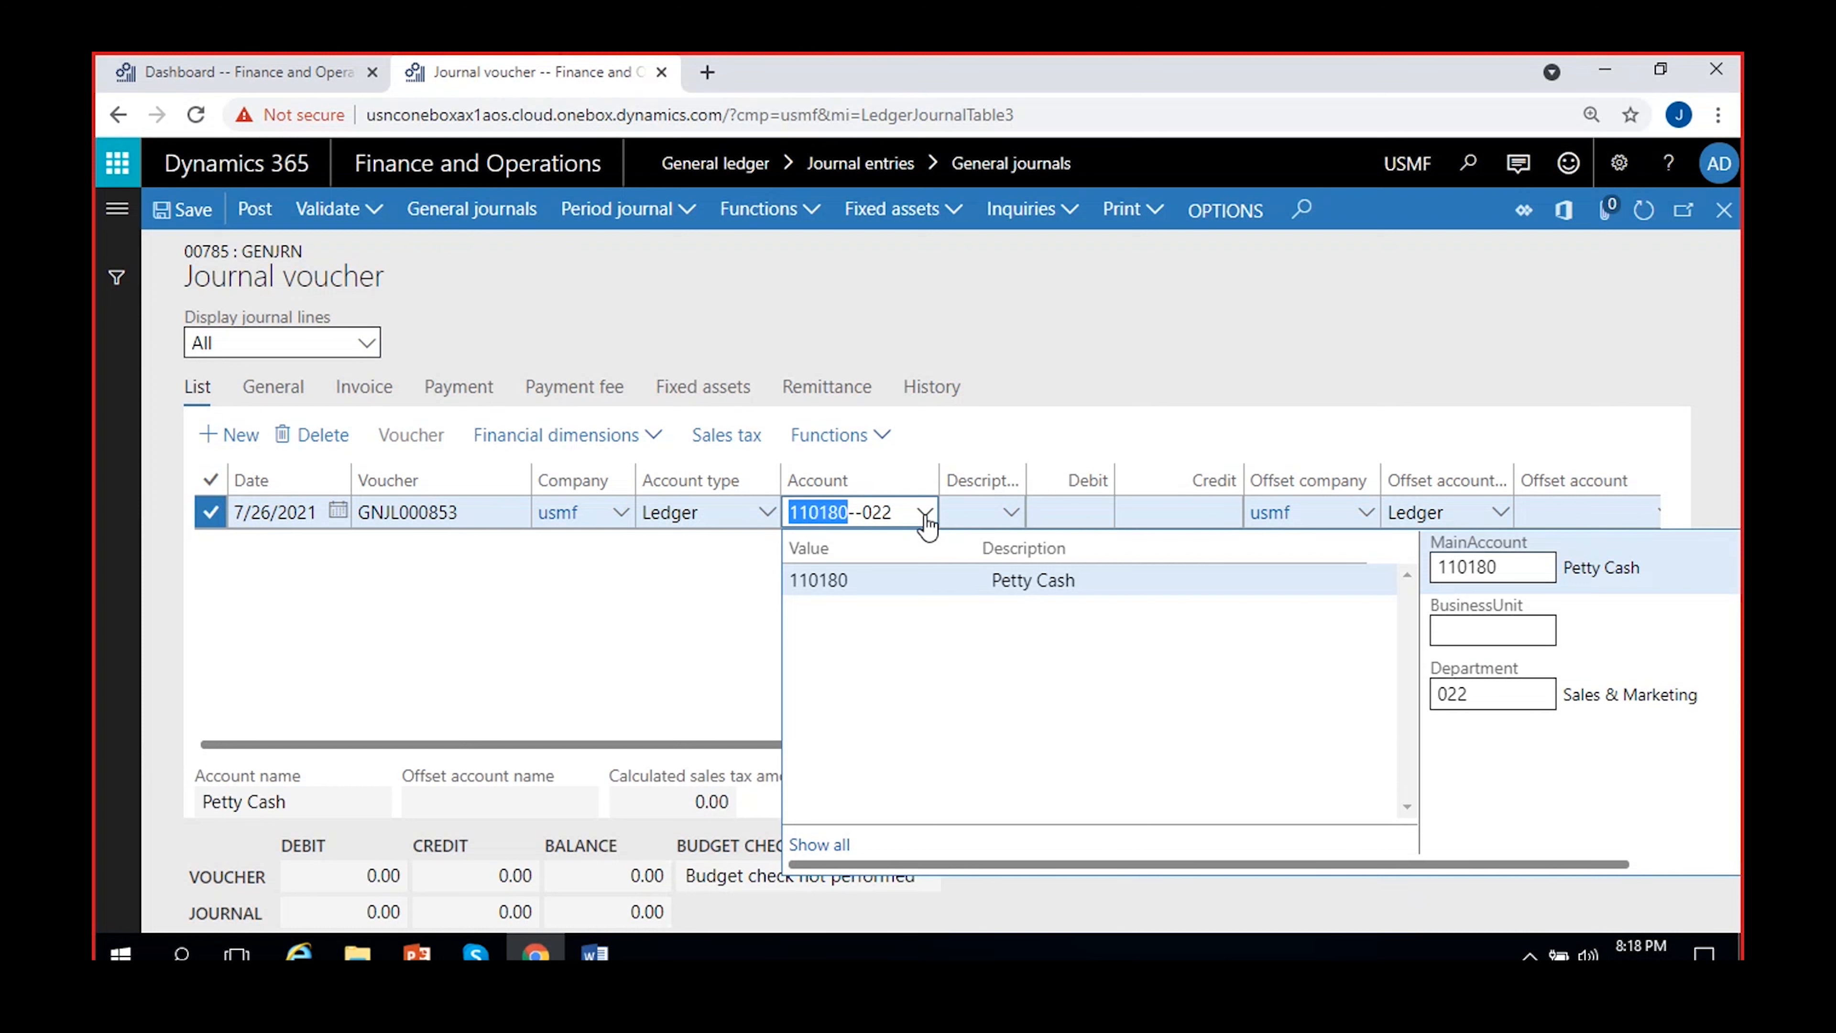
click(1521, 631)
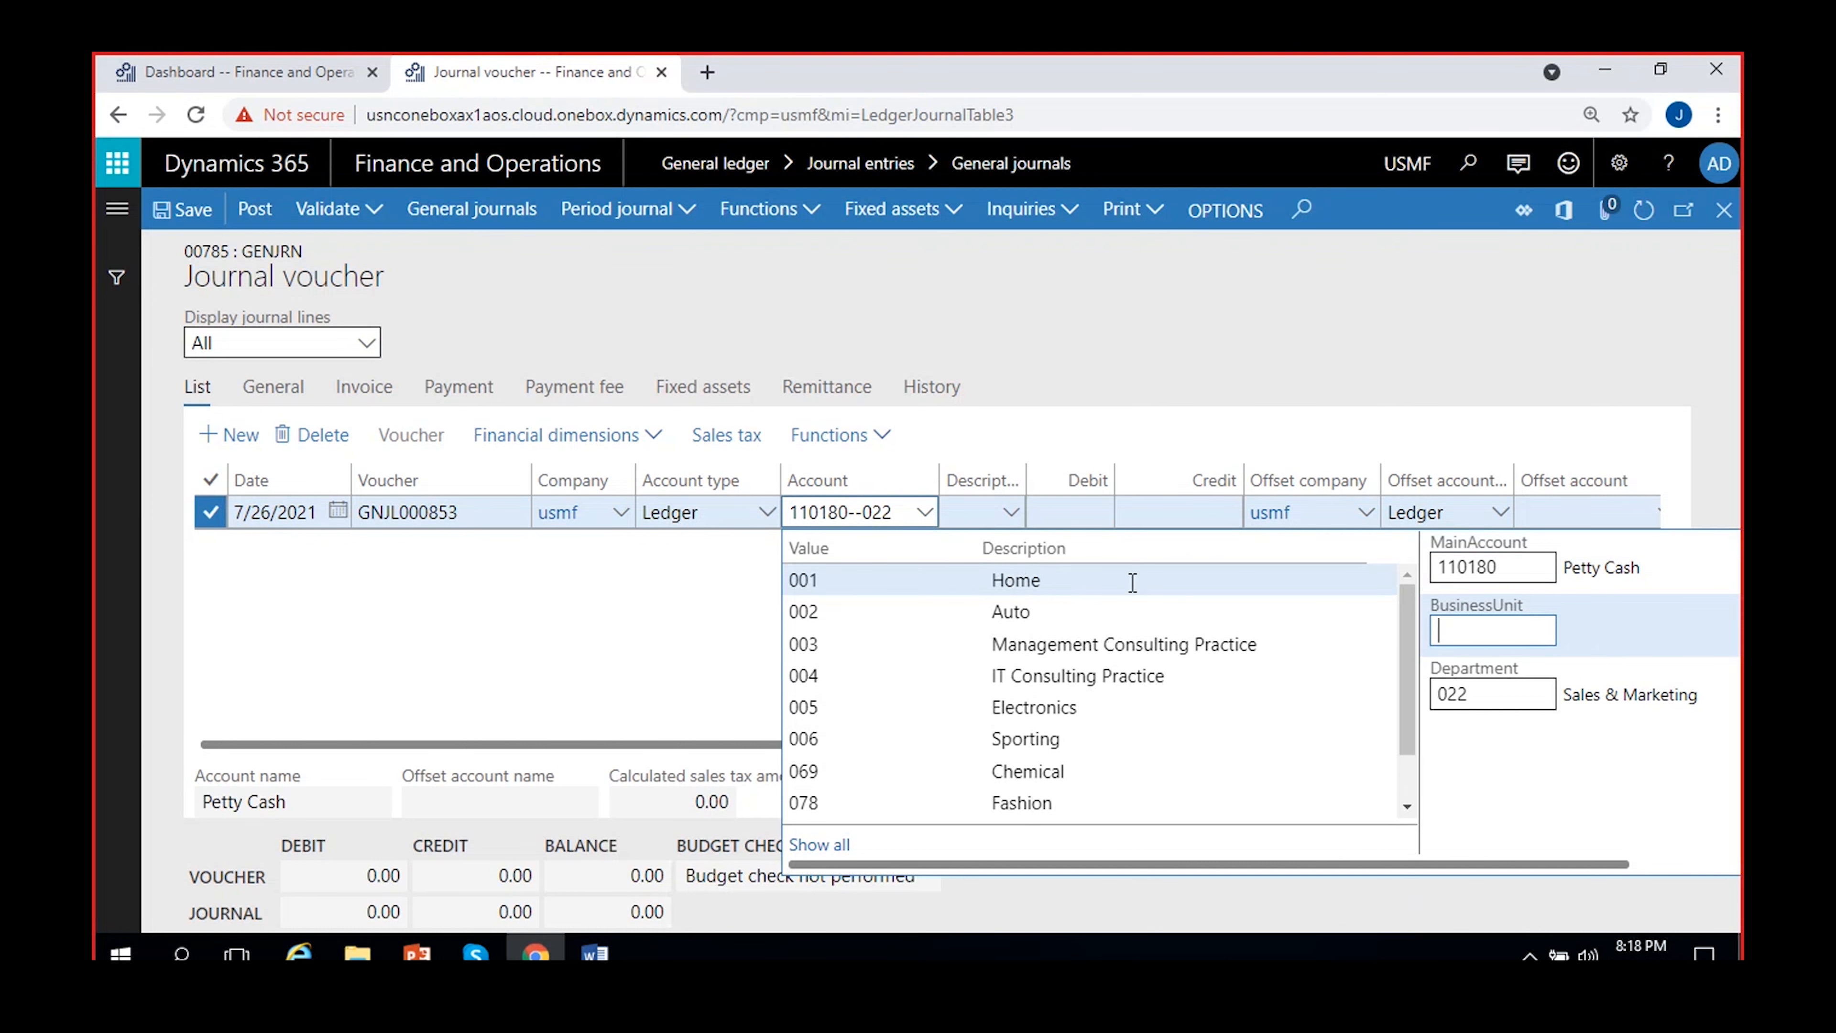
click(1039, 611)
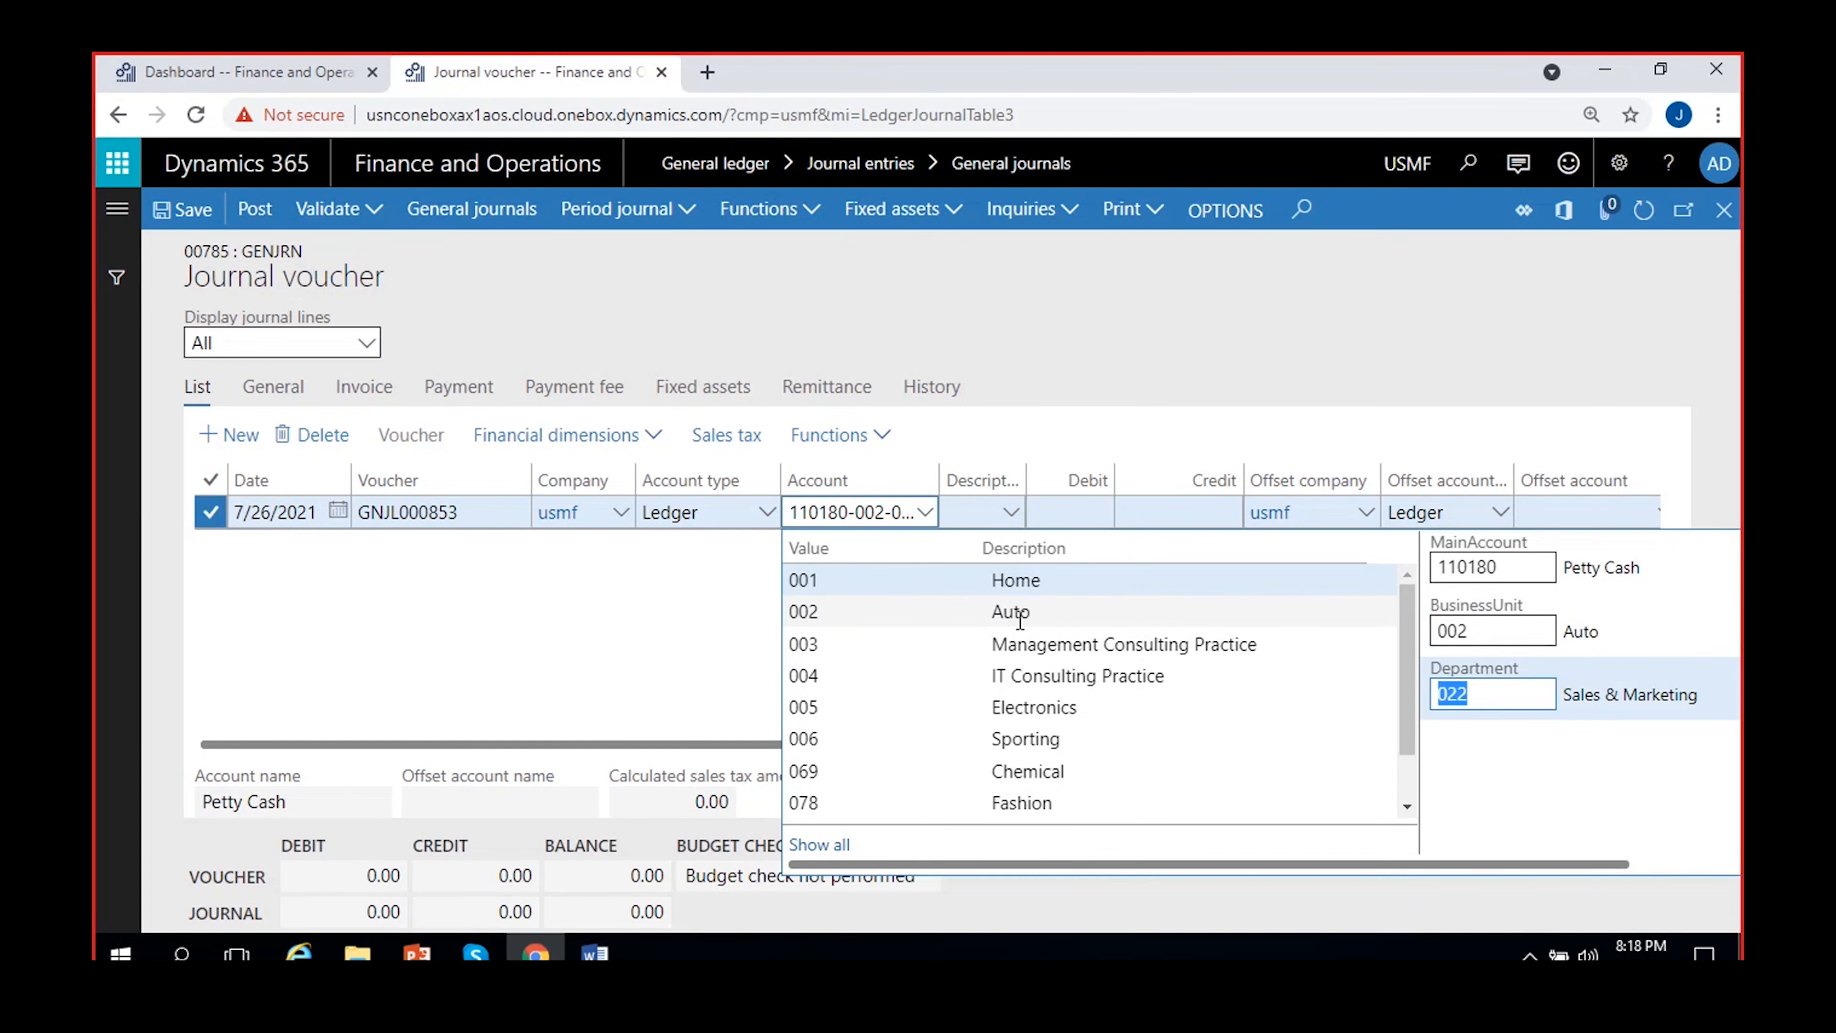
drag(938, 480, 1069, 483)
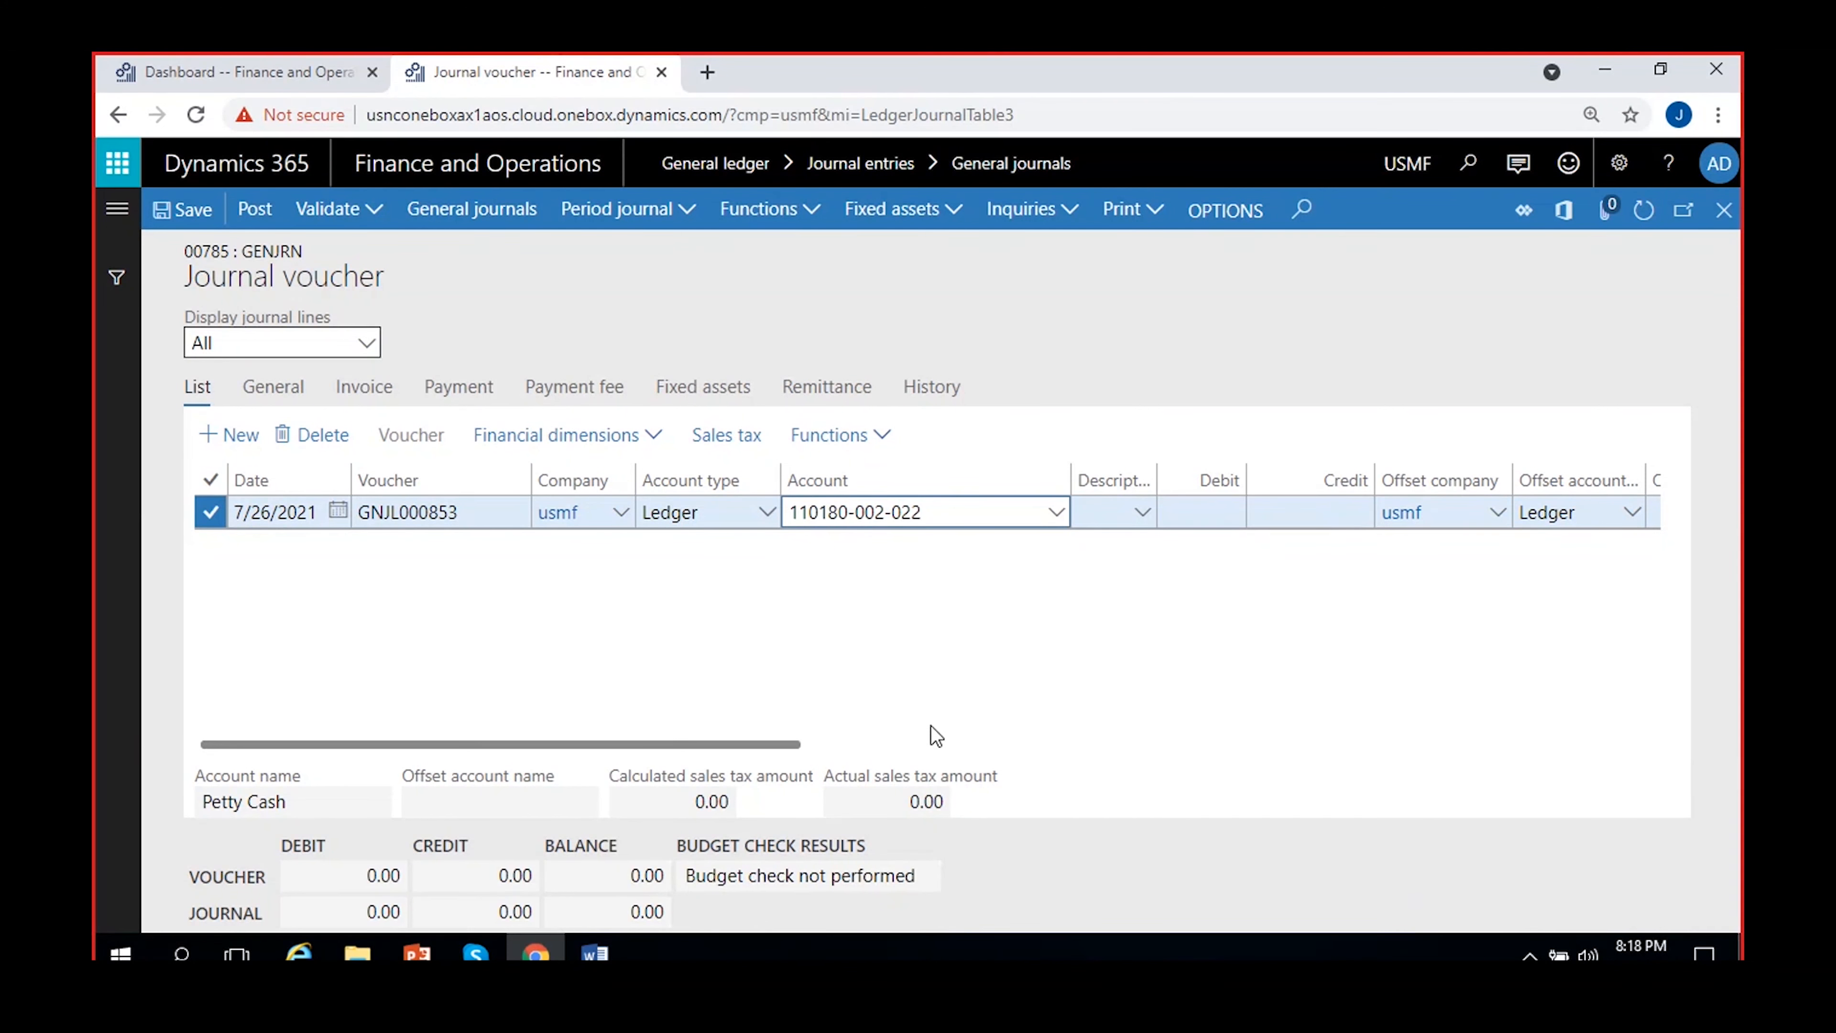
Examine the main account, business unit and department segments of the ledger account on the journal line
click(900, 623)
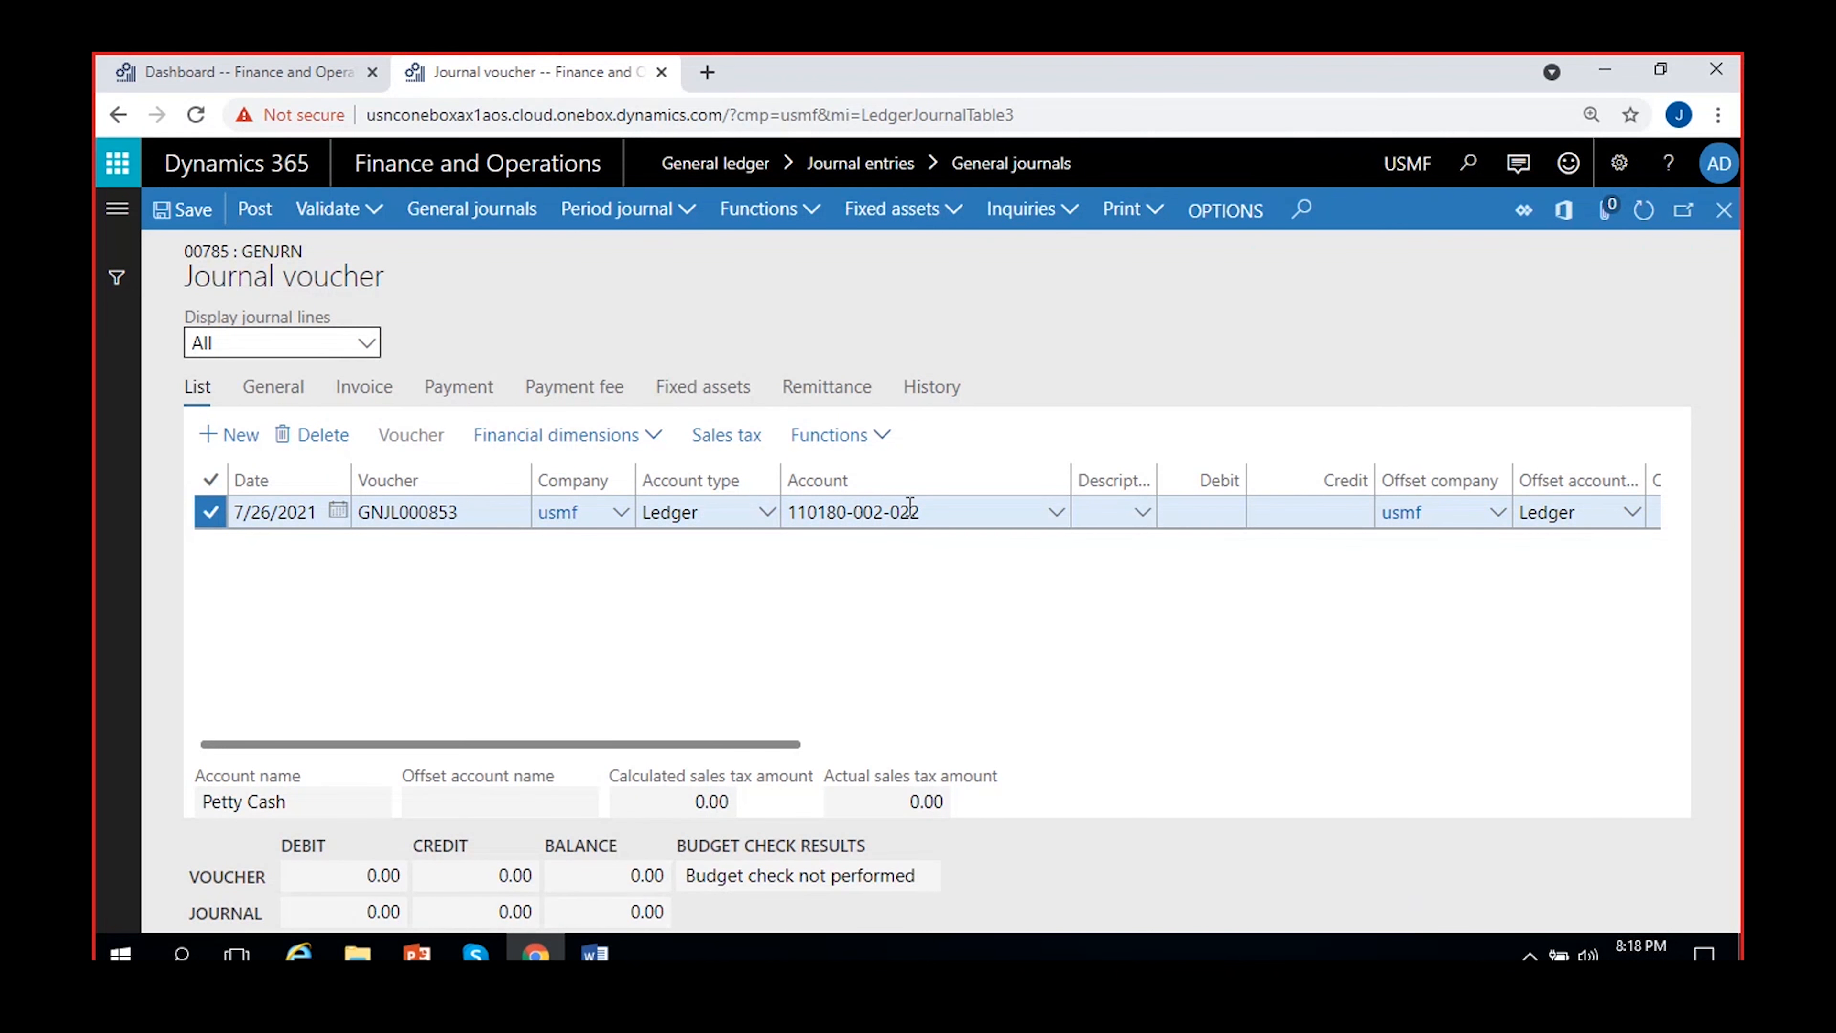
click(864, 512)
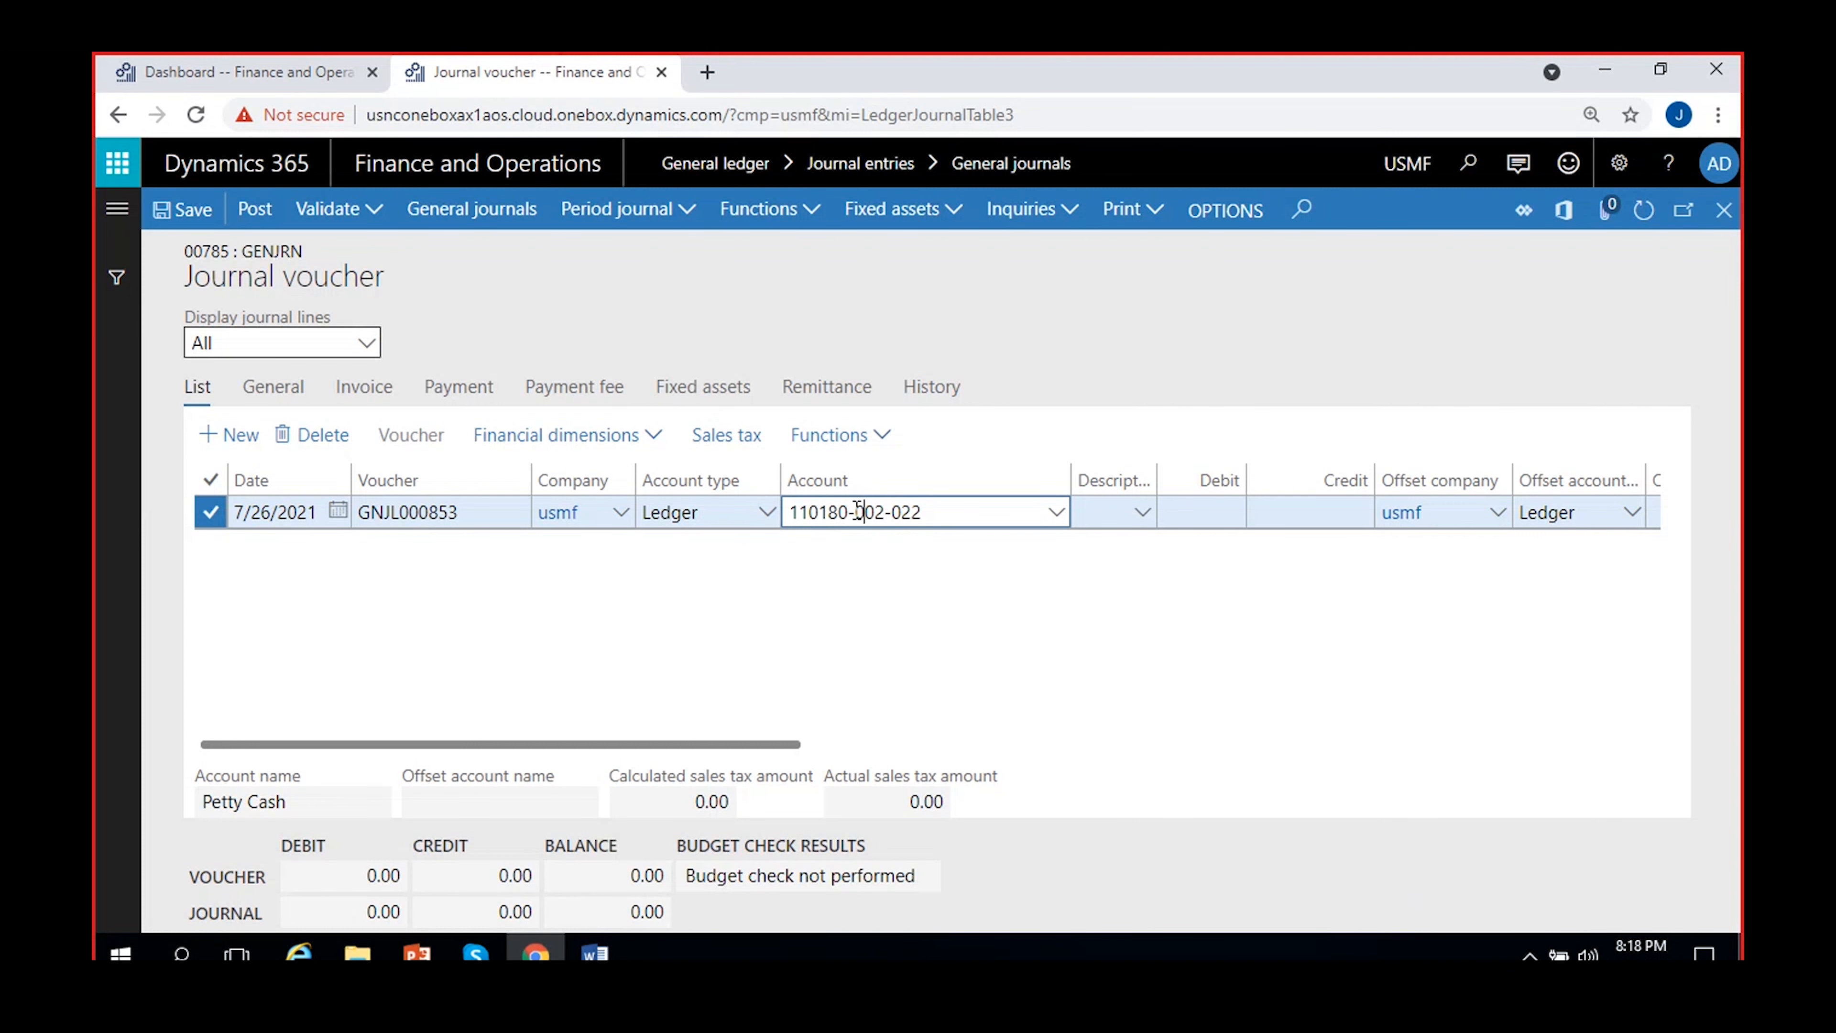
drag(934, 512, 881, 514)
click(911, 515)
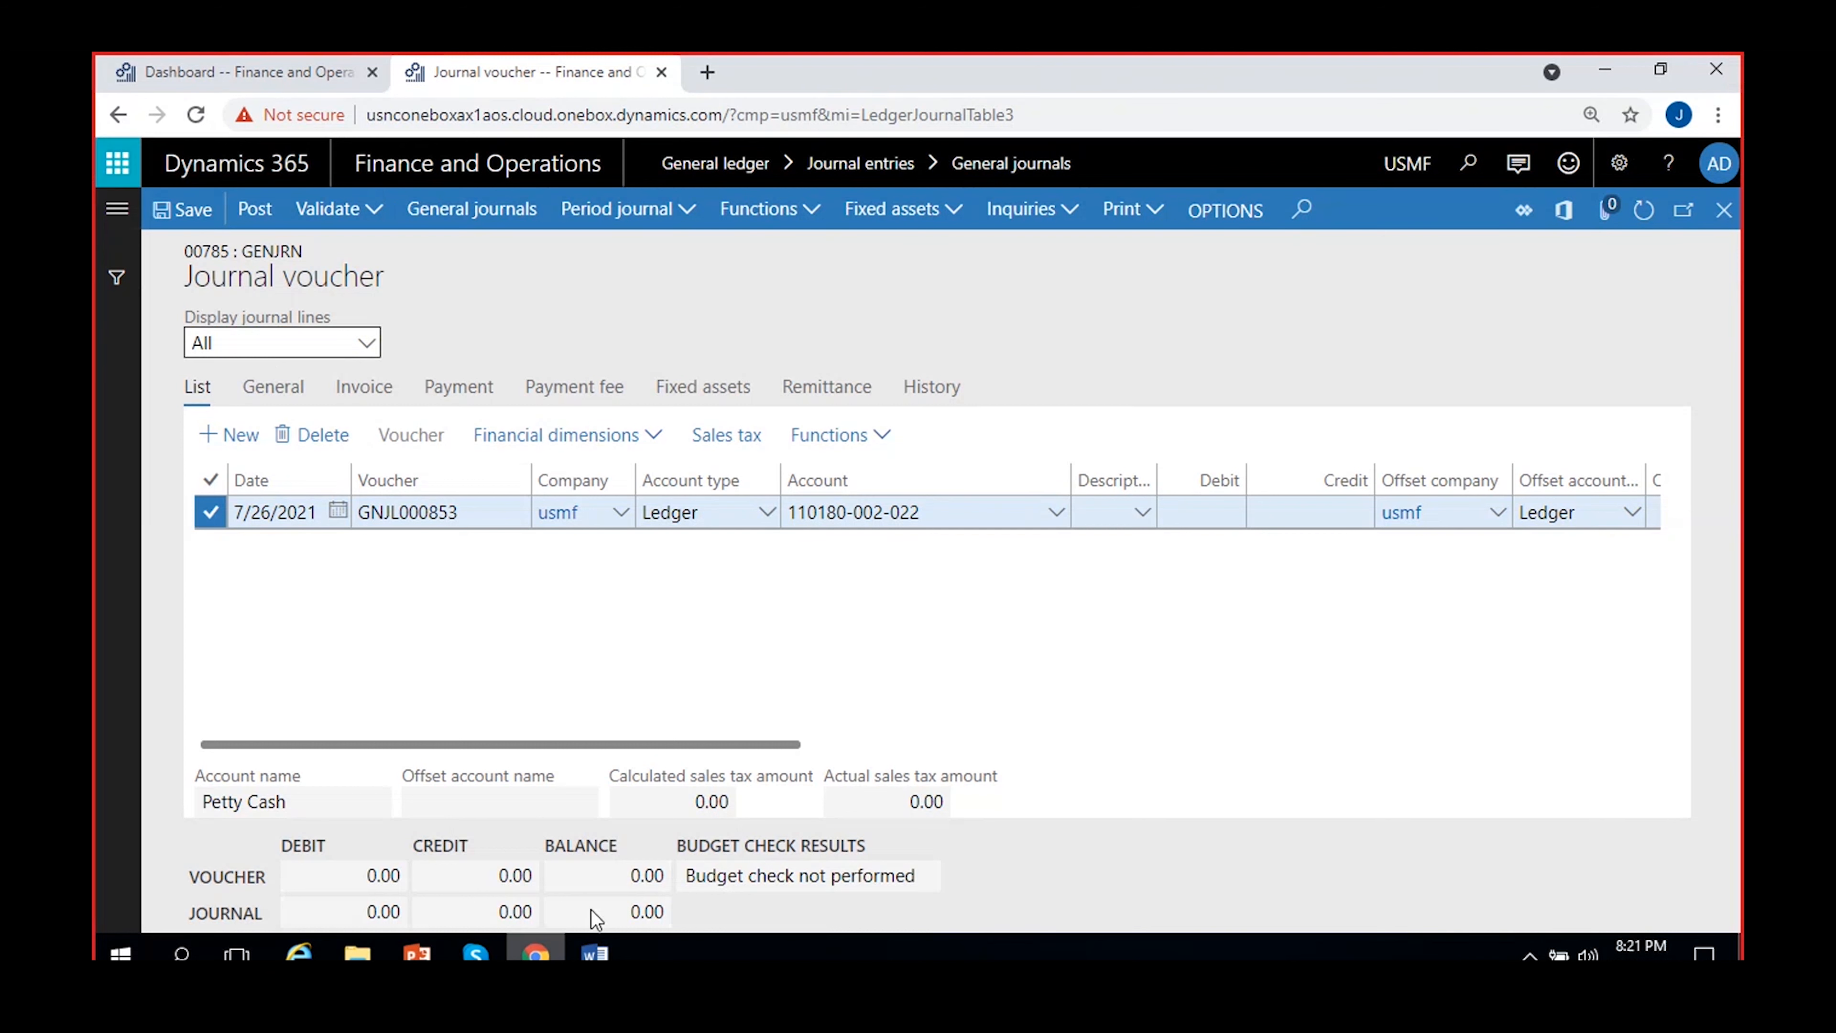
Go to the dashboard open in the other browser tab and switch its company to MRF
mouse_move(595, 954)
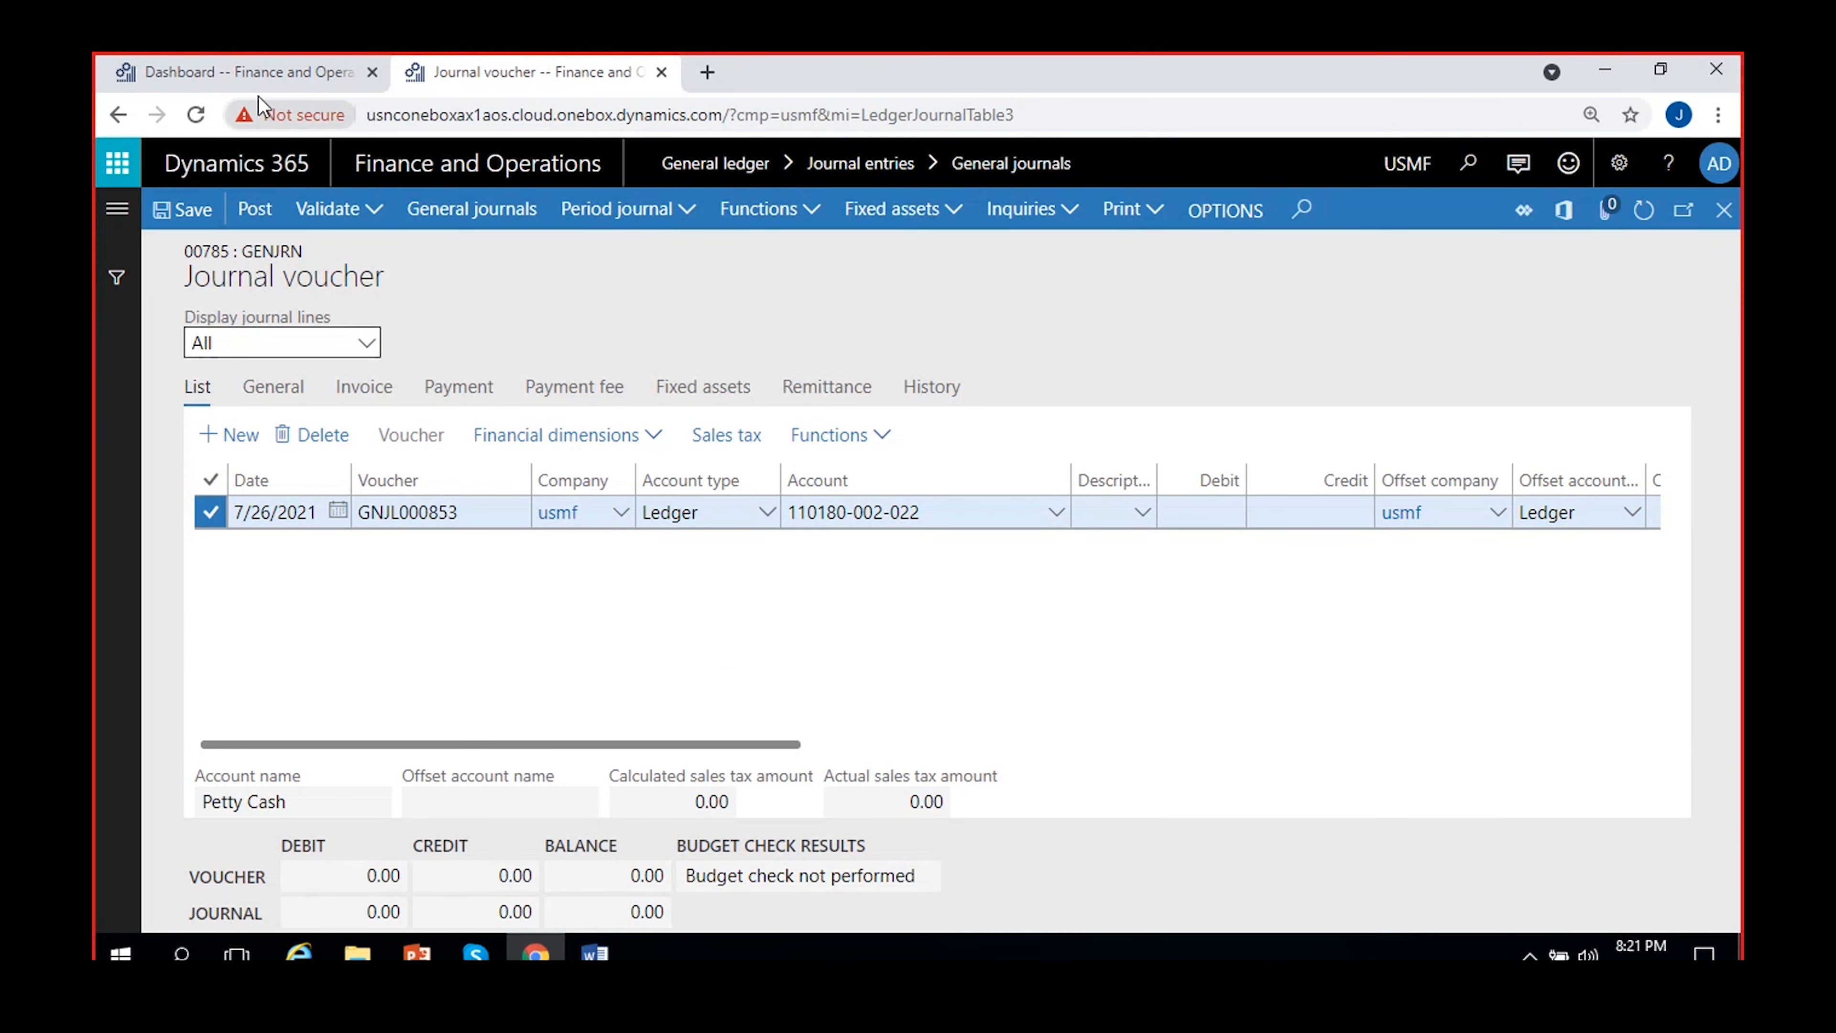
click(238, 71)
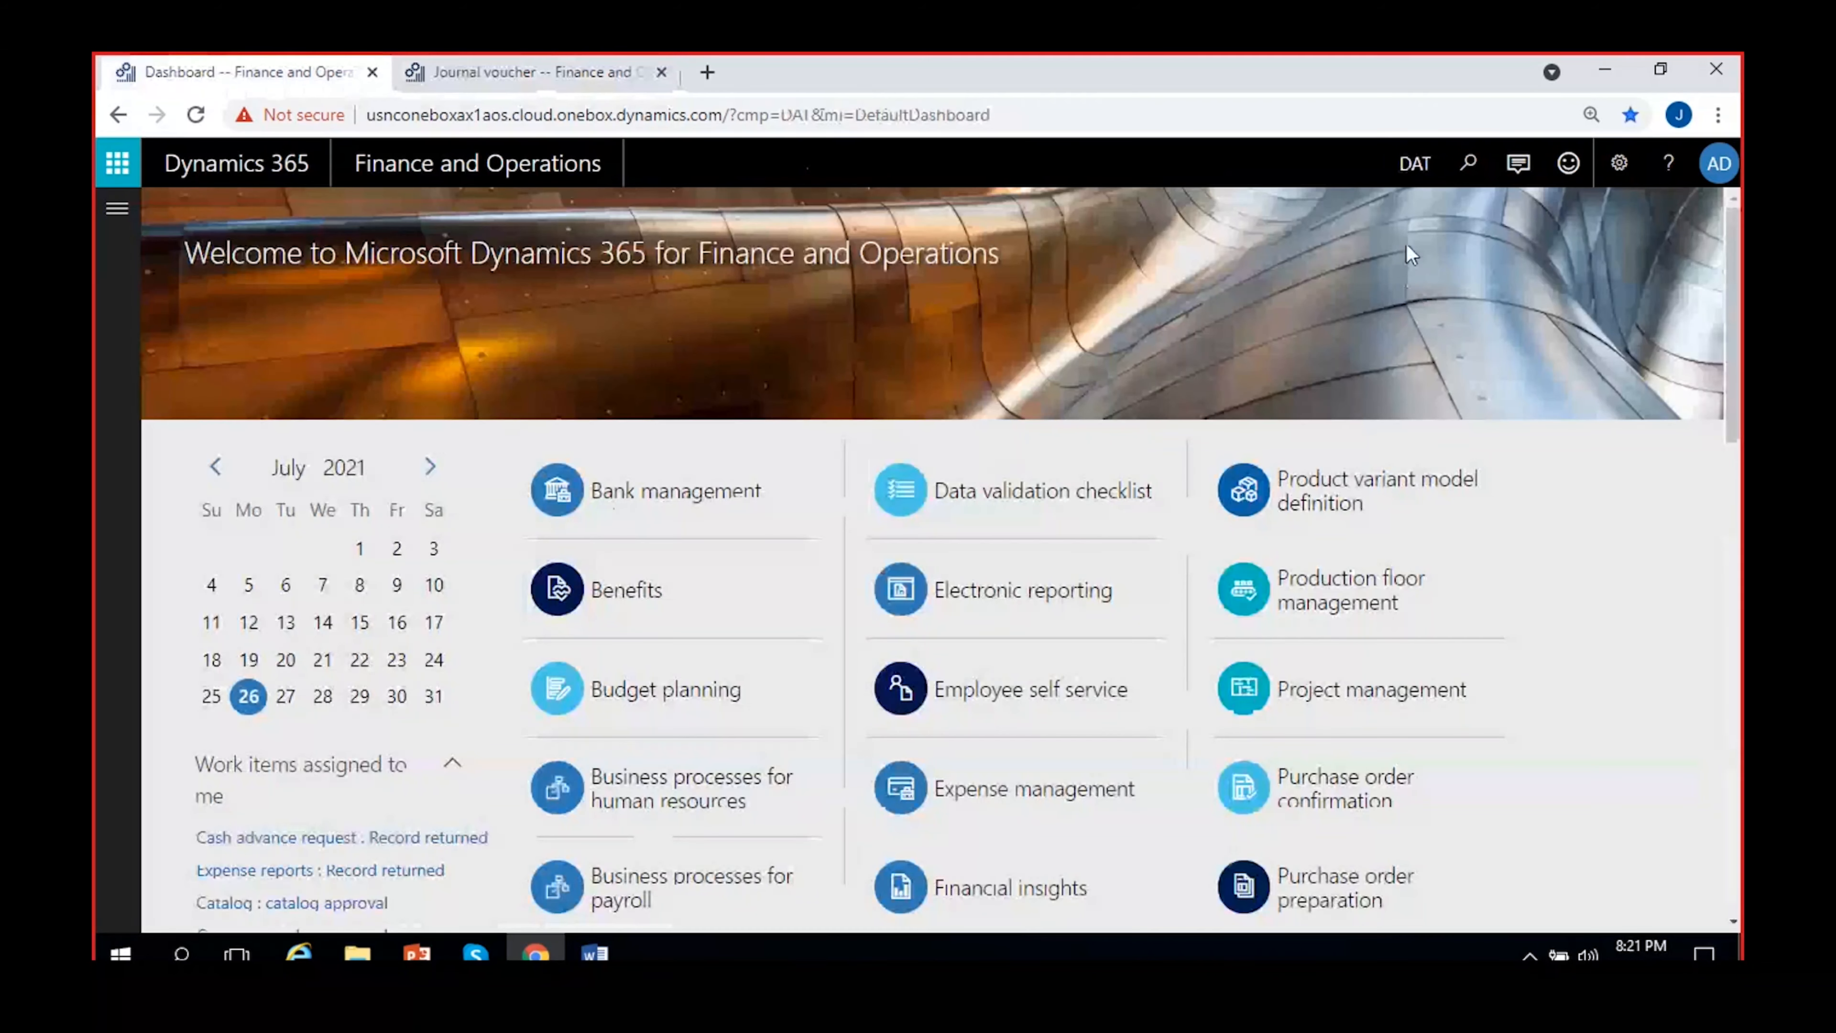
click(1413, 168)
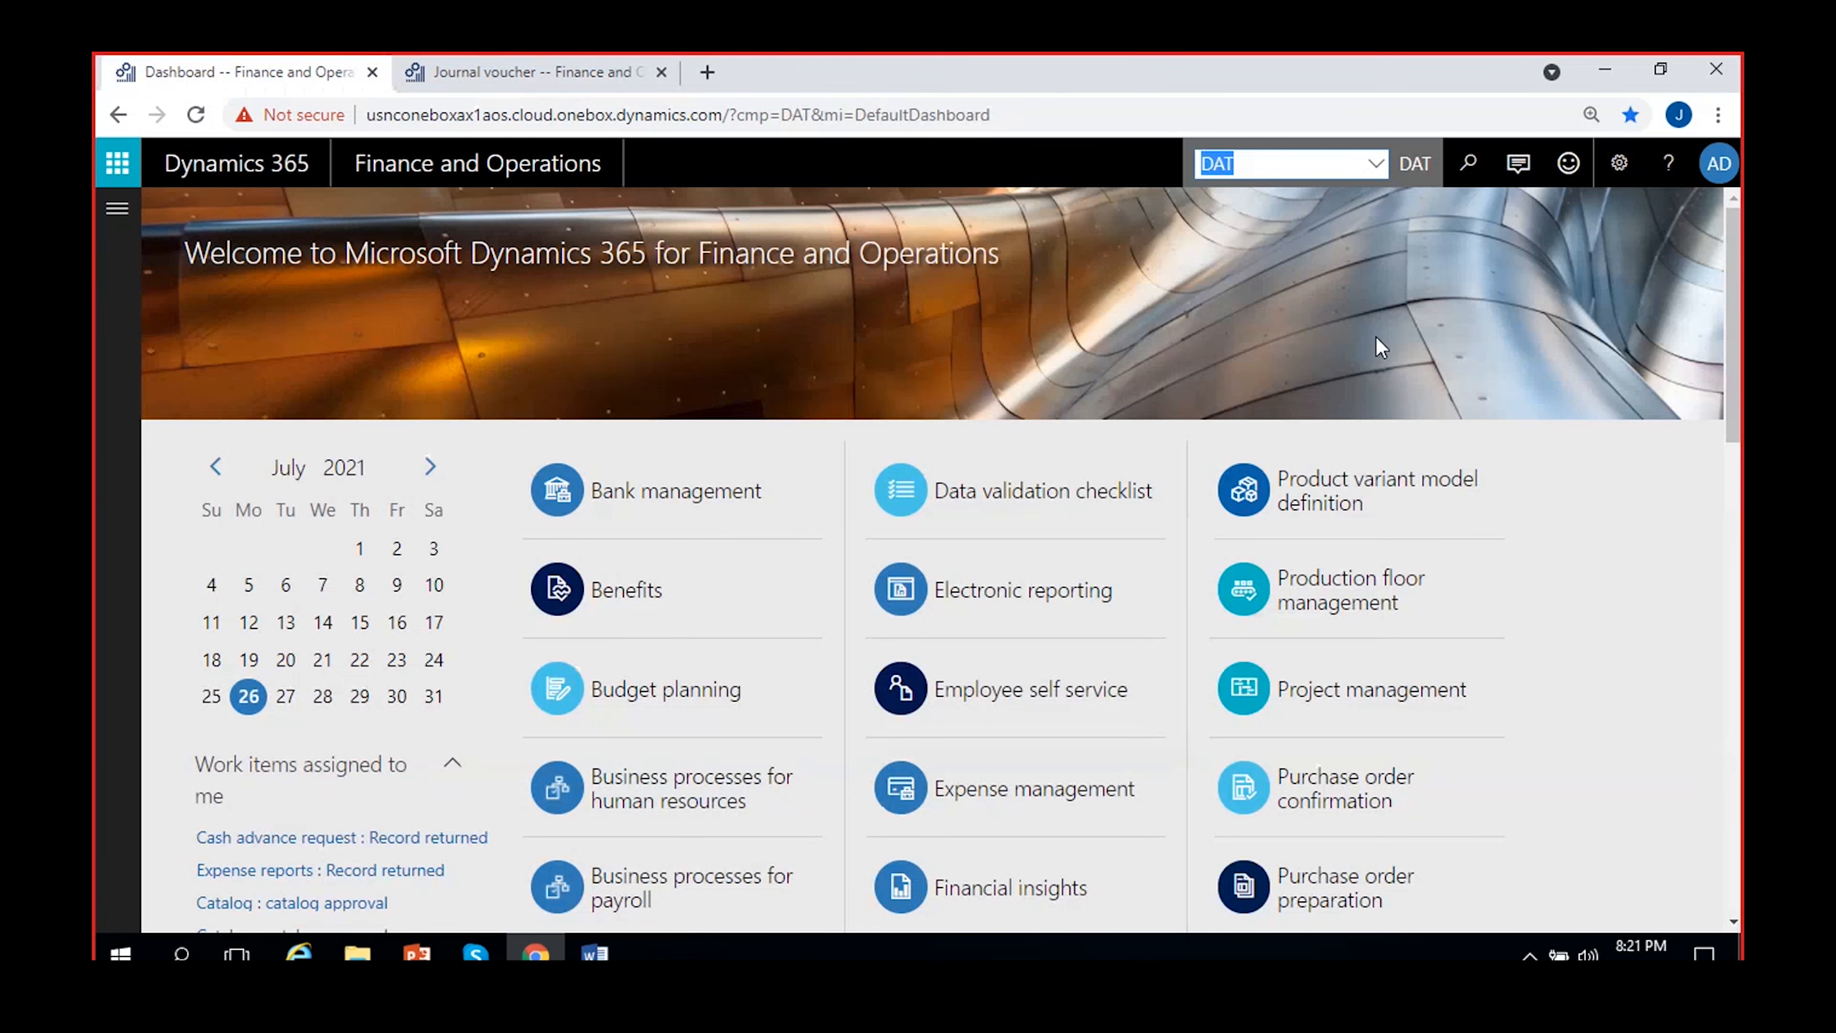
text(MRF)
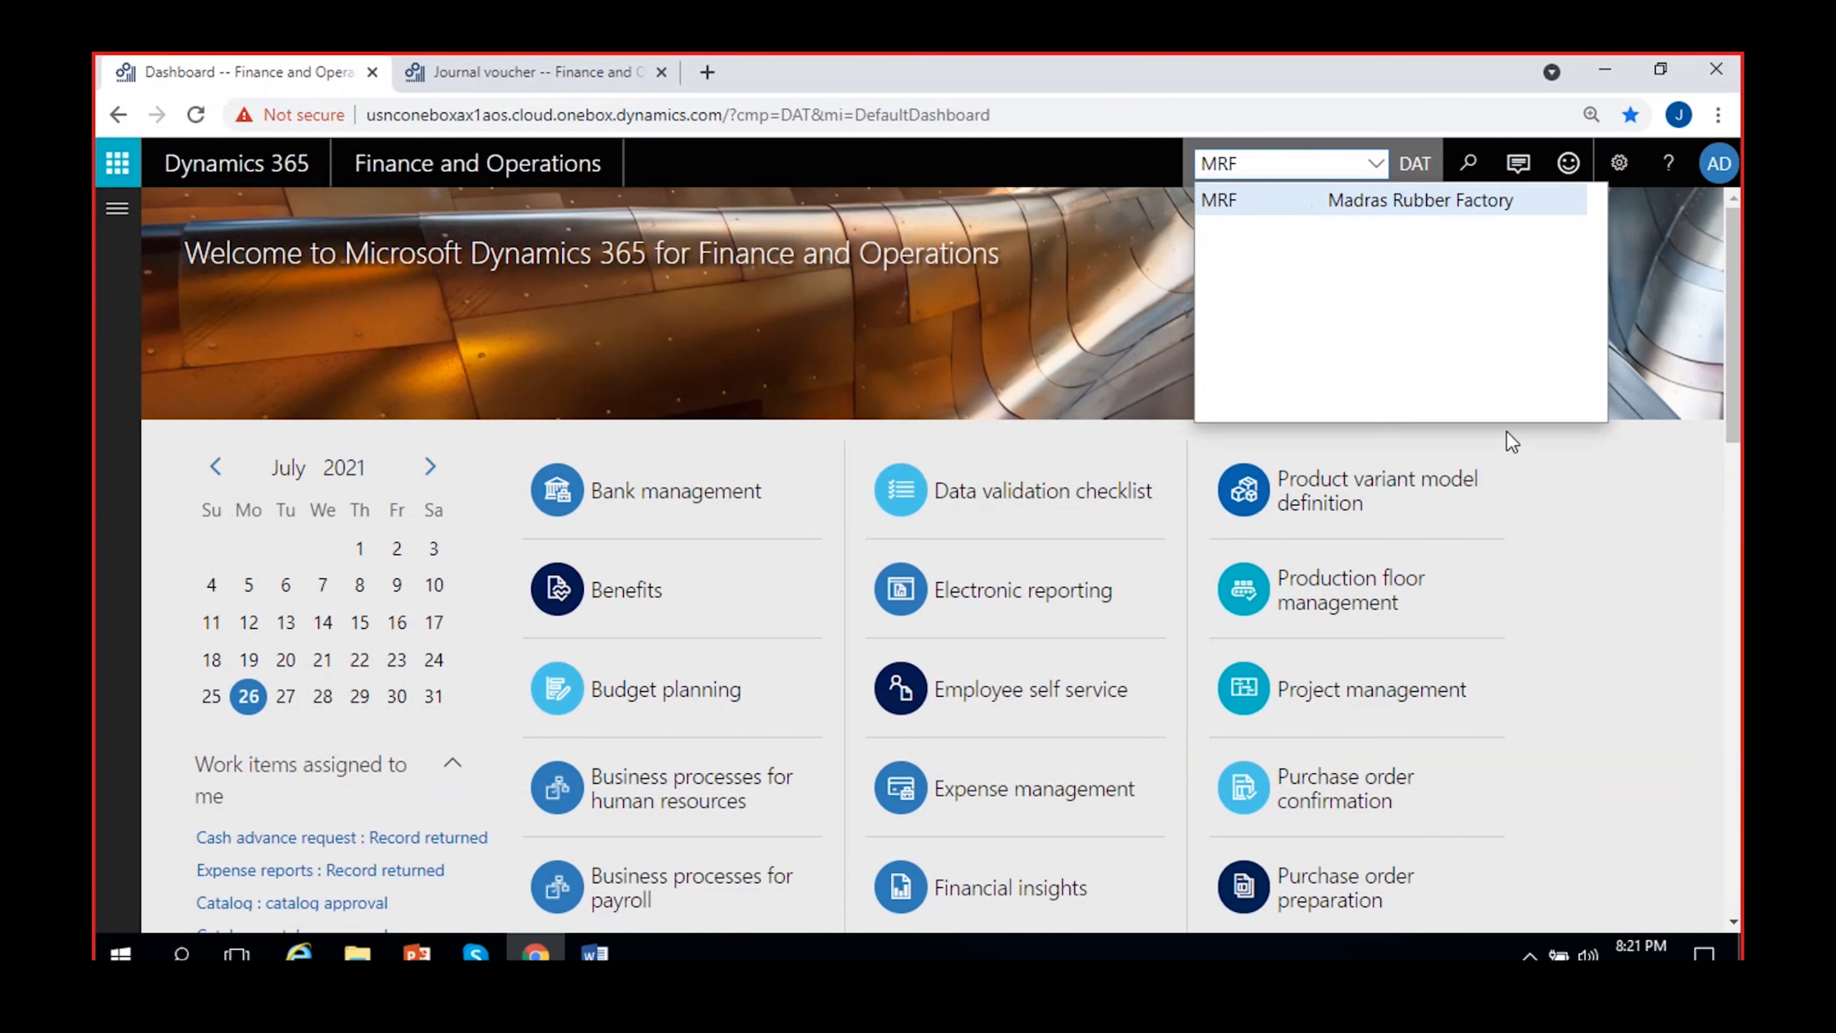
key(Return)
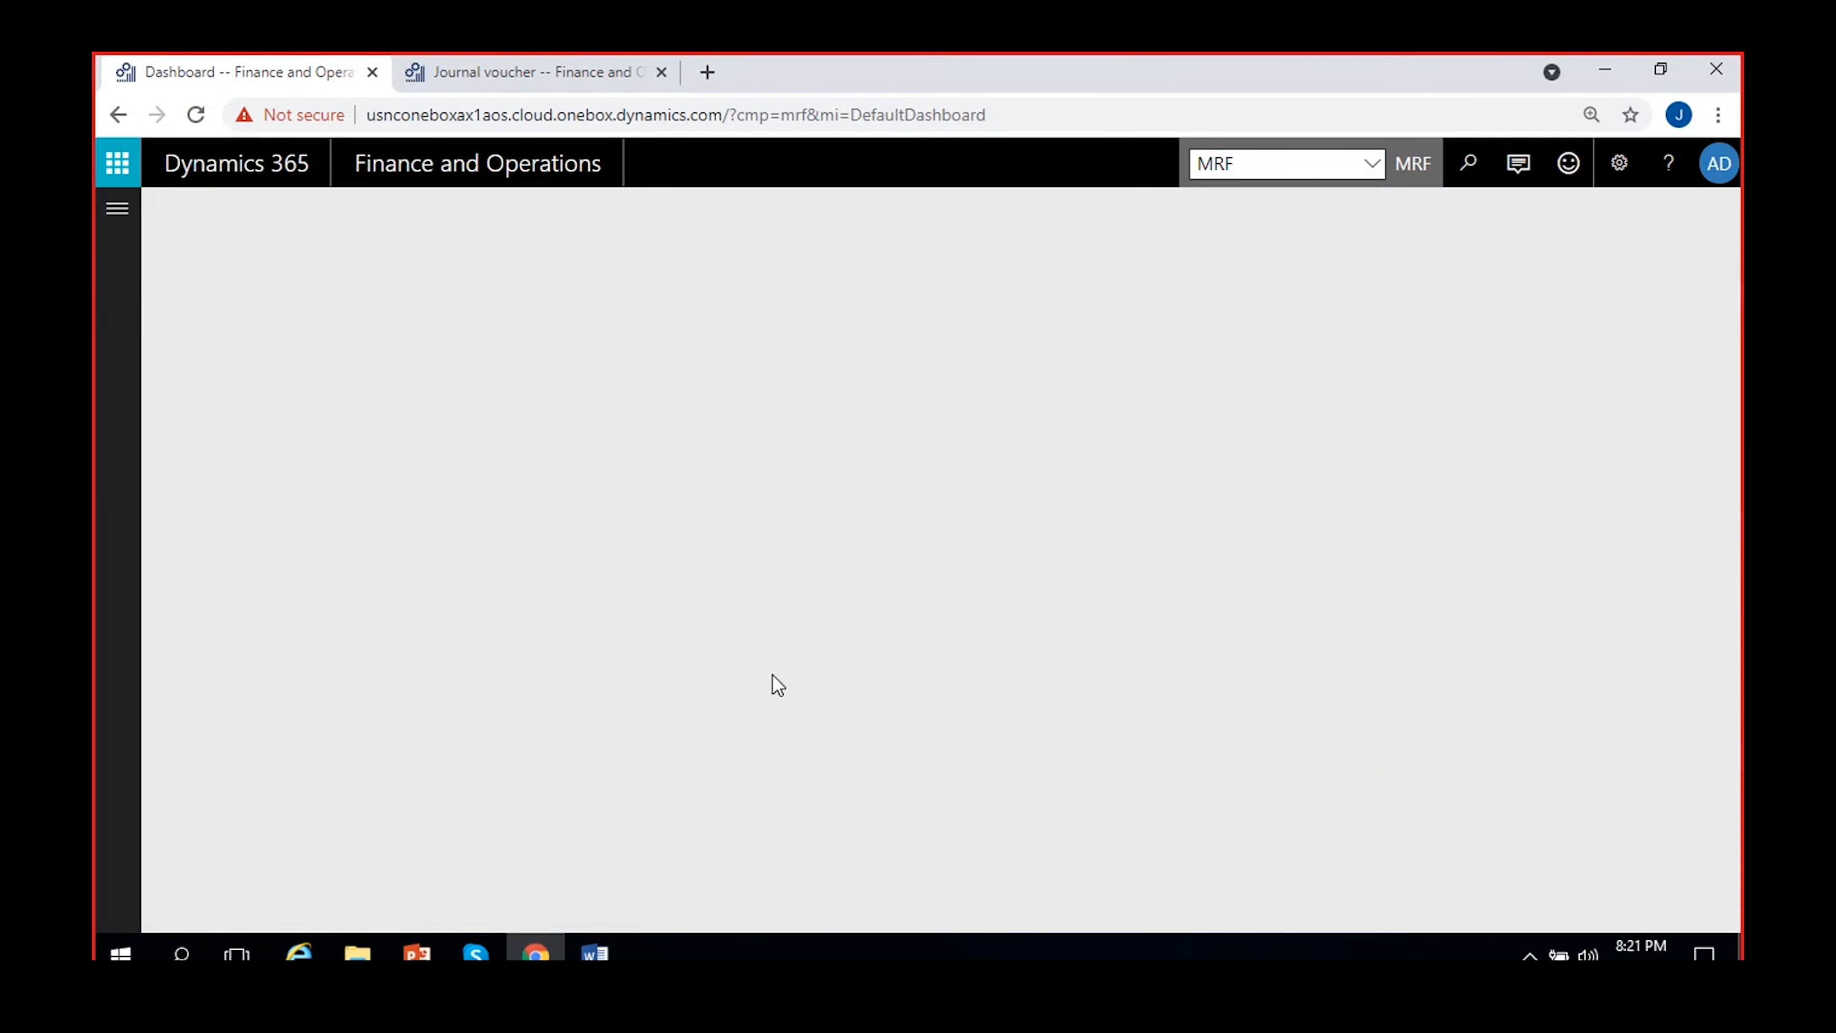
Review the Location and Department financial dimension values in the MS Dynamics 8 PM Word document, then return to the dashboard
click(594, 953)
scroll(762, 716, up, 3)
scroll(759, 711, up, 10)
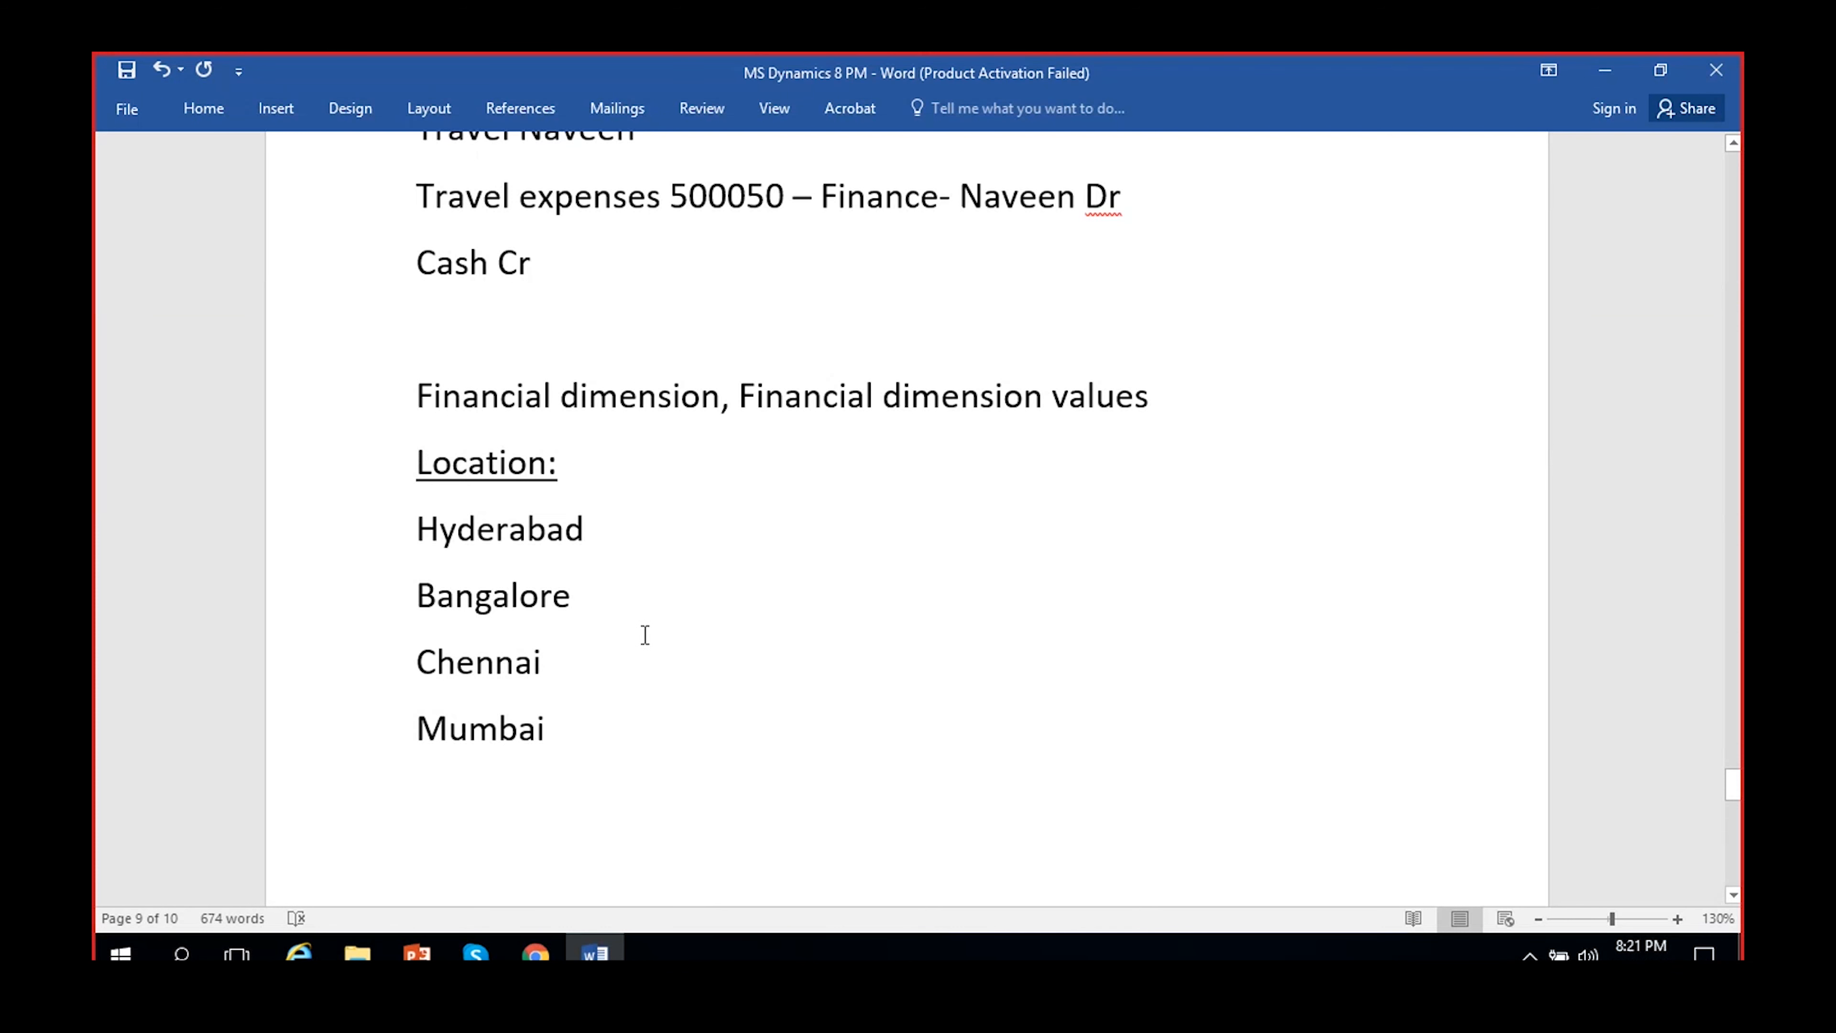
scroll(643, 636, down, 12)
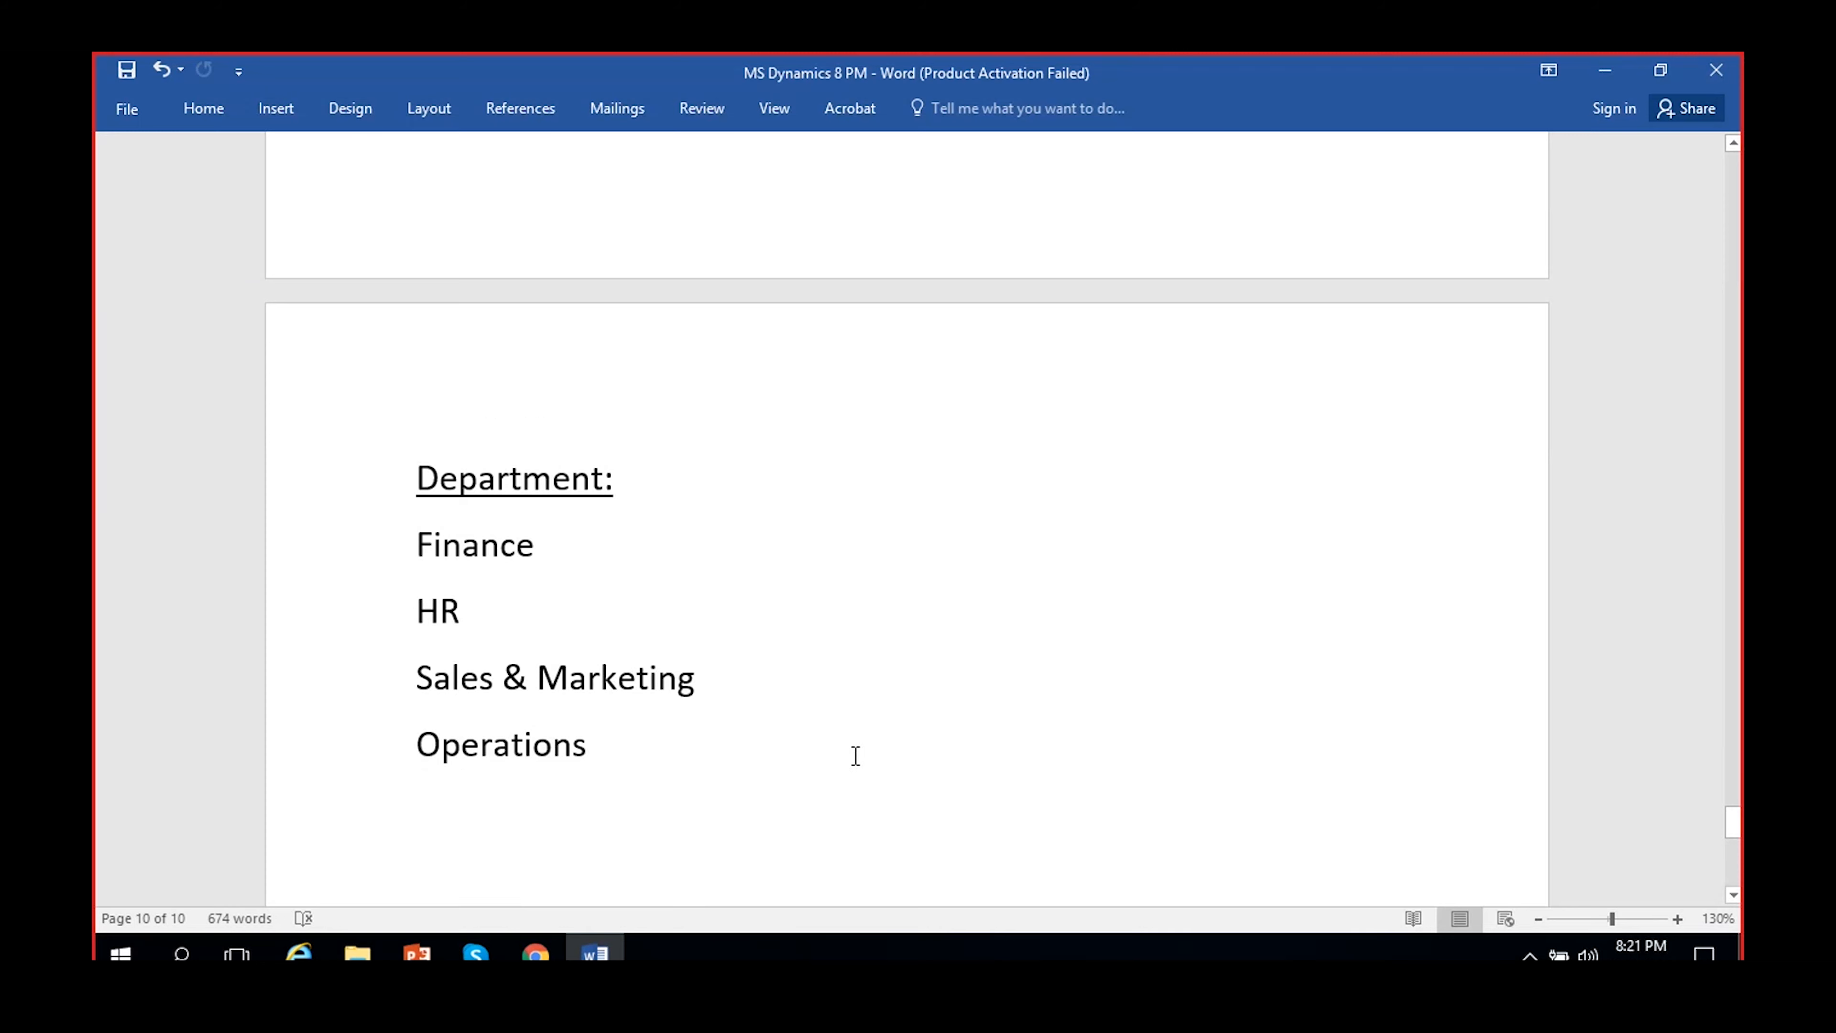
click(1605, 71)
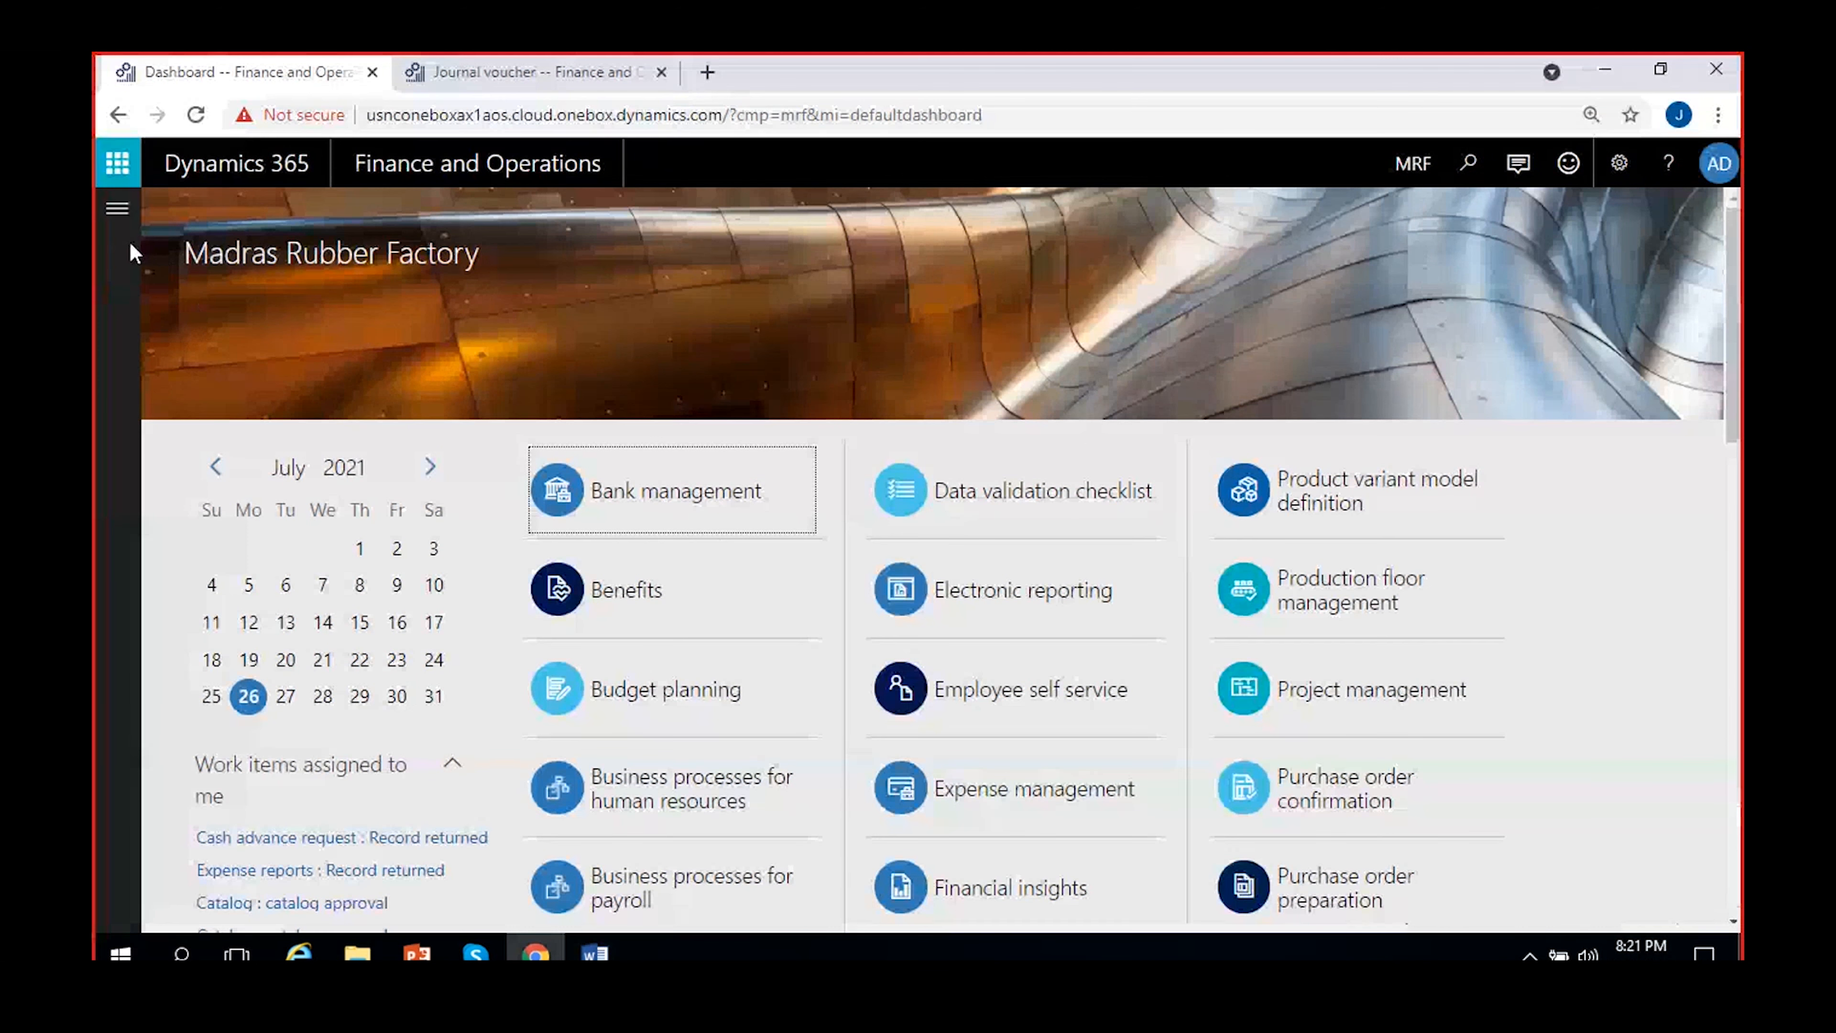
Open the Financial dimensions page under the General ledger chart of accounts and dismiss the edit notice
click(117, 209)
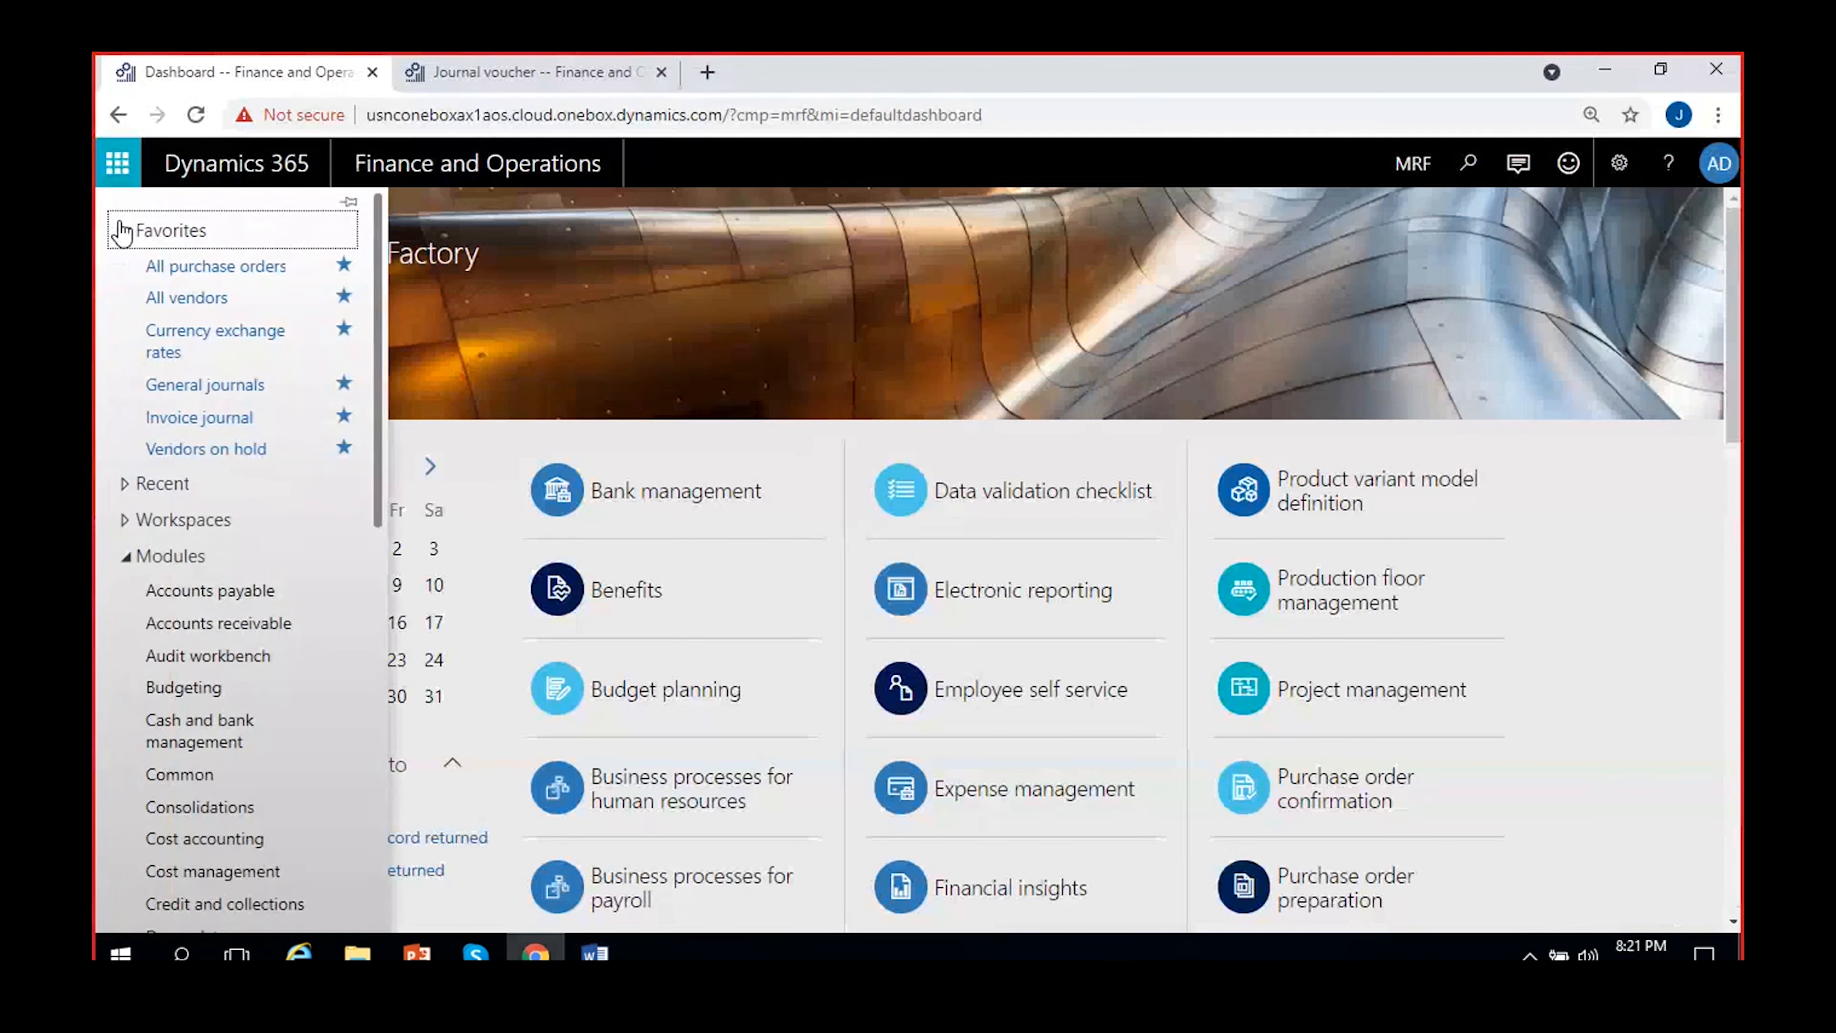
scroll(246, 655, down, 6)
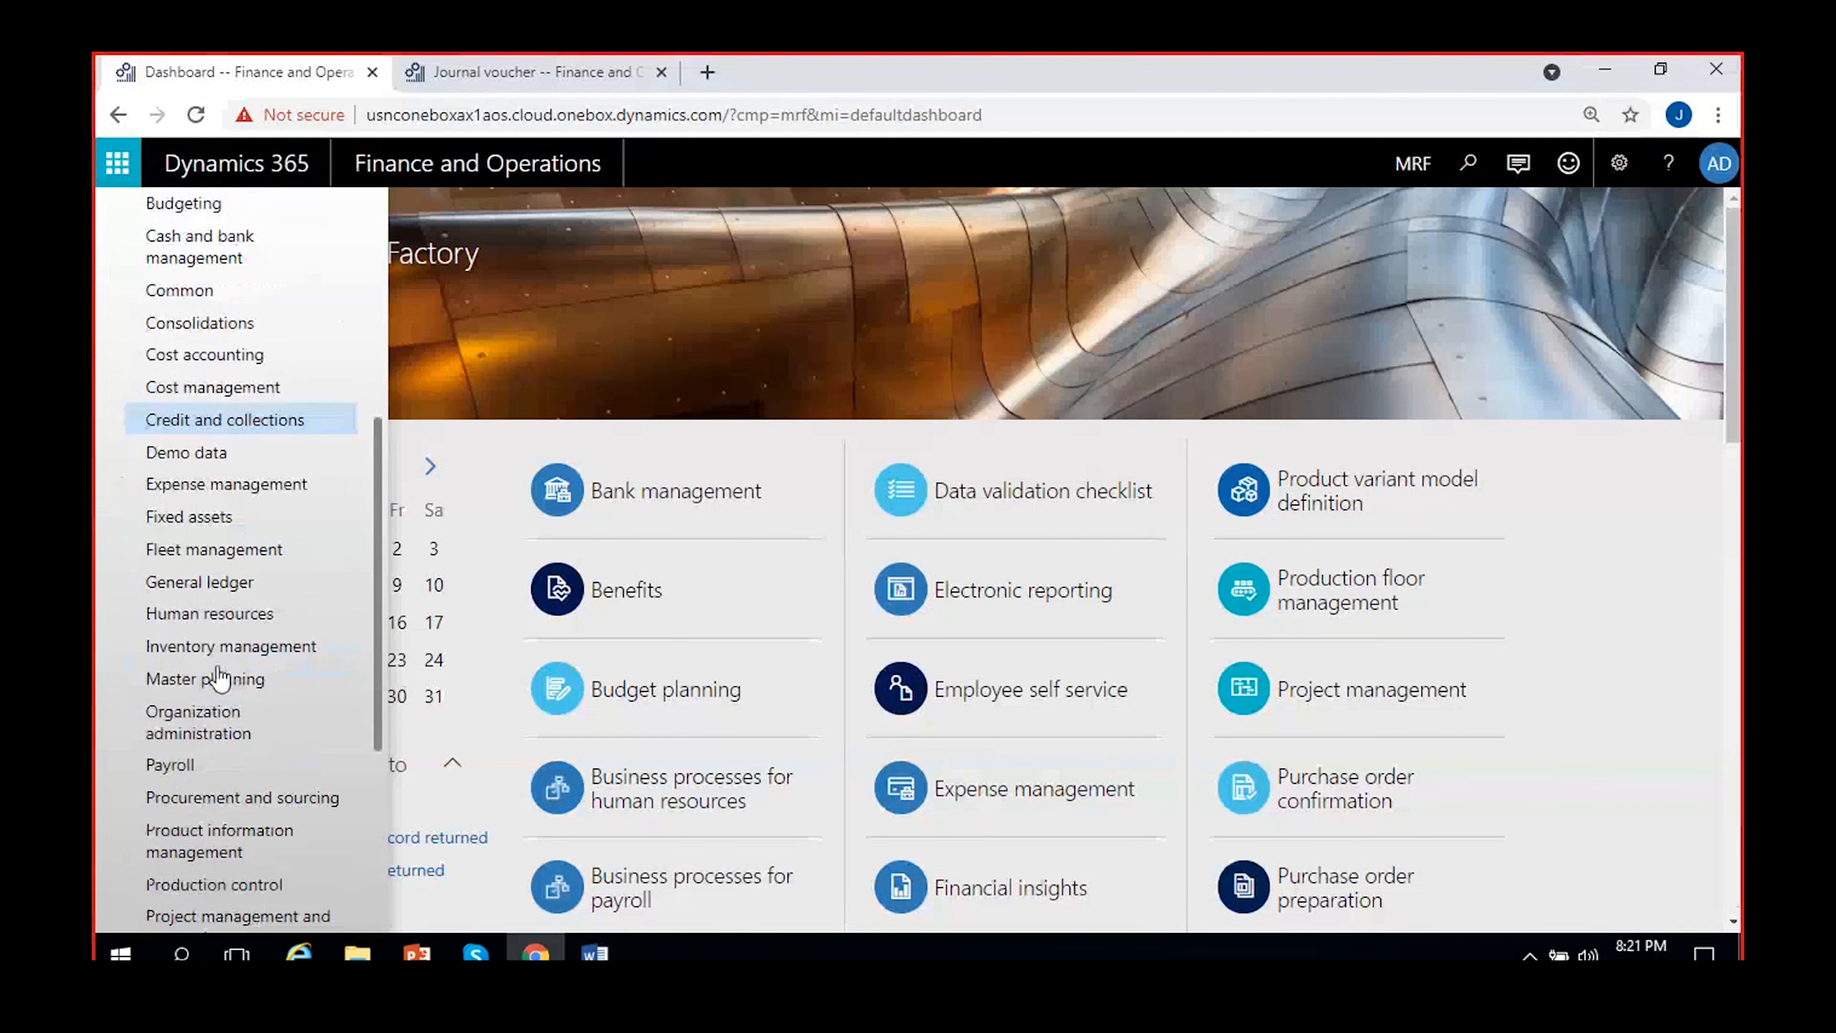
click(217, 590)
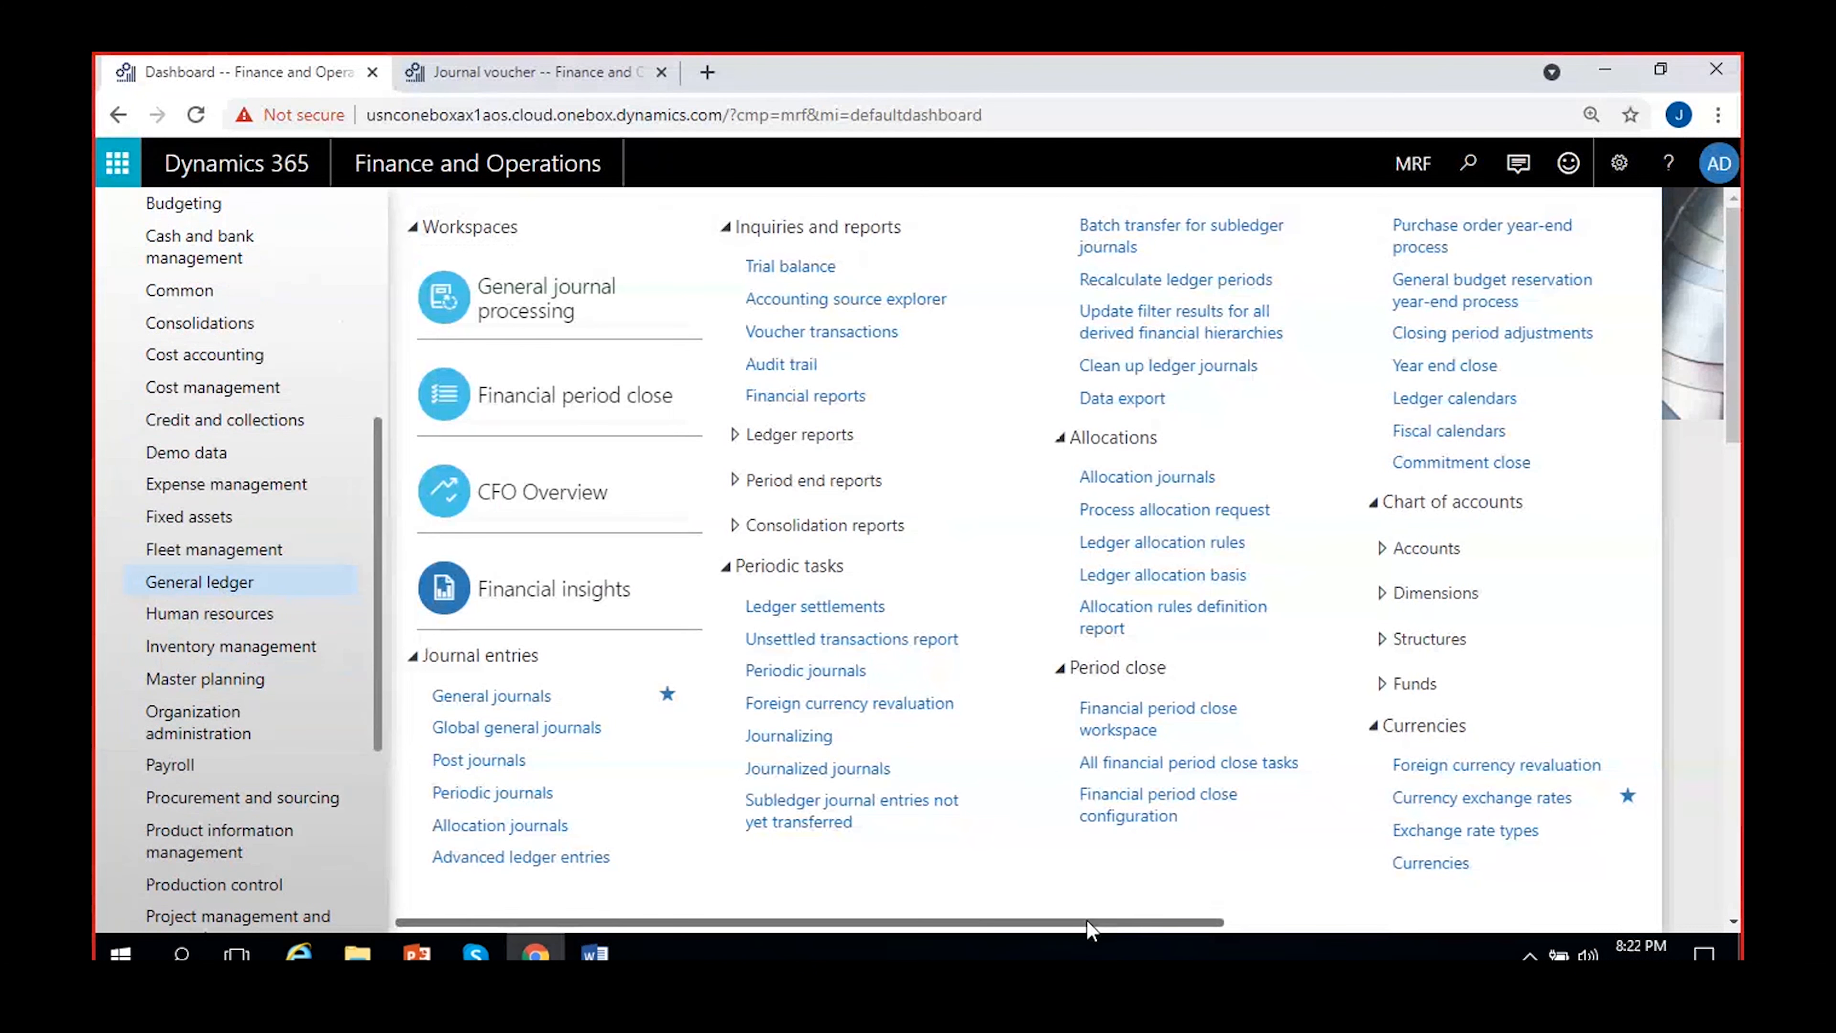
drag(1090, 928, 1267, 924)
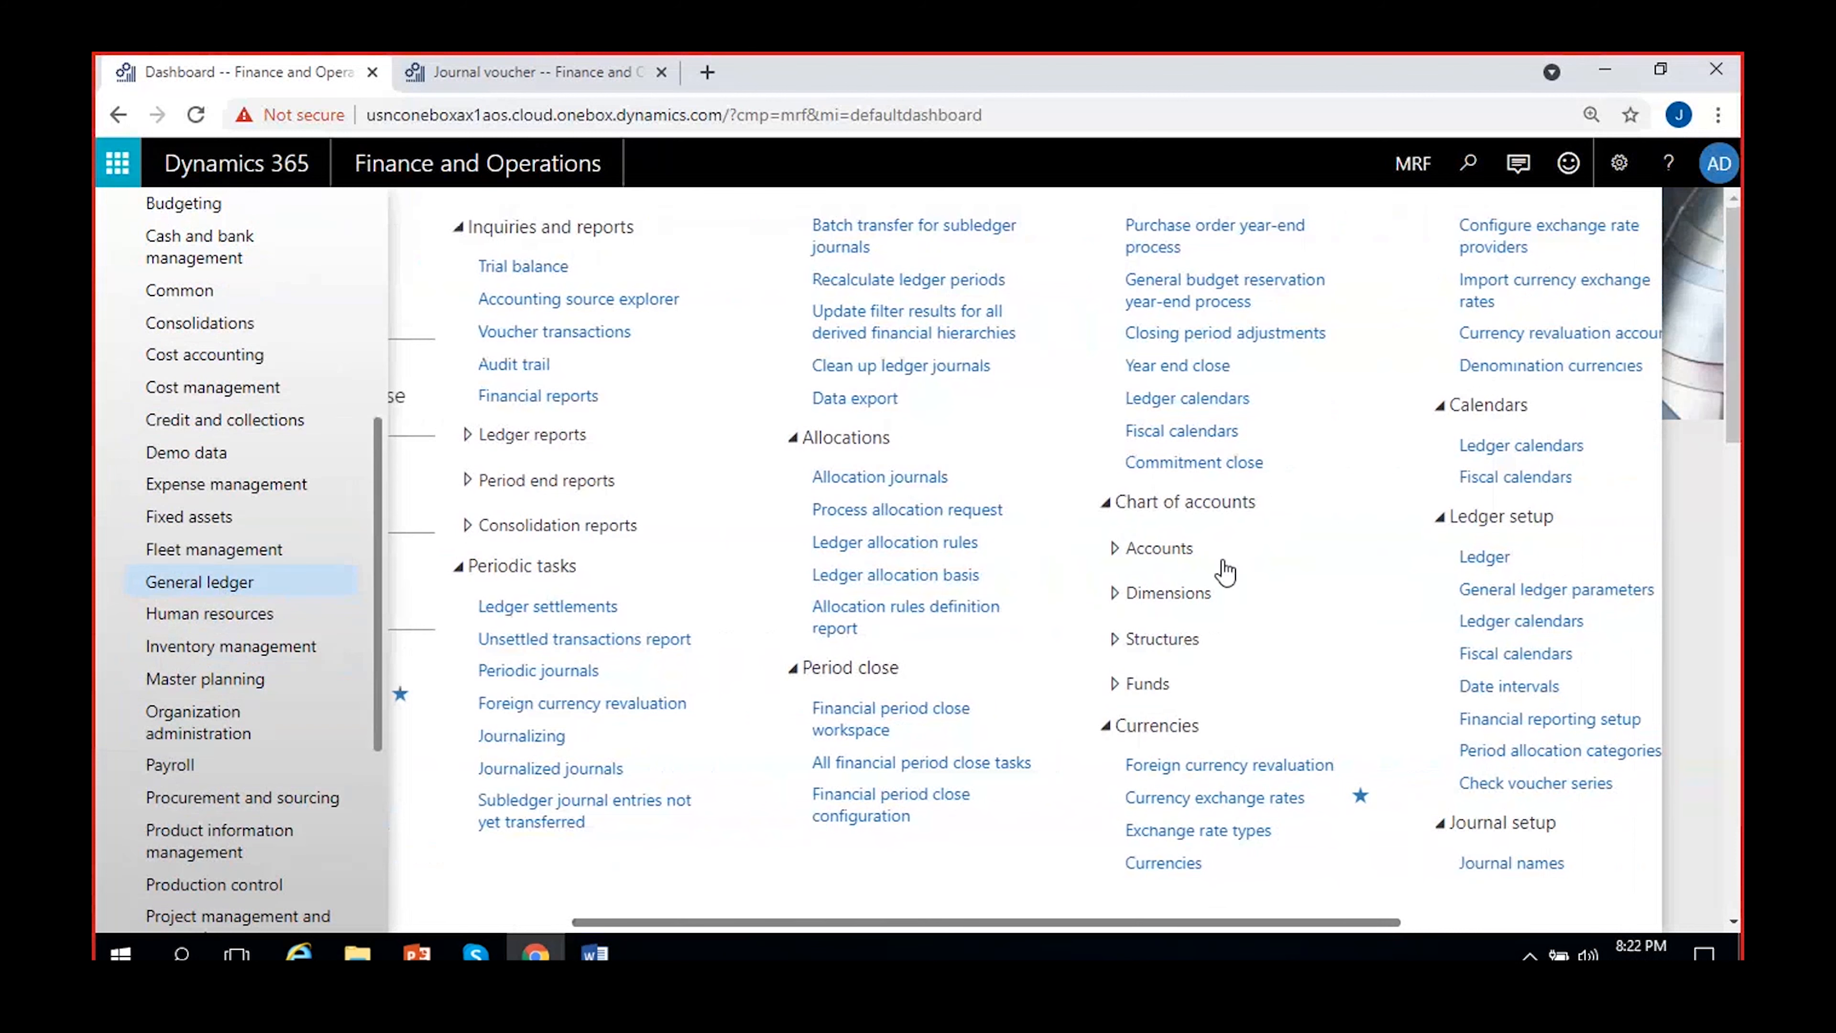
click(1209, 594)
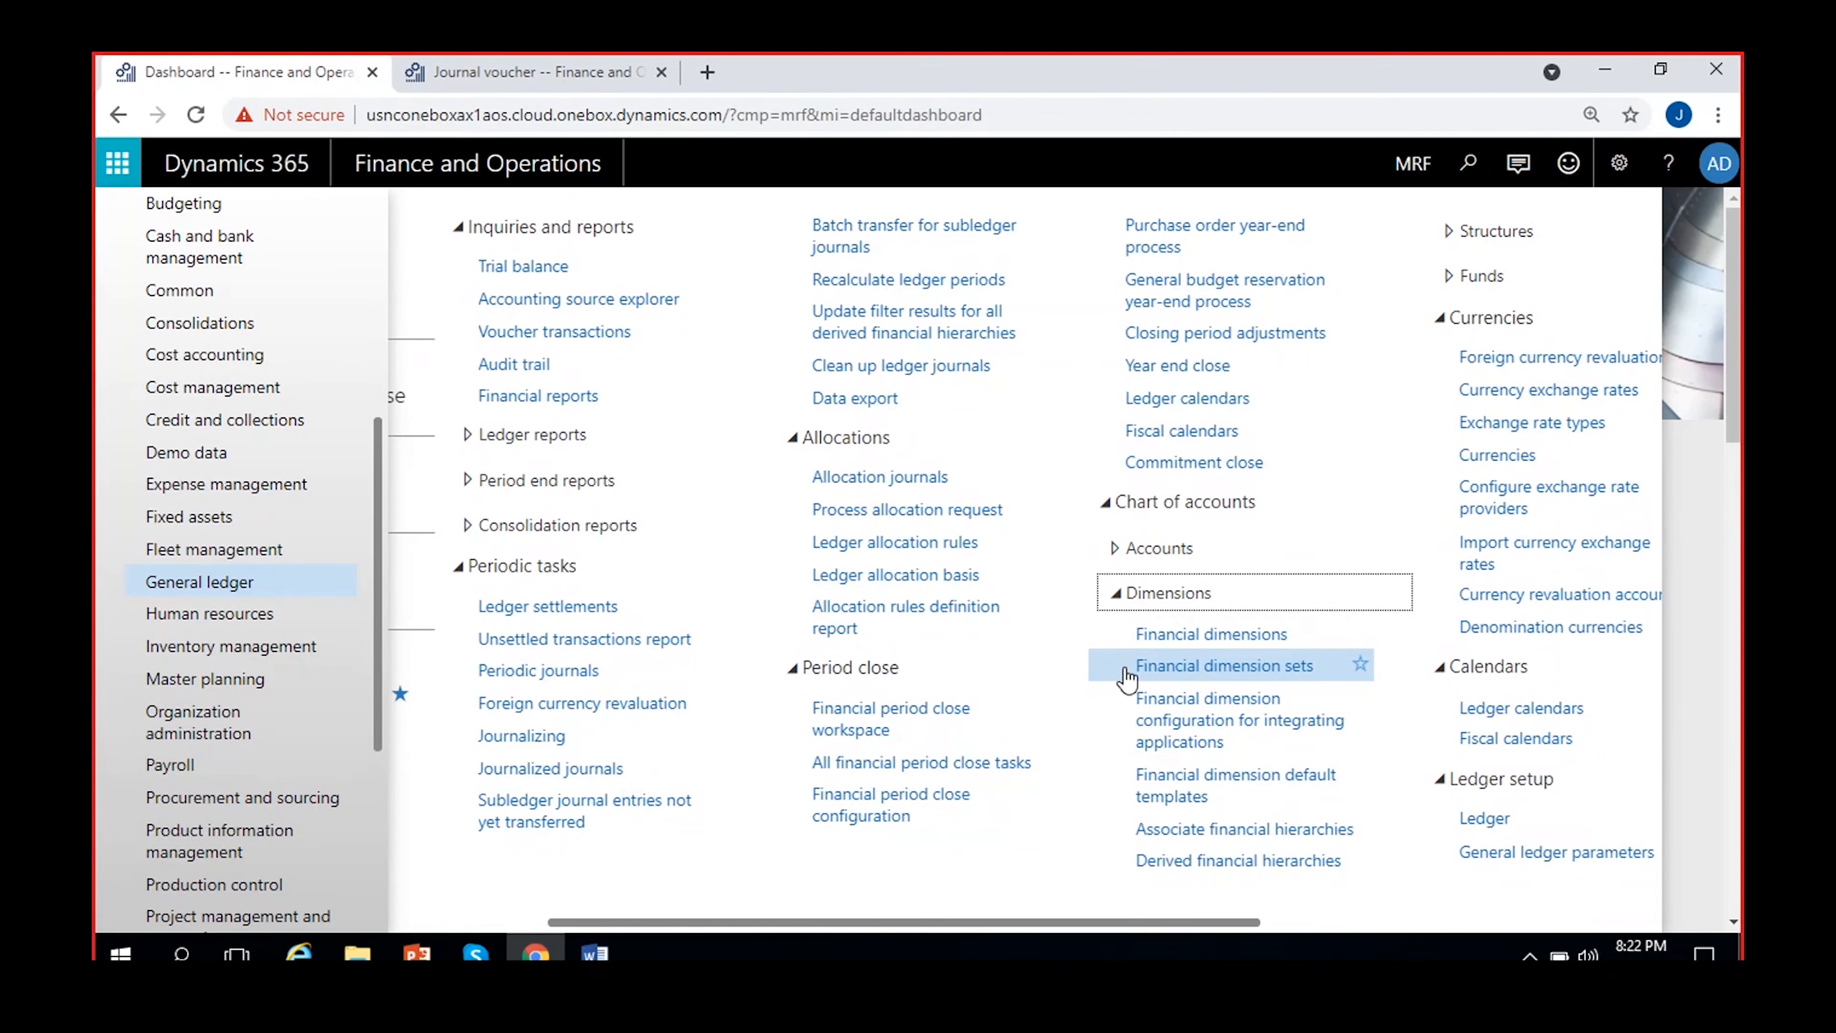
click(1175, 637)
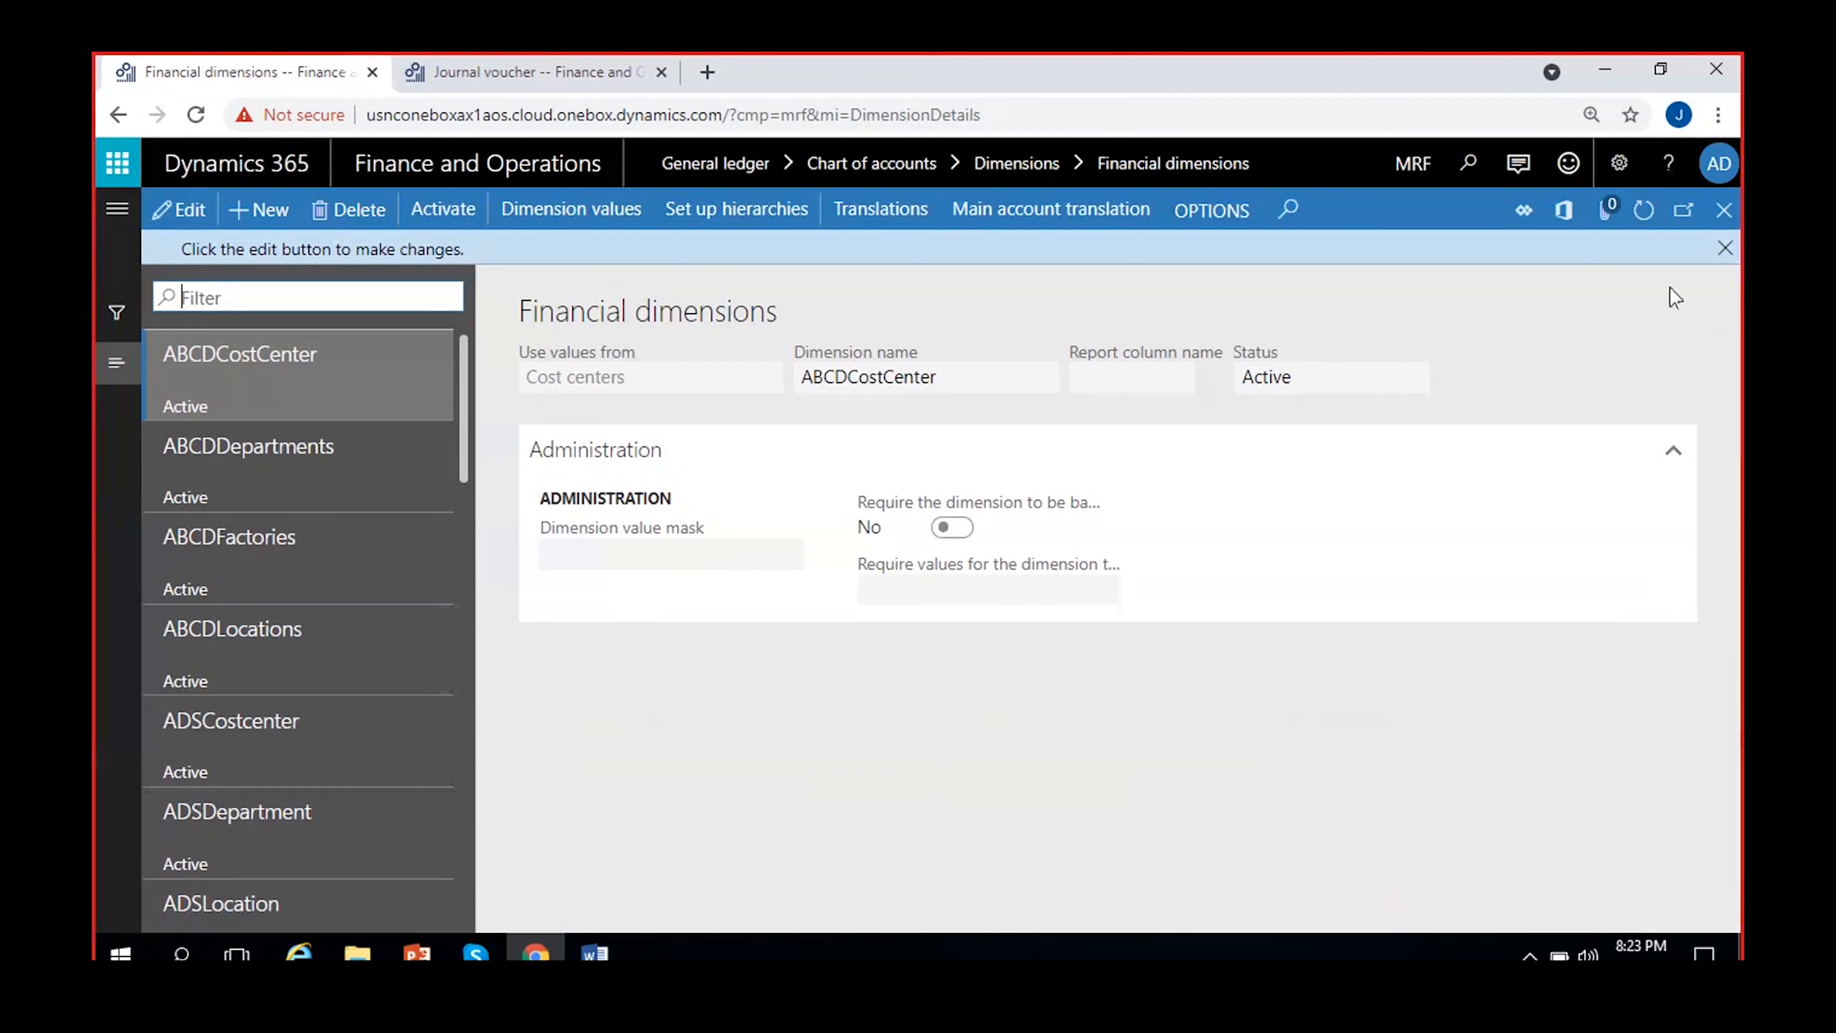
click(1726, 250)
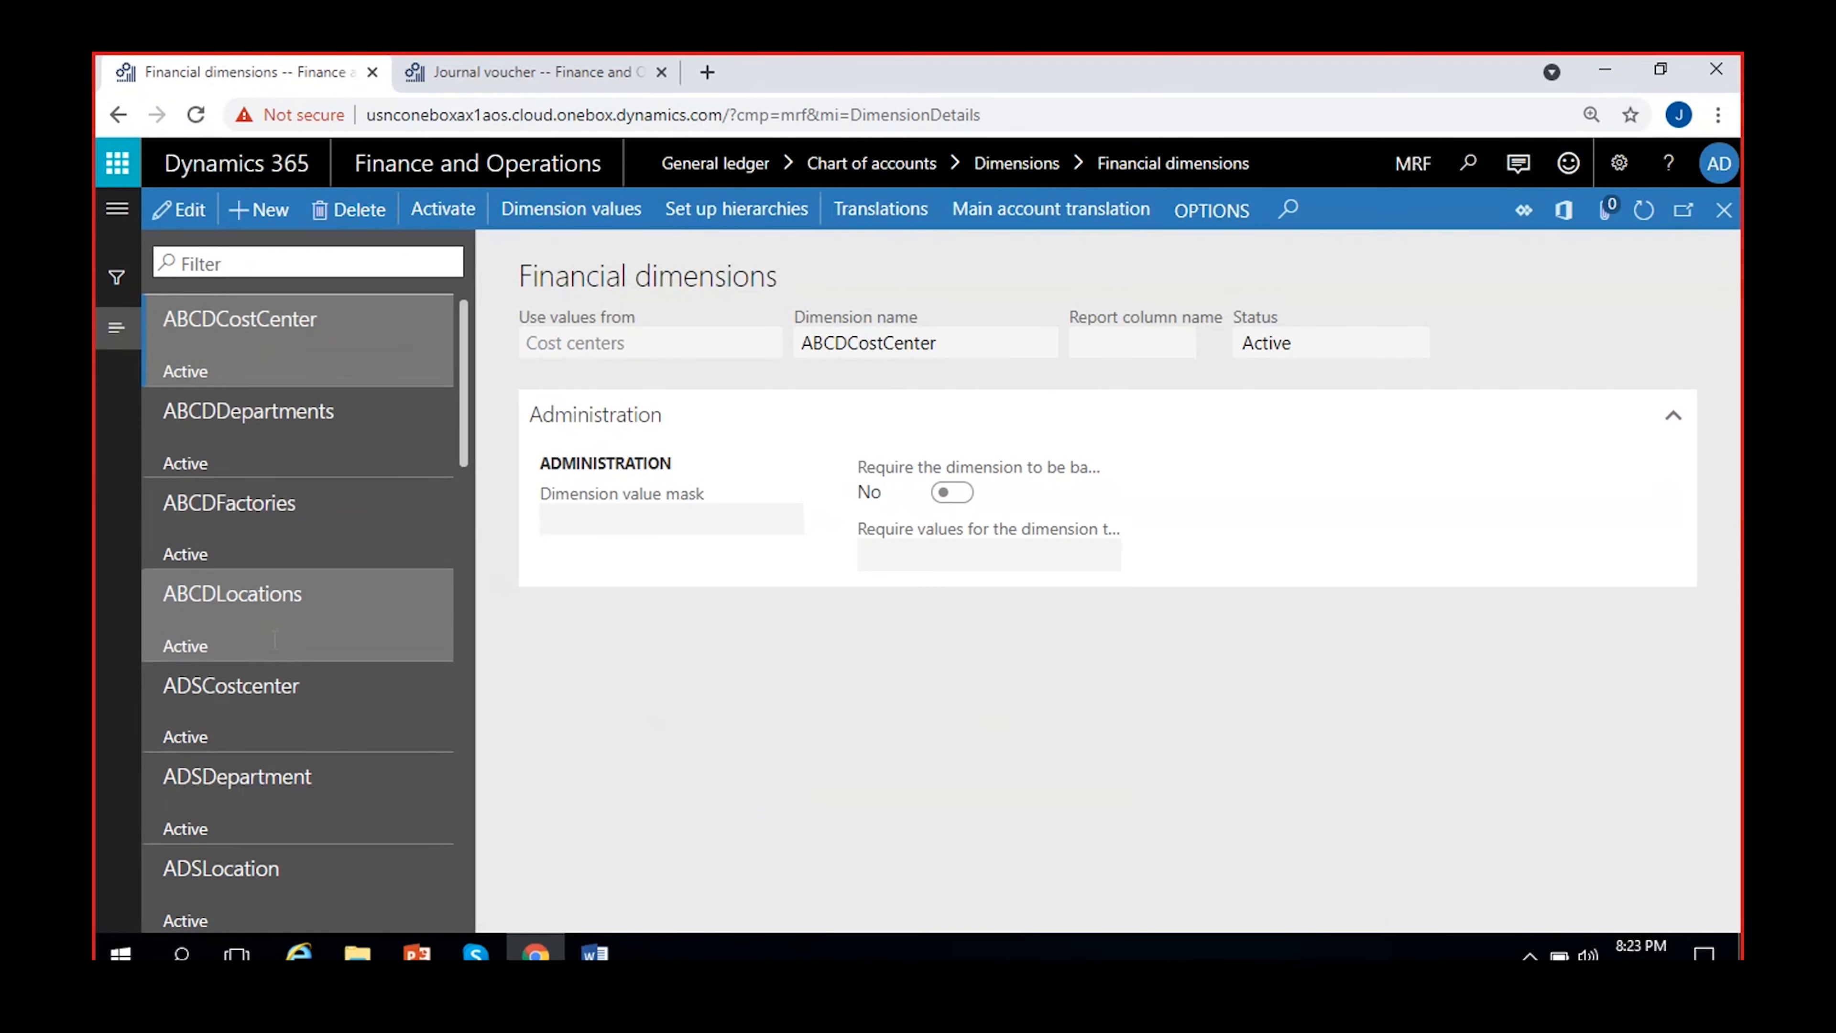
Look through the existing financial dimensions and view the BusinessUnit dimension's setup
scroll(232, 615, down, 6)
click(312, 594)
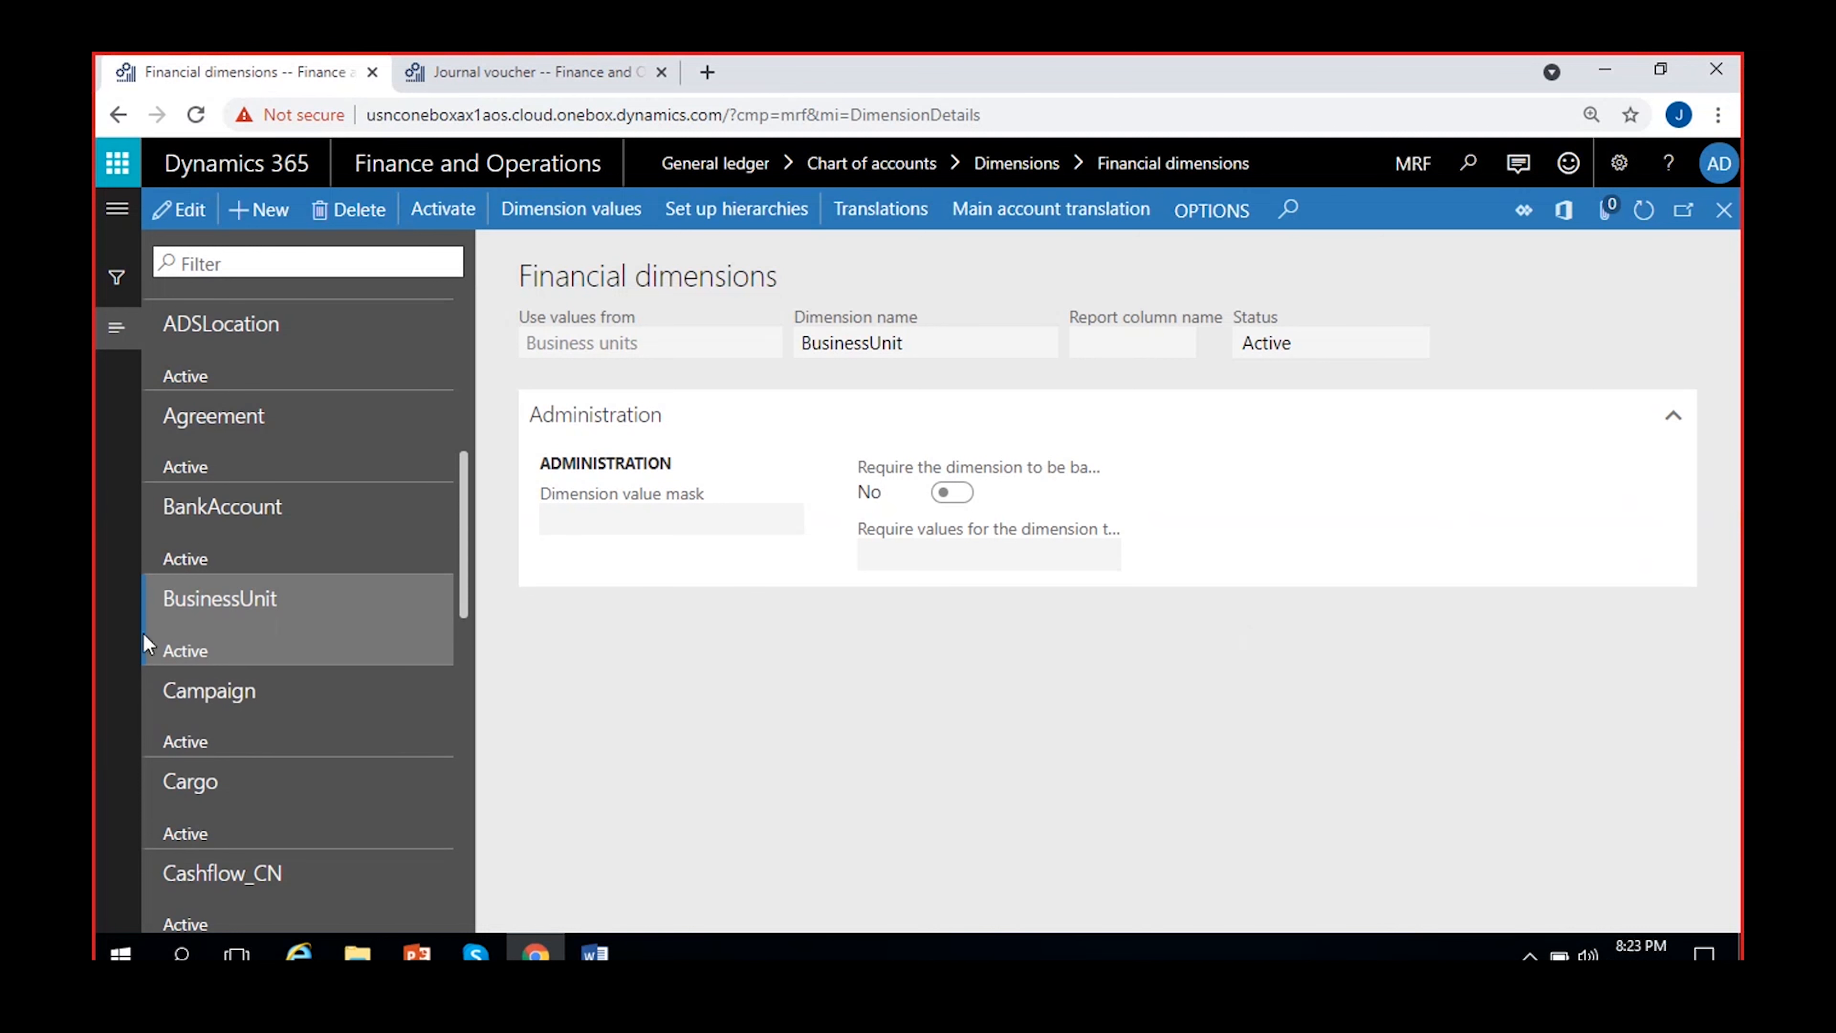
scroll(286, 627, up, 5)
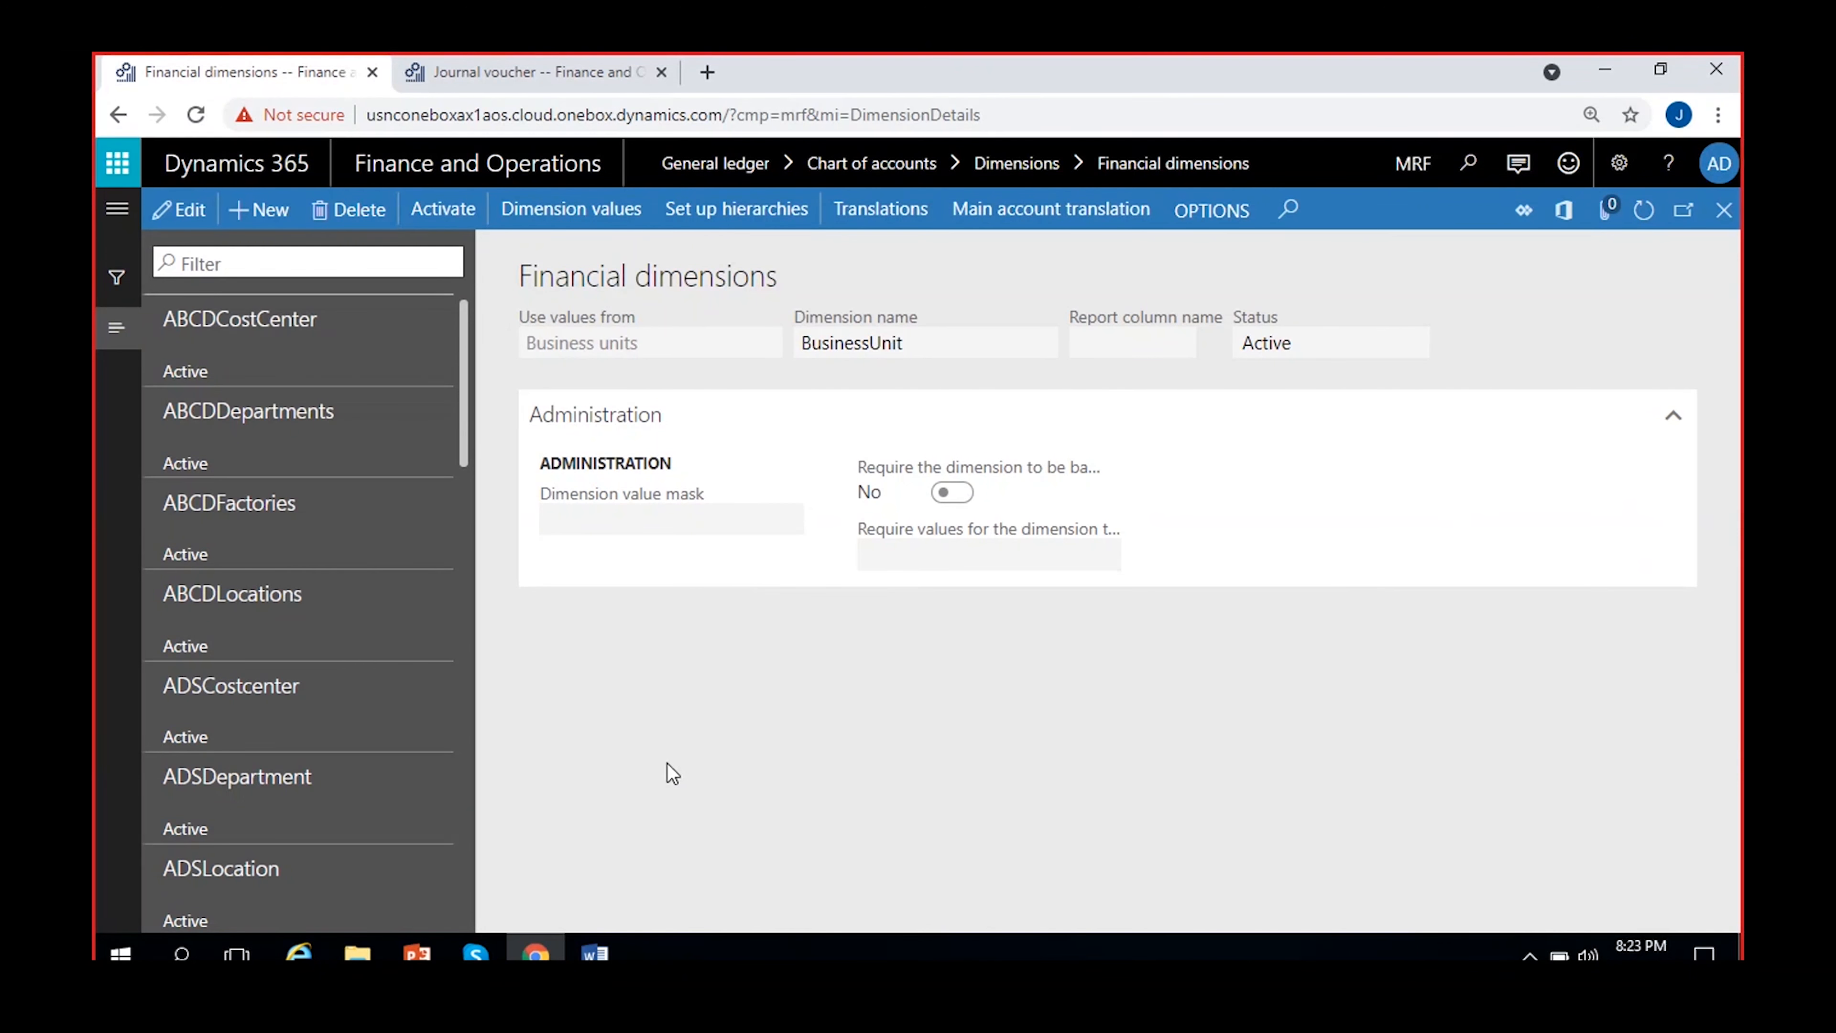
Create a new financial dimension that takes its values from < Custom dimension >
click(248, 222)
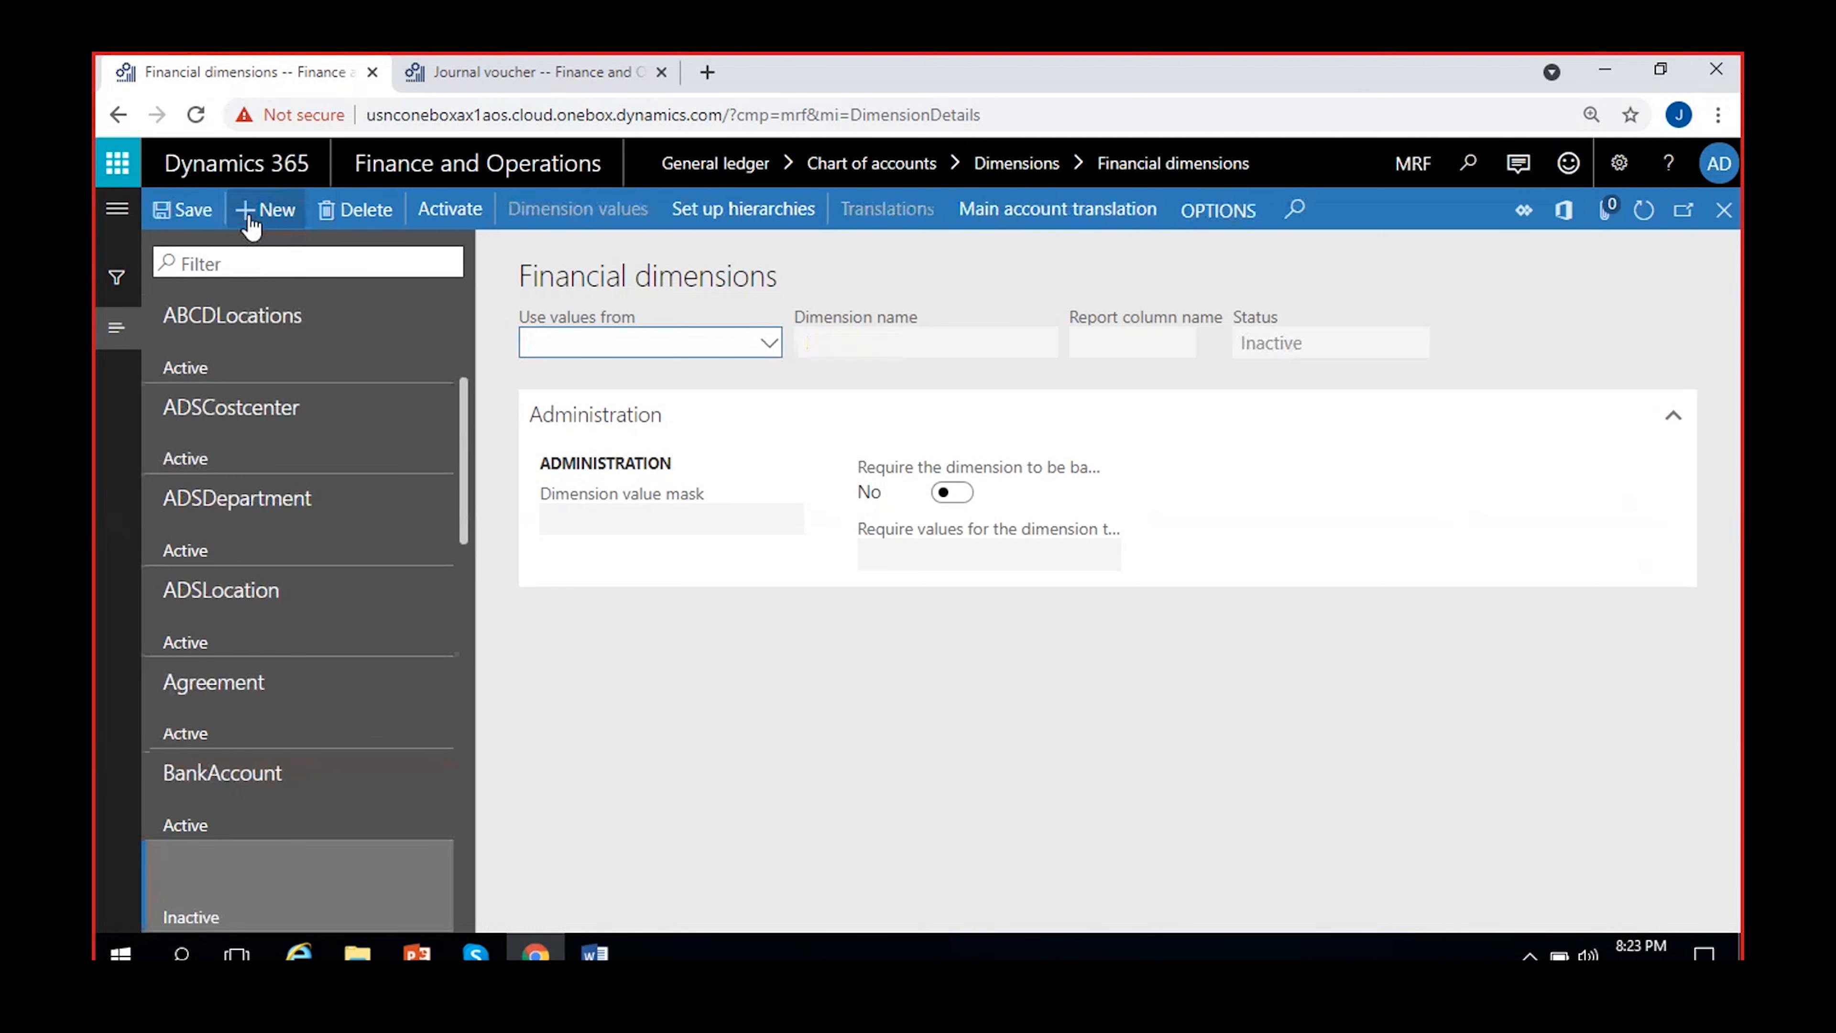
click(692, 344)
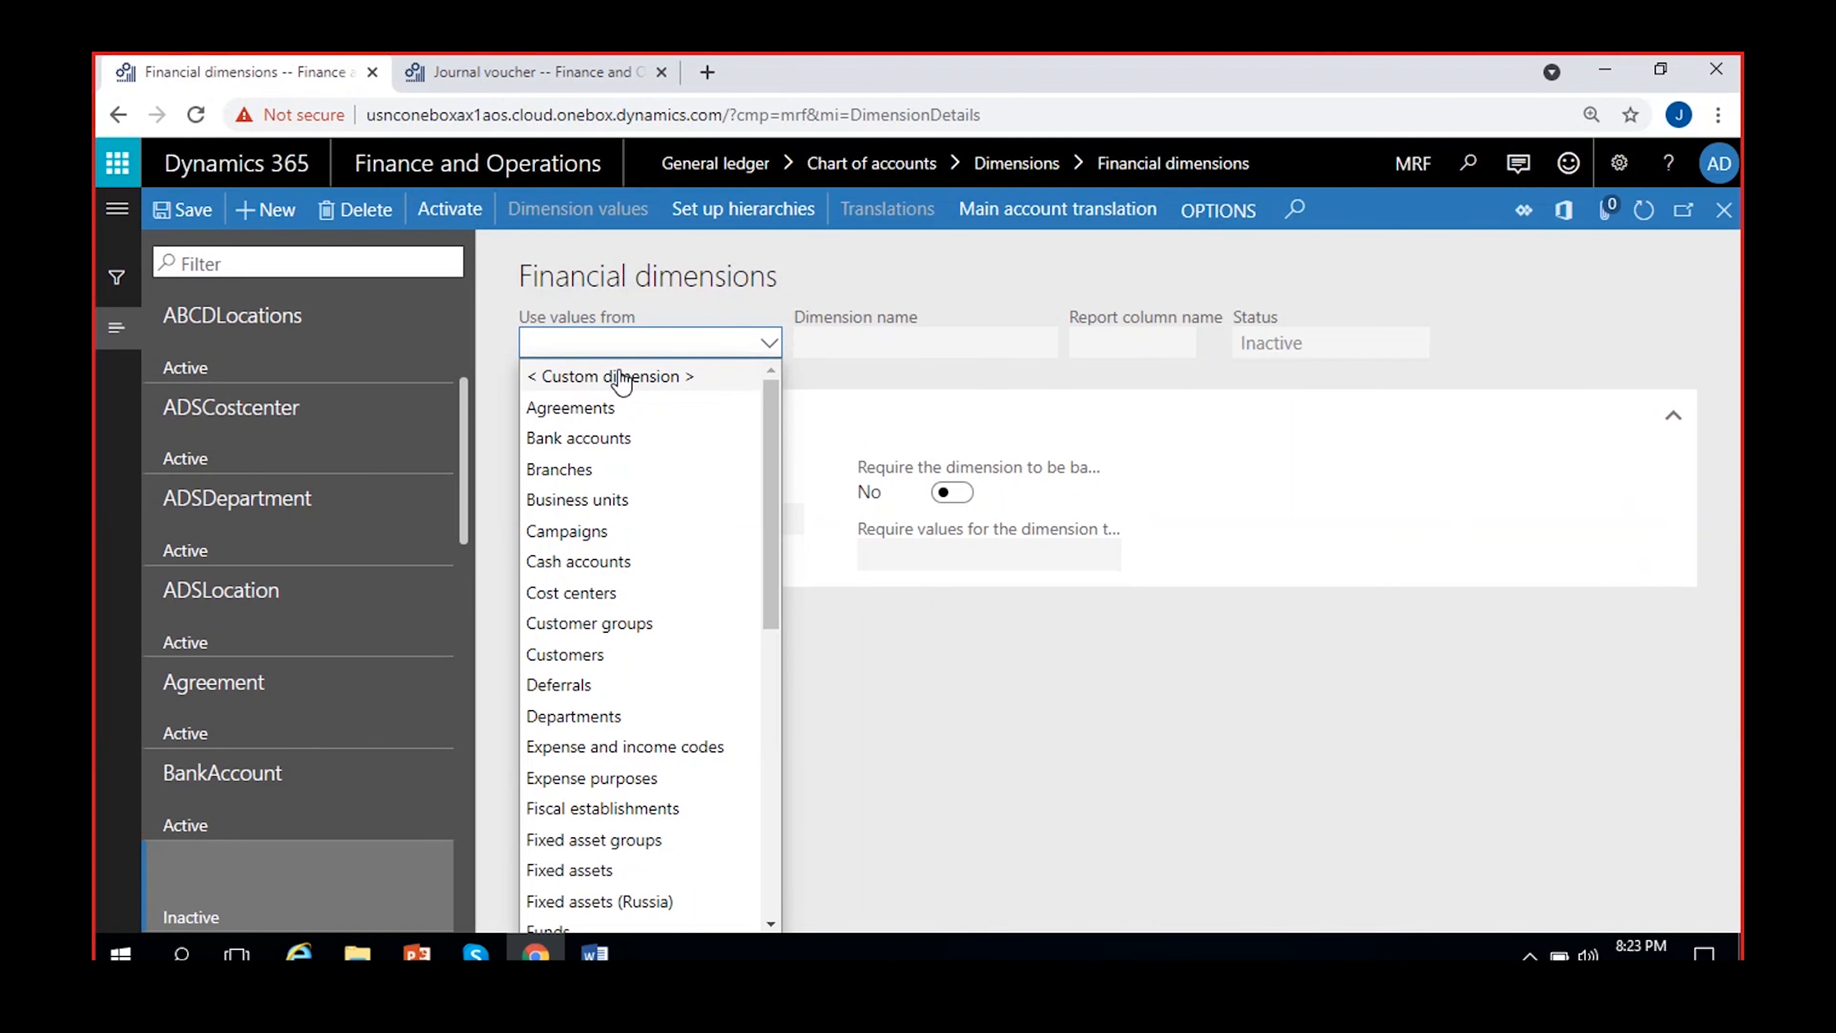
scroll(660, 542, down, 5)
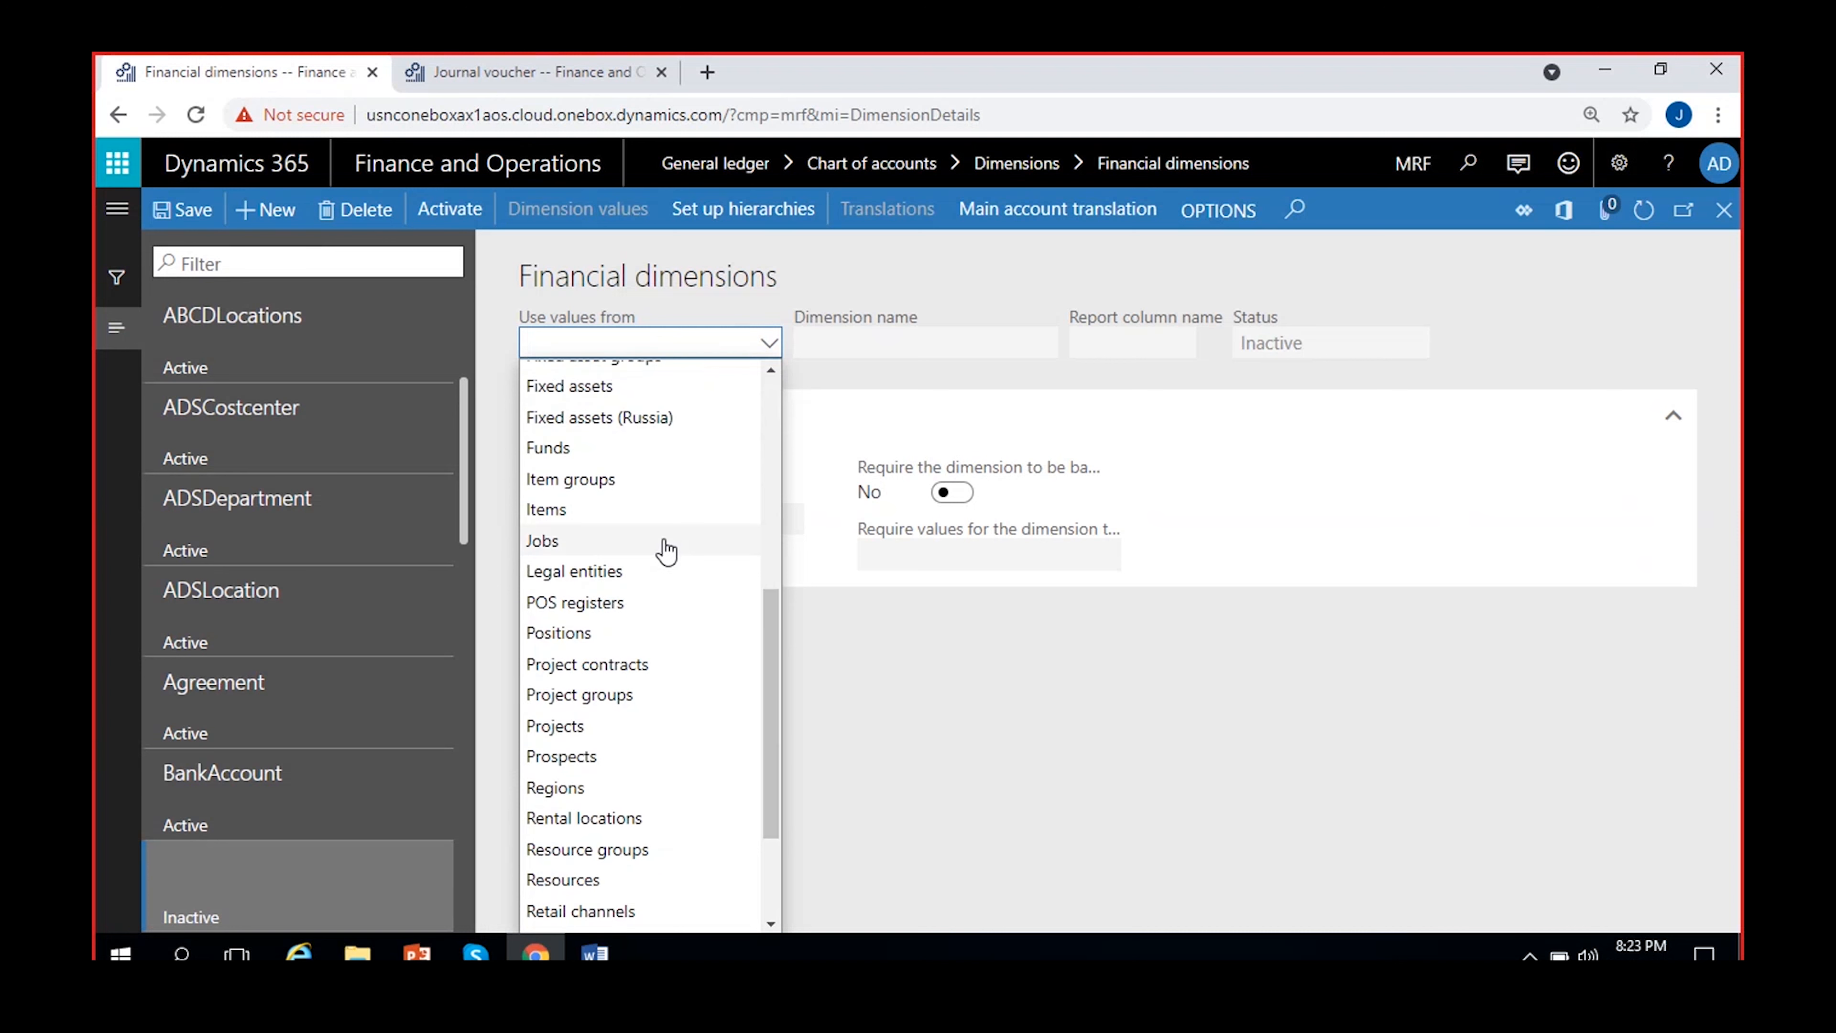
scroll(663, 548, up, 5)
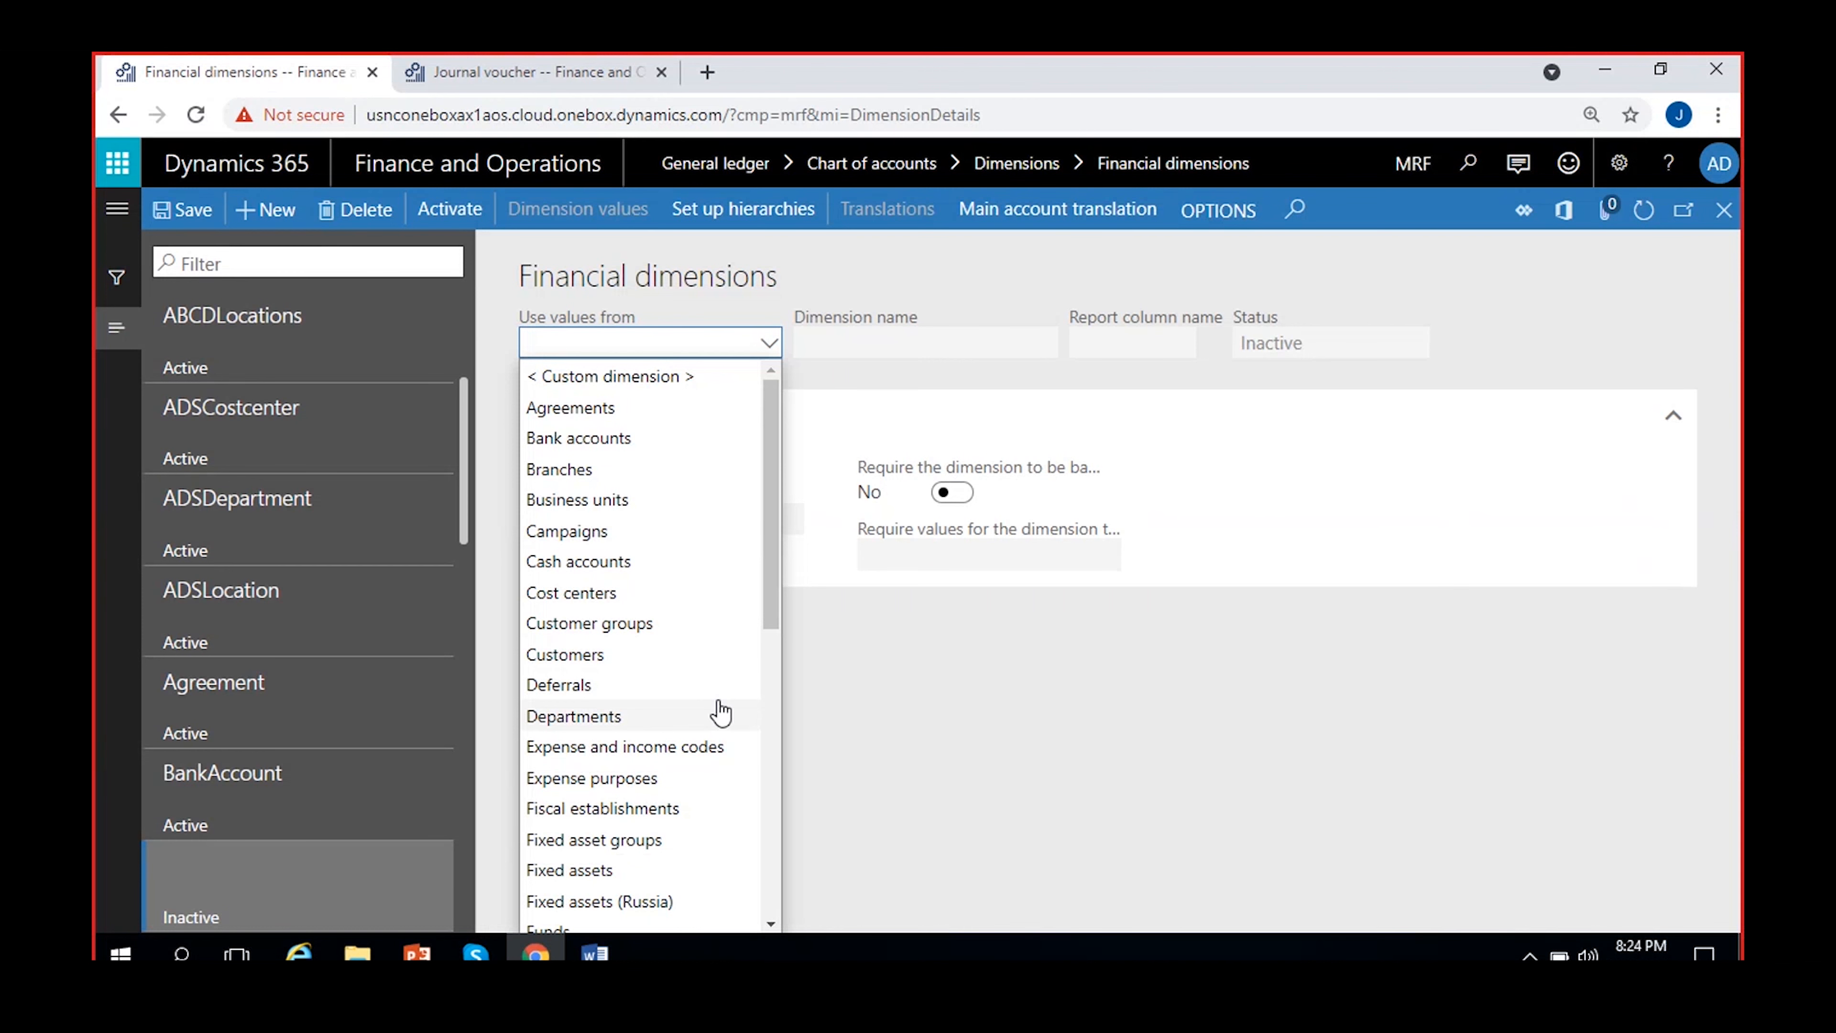
click(656, 384)
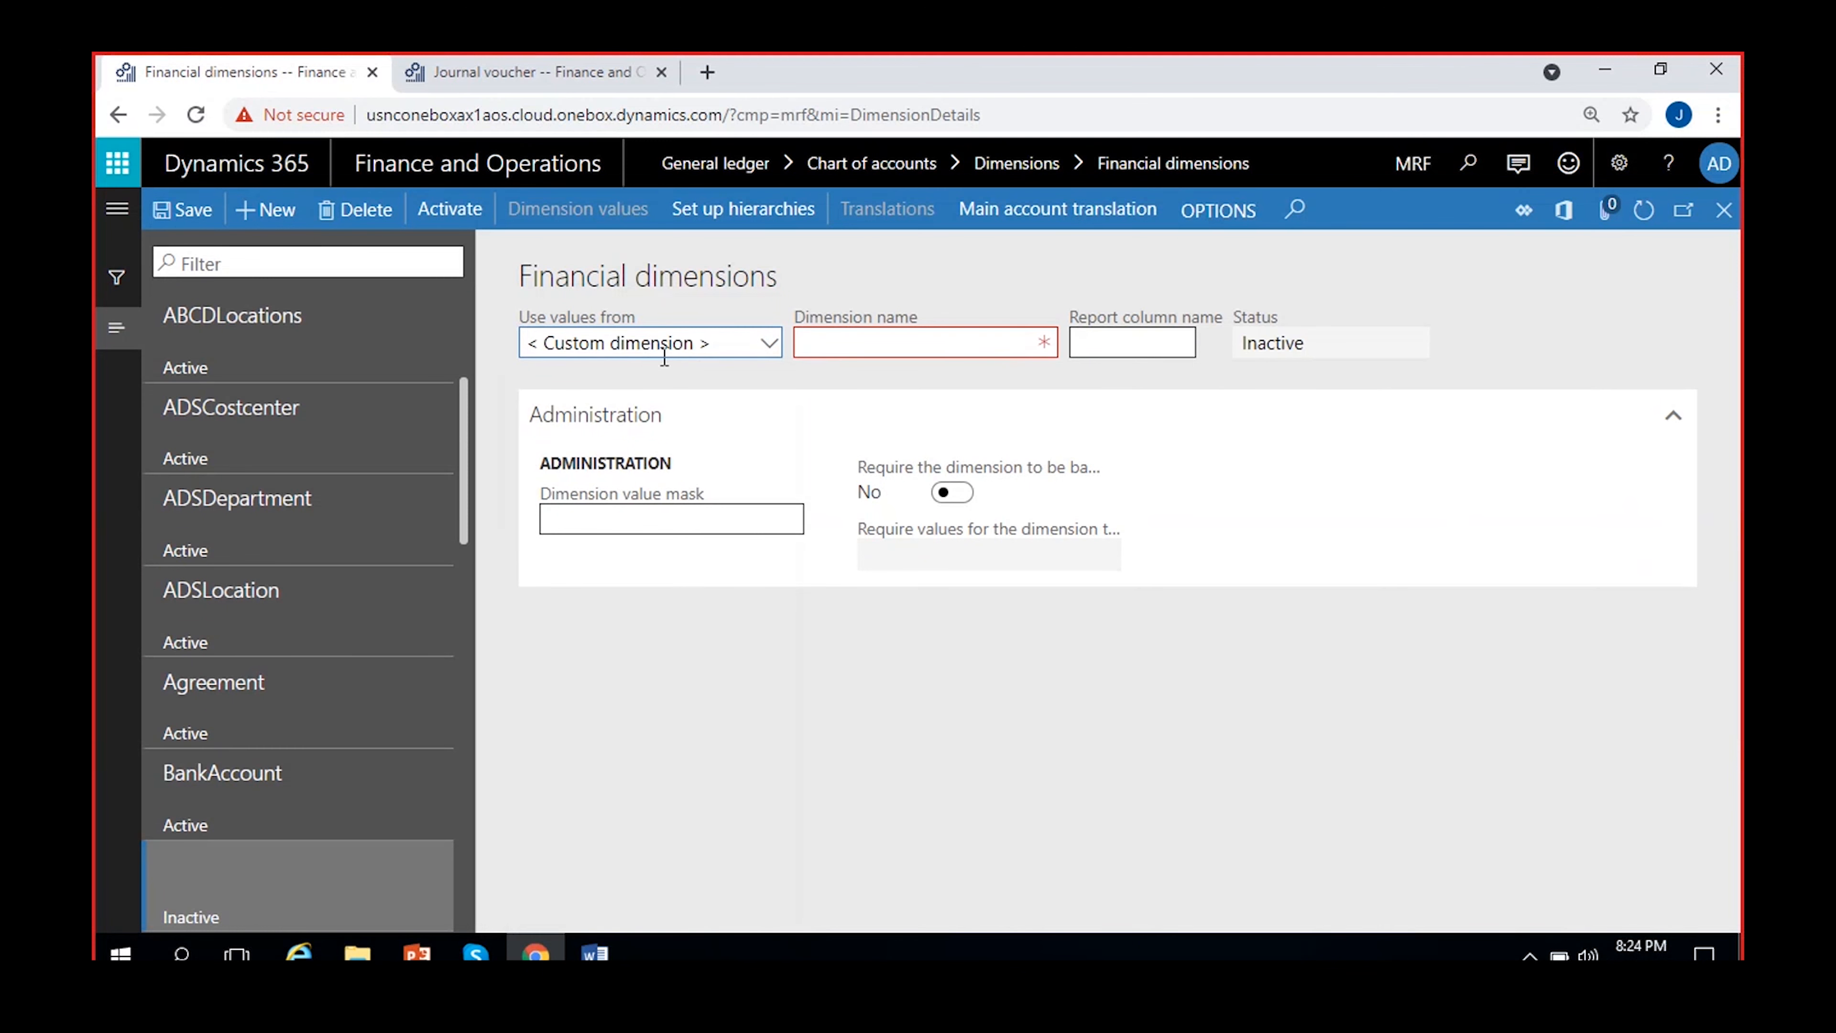
Name the new dimension MRF_Location, save it, dismiss the activation notice and check its status
click(838, 346)
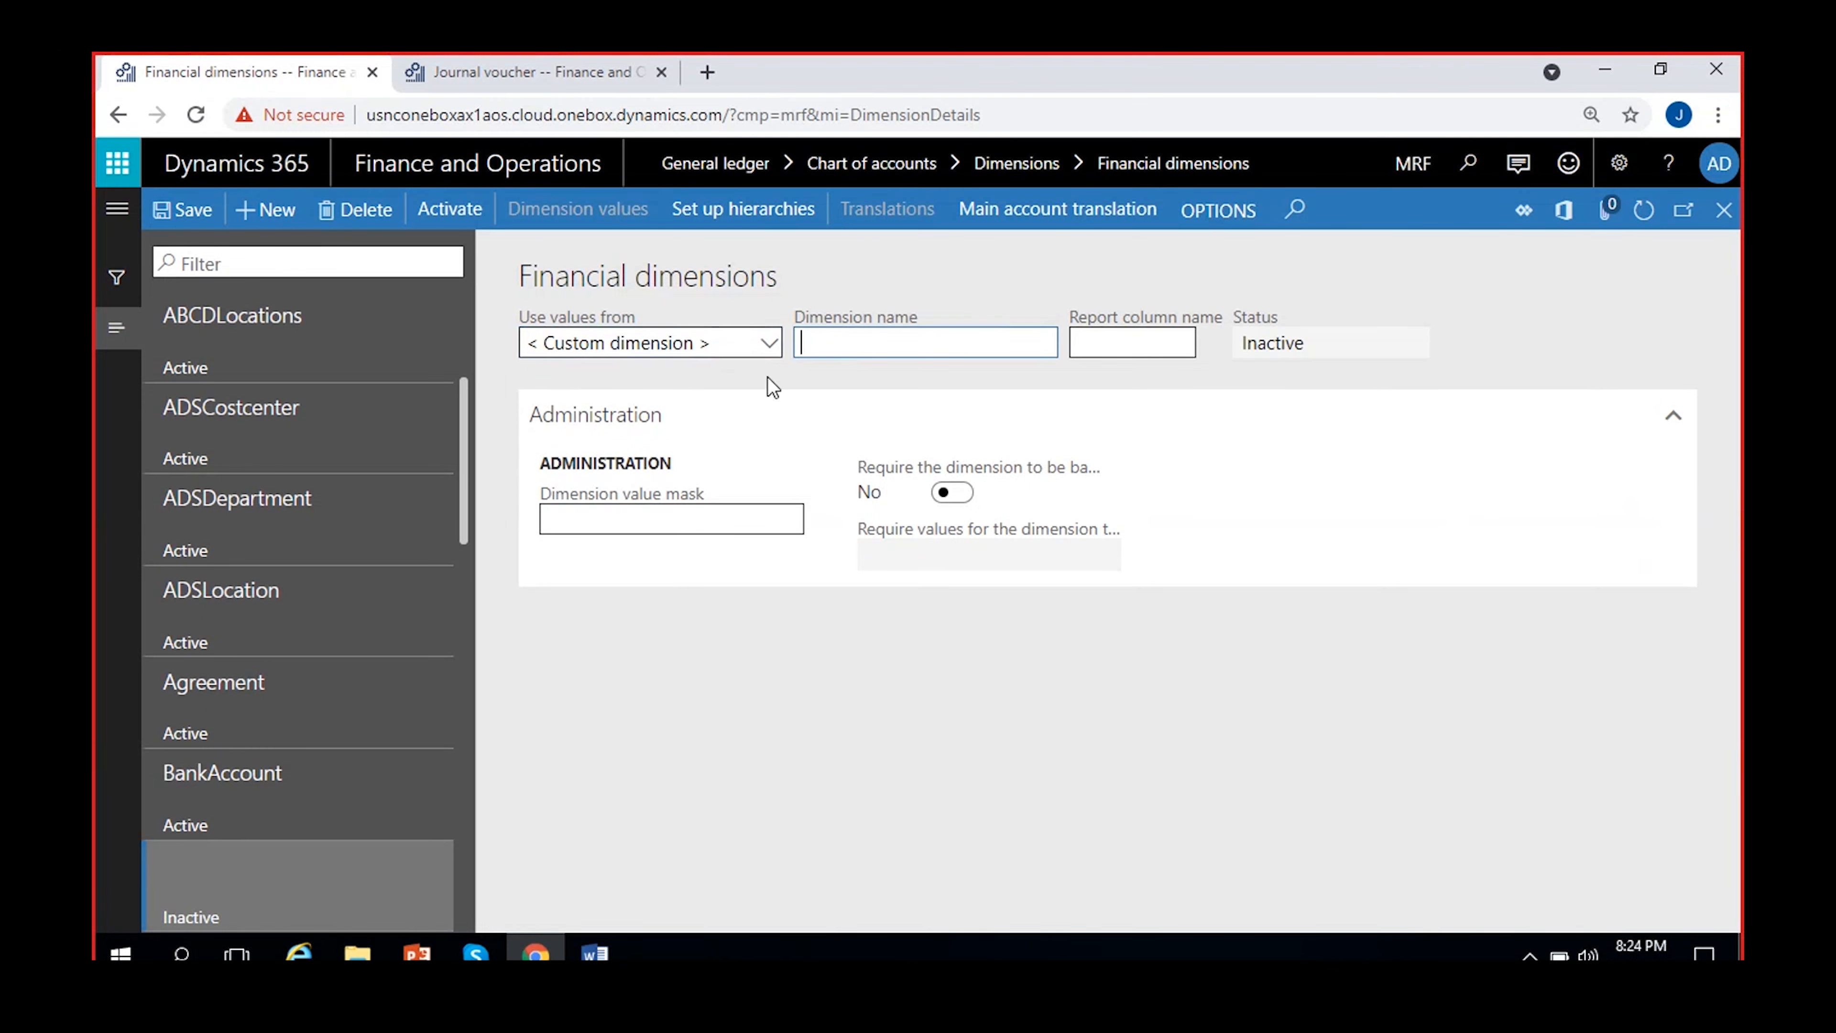
text(MRF_Locatio)
text(n)
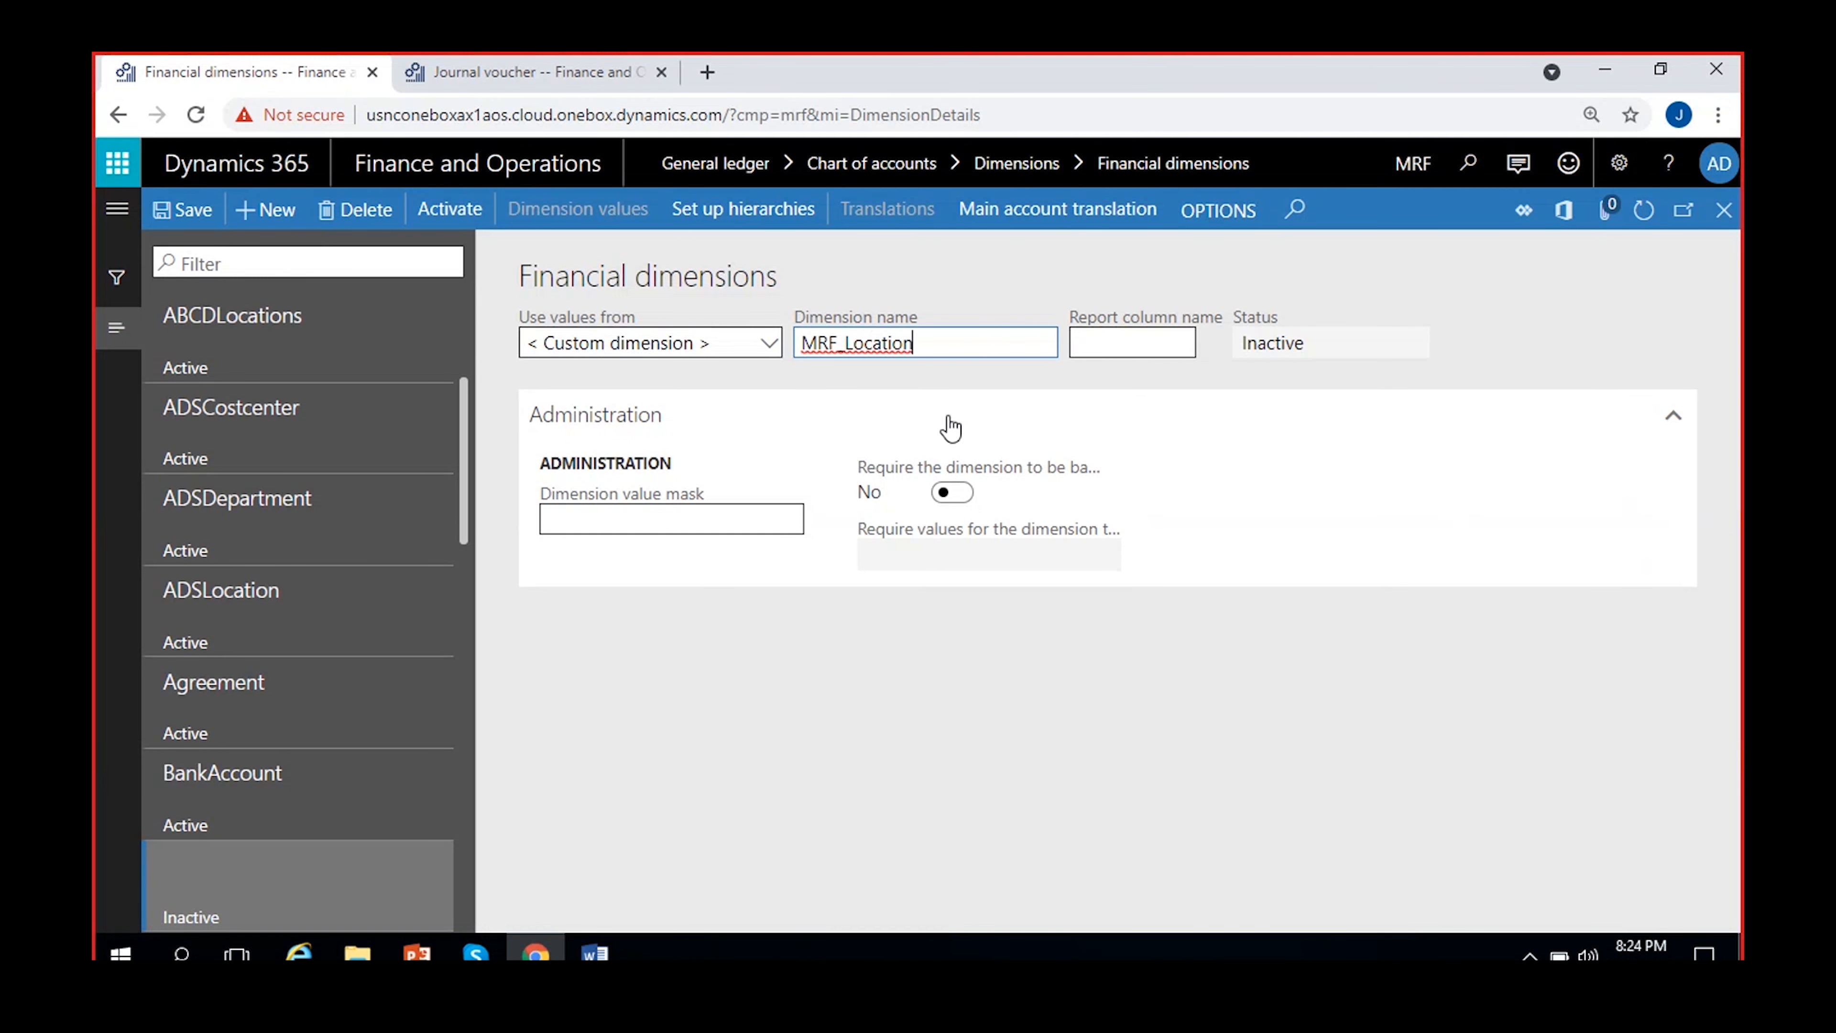
click(932, 382)
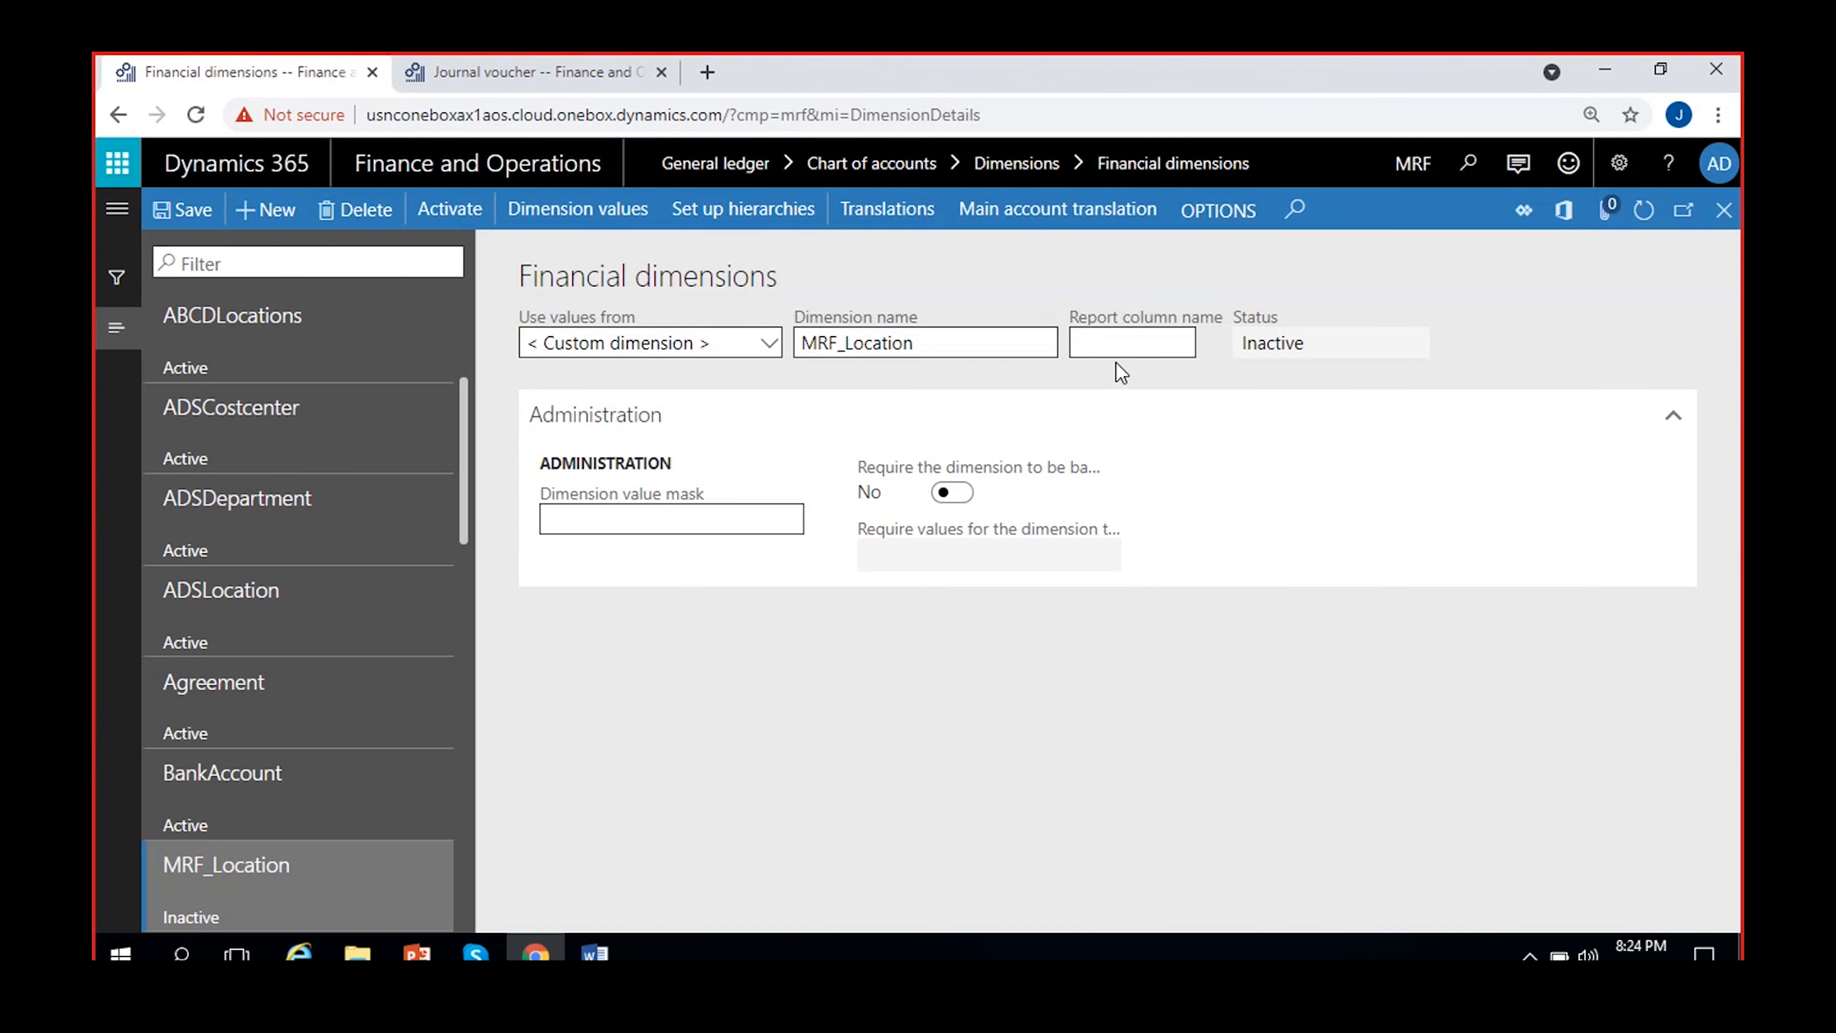
click(182, 213)
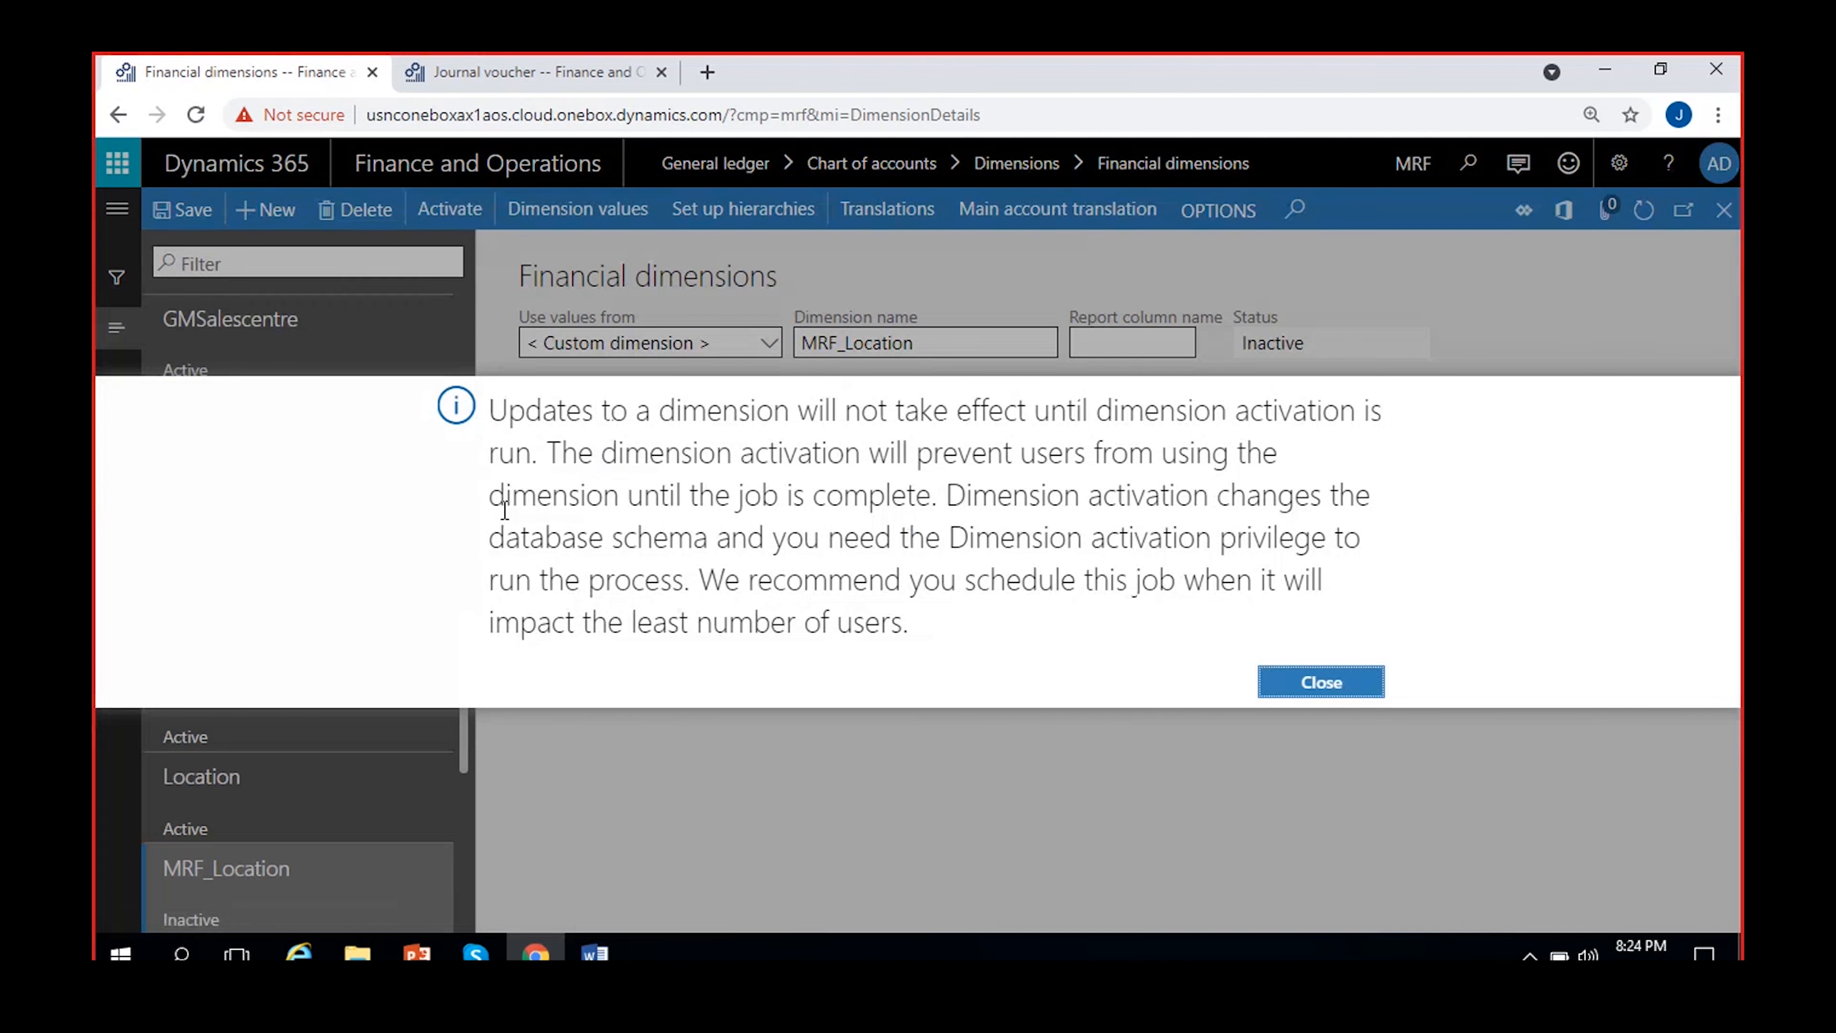
click(1338, 673)
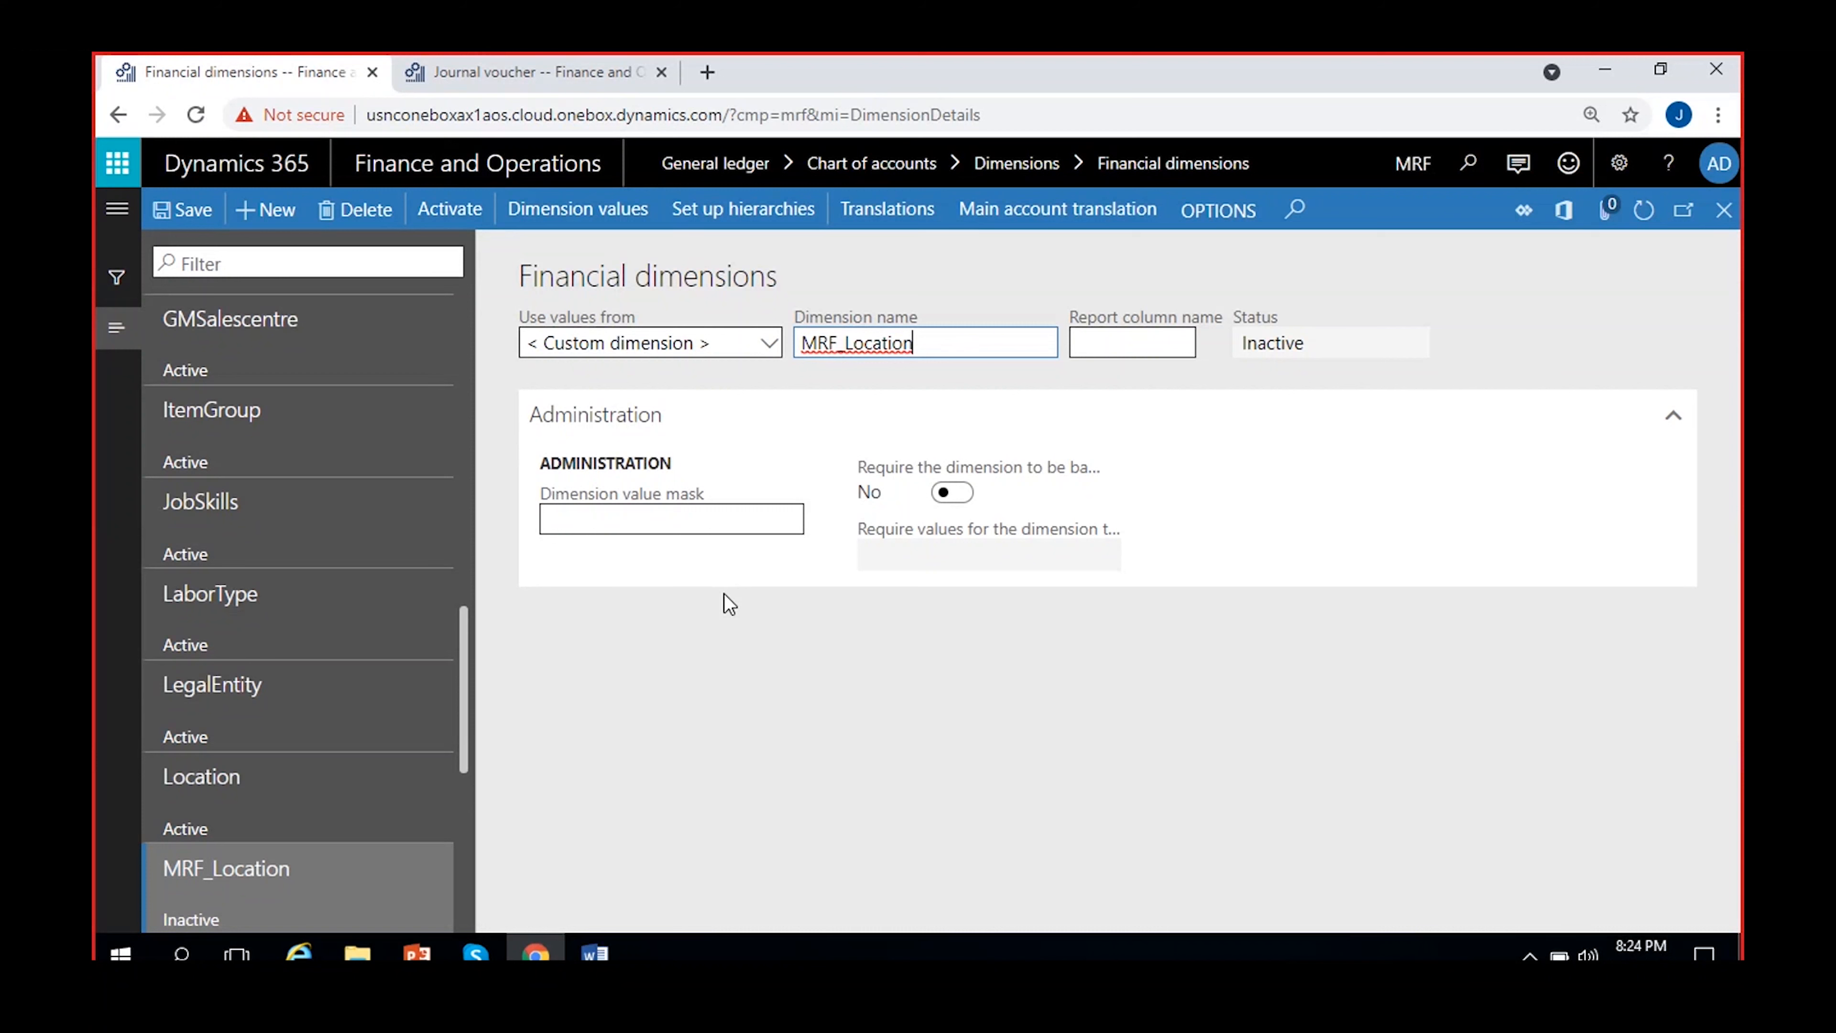
drag(1301, 343, 1241, 342)
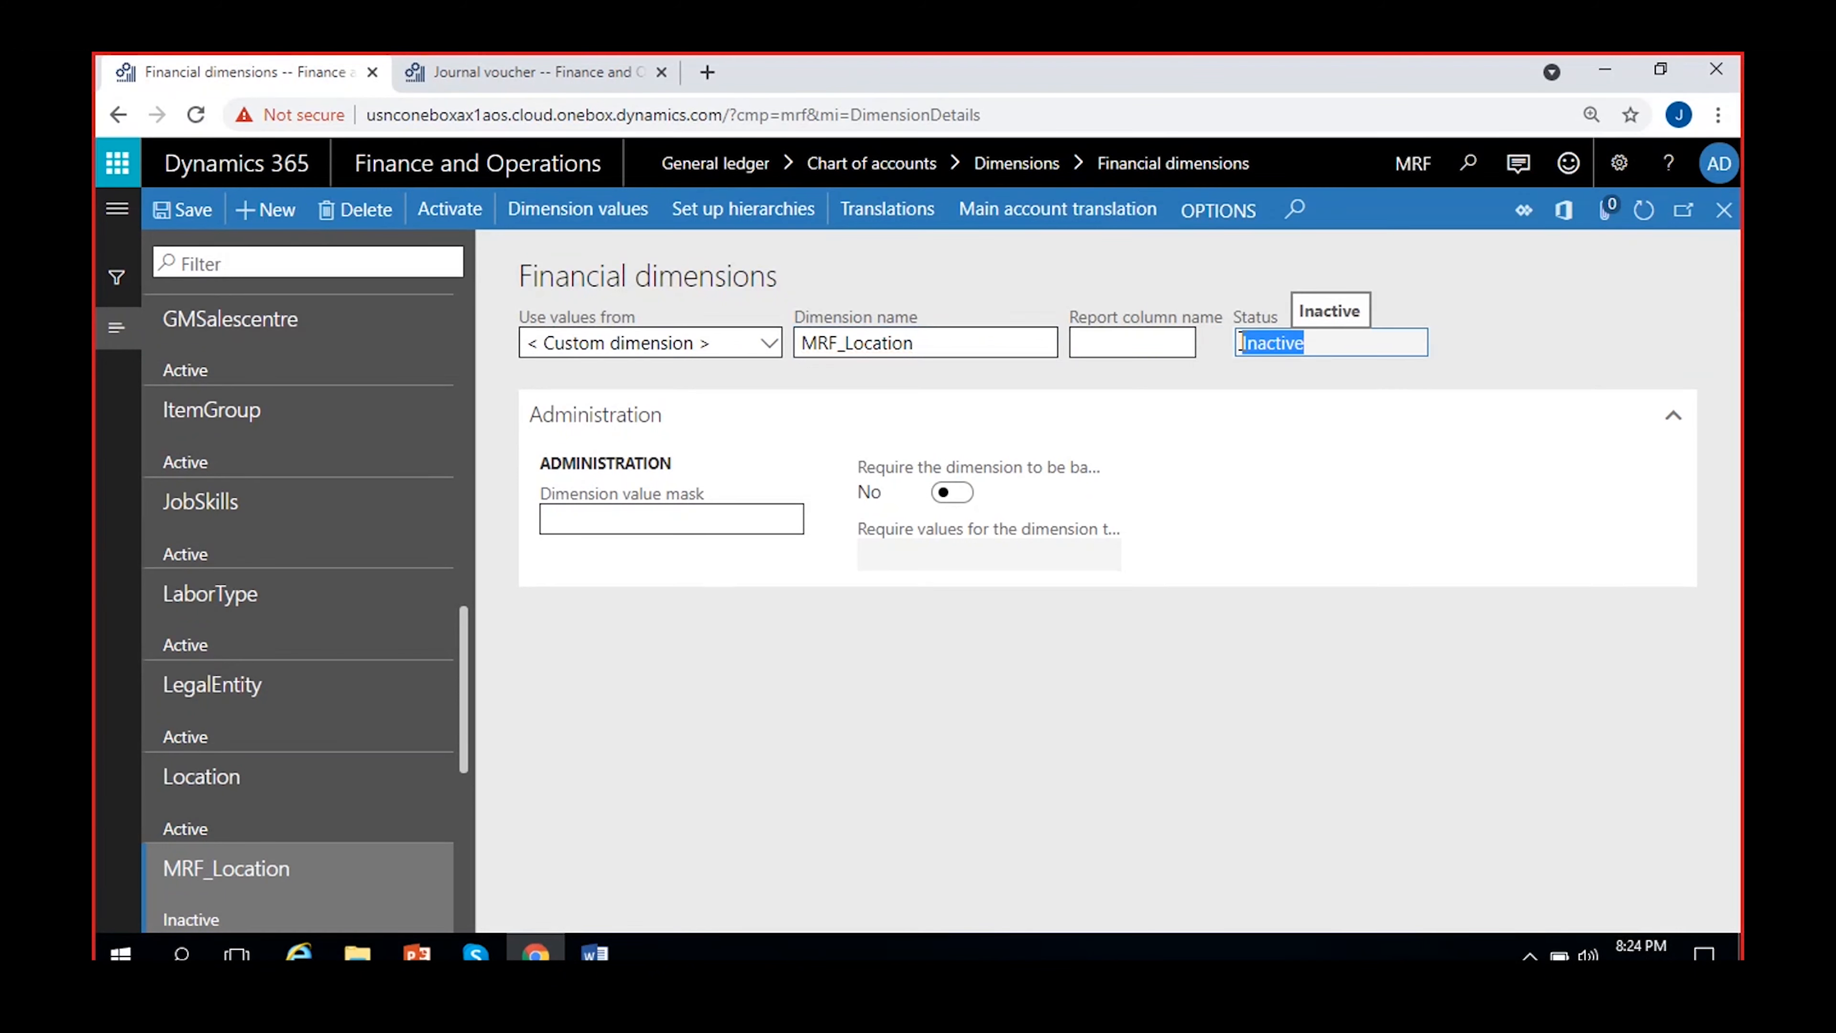
click(1212, 368)
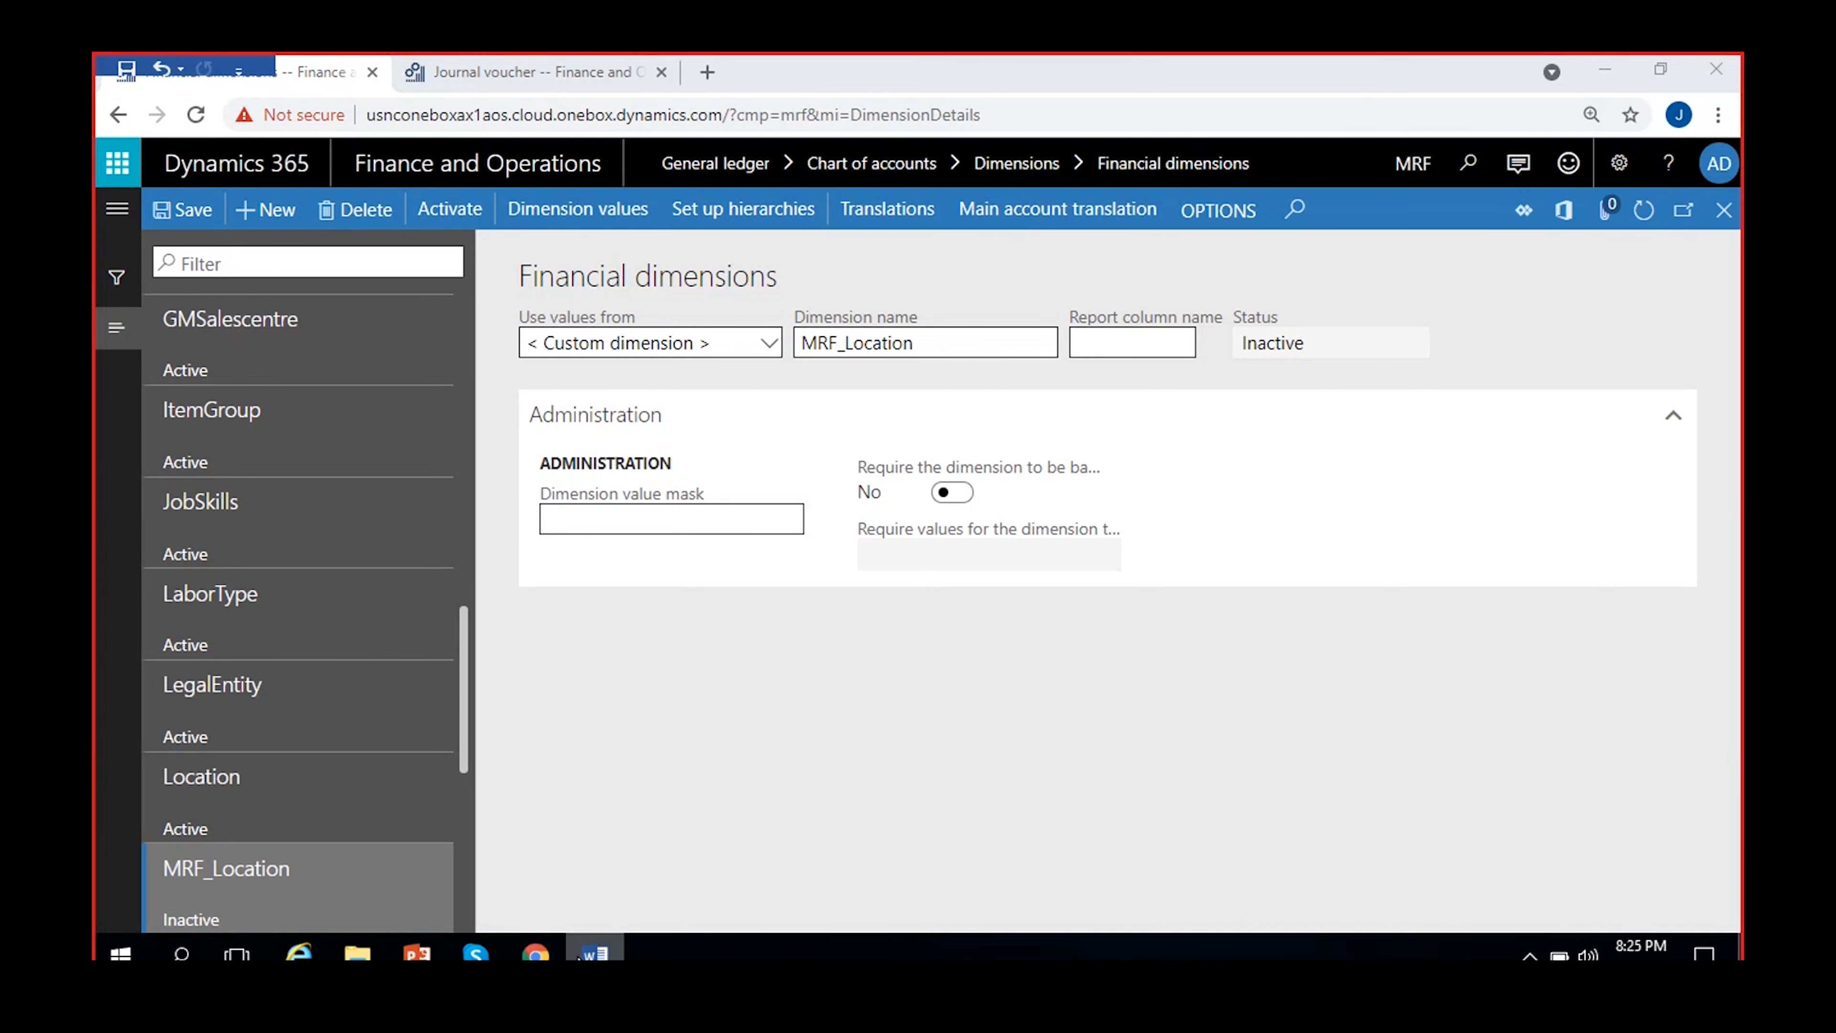
Review the Location values Hyderabad, Bangalore, Chennai and Mumbai in the MS Dynamics 8 PM Word document, then return to the Financial dimensions page
click(594, 953)
scroll(554, 657, up, 5)
scroll(553, 656, up, 3)
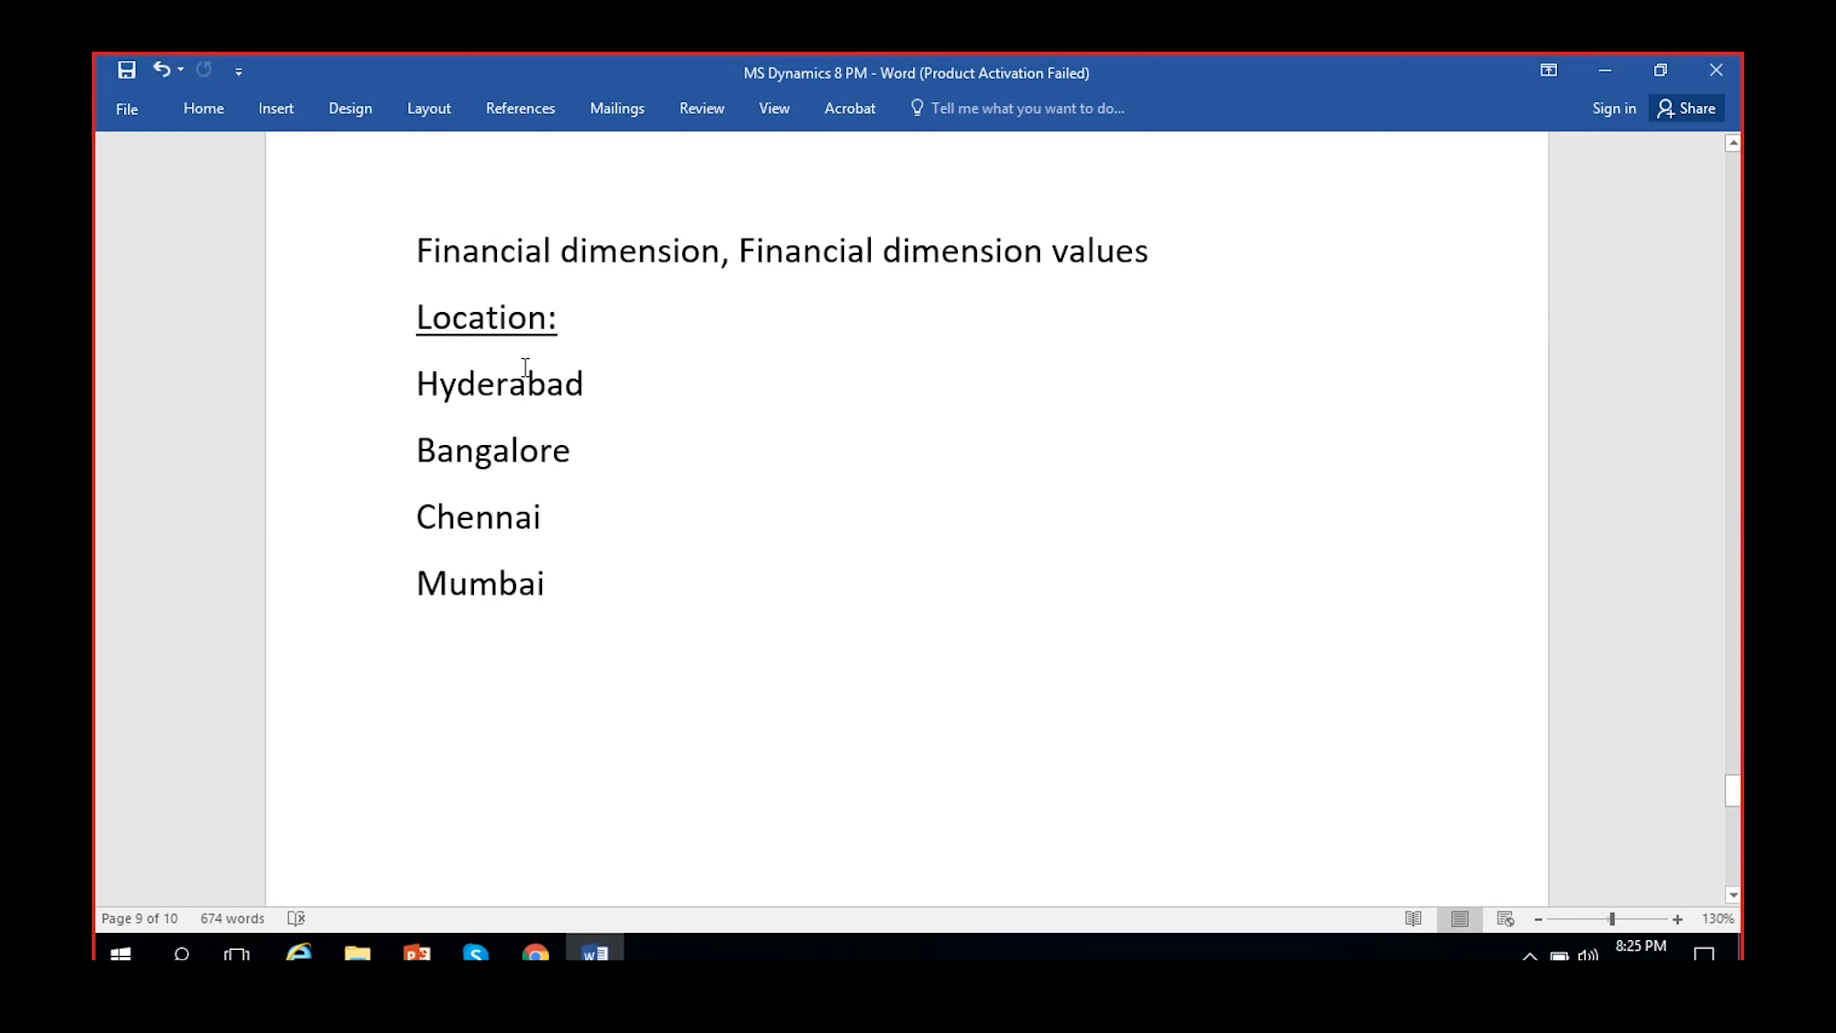
click(566, 384)
click(542, 450)
click(521, 518)
click(520, 608)
click(1589, 67)
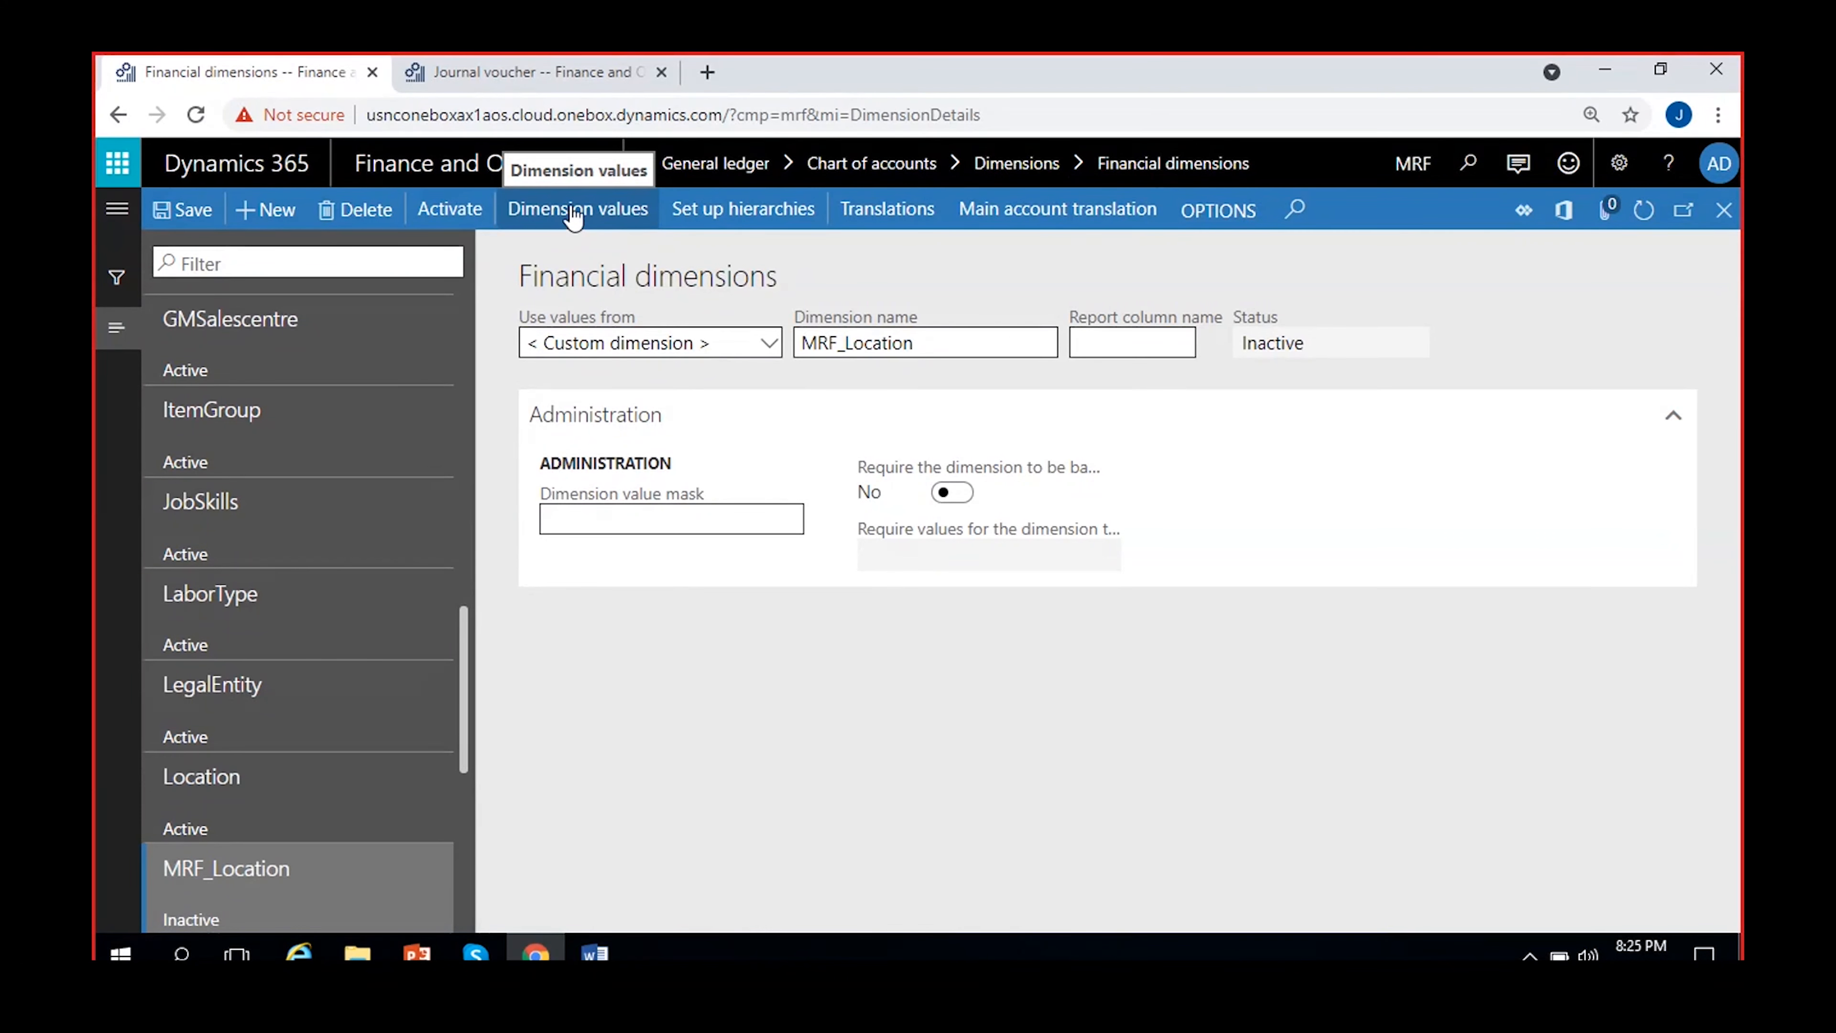
Open the dimension values of MRF_Location, add value 100 with the description Hyderabad and save it
click(595, 217)
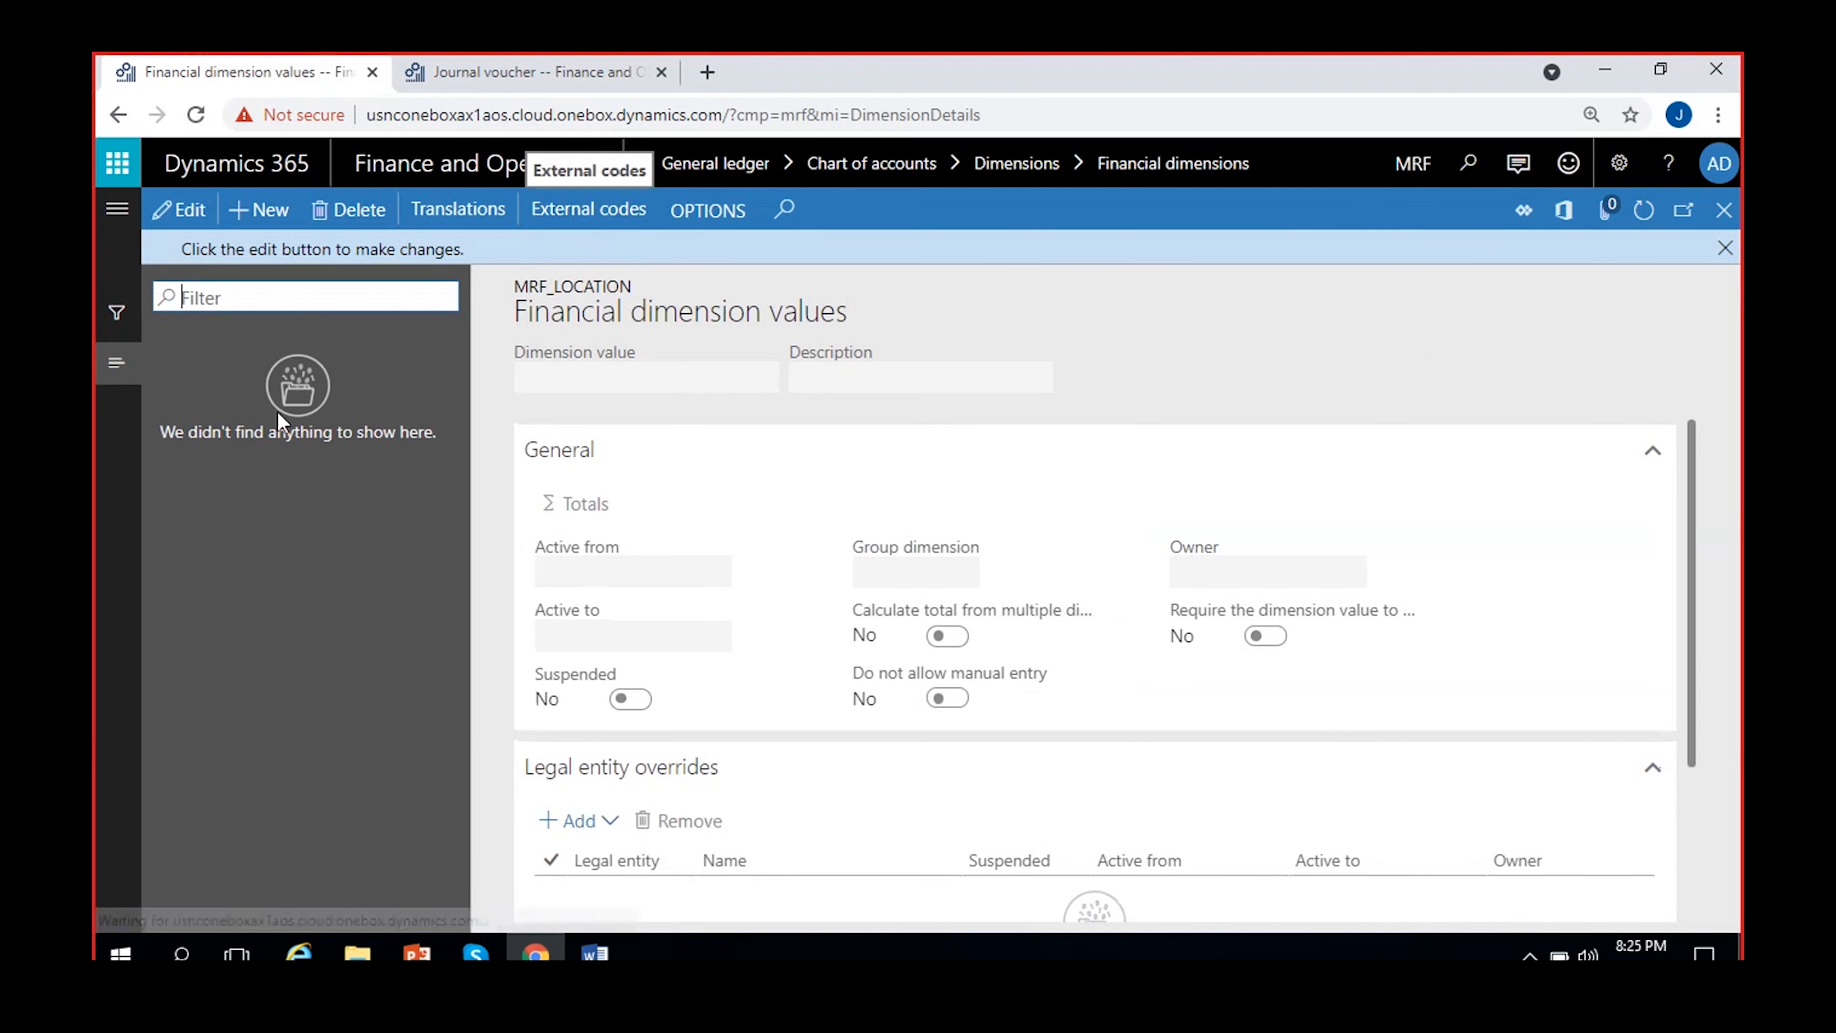
click(1725, 248)
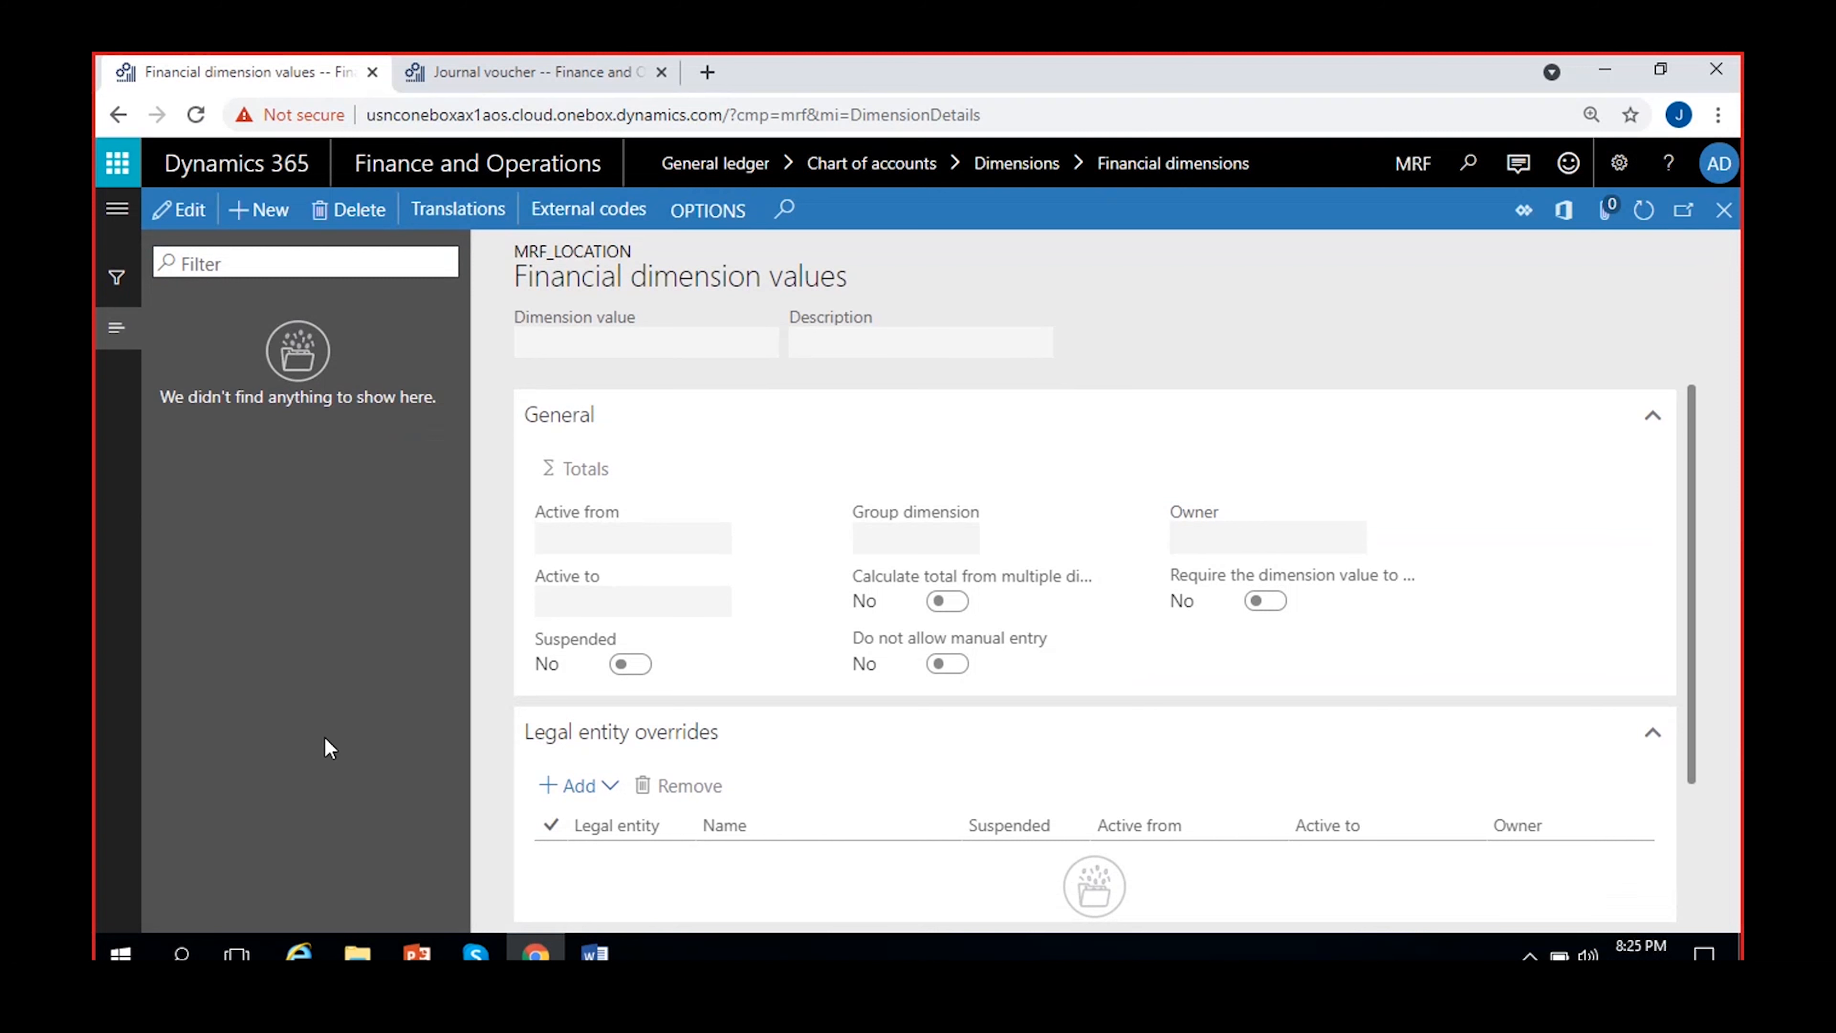
click(276, 219)
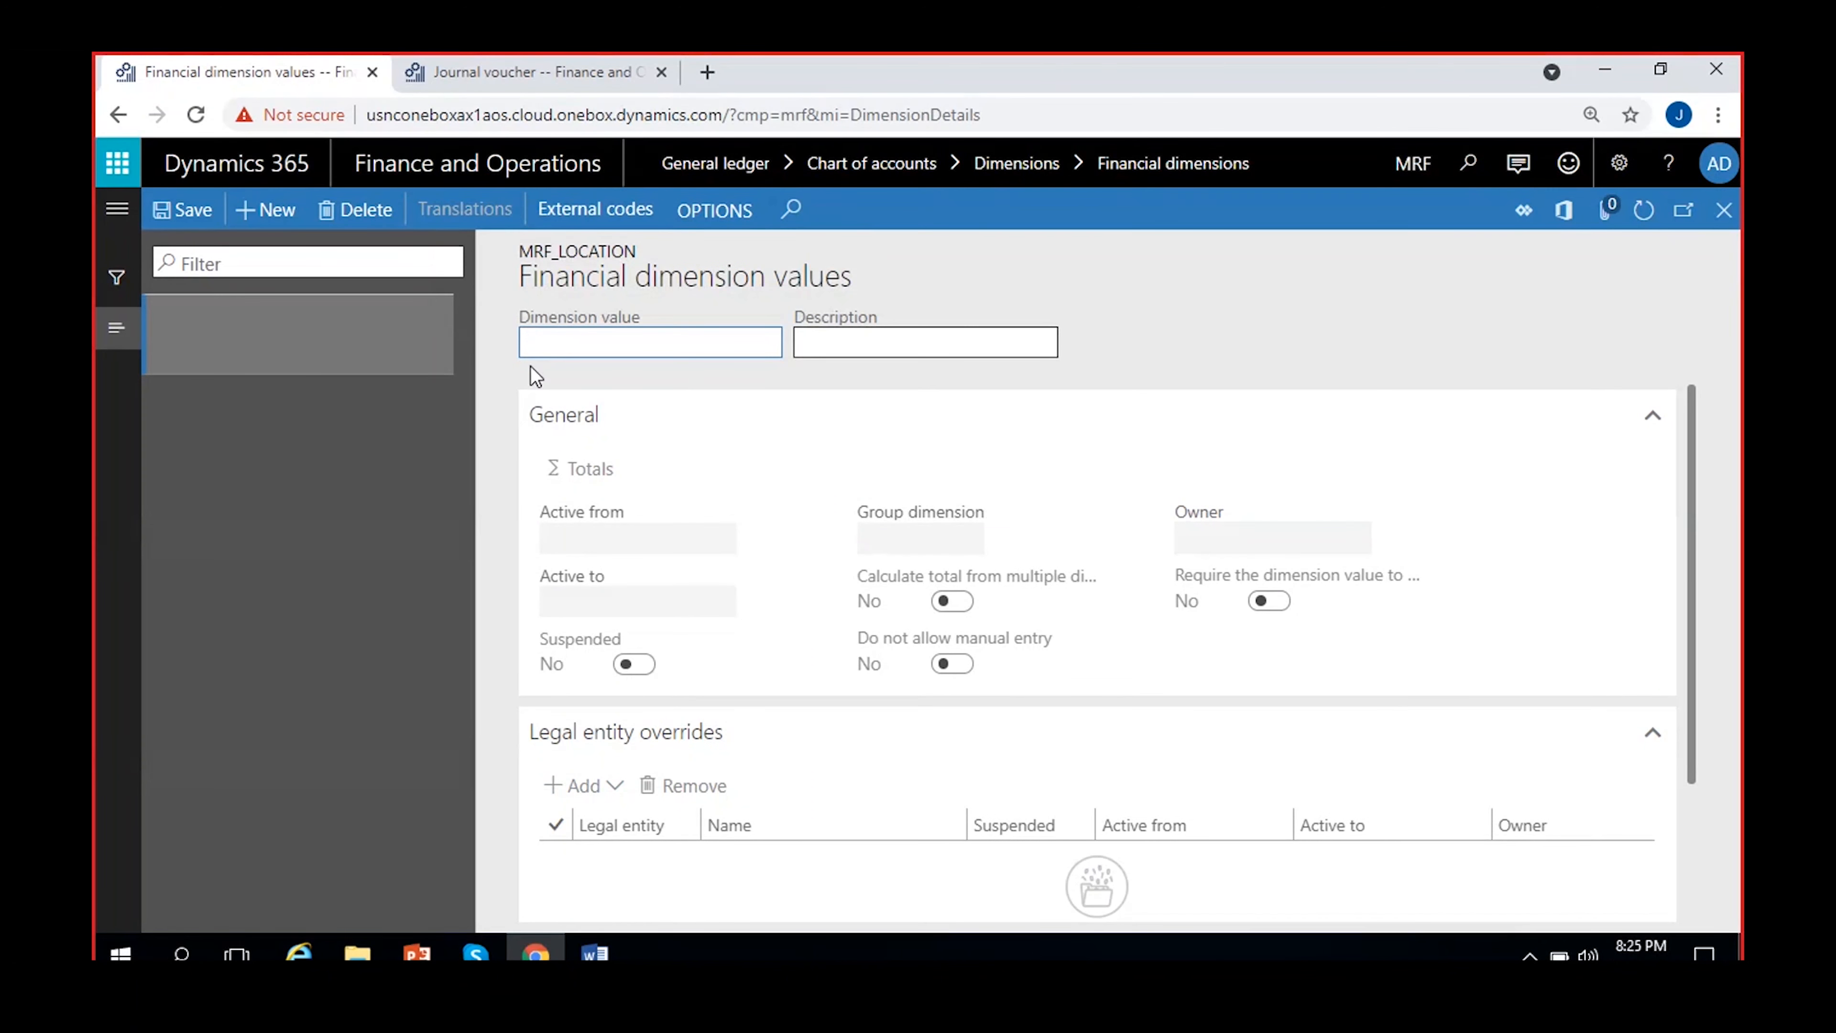
text(100)
click(918, 339)
text(Hyderab)
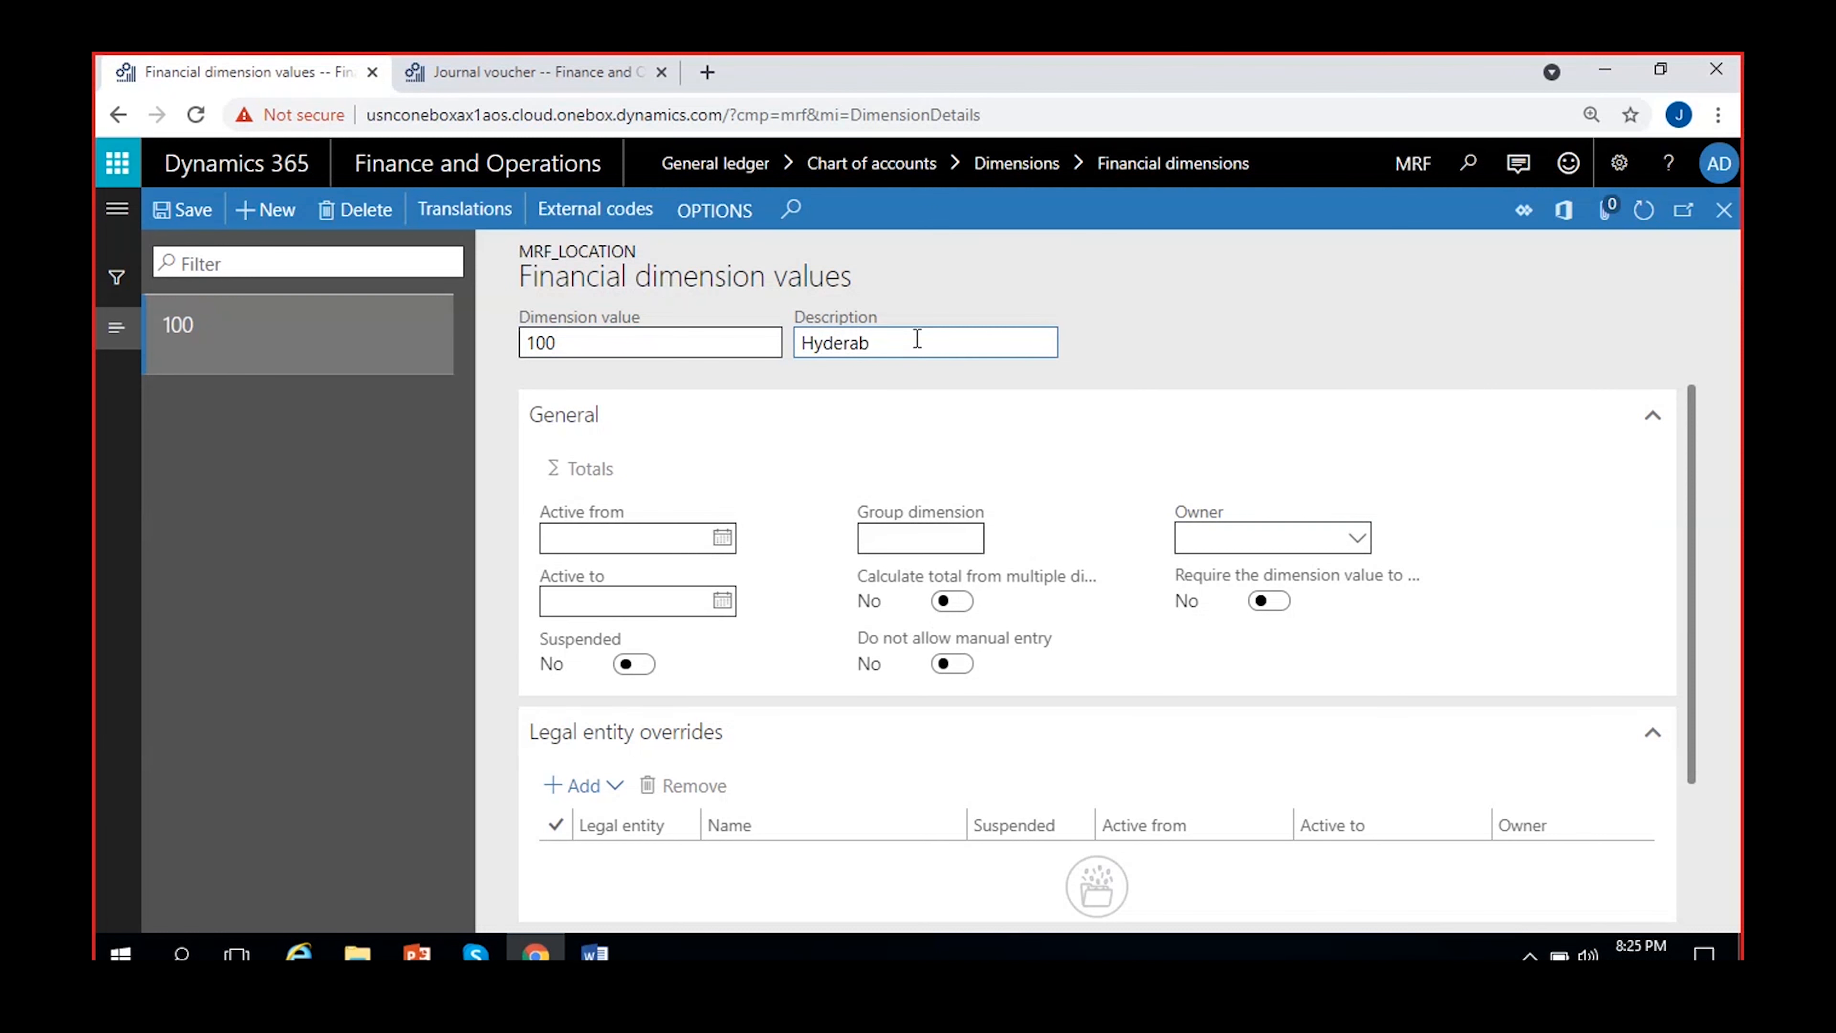
text(ad)
click(1213, 334)
click(181, 217)
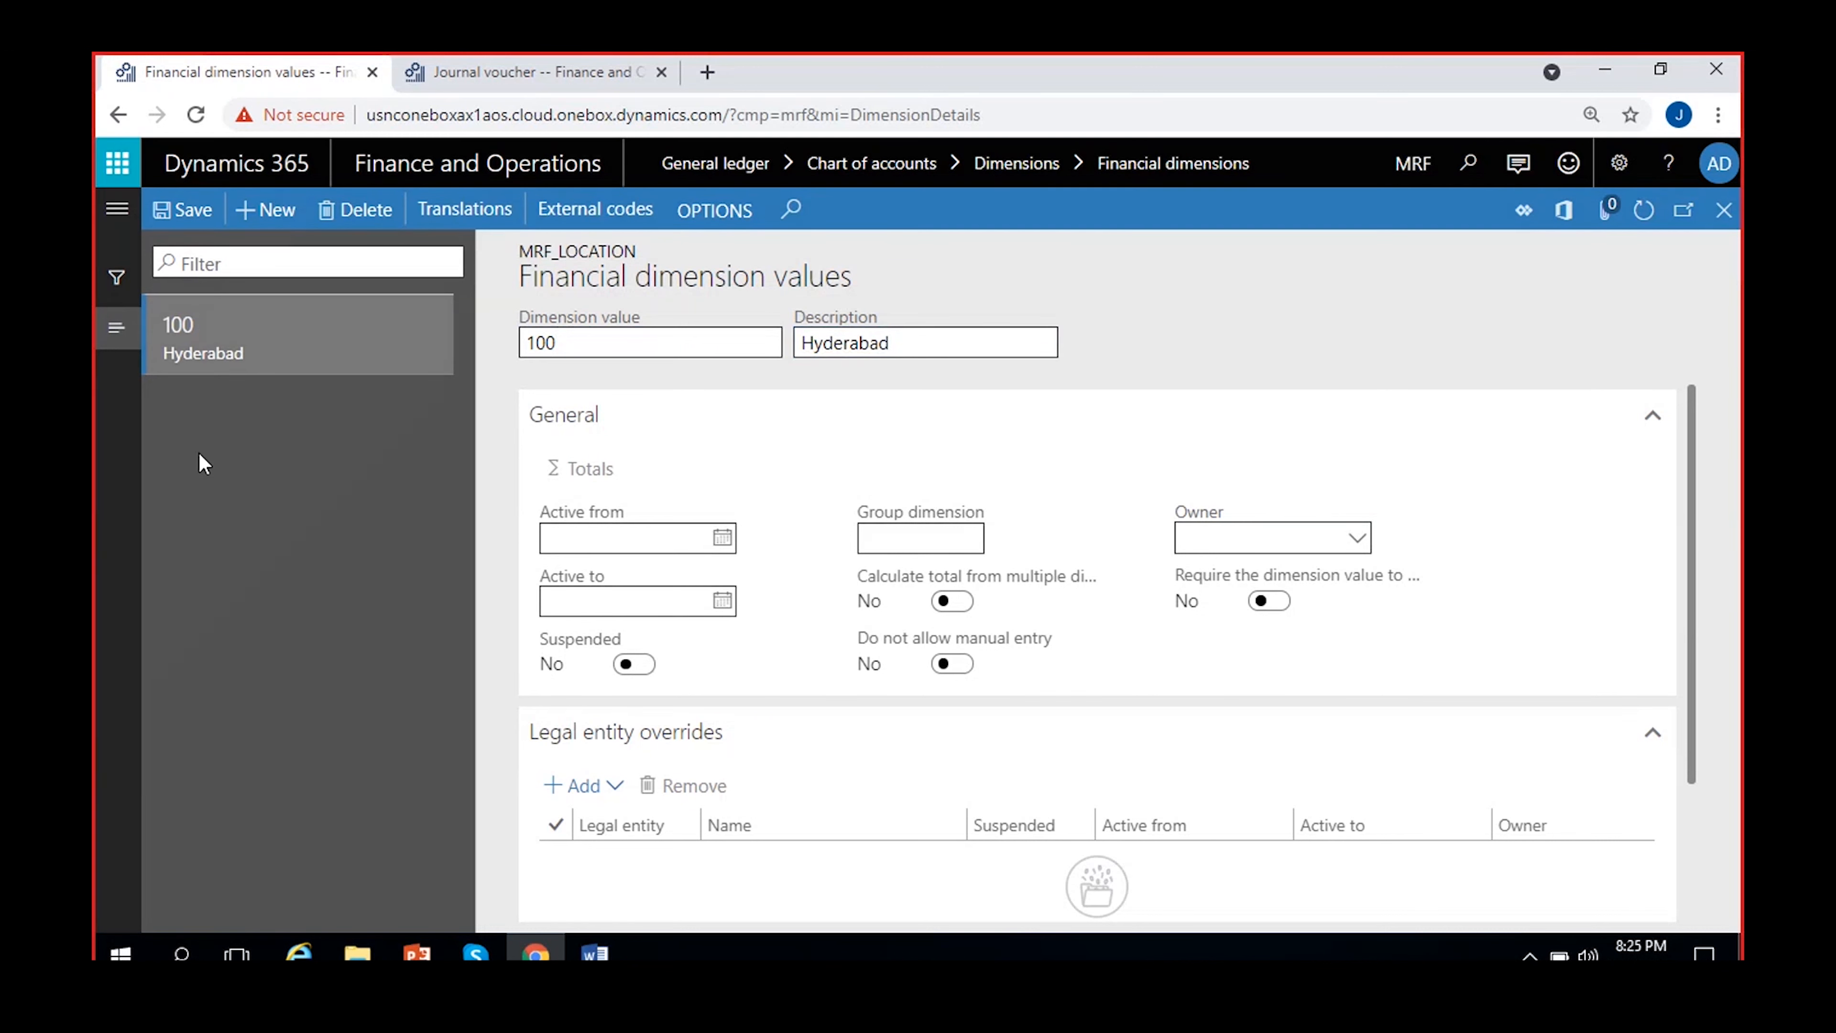
Add dimension value 101 with the description Bangalore to MRF_Location
click(267, 212)
text(101)
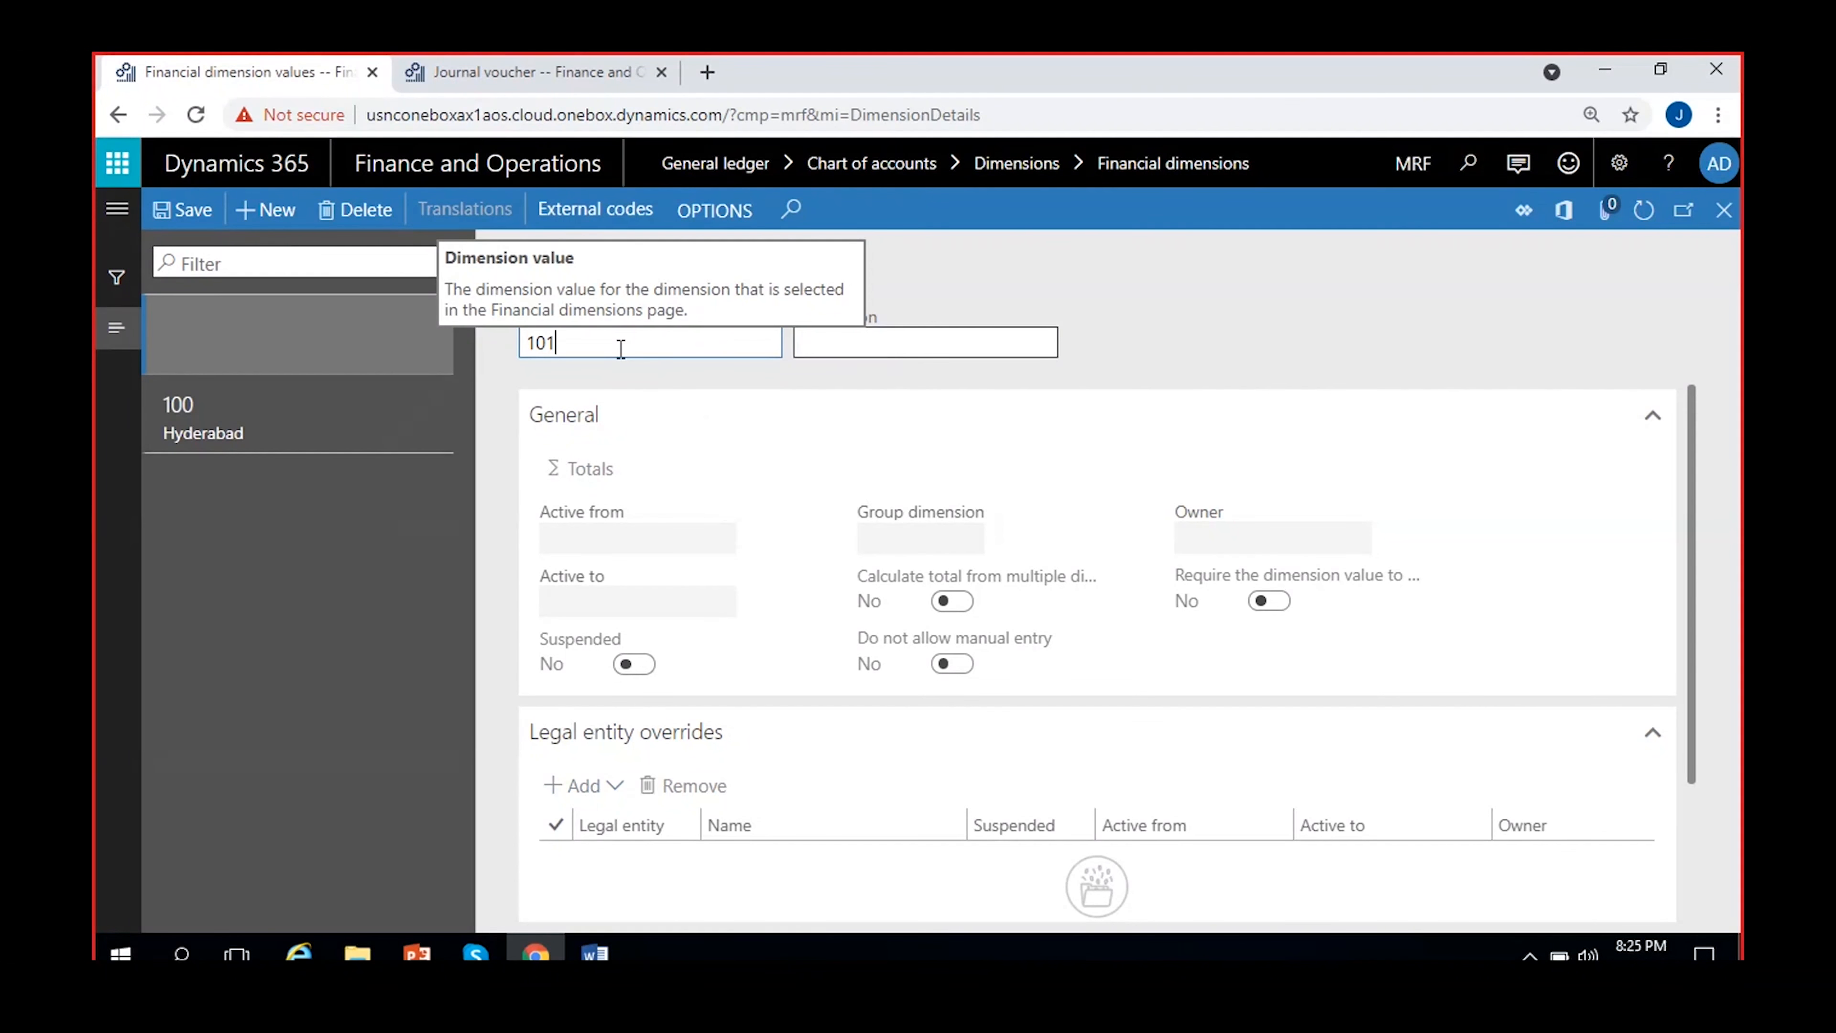
click(820, 342)
text(Ba)
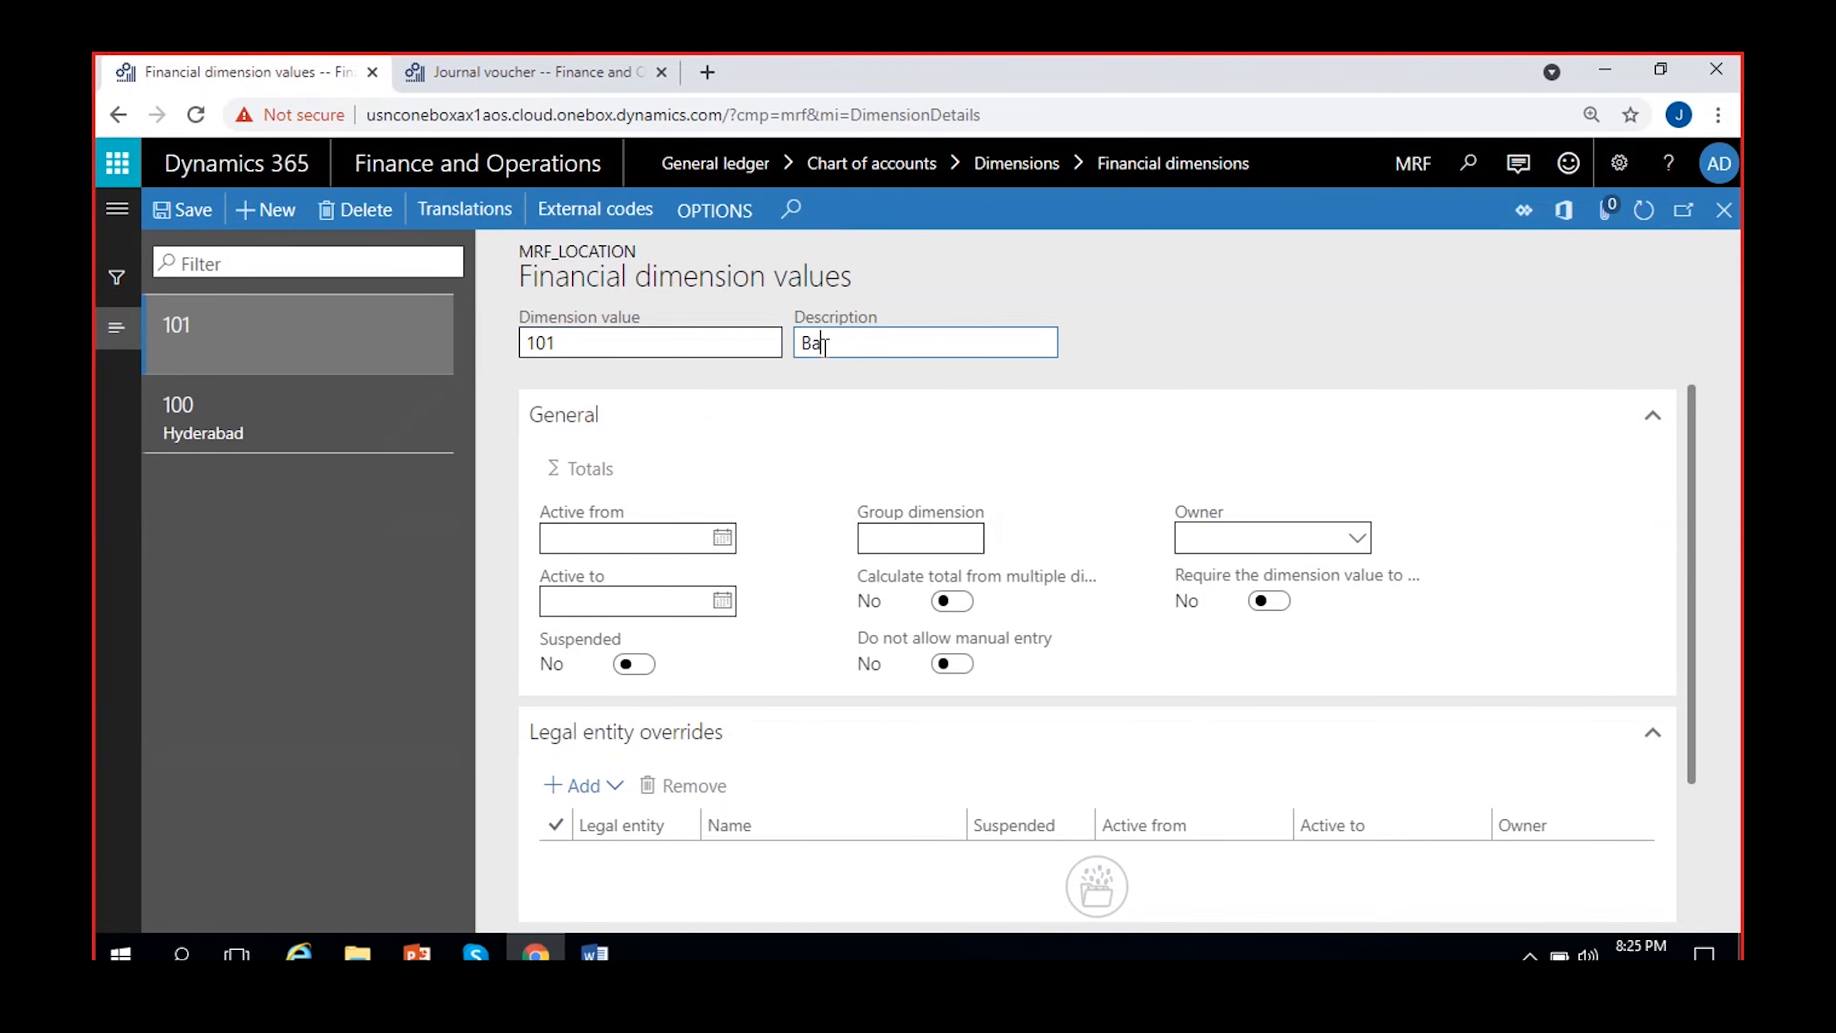
text(ngalore)
click(1179, 336)
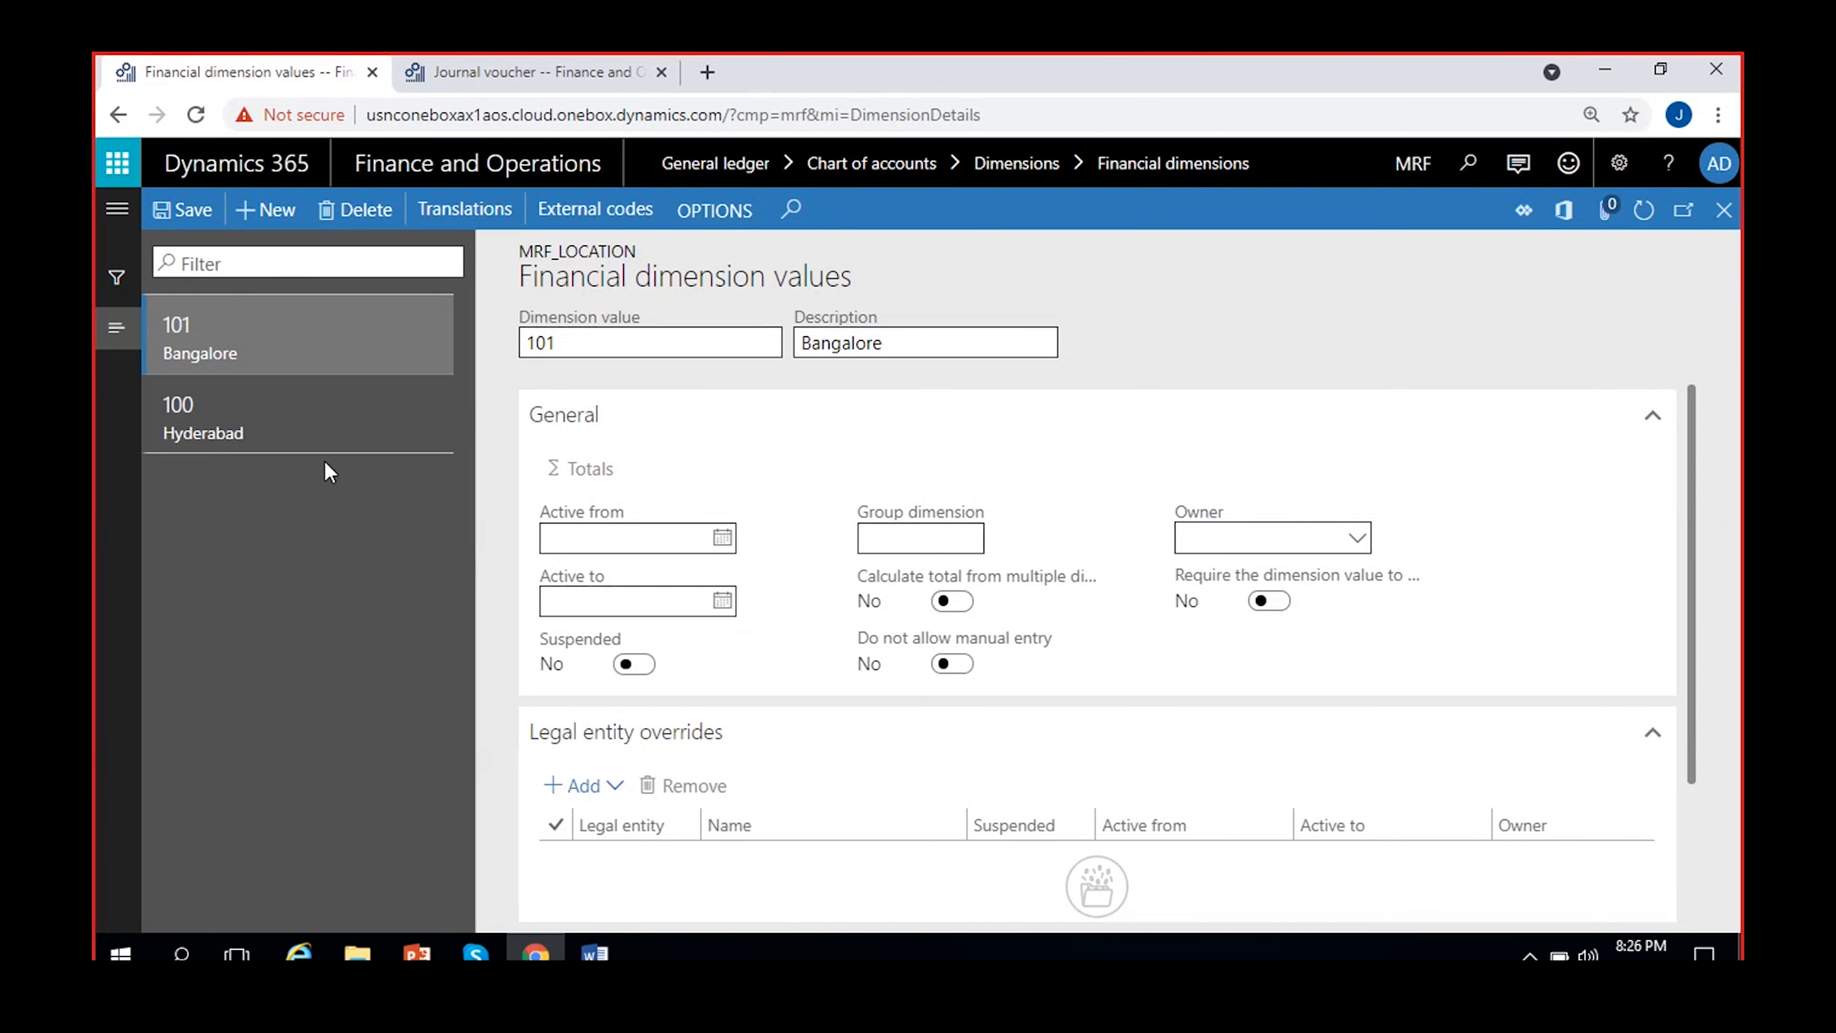
Add dimension value 102 with the description Chennai to MRF_Location and save it
click(306, 438)
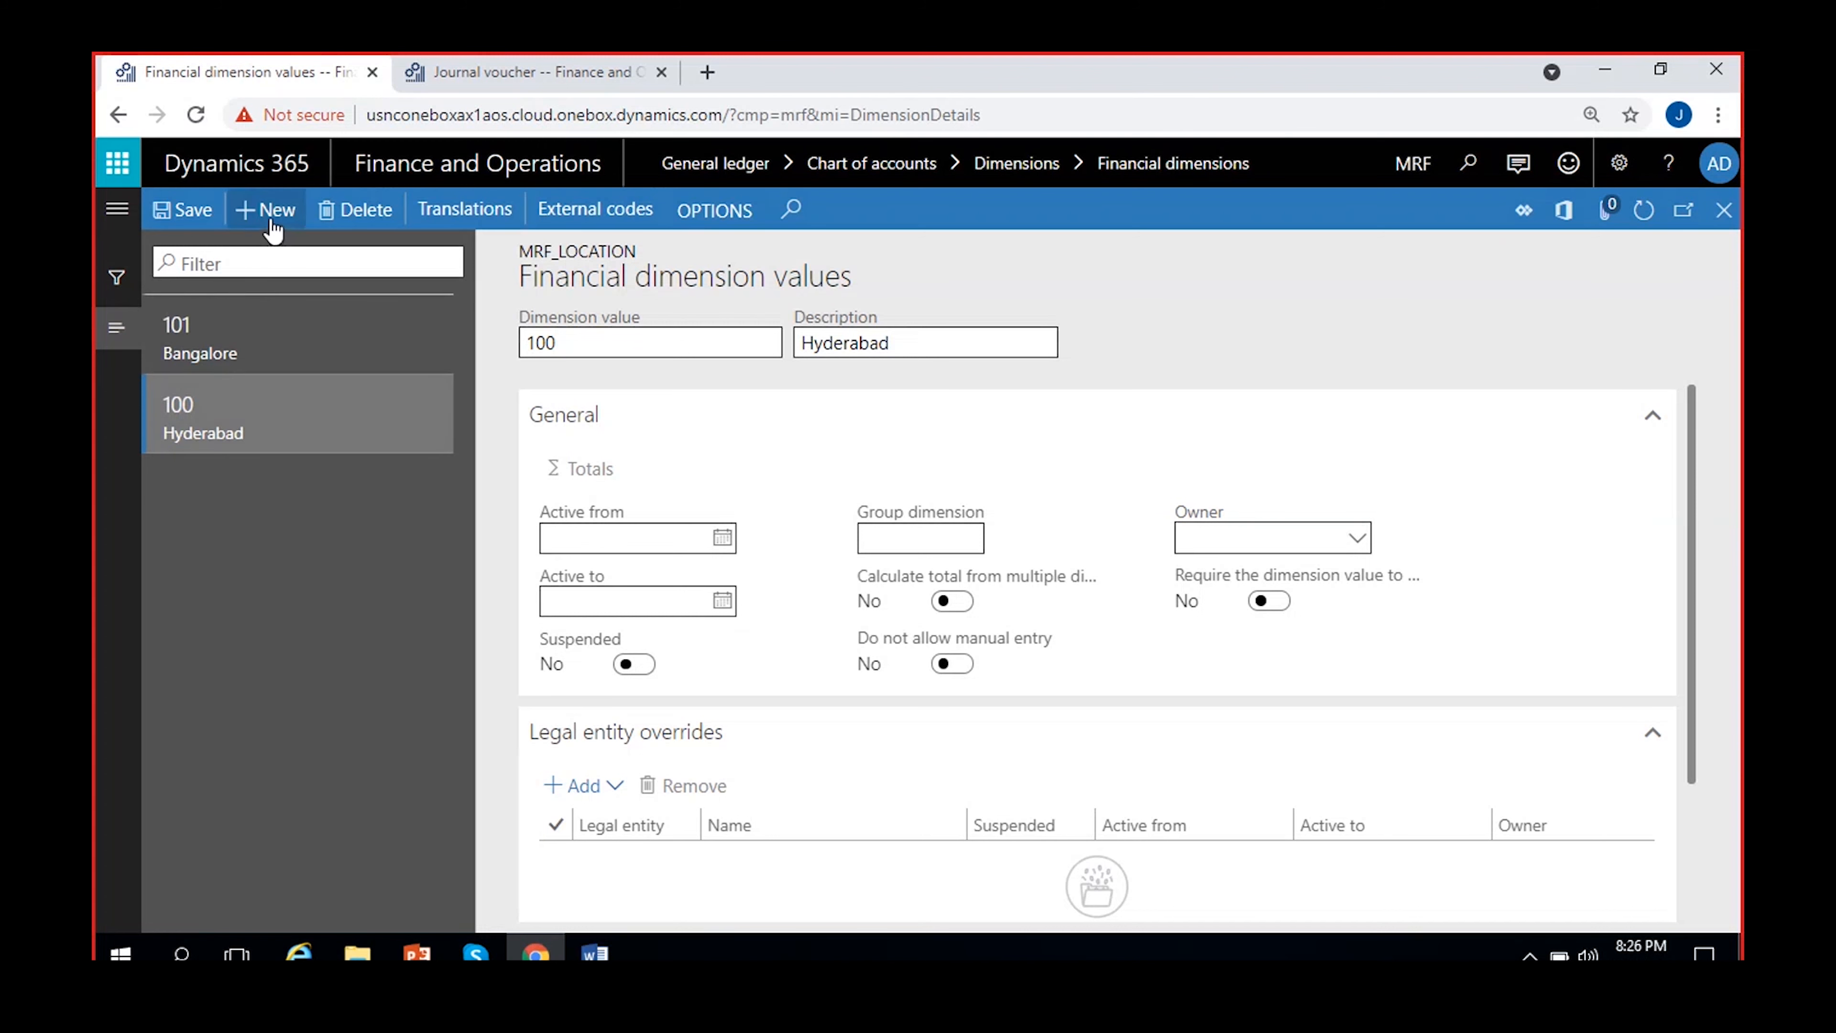
key(alt+n)
text(10)
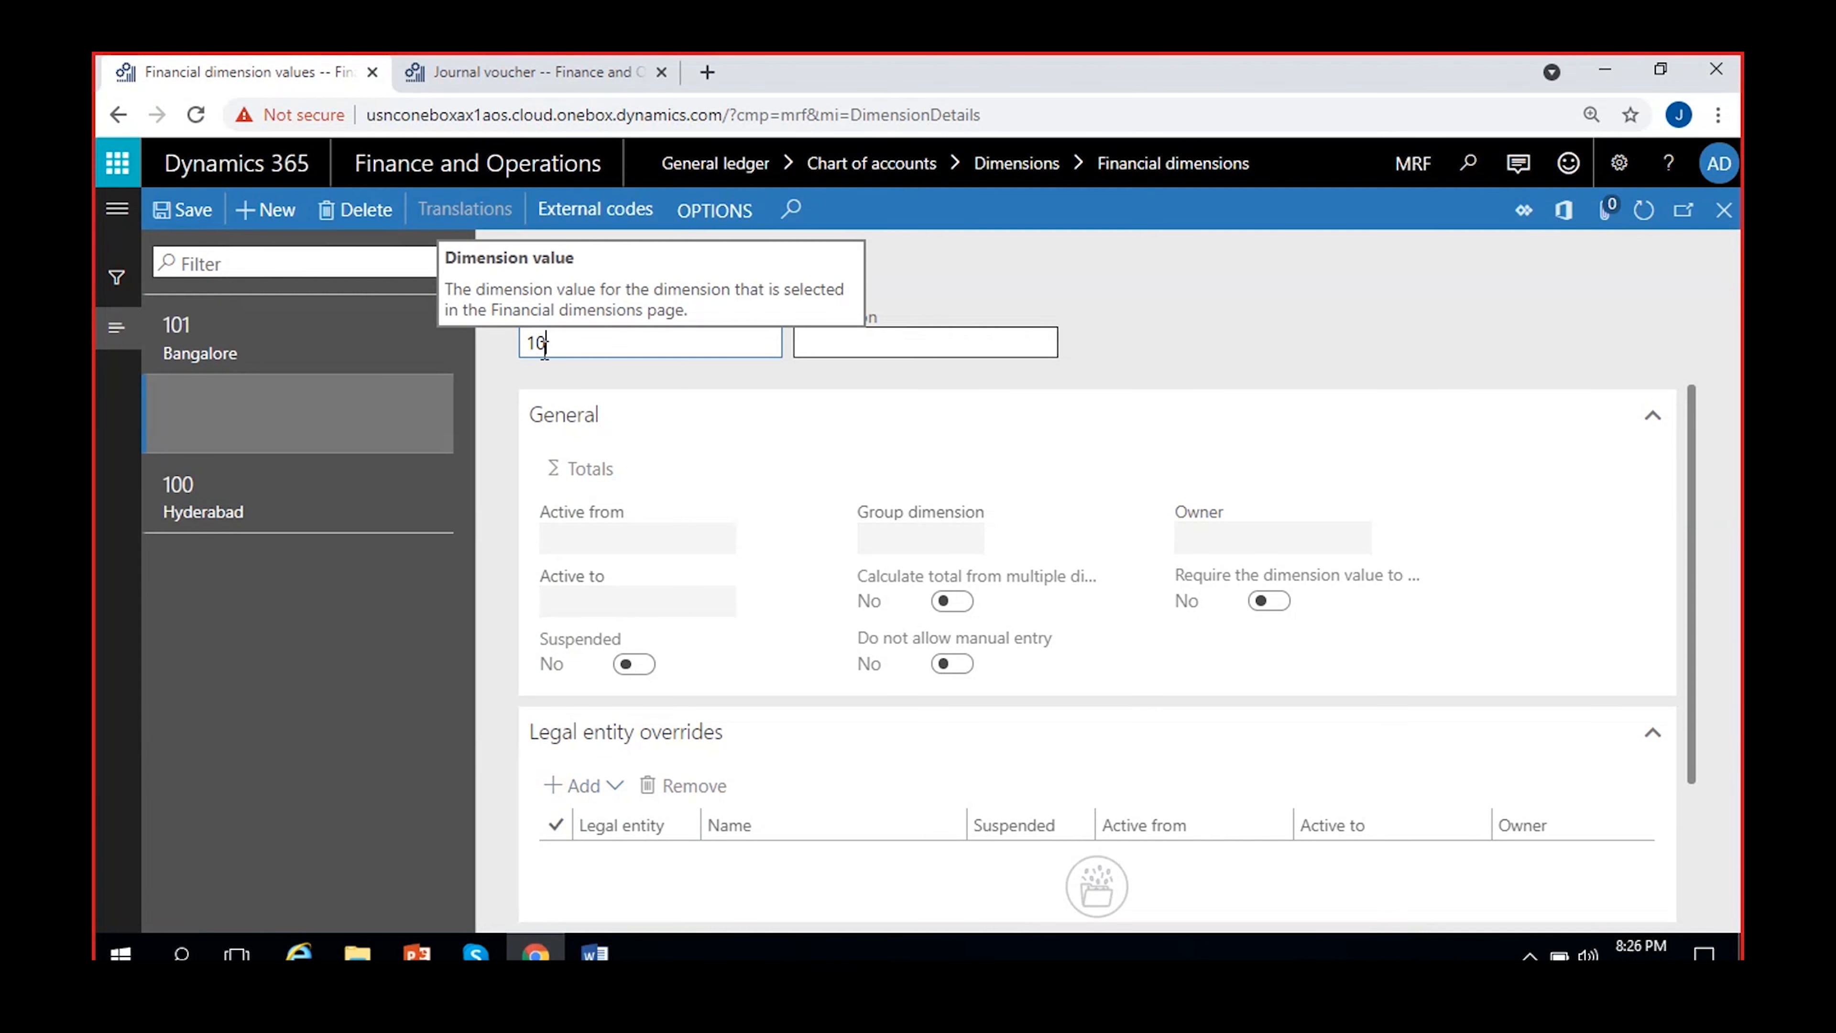
click(852, 347)
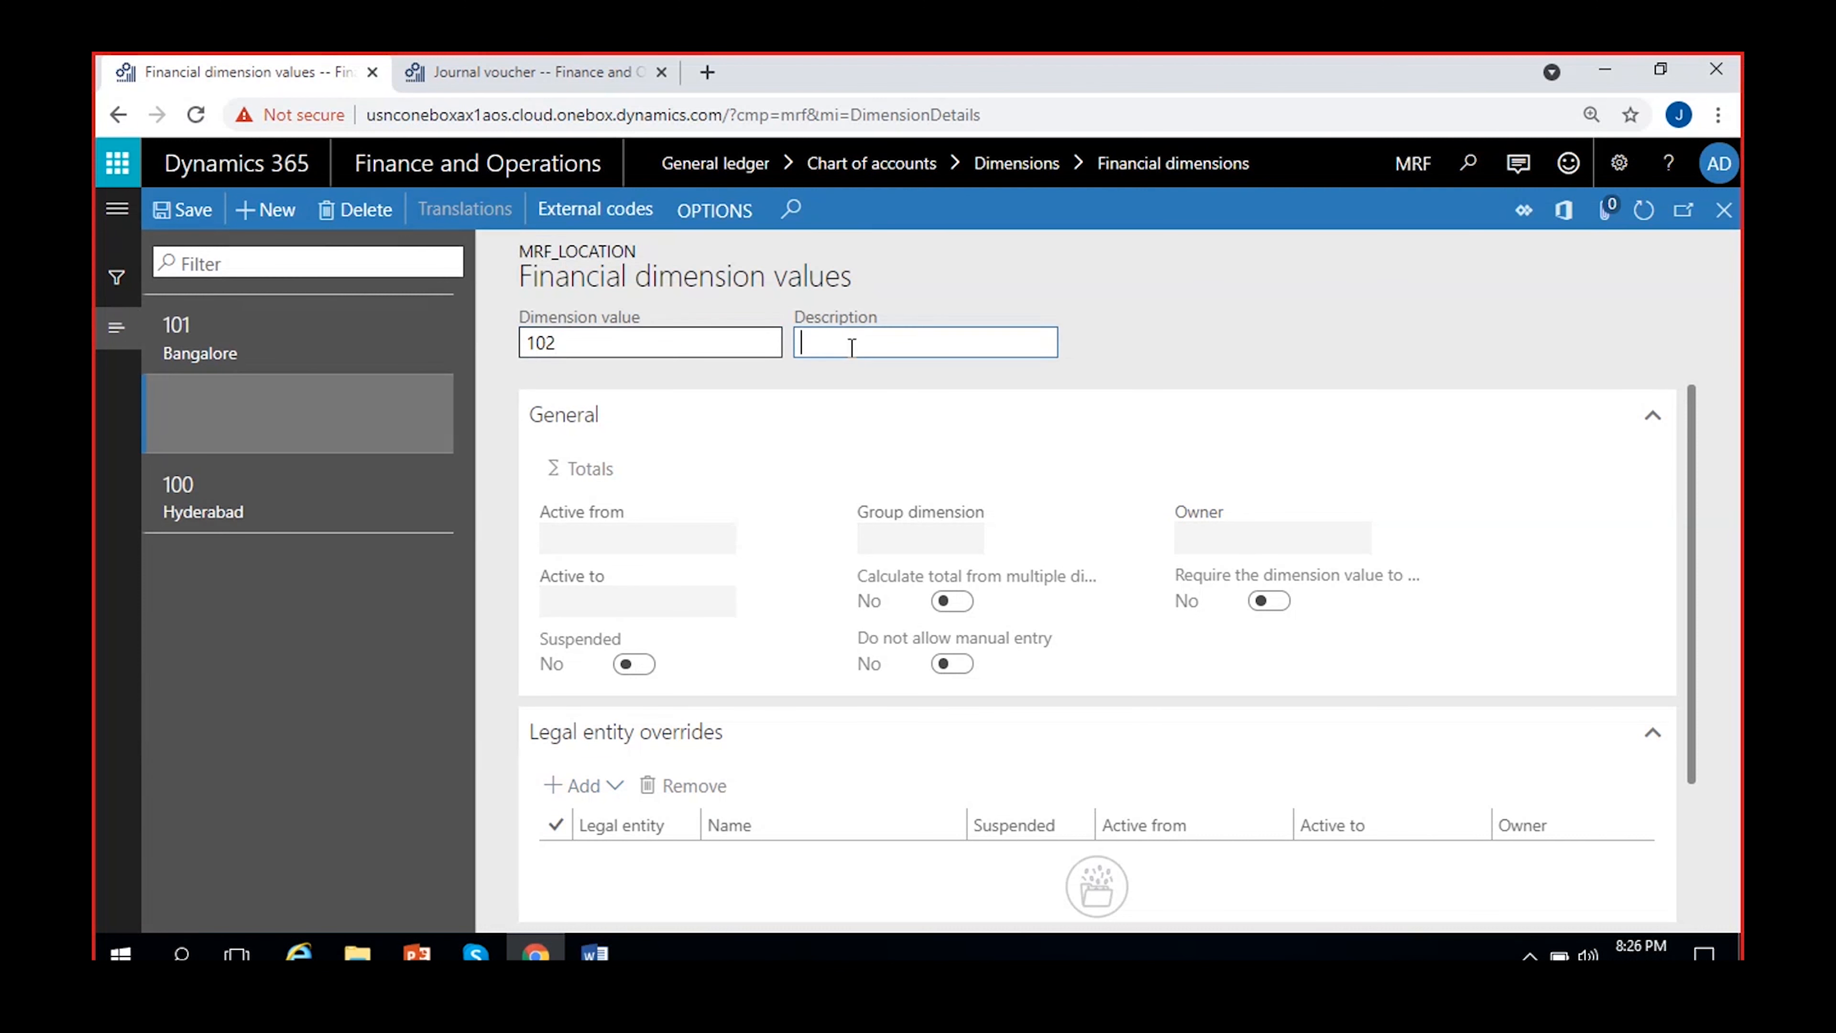
text(Chennai)
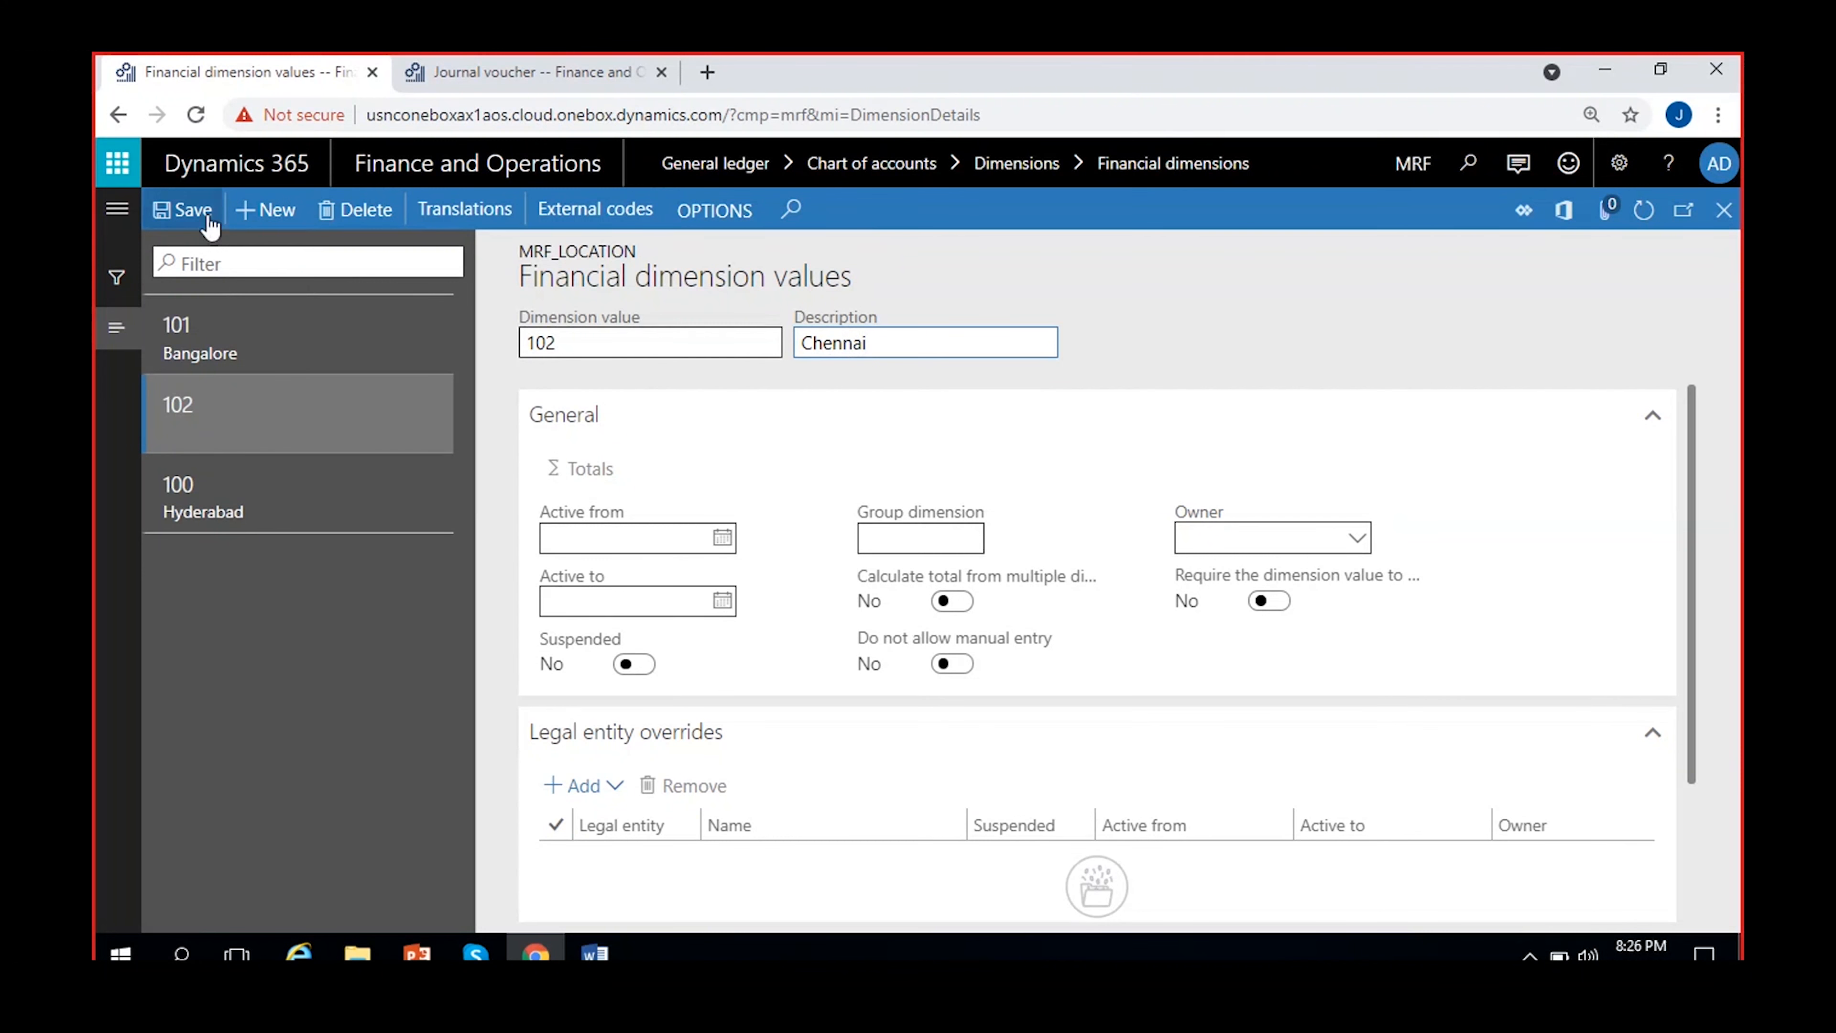
click(185, 211)
Add dimension value 103 with the description Mumbai to MRF_Location and save it
click(282, 213)
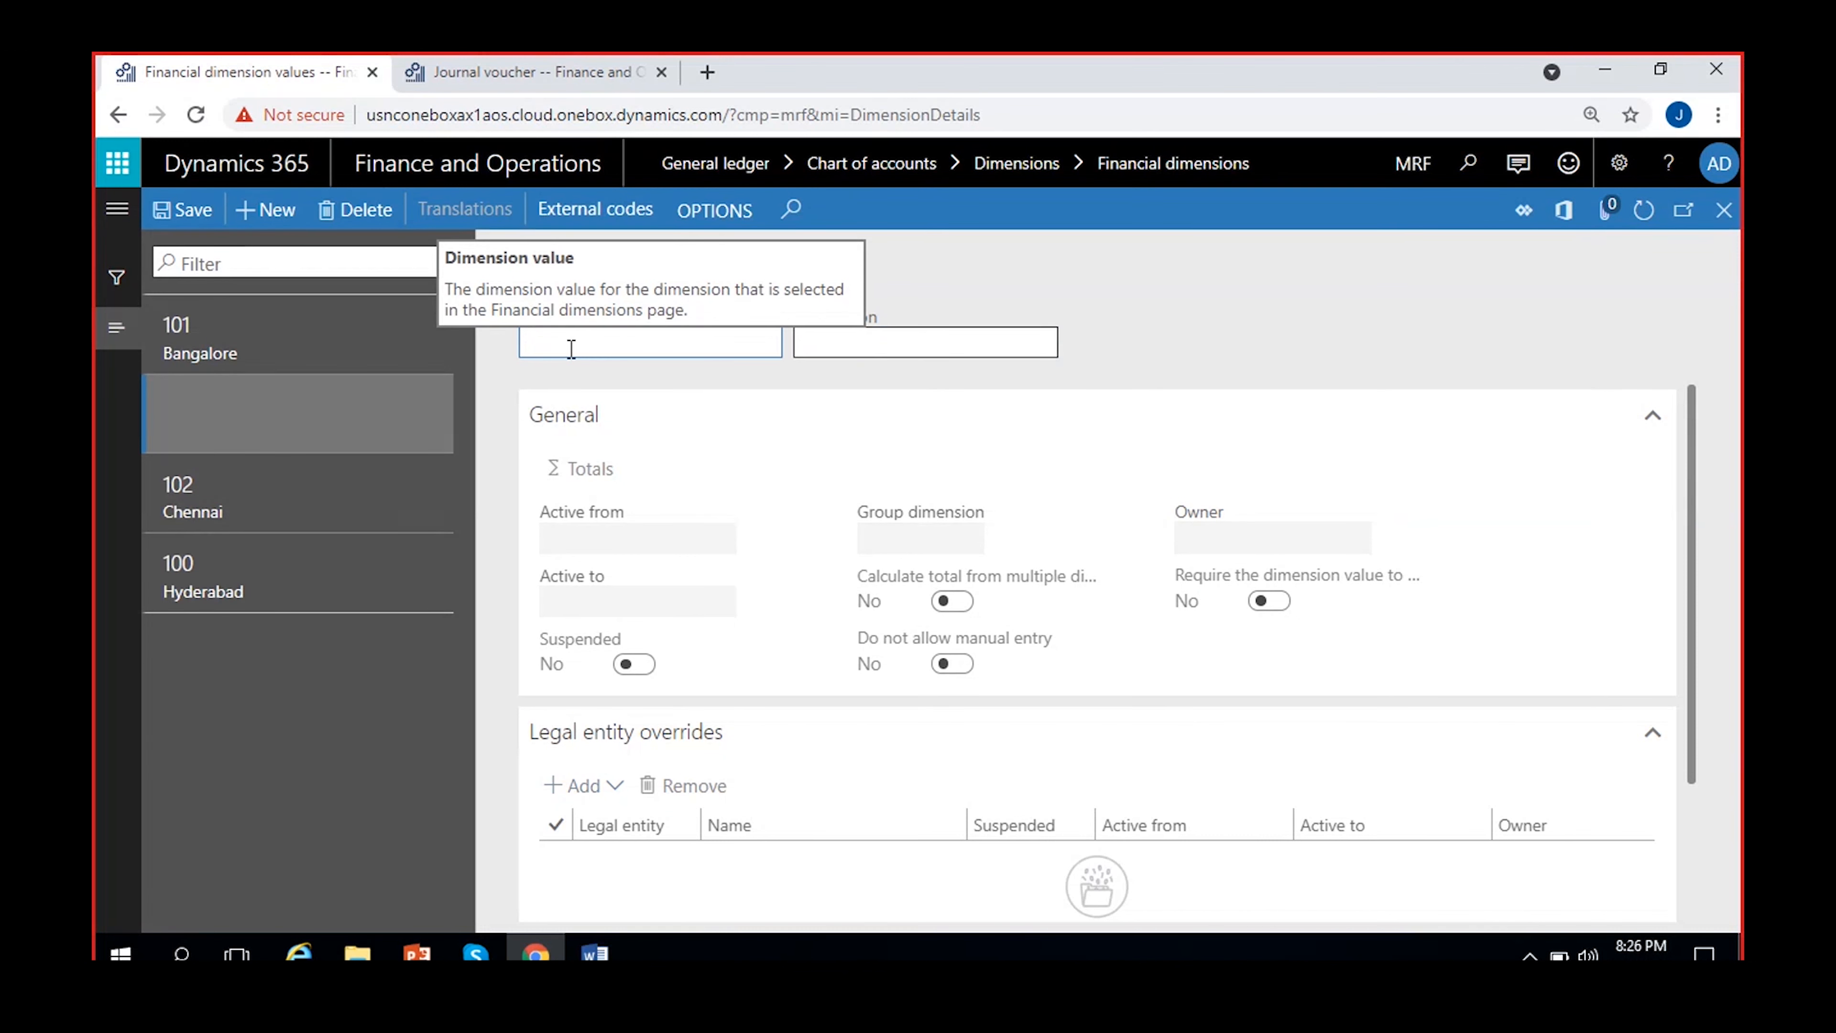
text(103)
click(870, 338)
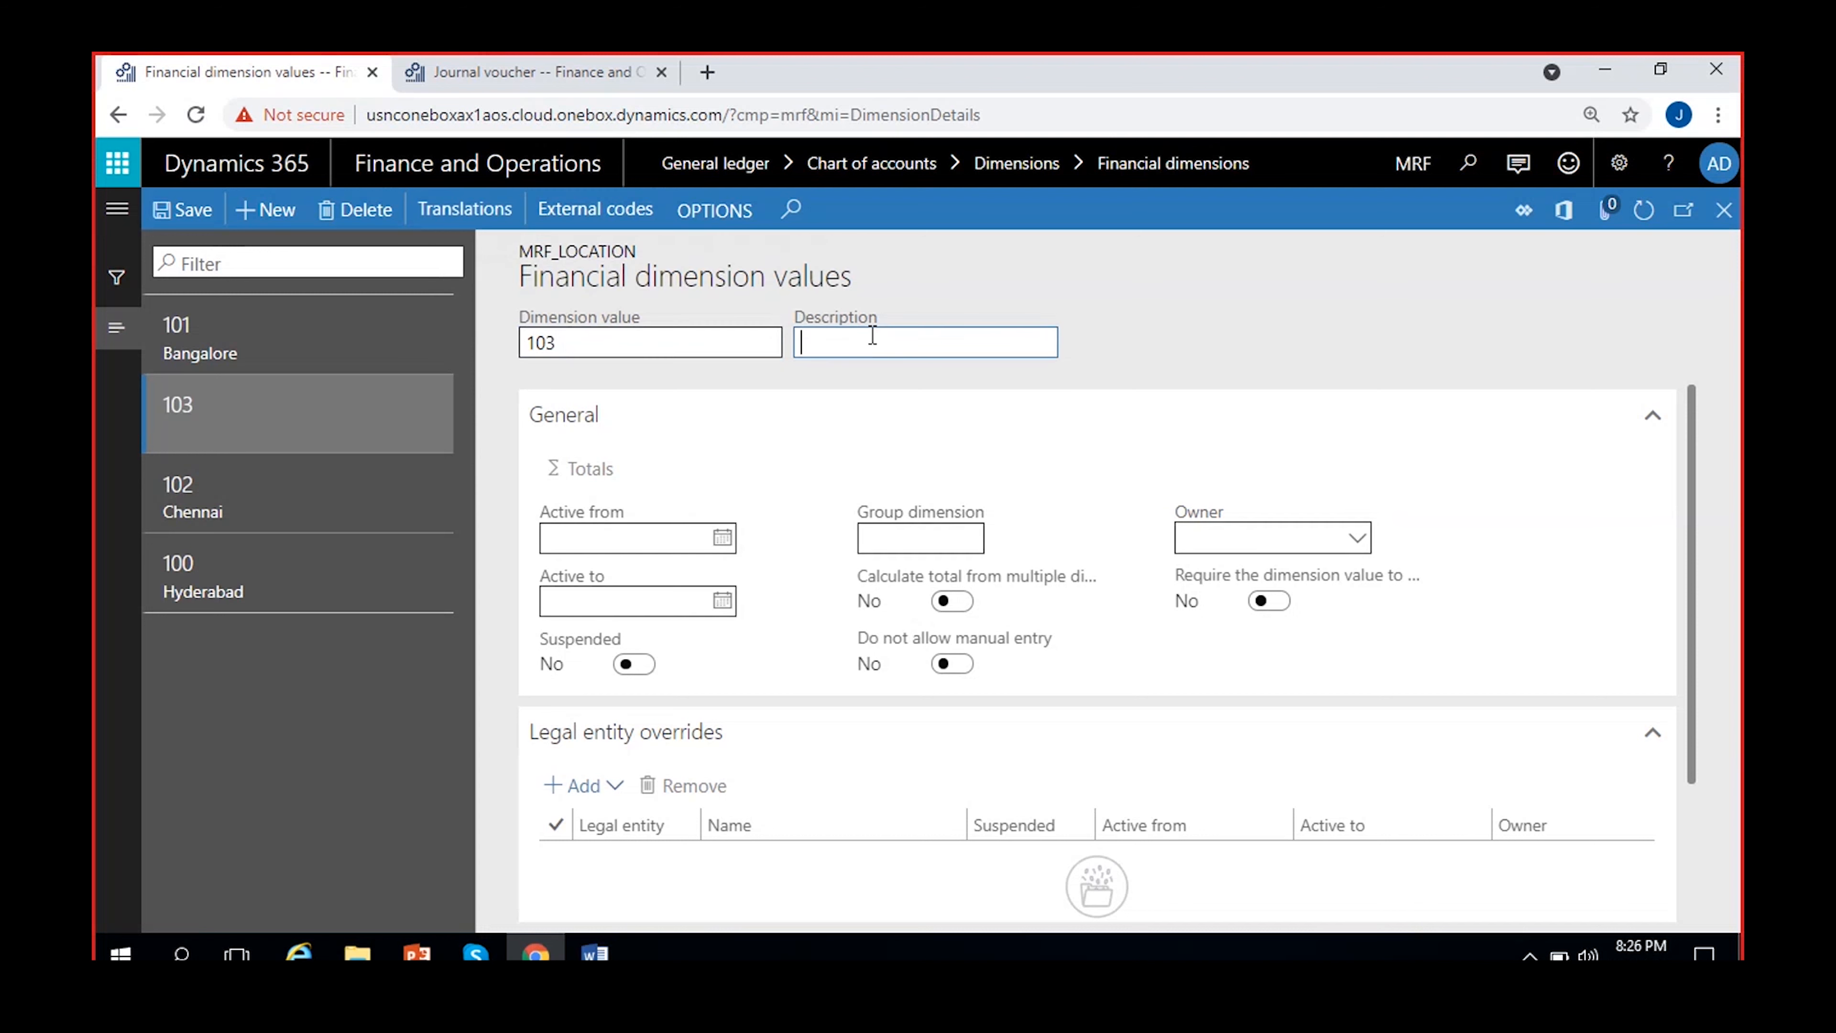
text(Mumbai)
click(1155, 309)
click(191, 215)
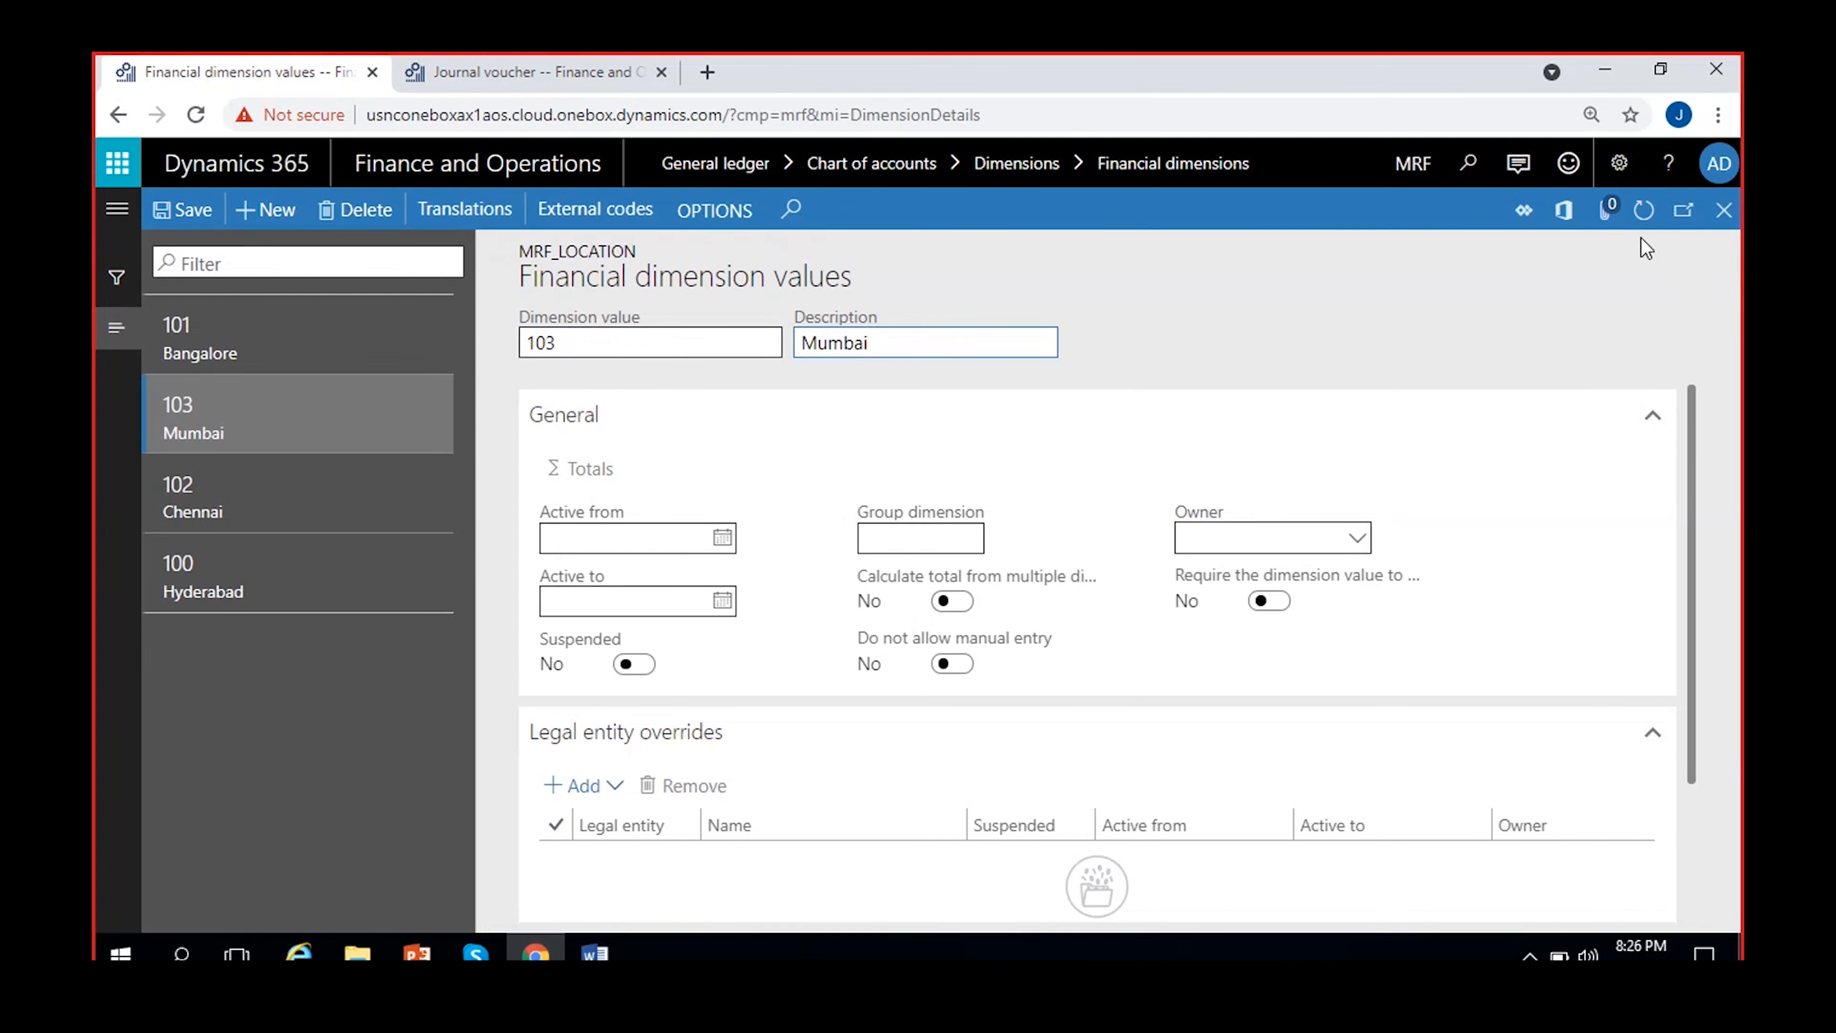
Refresh the MRF_Location values, check each city entry and return to the Financial dimensions page
click(1641, 222)
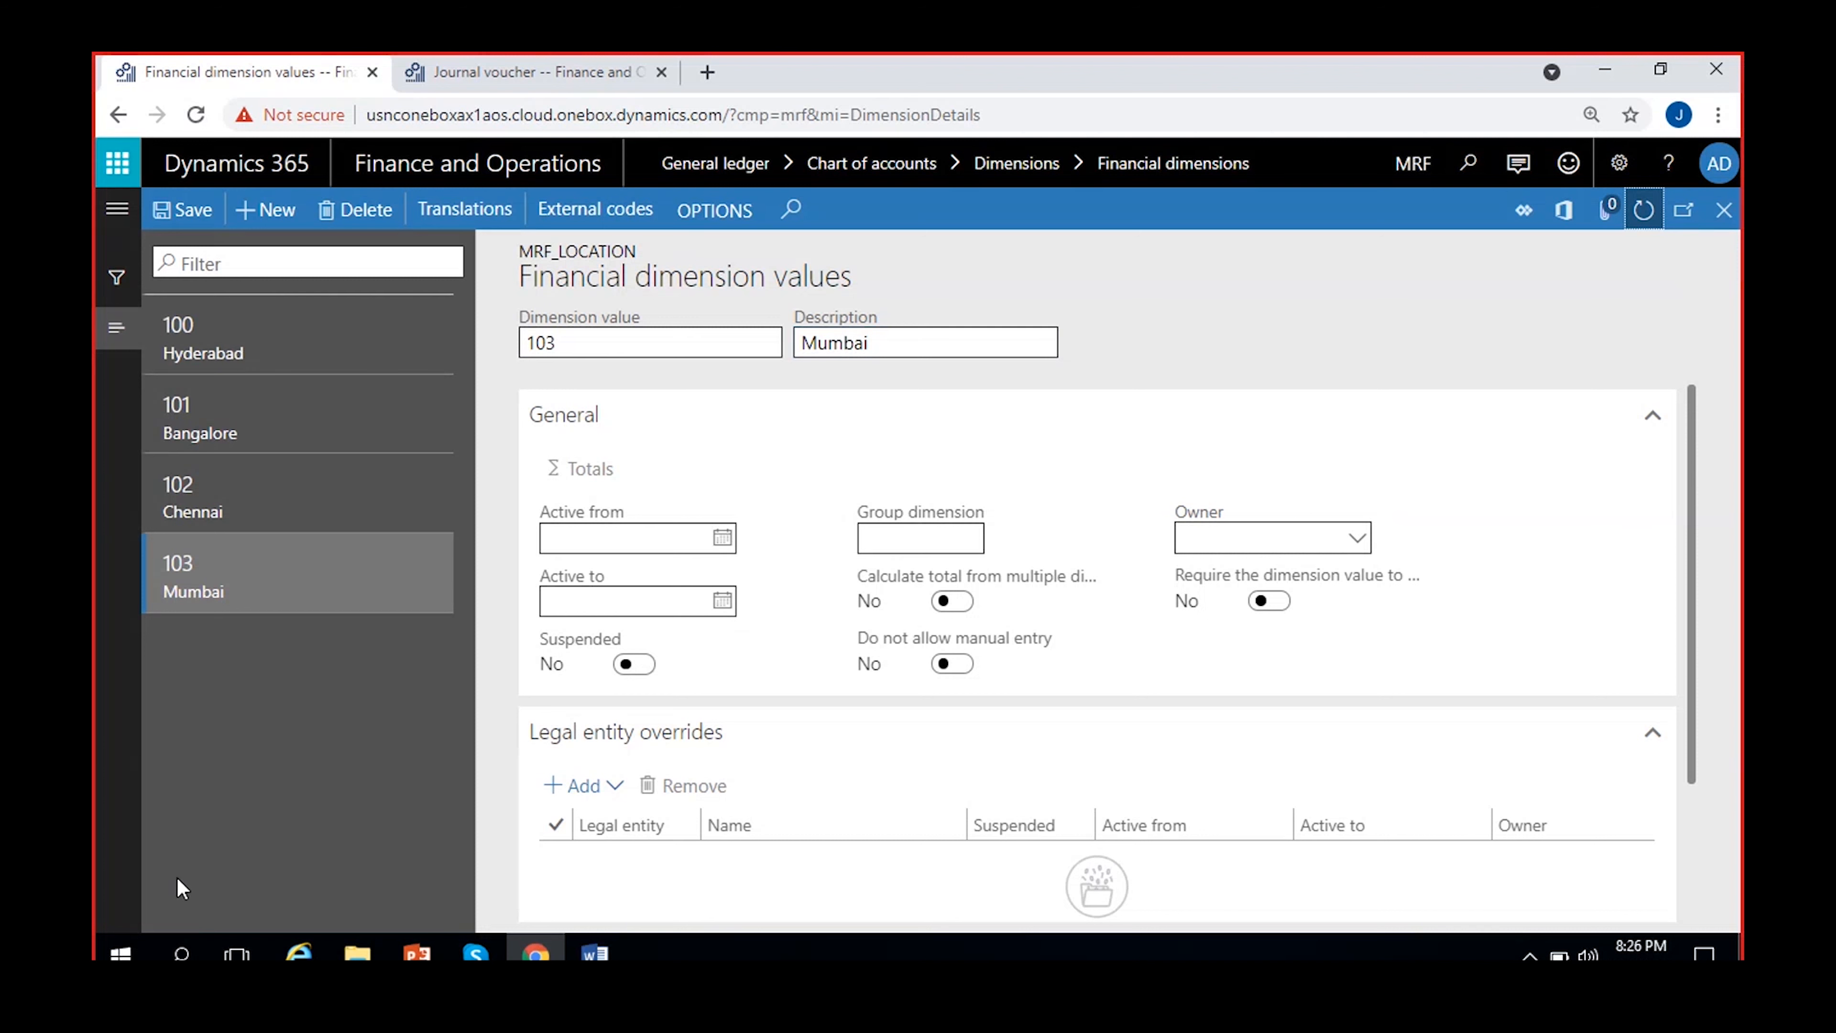
click(209, 339)
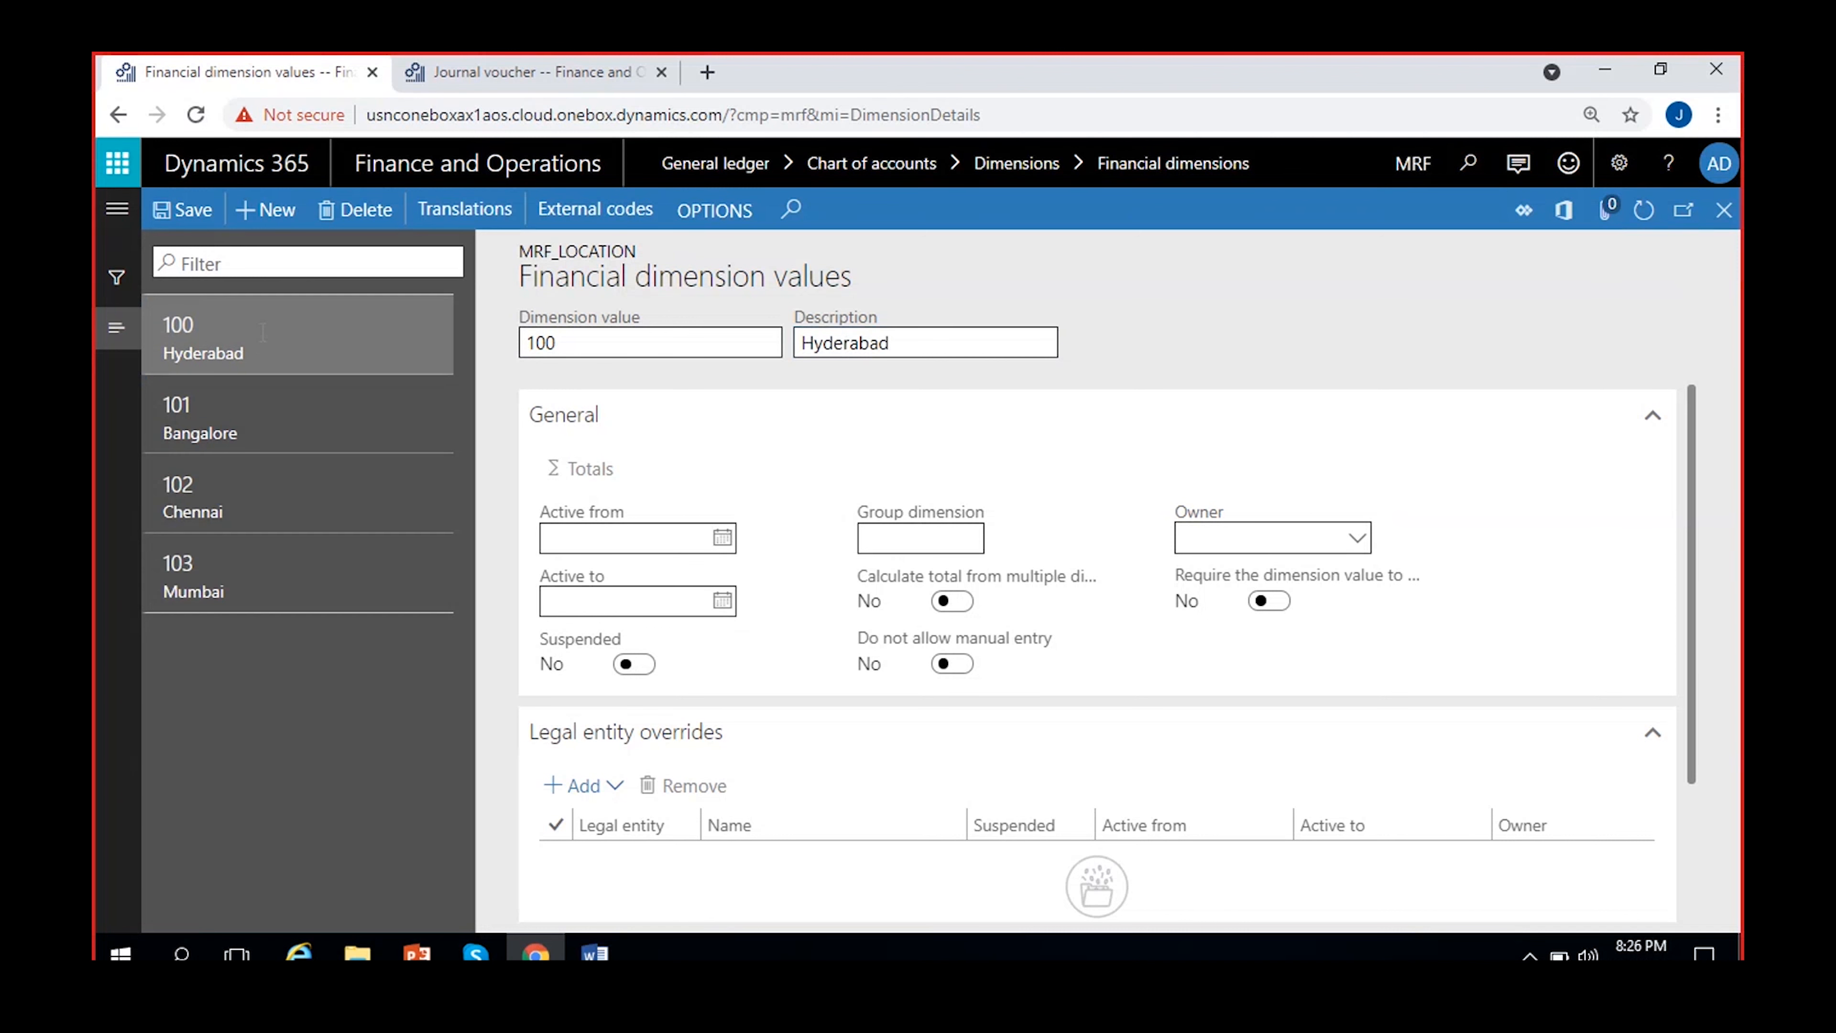
click(274, 430)
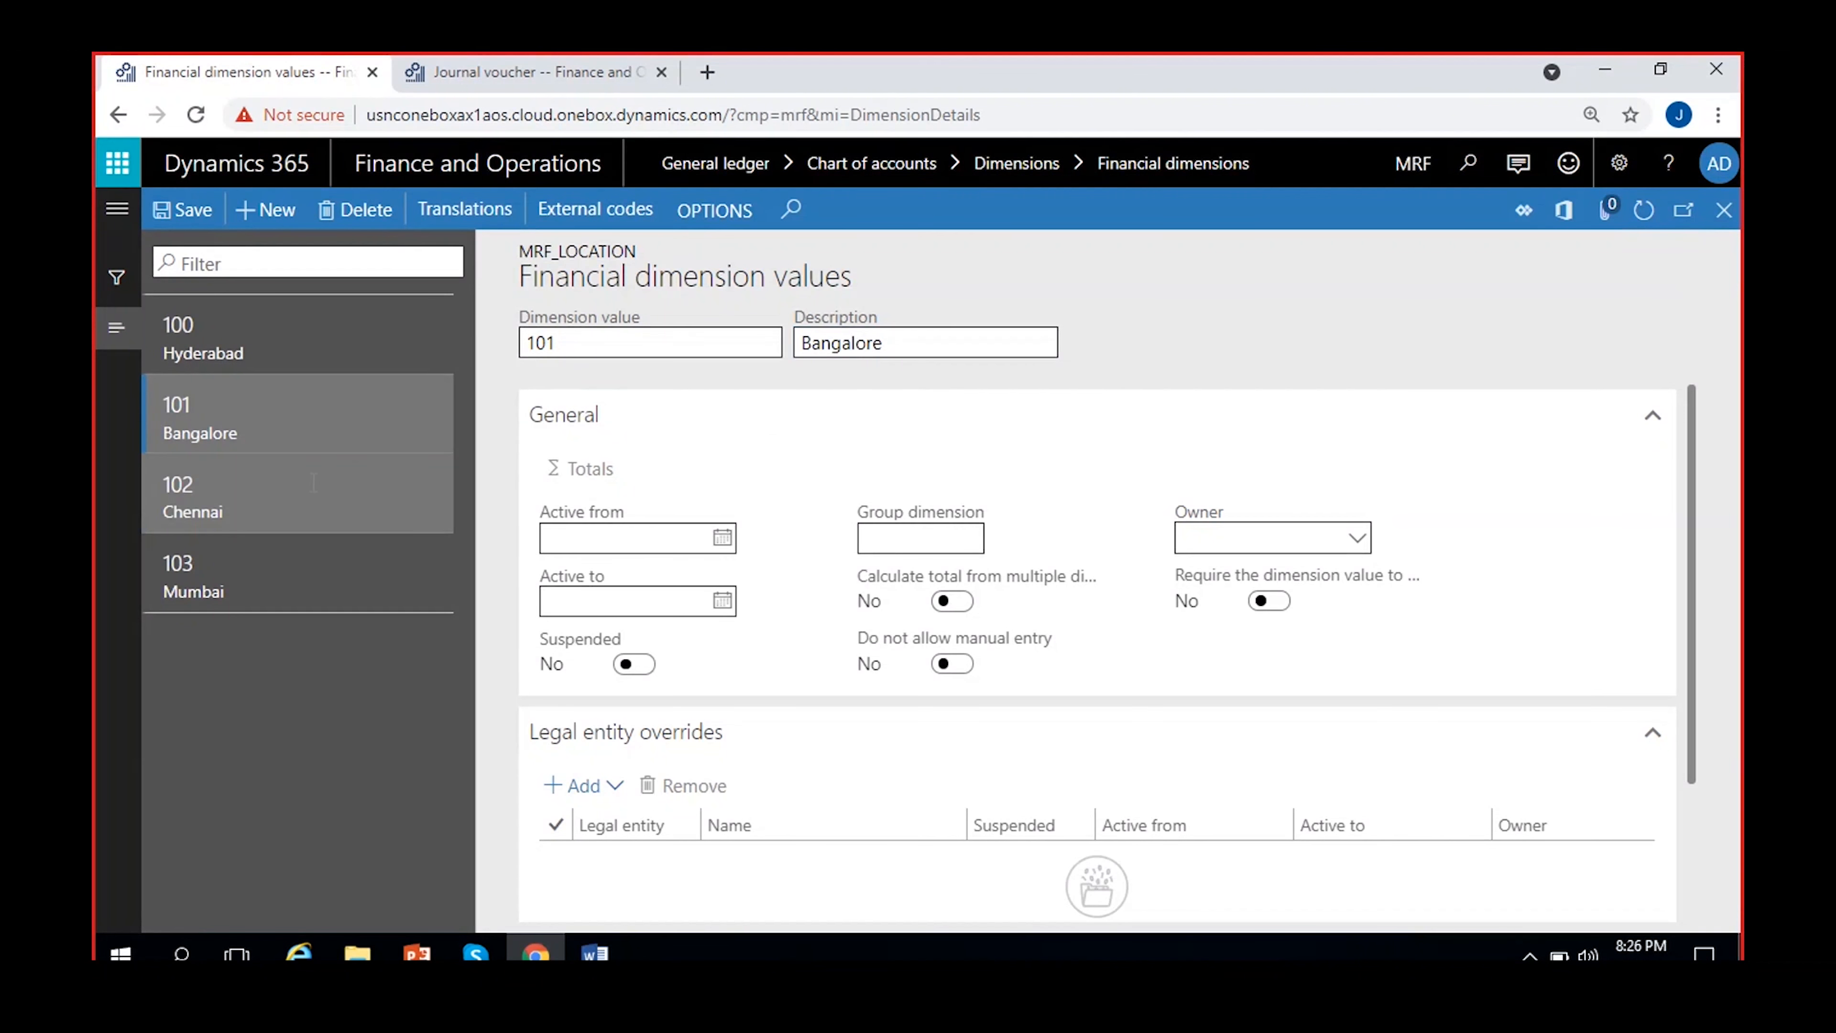
click(332, 468)
click(304, 575)
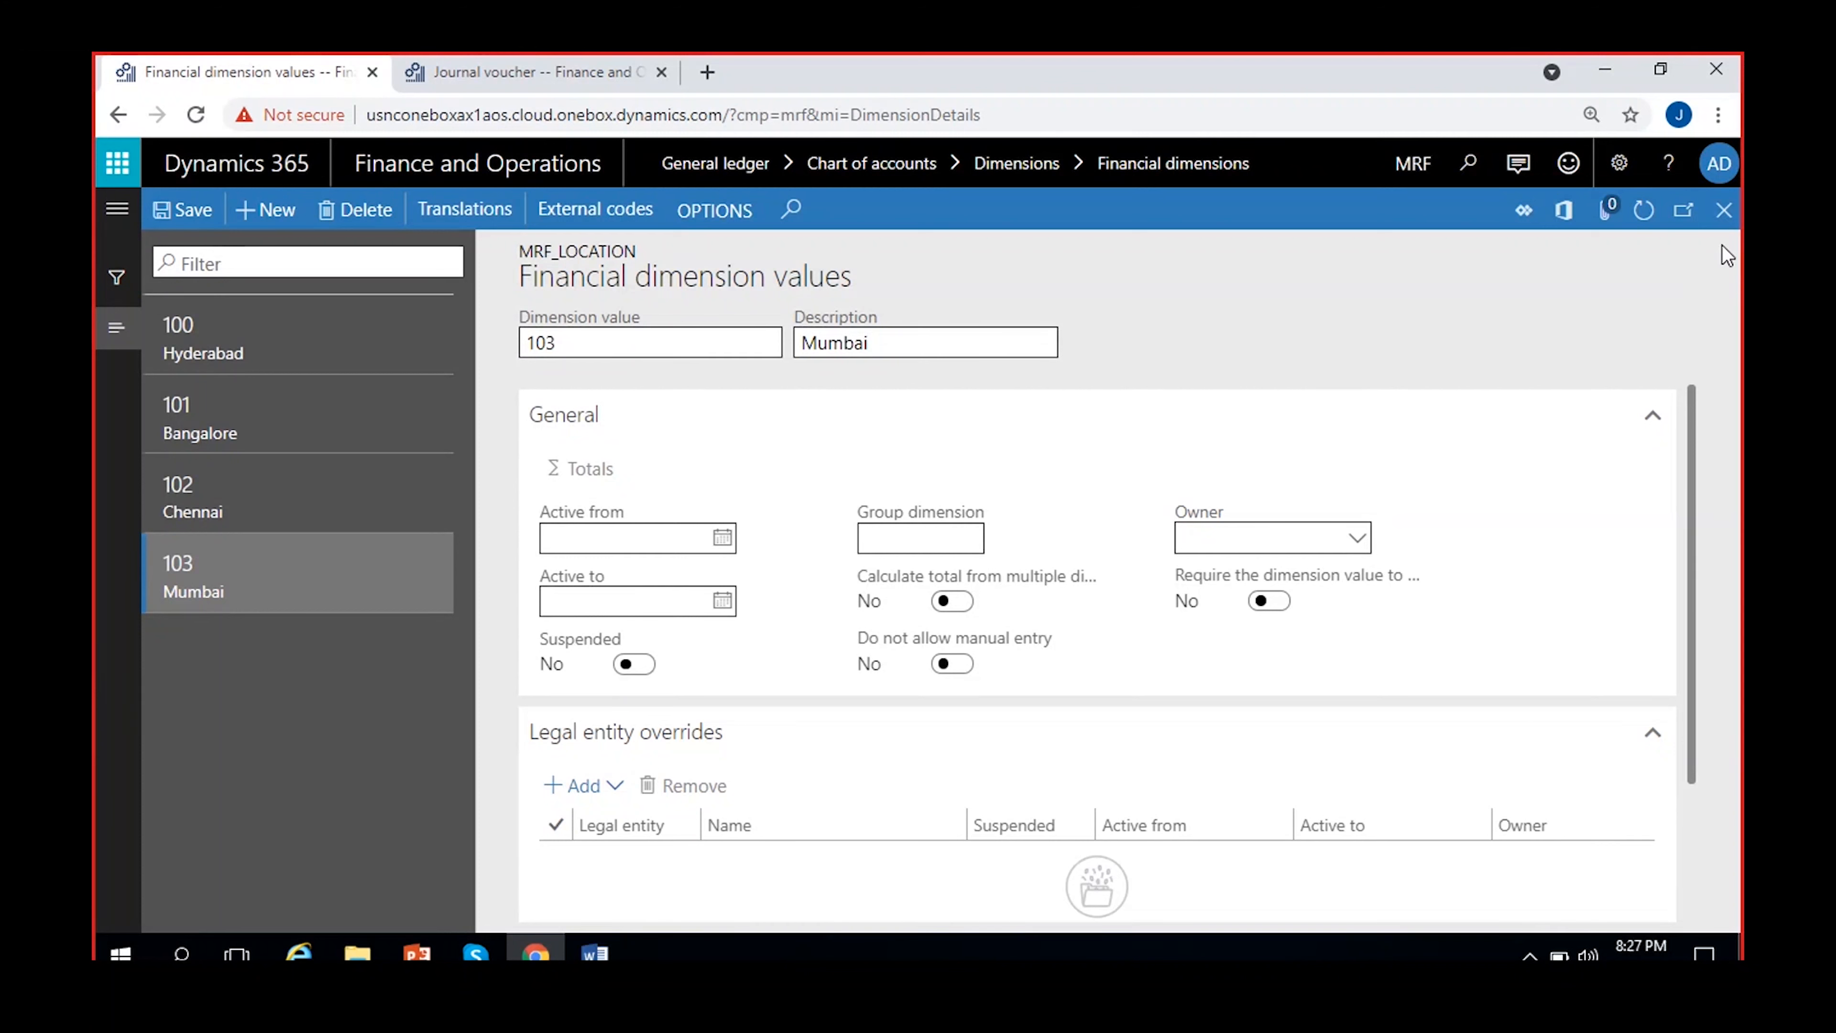
click(1724, 210)
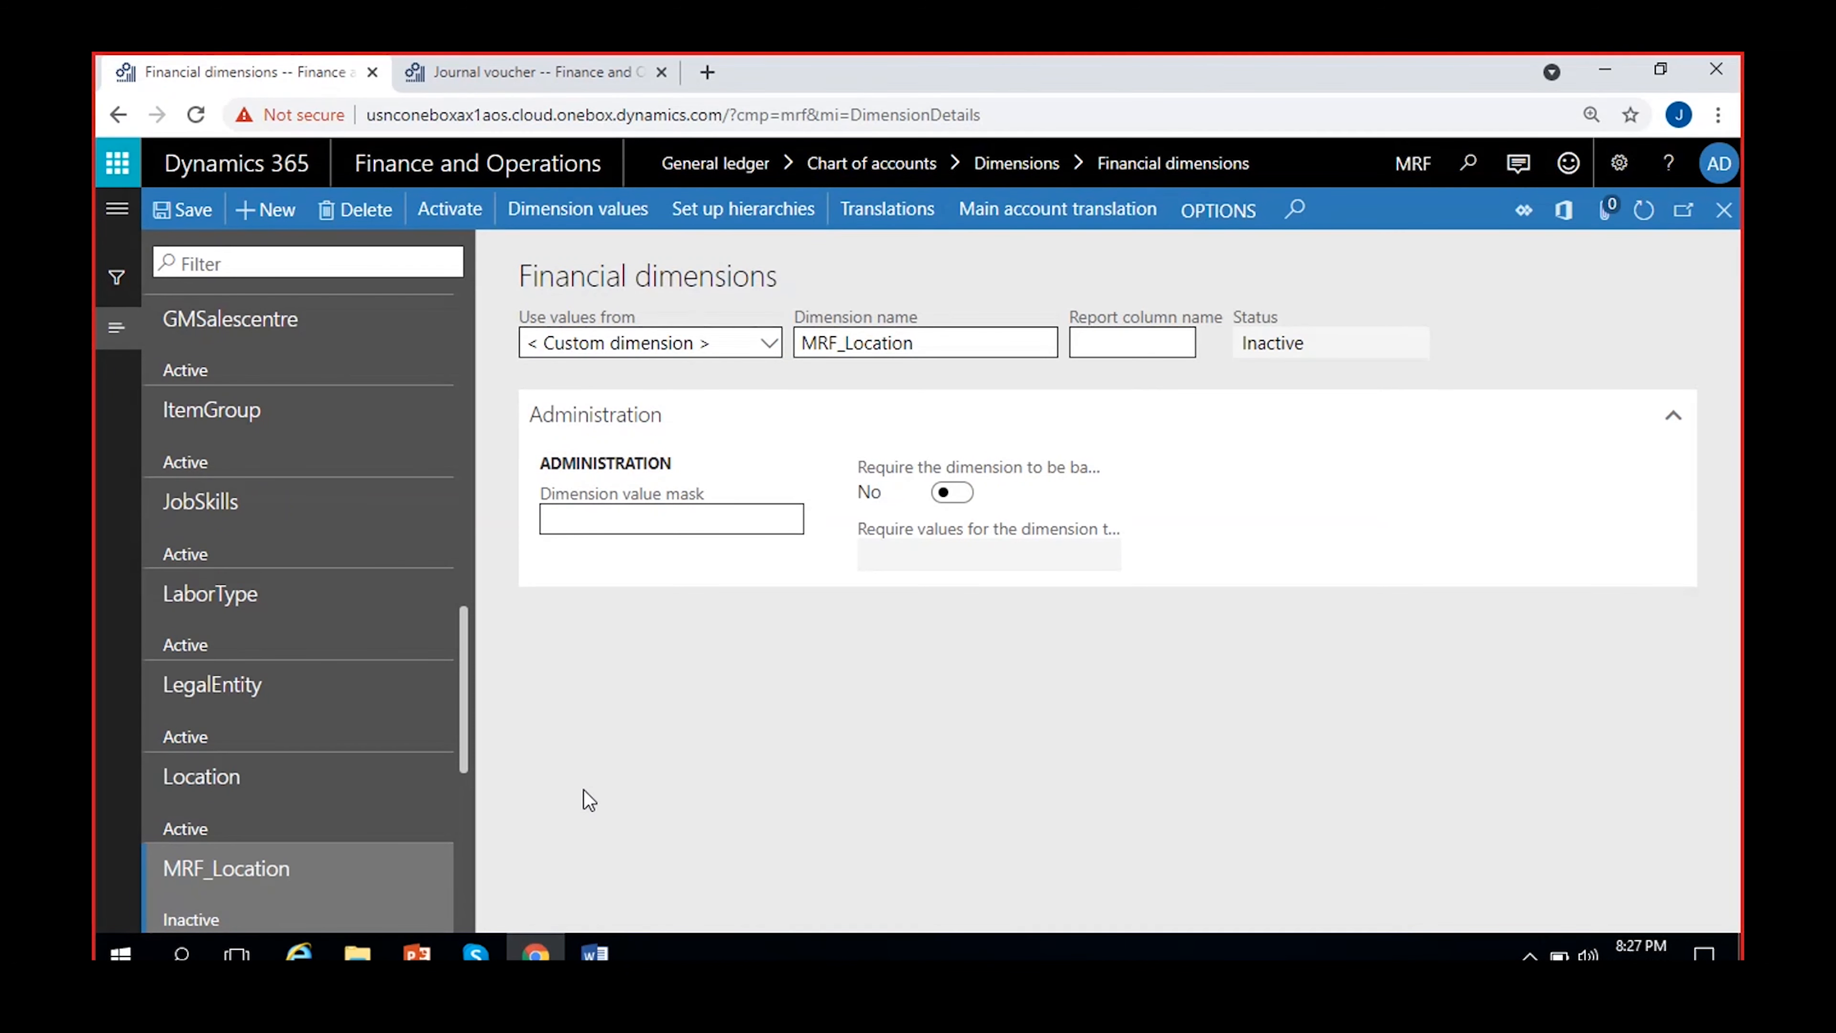
Create a new financial dimension using values from < Custom dimension >, name it MRF_Department and save it
click(264, 212)
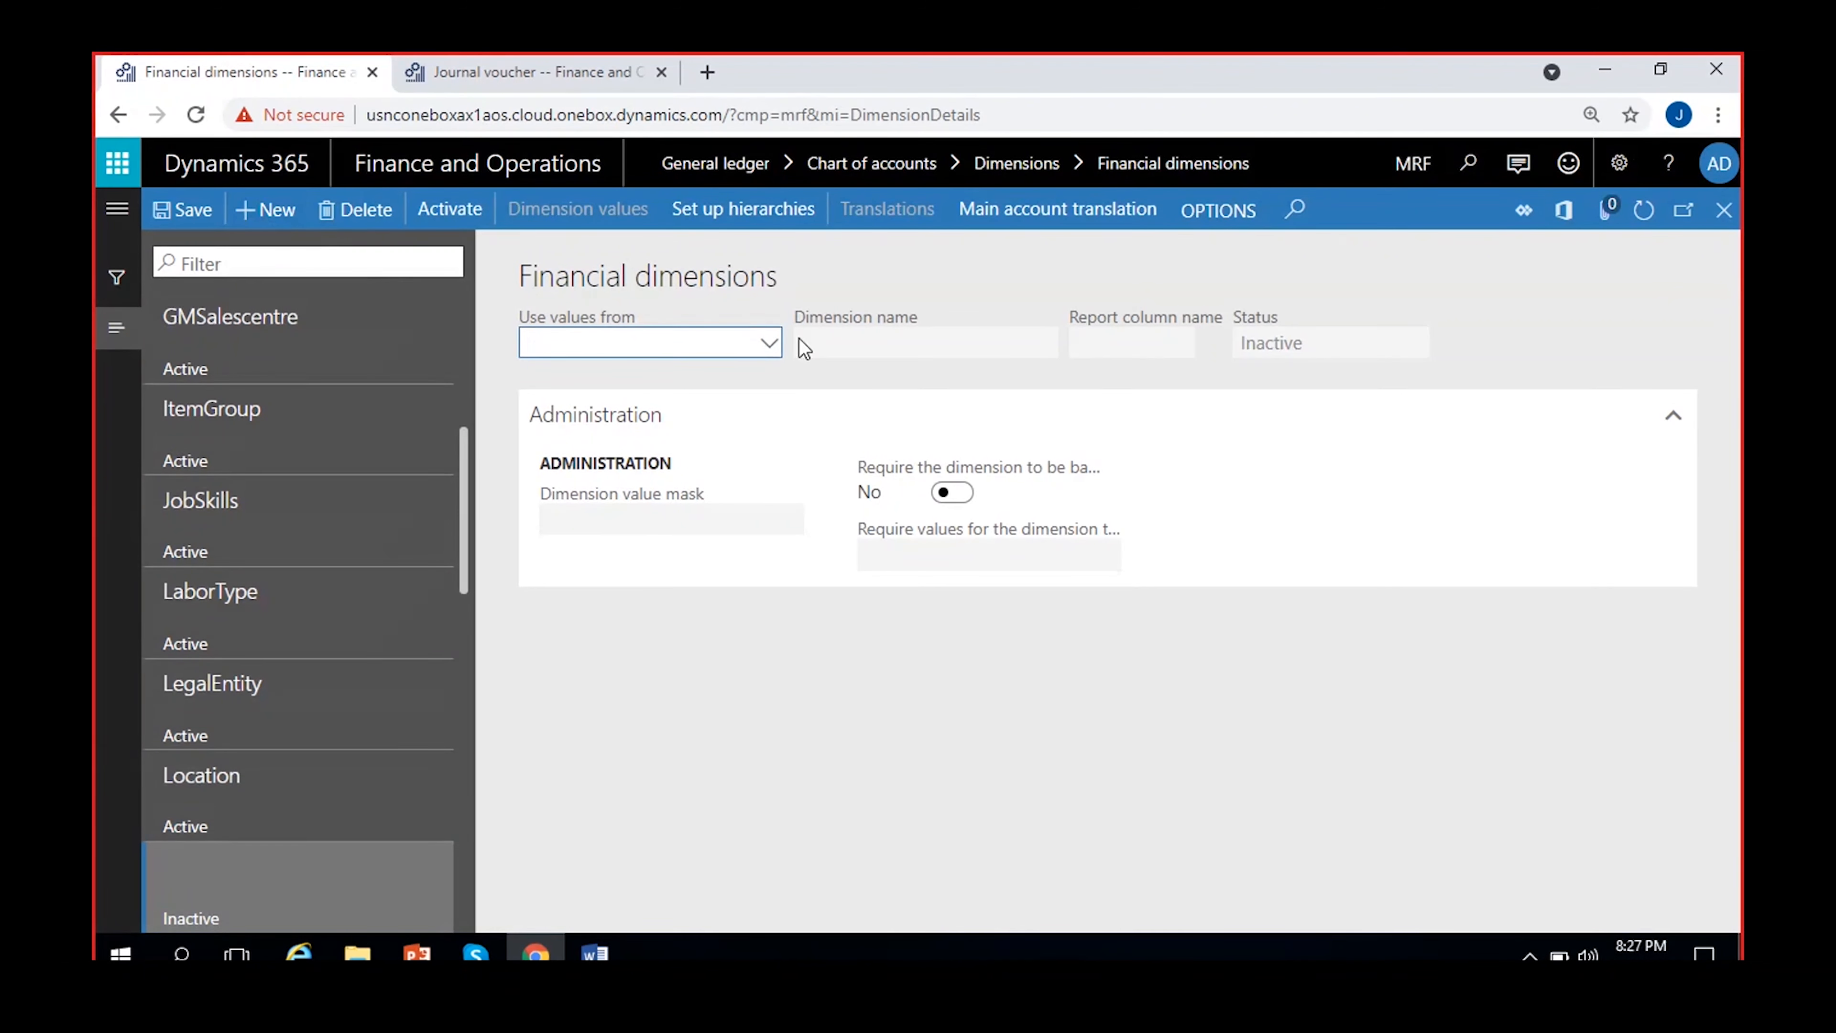
click(766, 344)
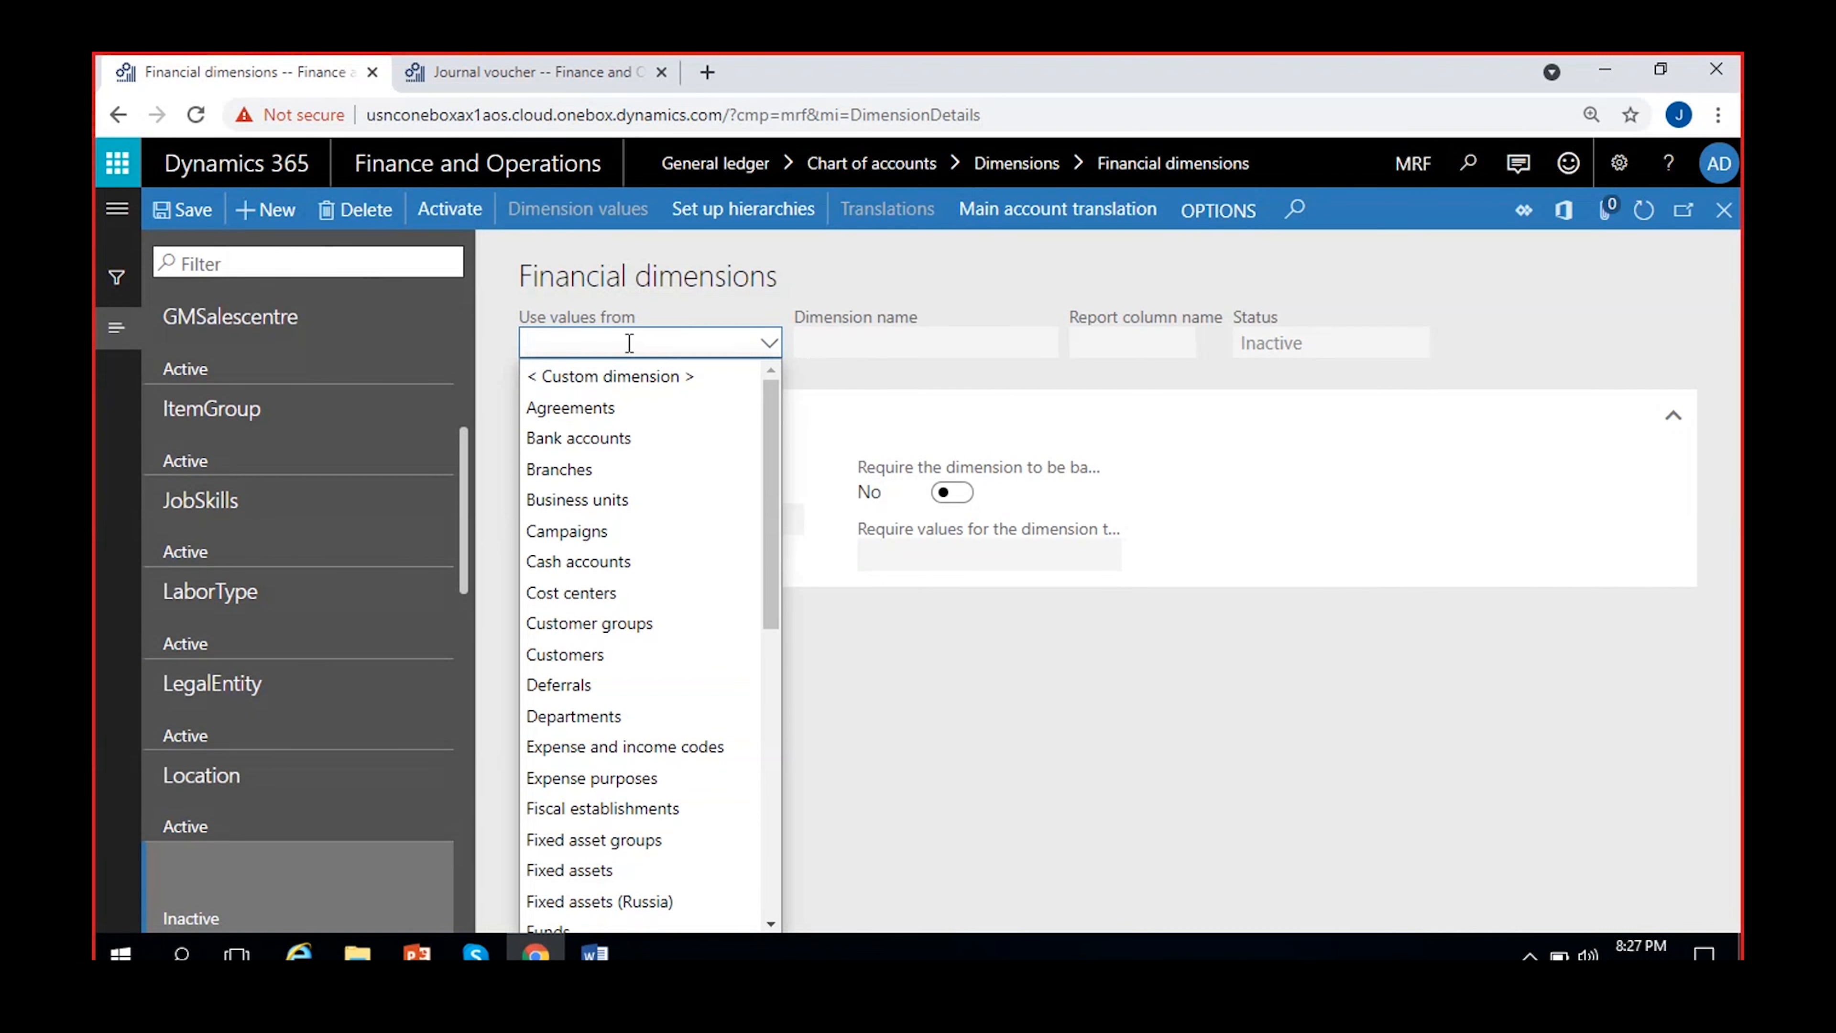
click(618, 379)
click(857, 338)
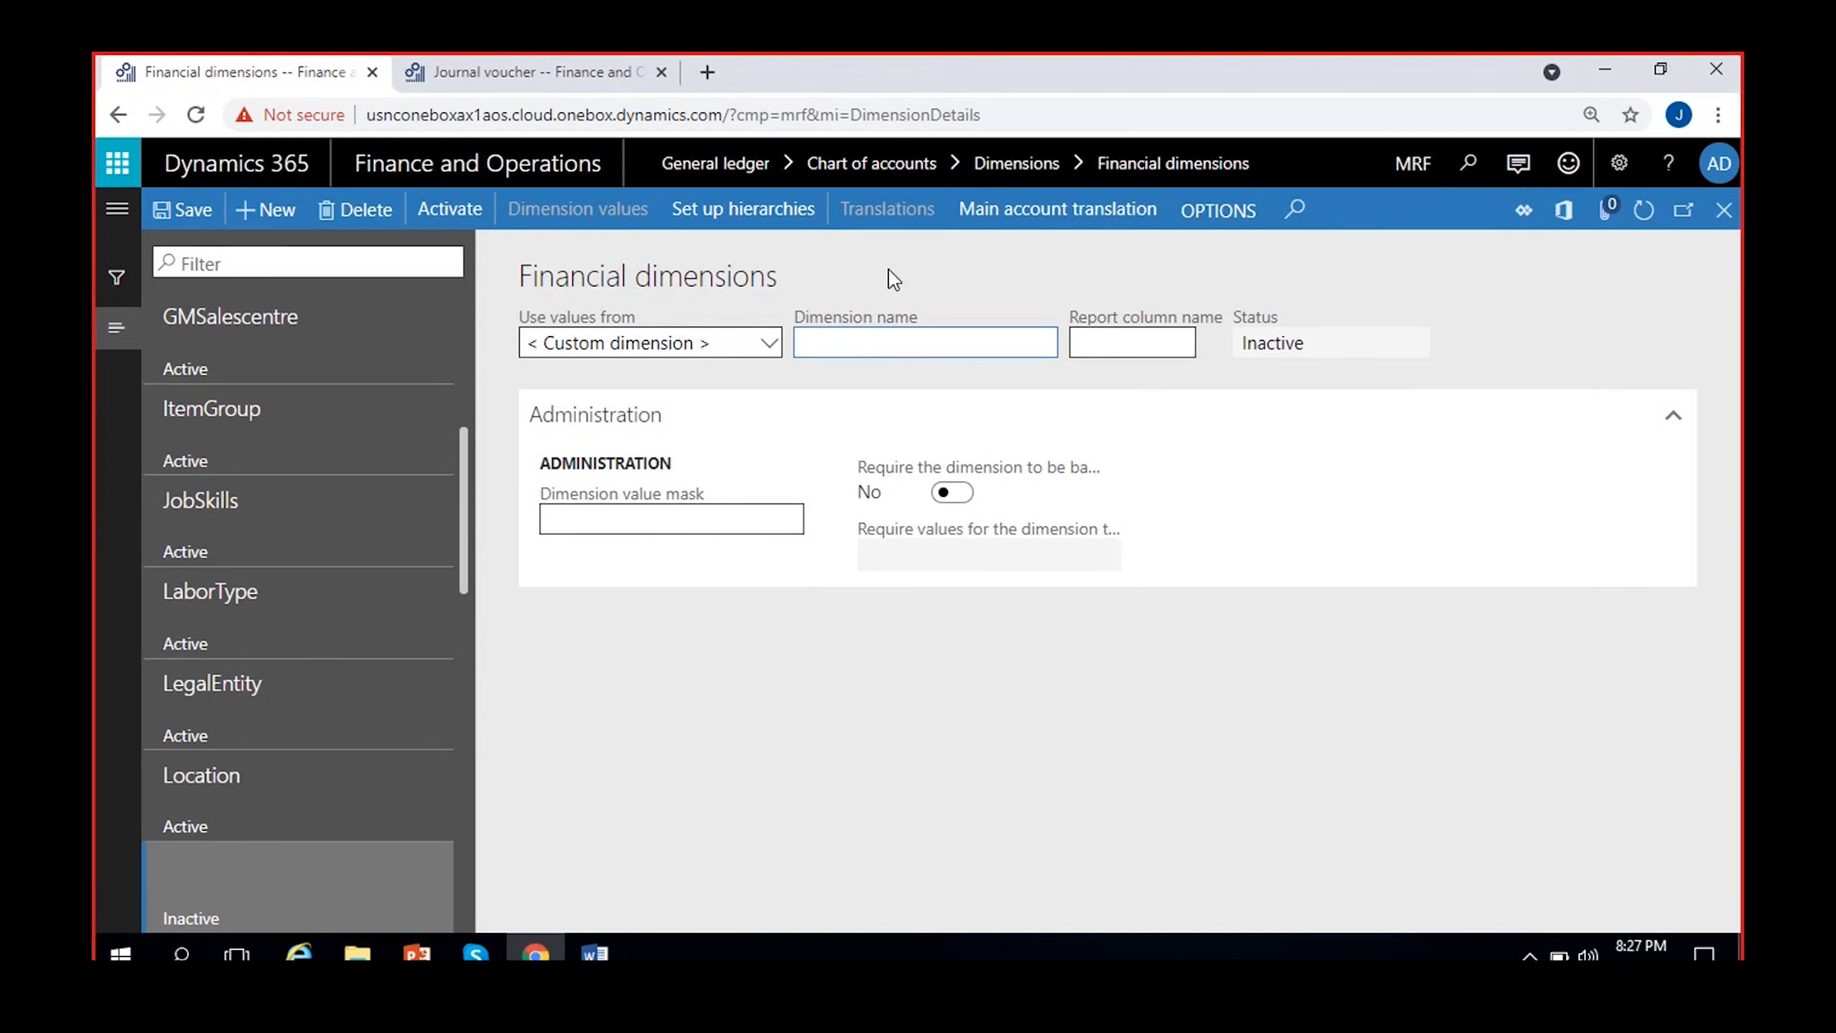
text(MRF_Department)
click(969, 302)
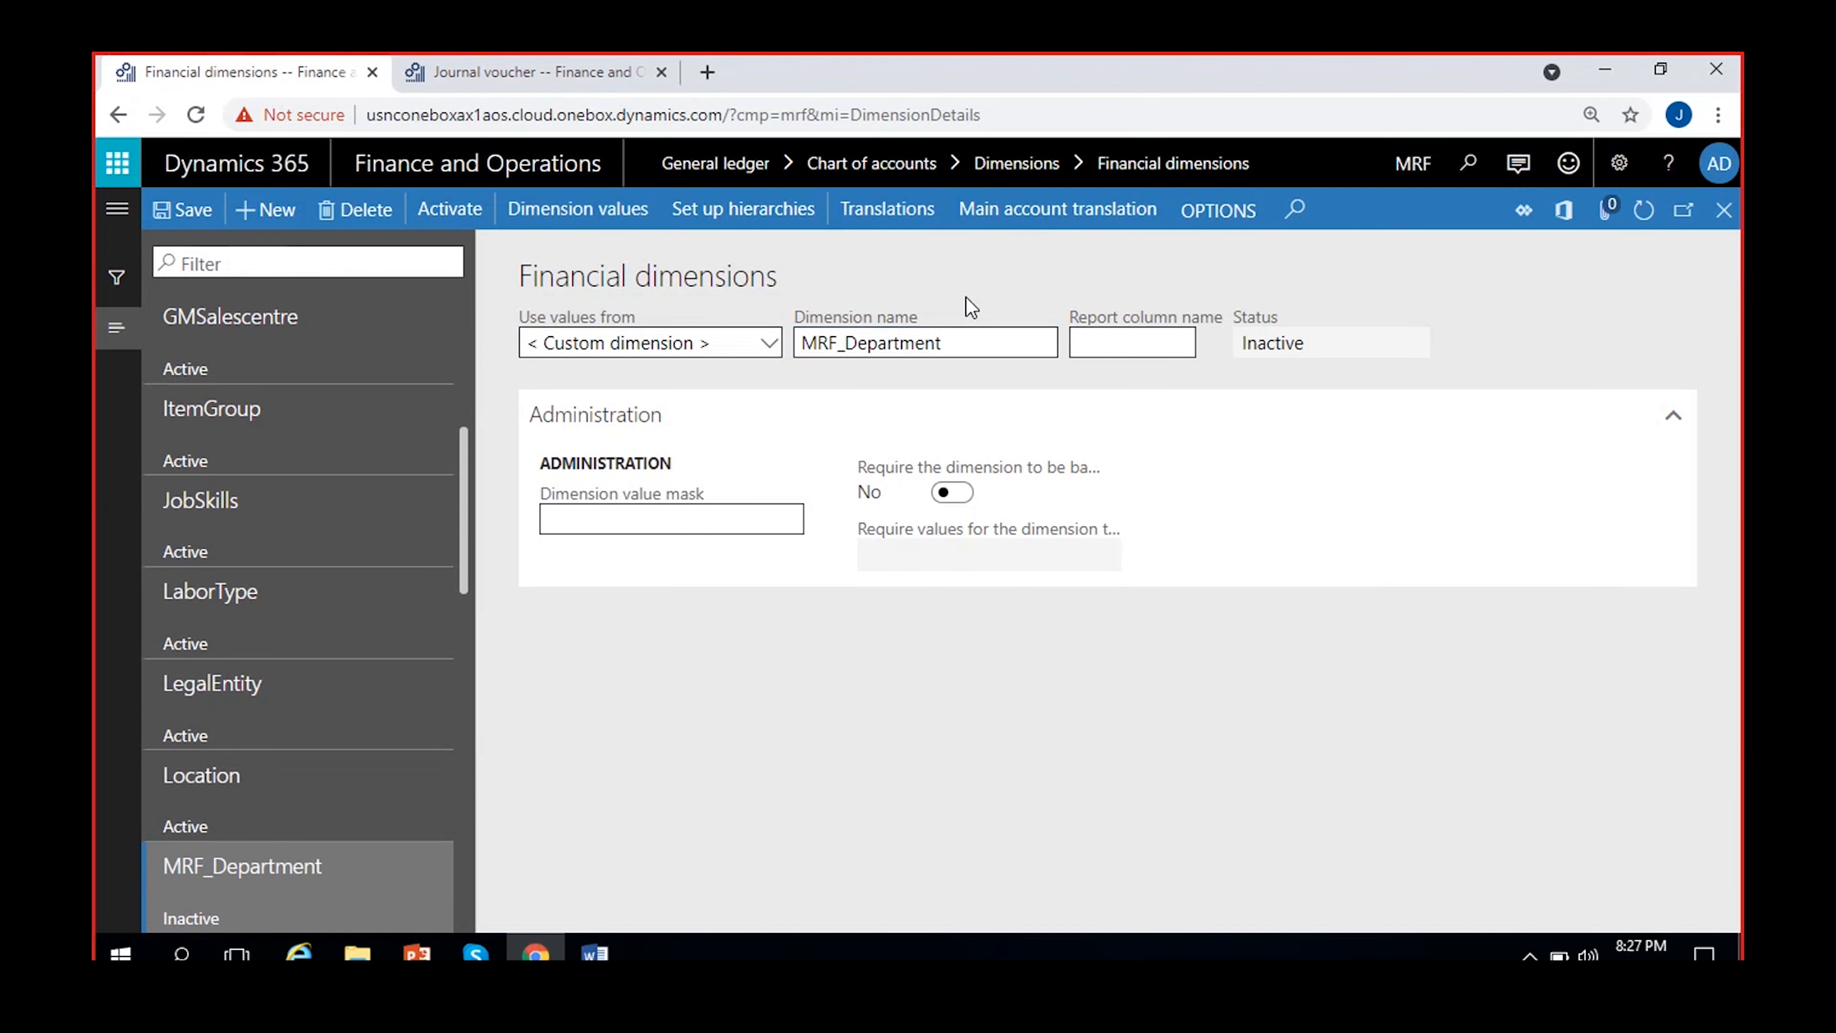
click(186, 215)
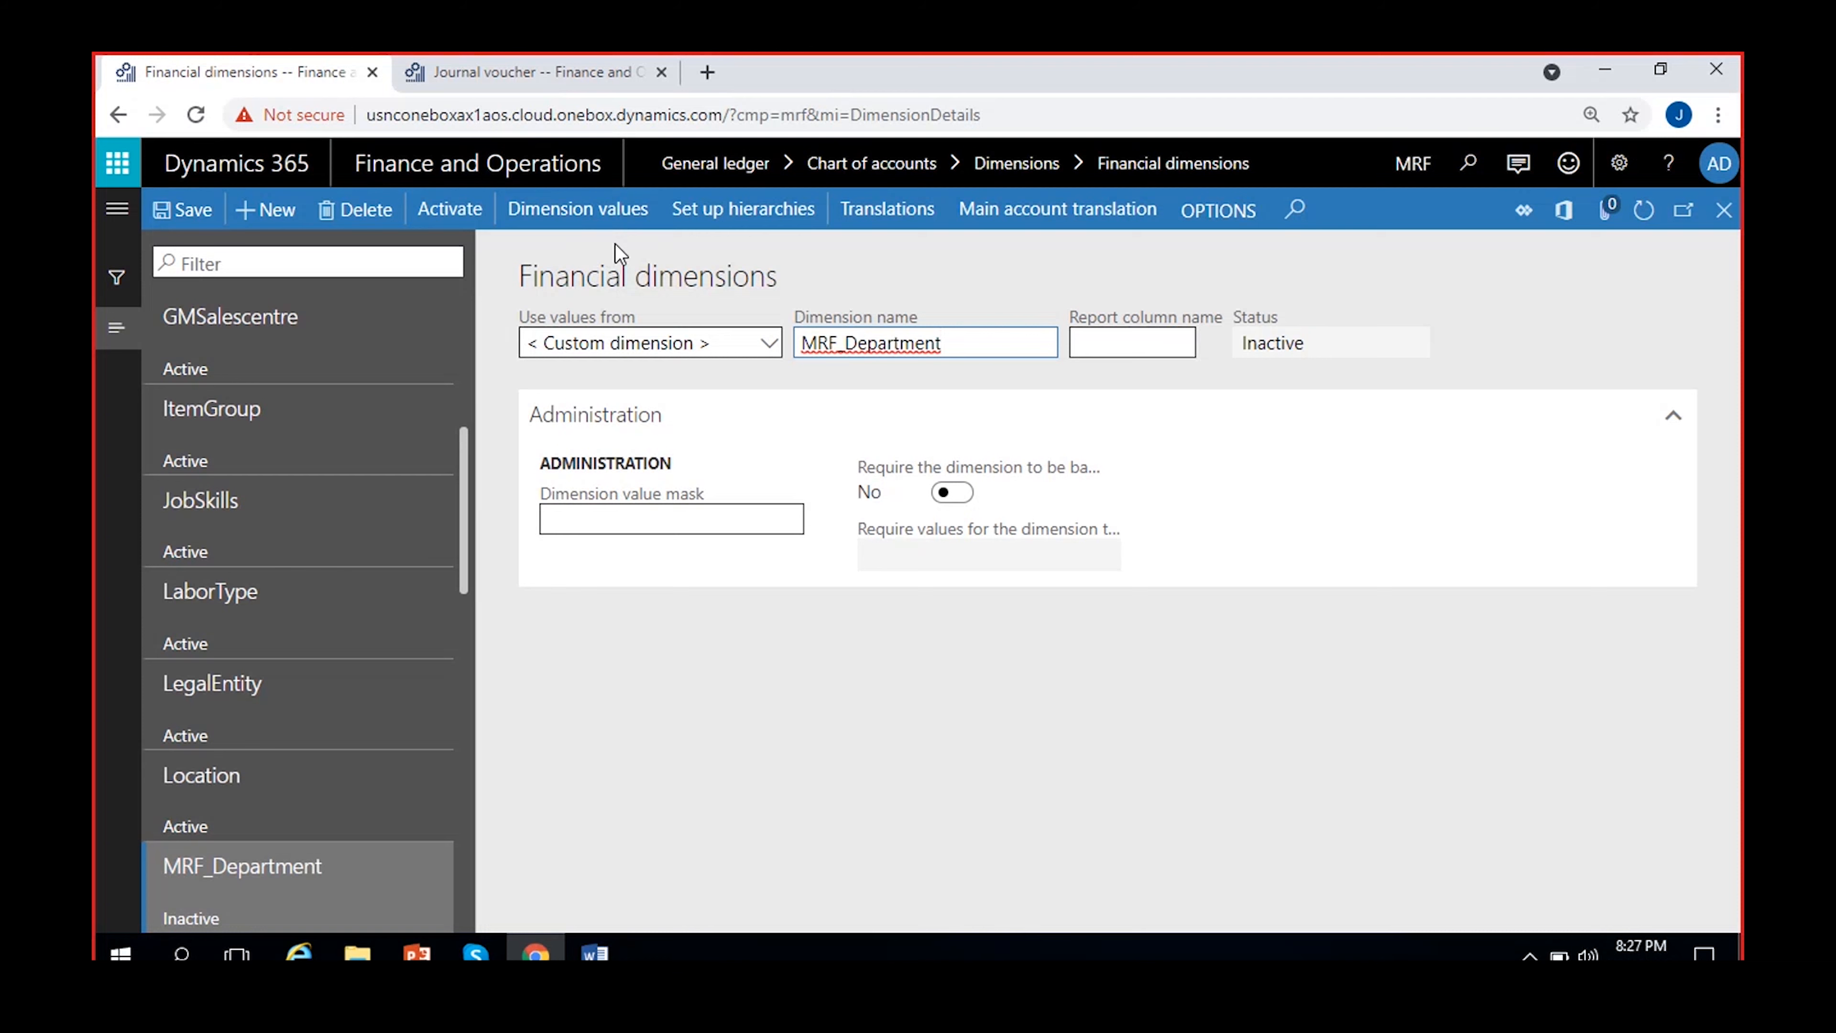
Open the dimension values of MRF_Department, dismiss the edit notice and add value 200 with the description Finance
click(586, 213)
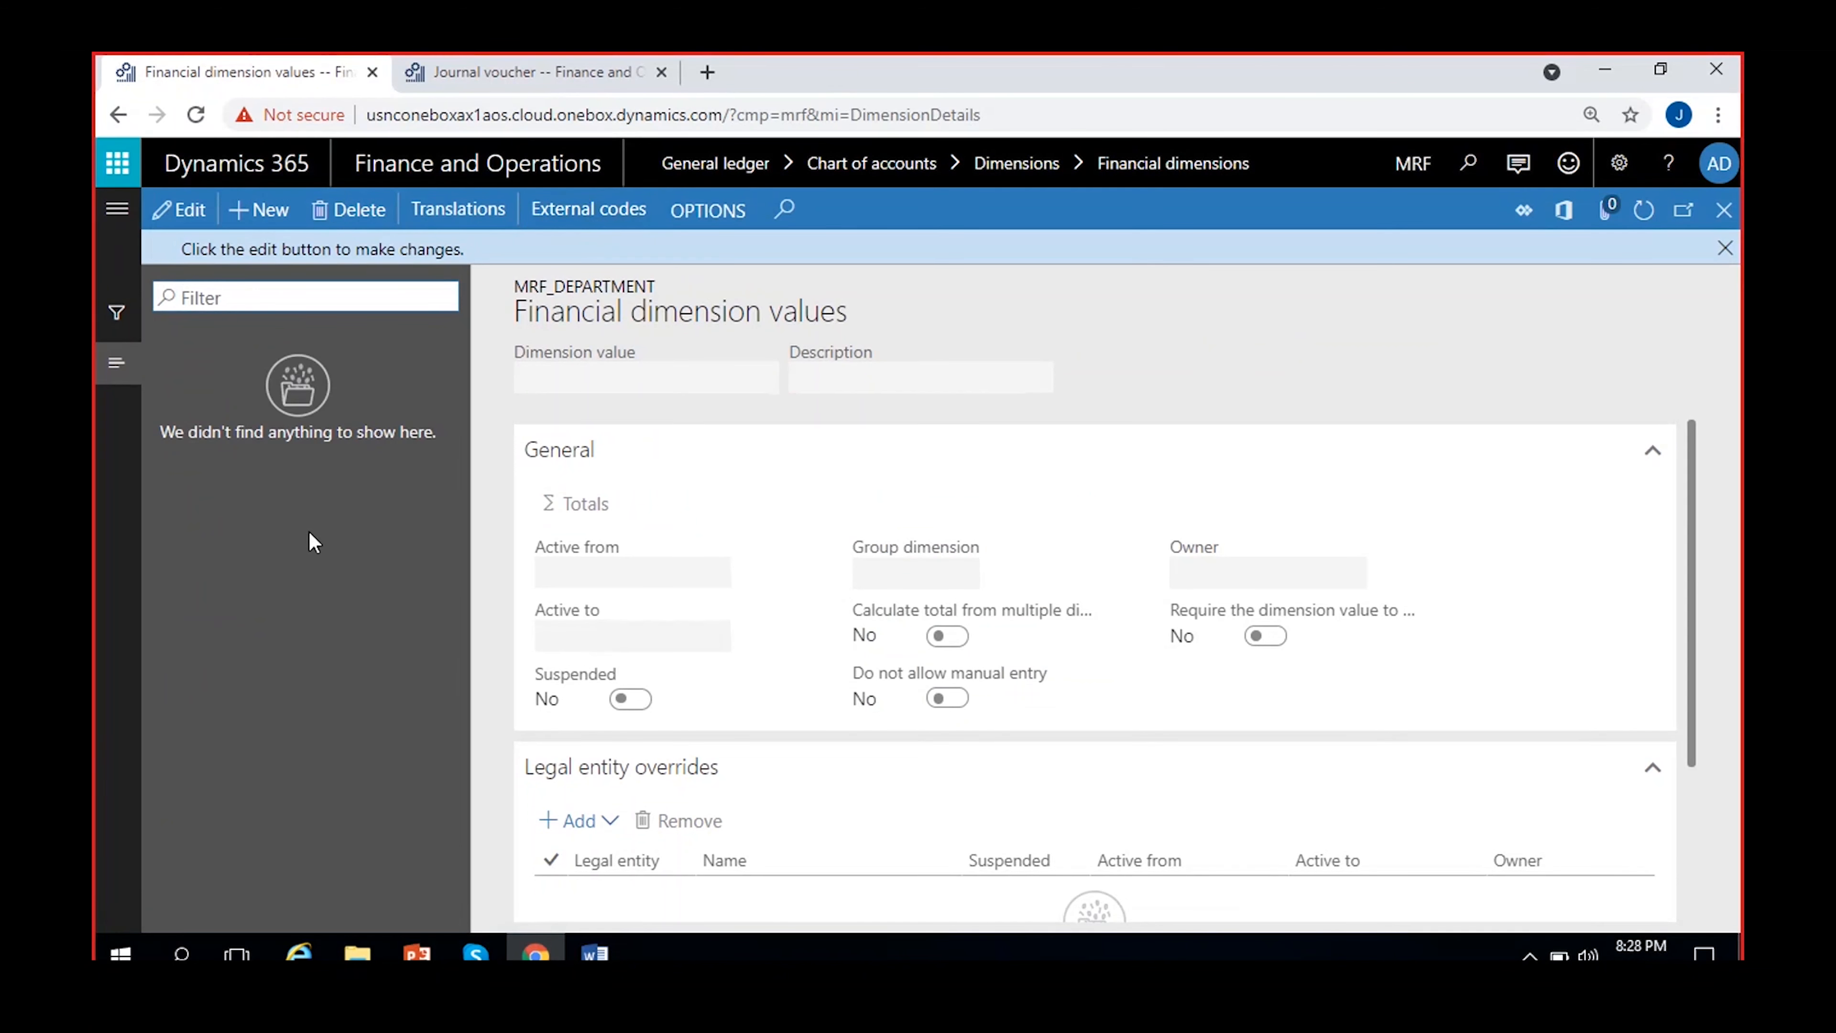
click(1720, 256)
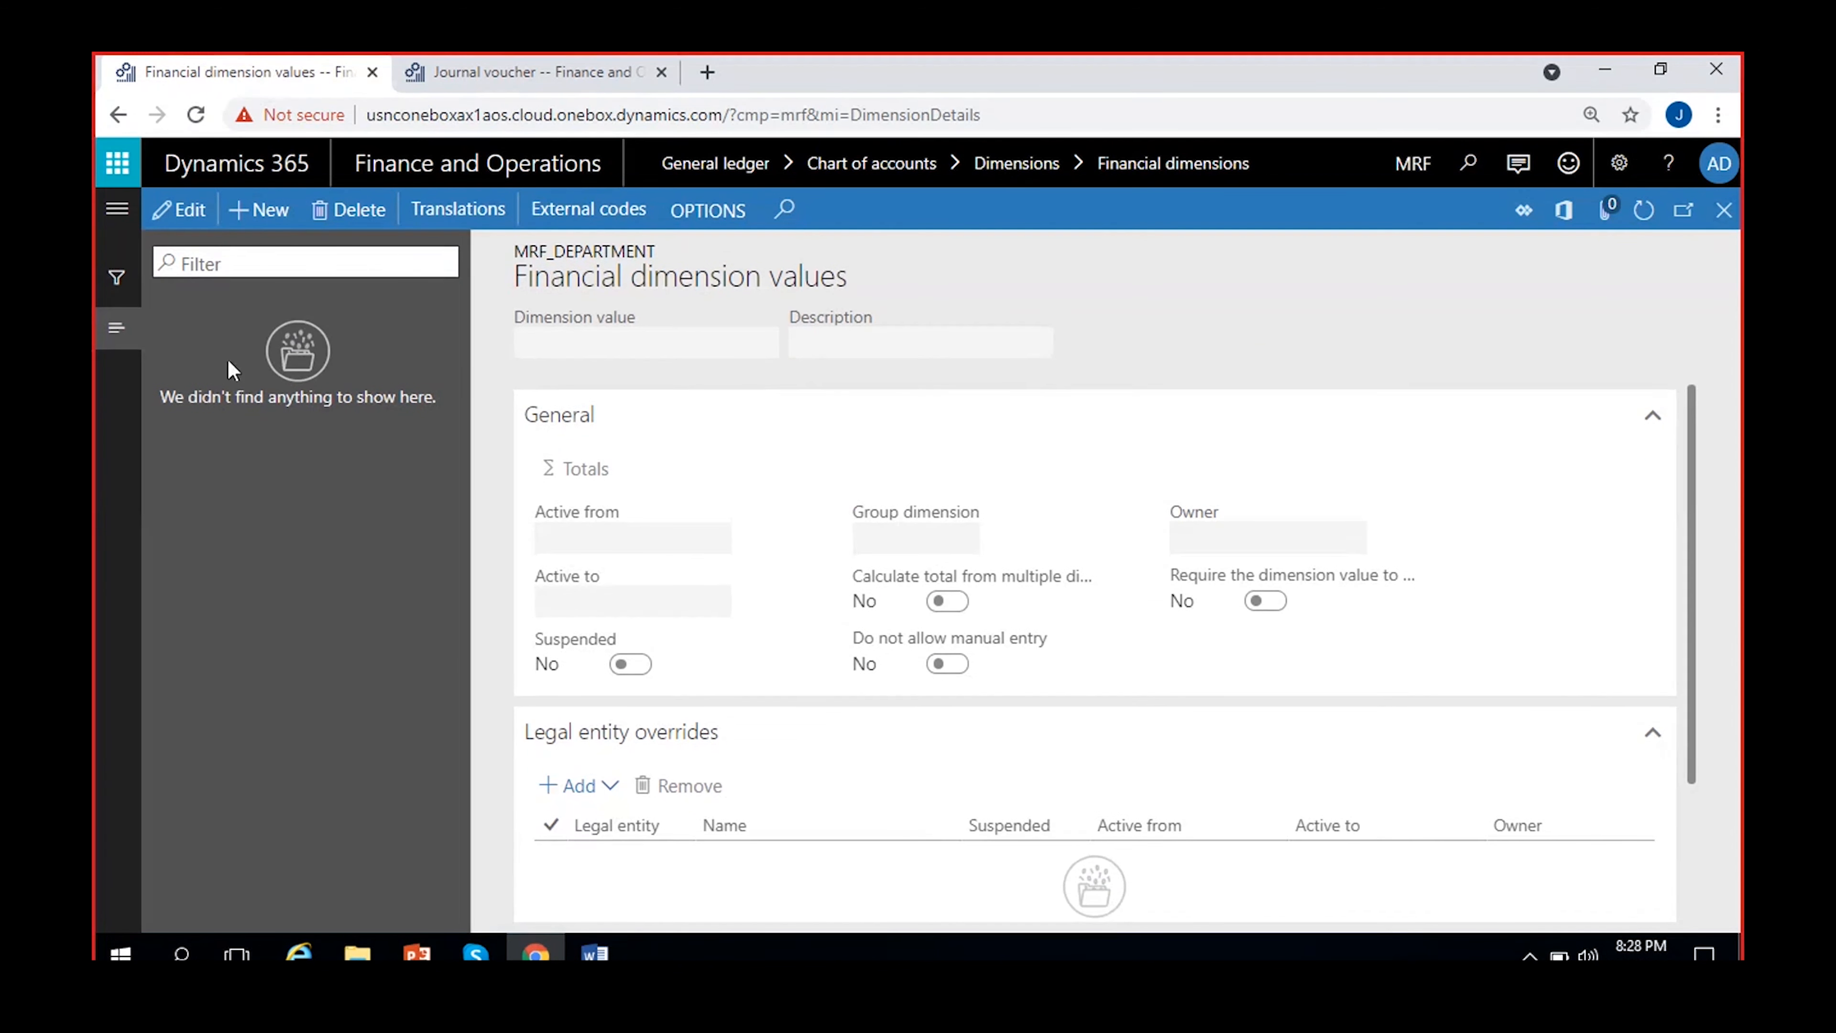
click(260, 216)
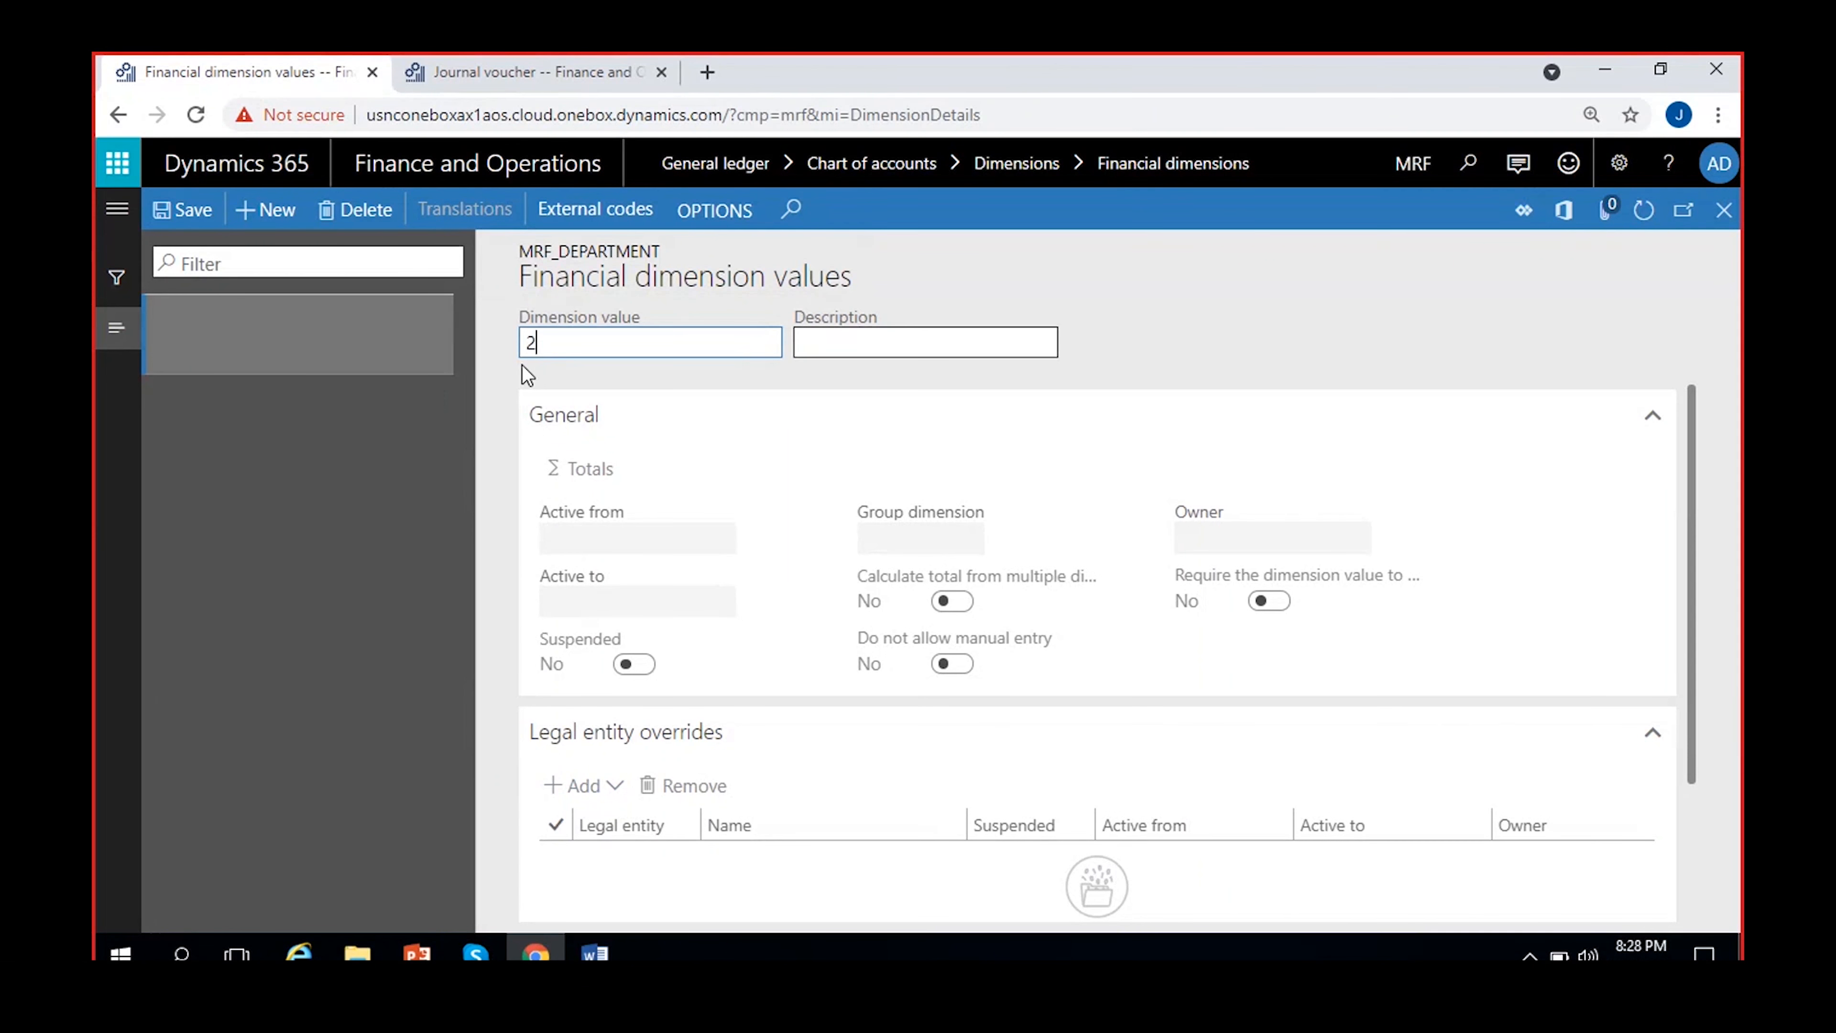
text(200)
click(923, 343)
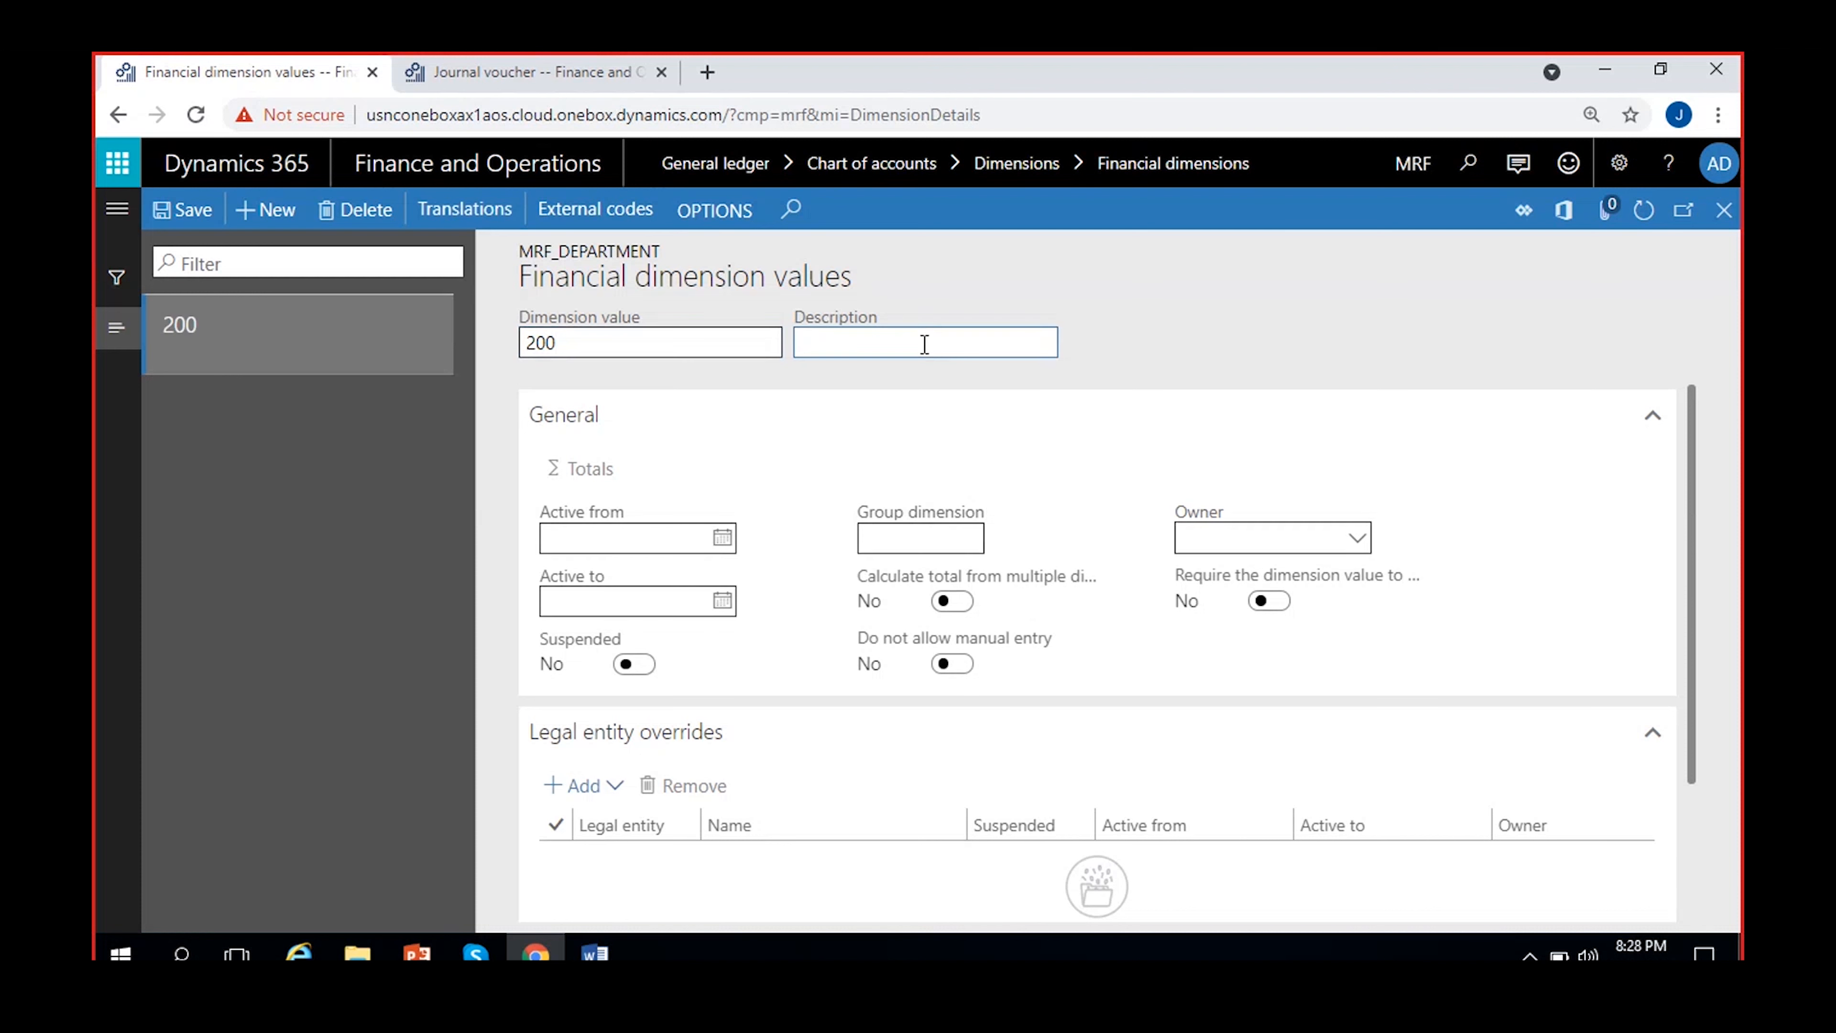
text(Finance)
click(1130, 353)
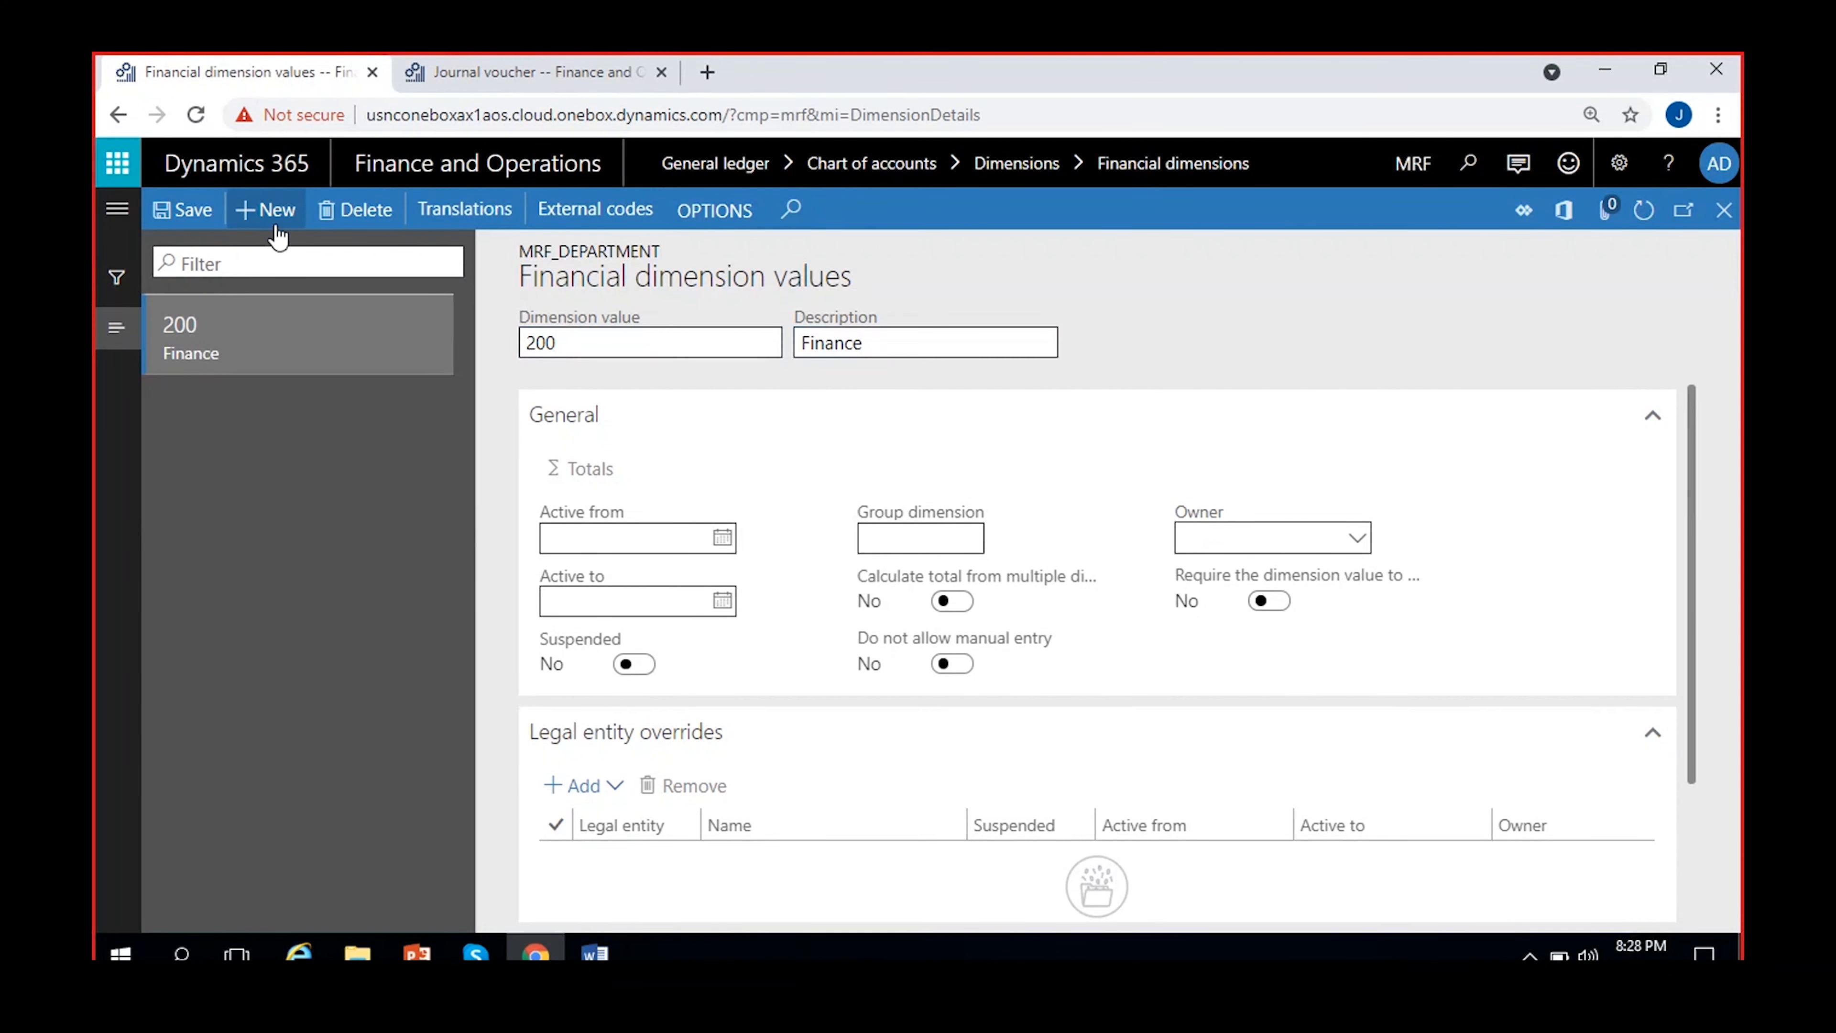
Add dimension value 201 with the description HR to MRF_Department
click(266, 210)
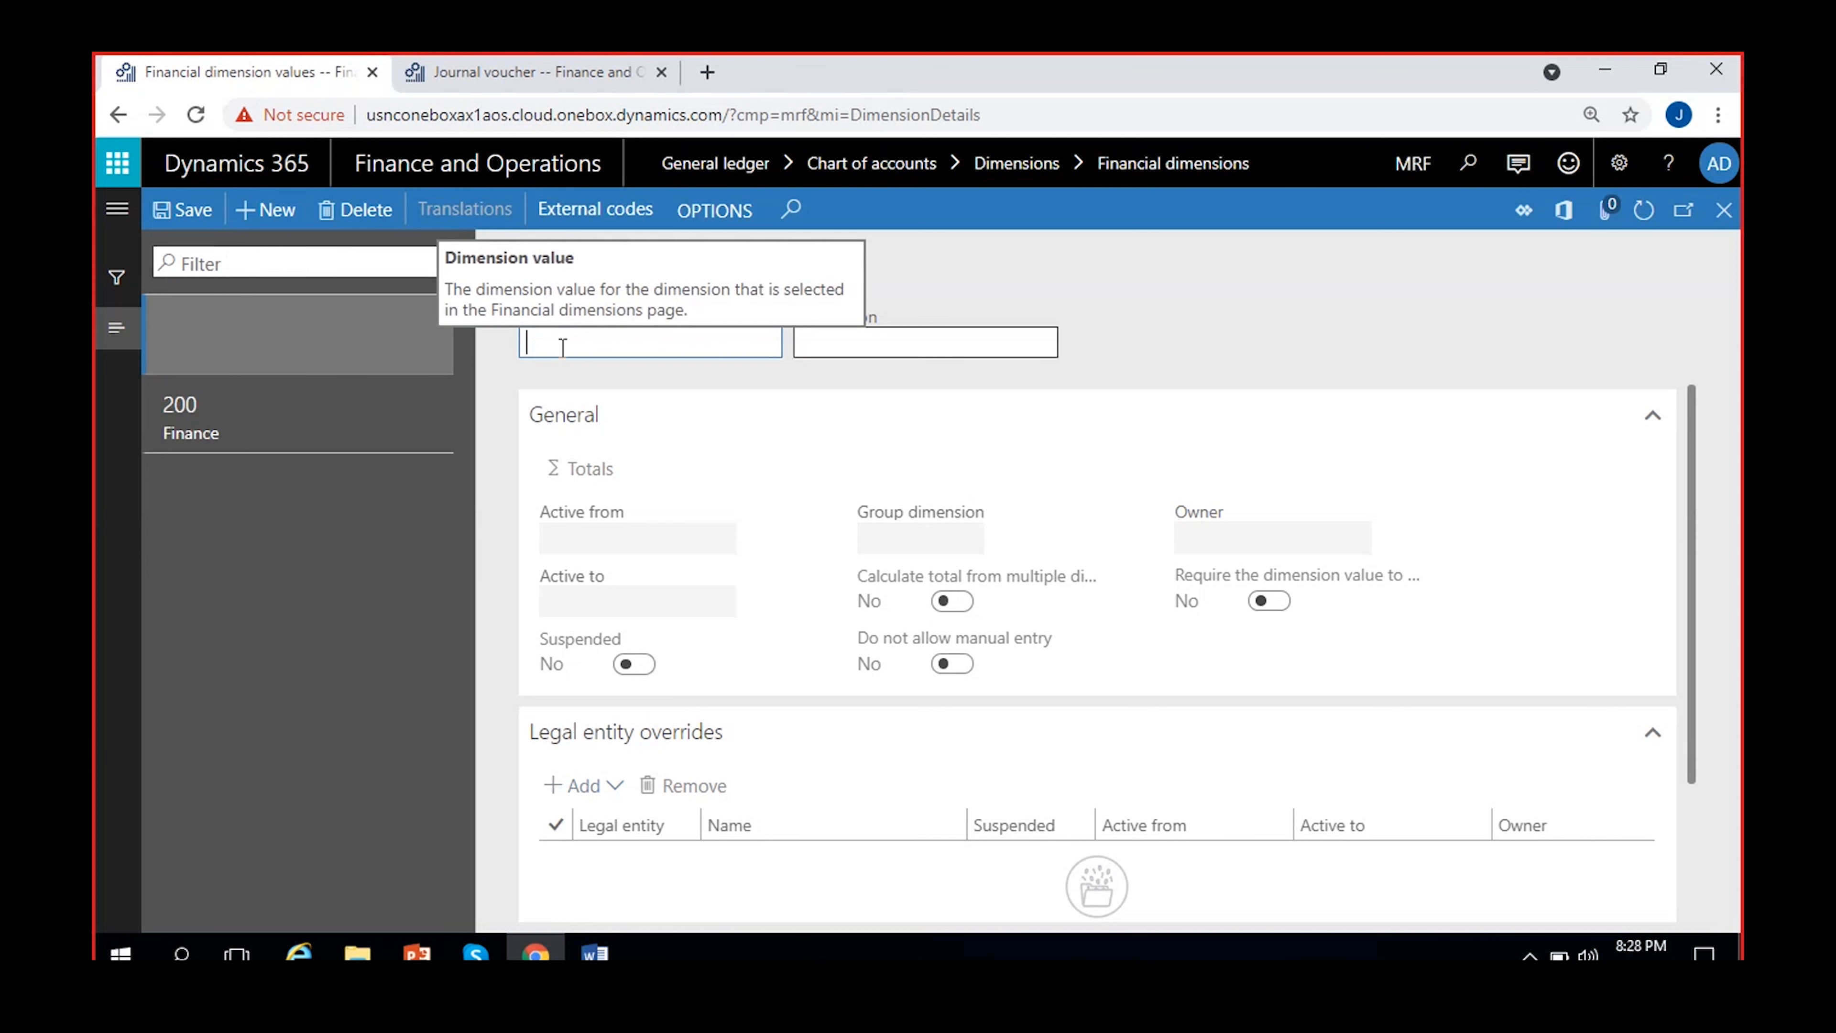
text(201)
click(902, 342)
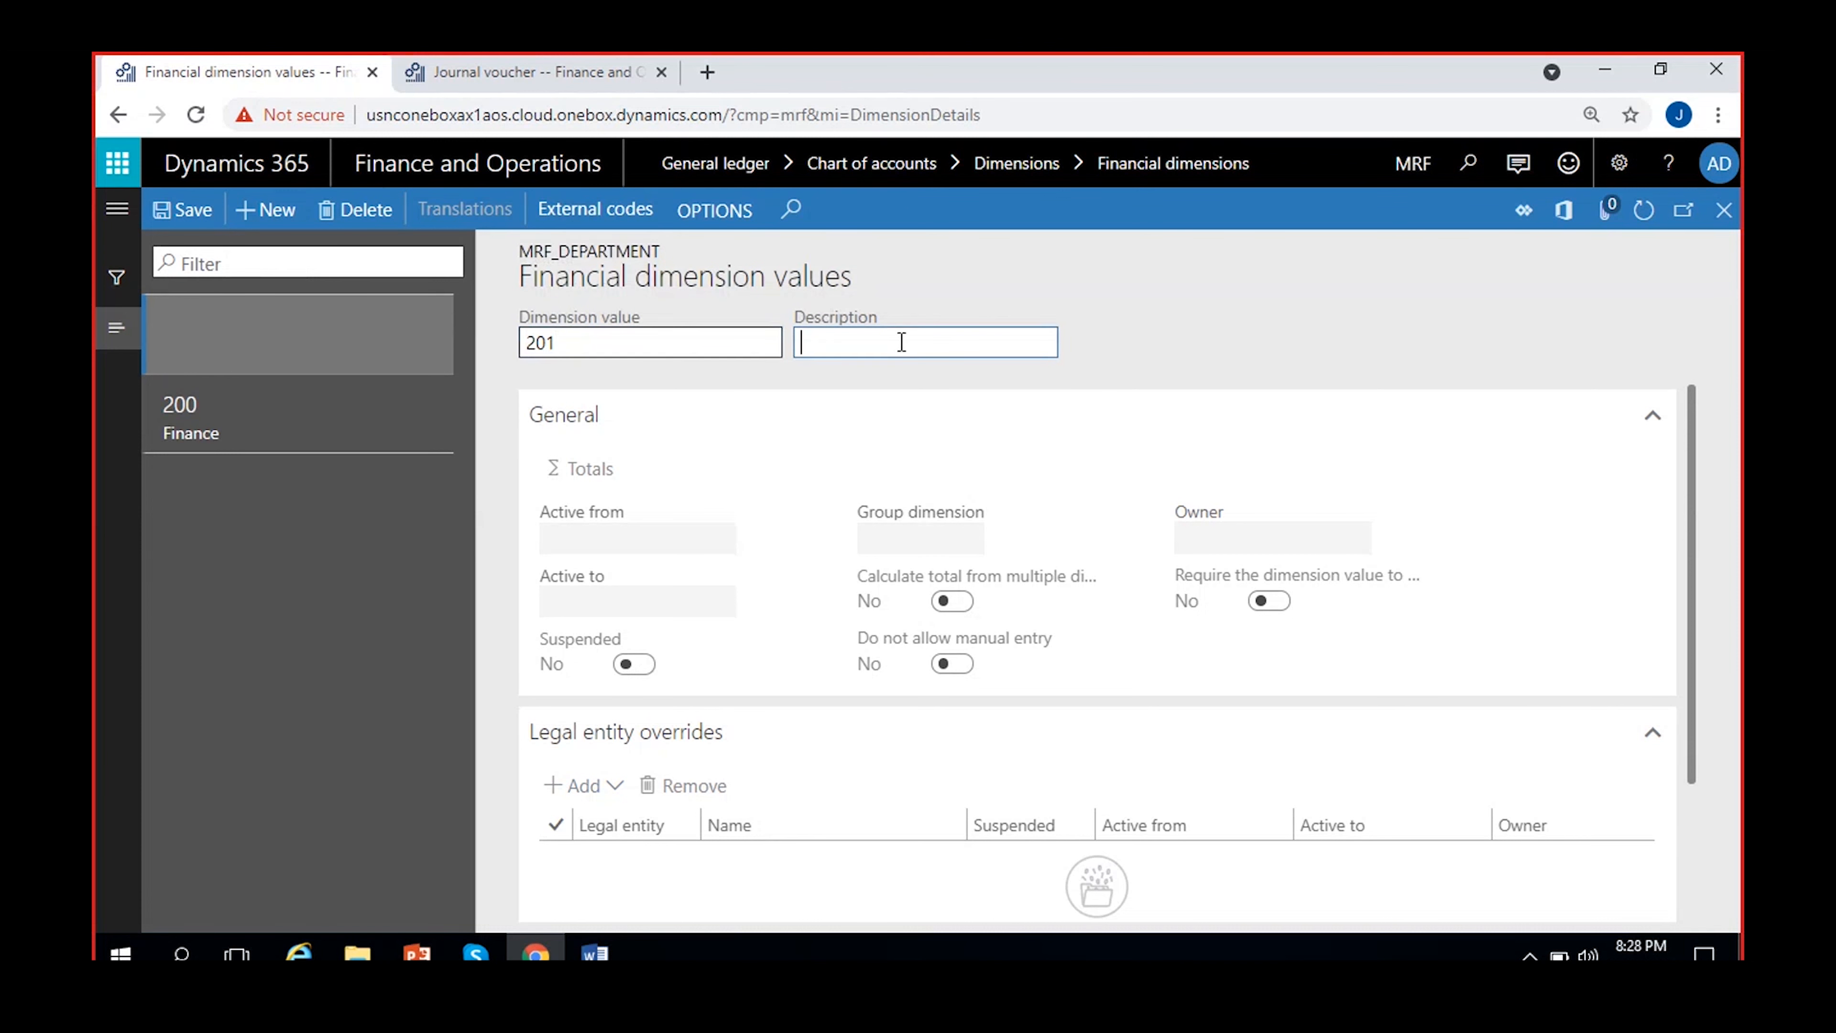
text(HR)
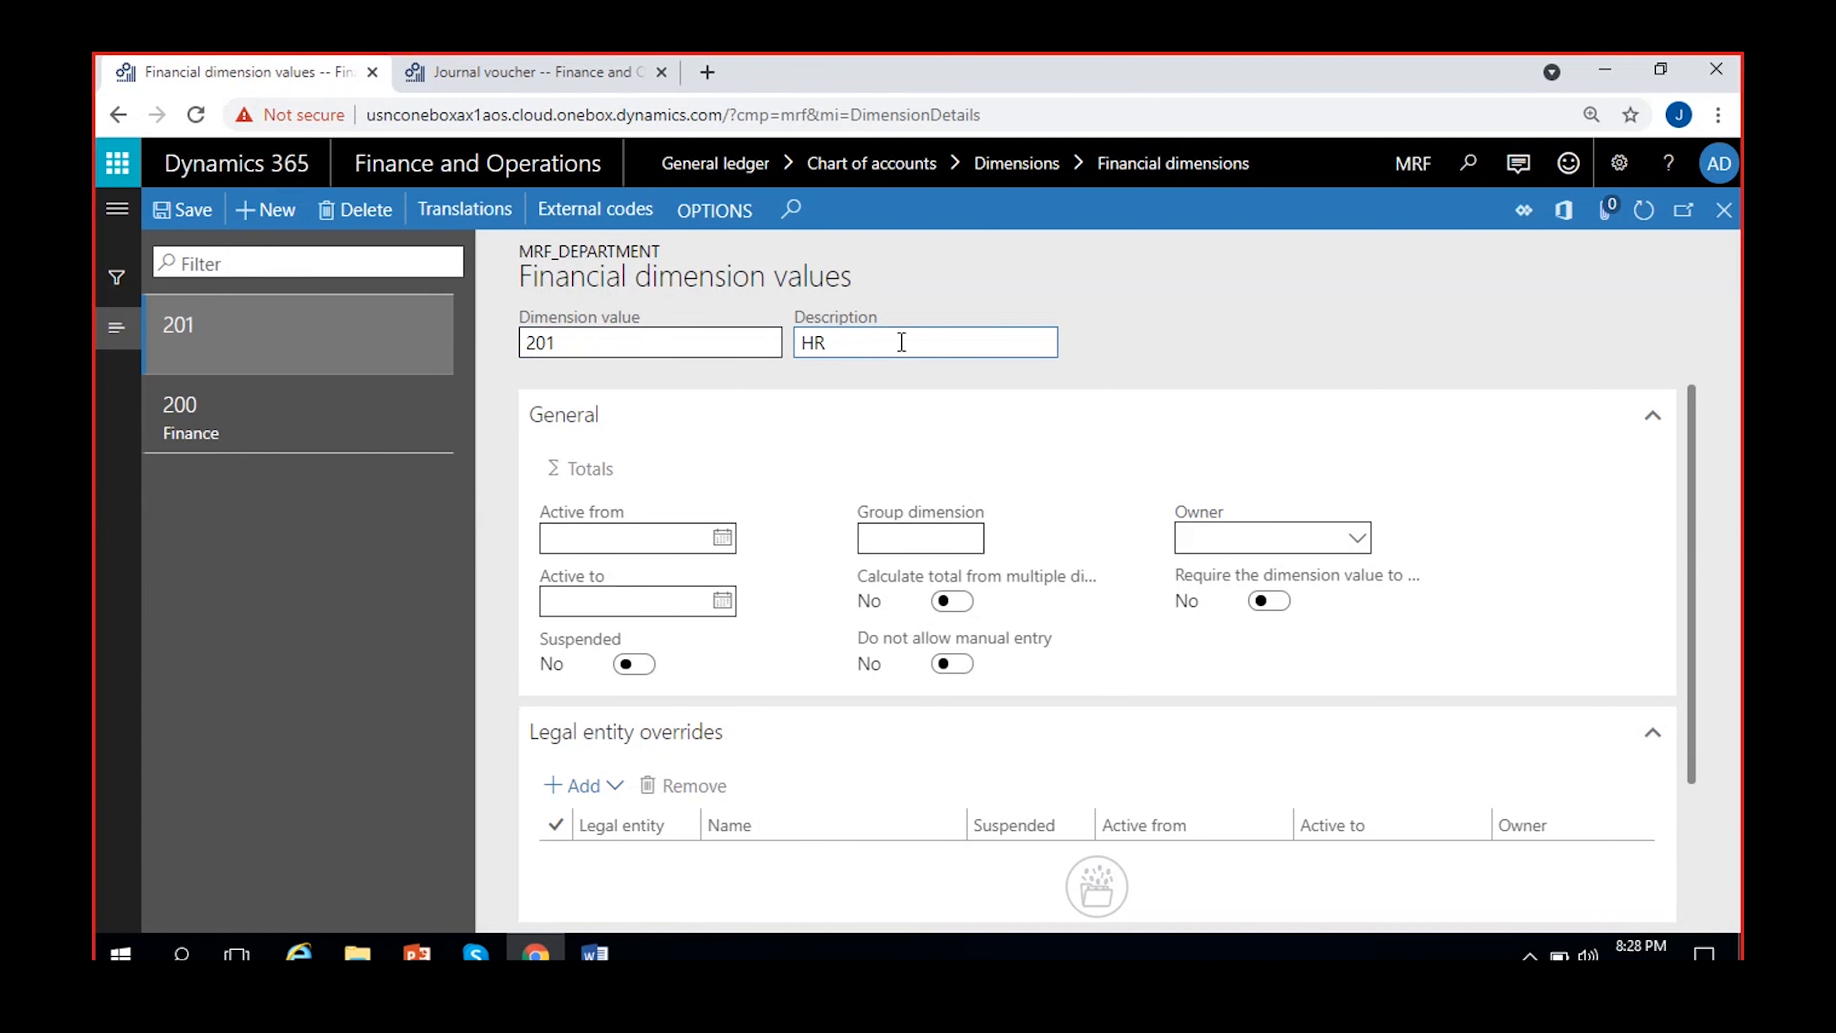
Add dimension value 202 with the description Sales&Marketing to MRF_Department
click(261, 209)
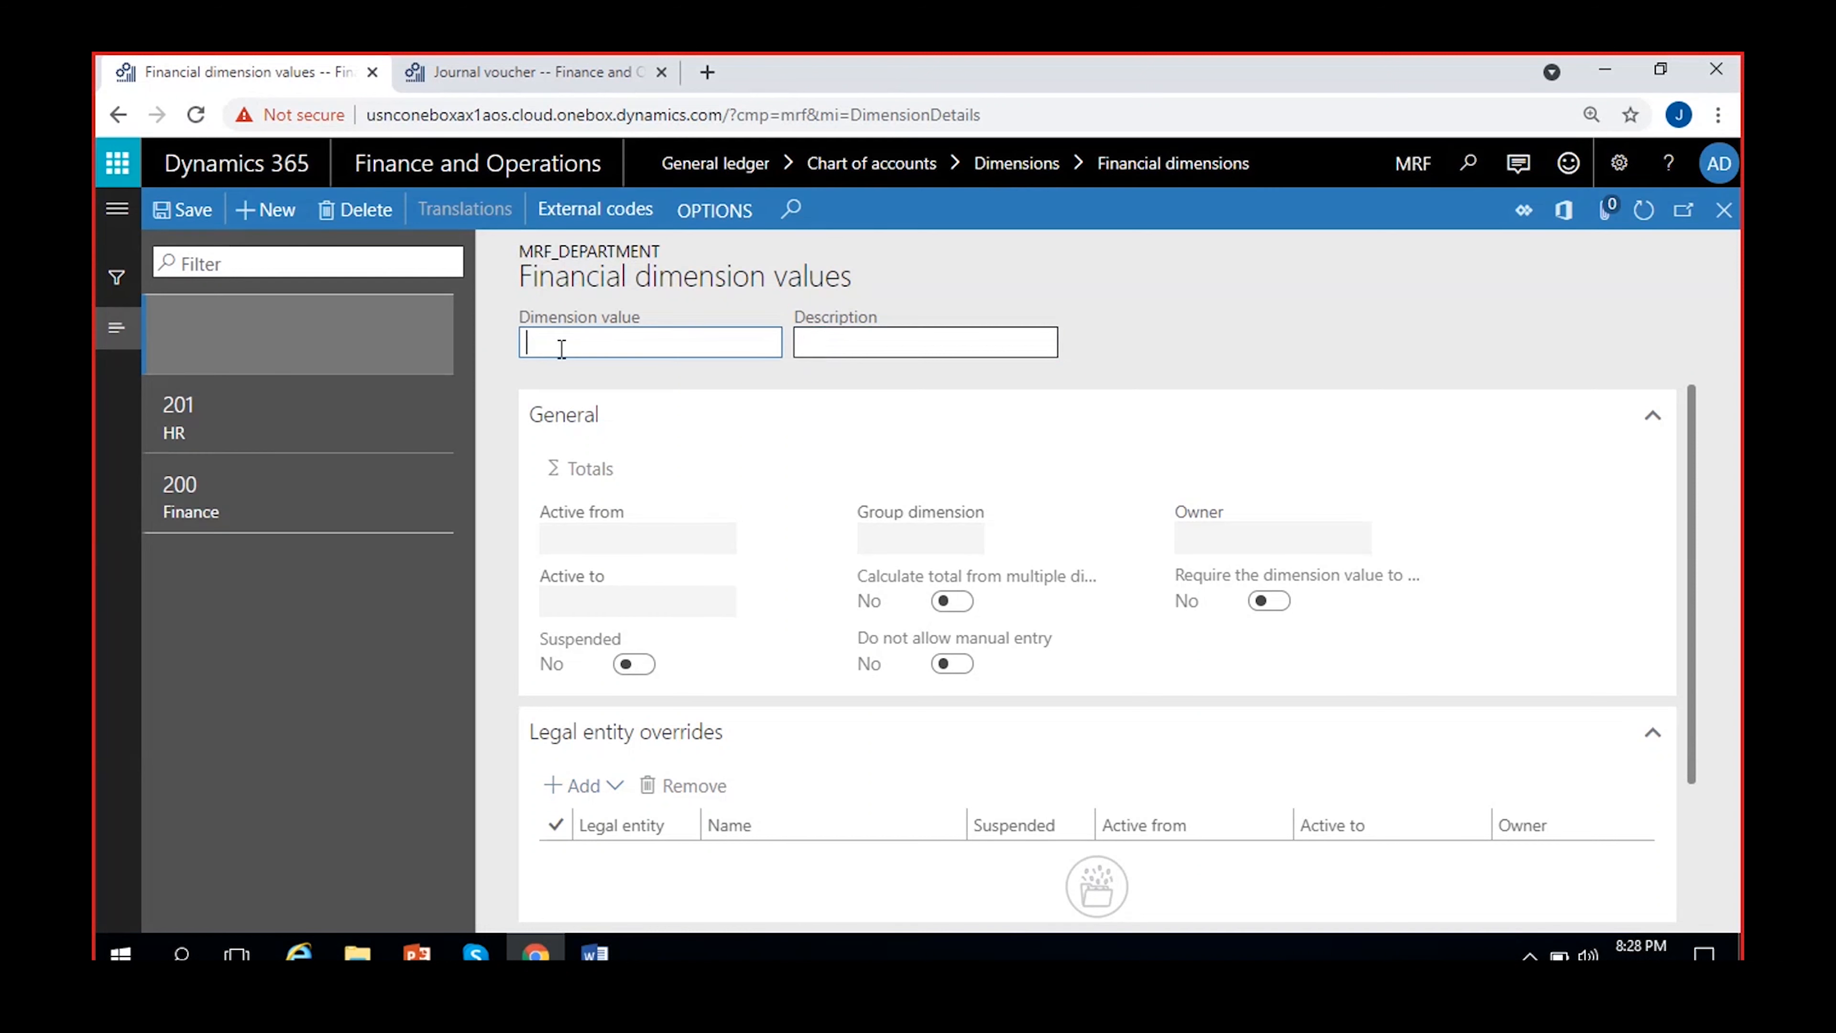
text(2002)
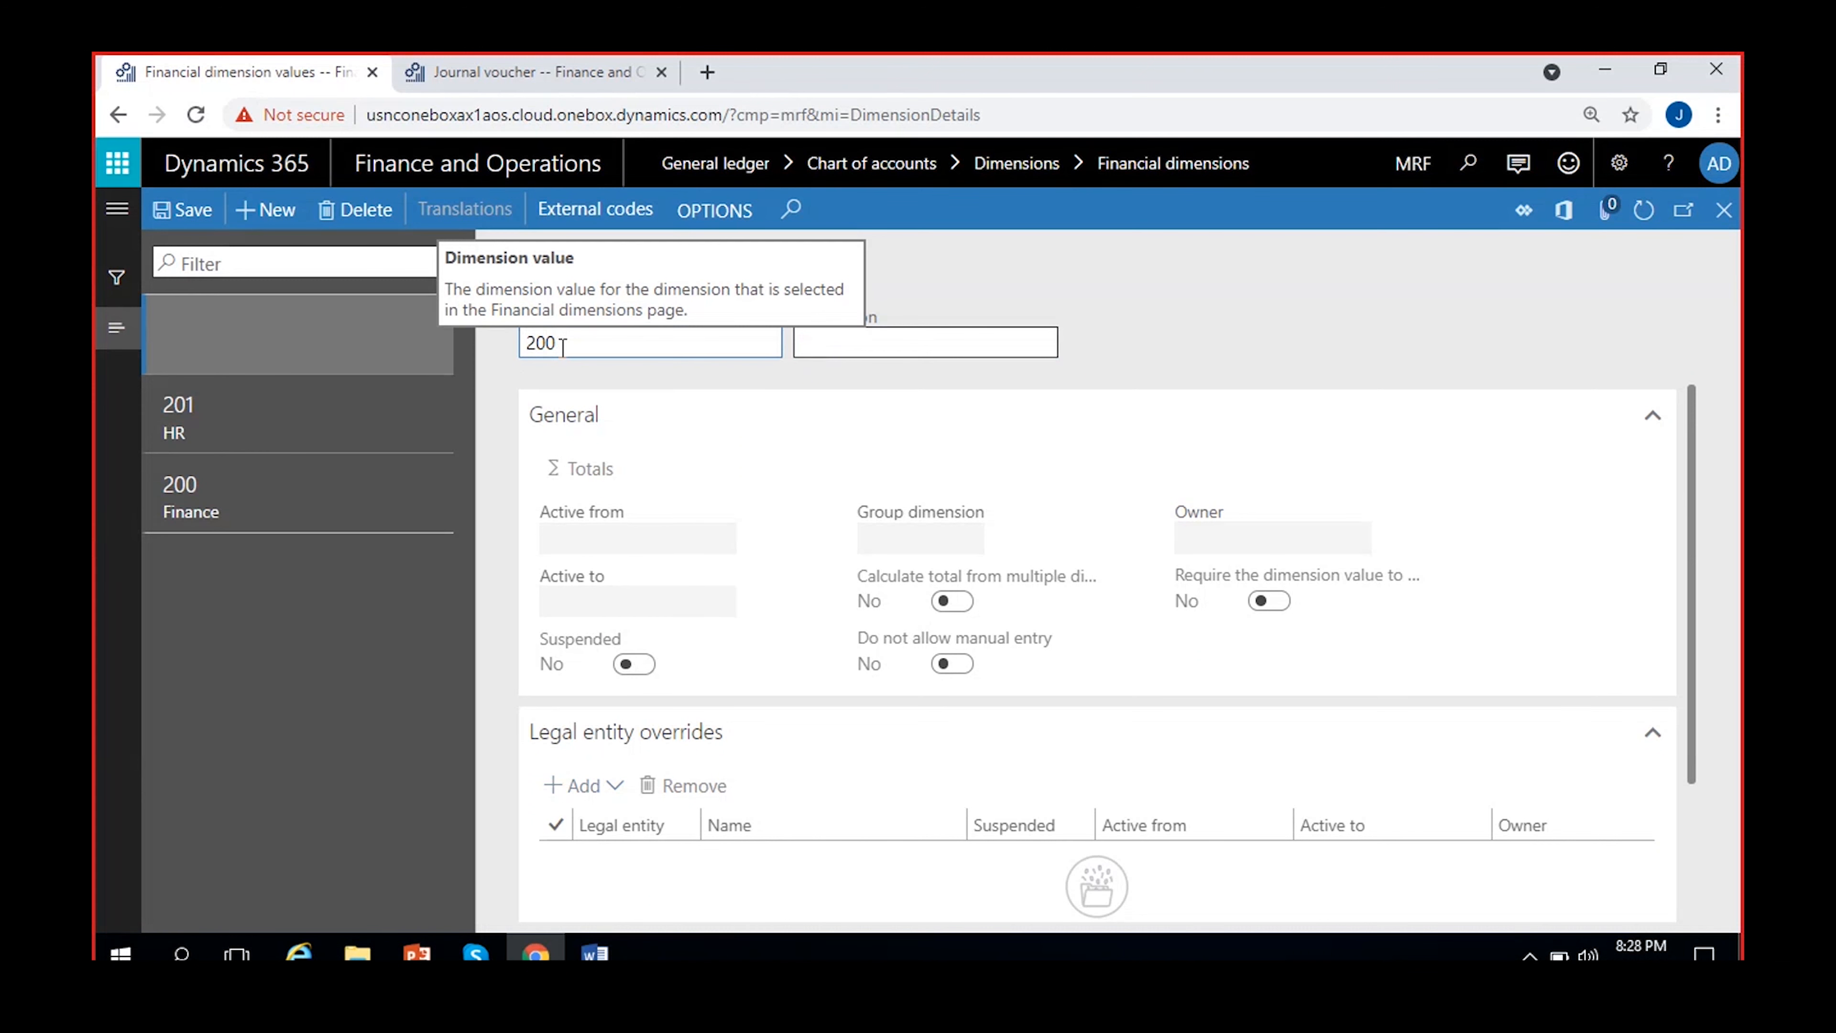
key(BackSpace)
text(2)
click(855, 336)
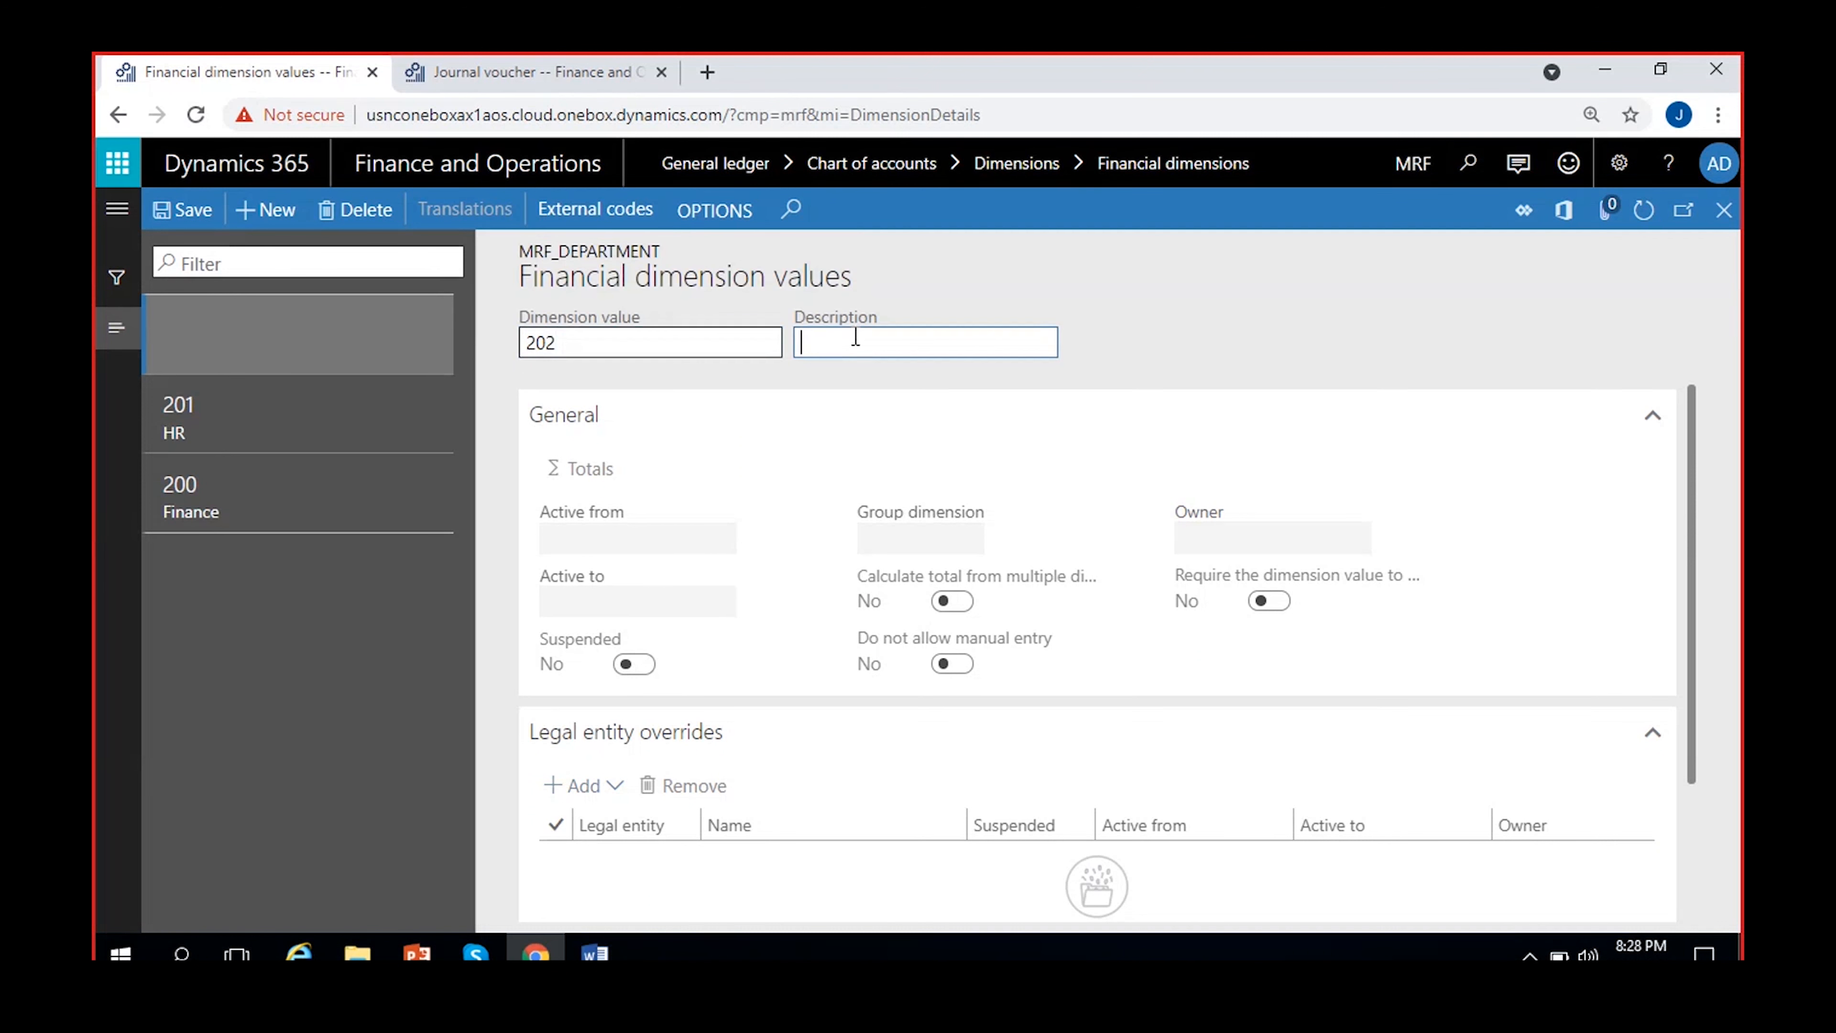
text(Sales)
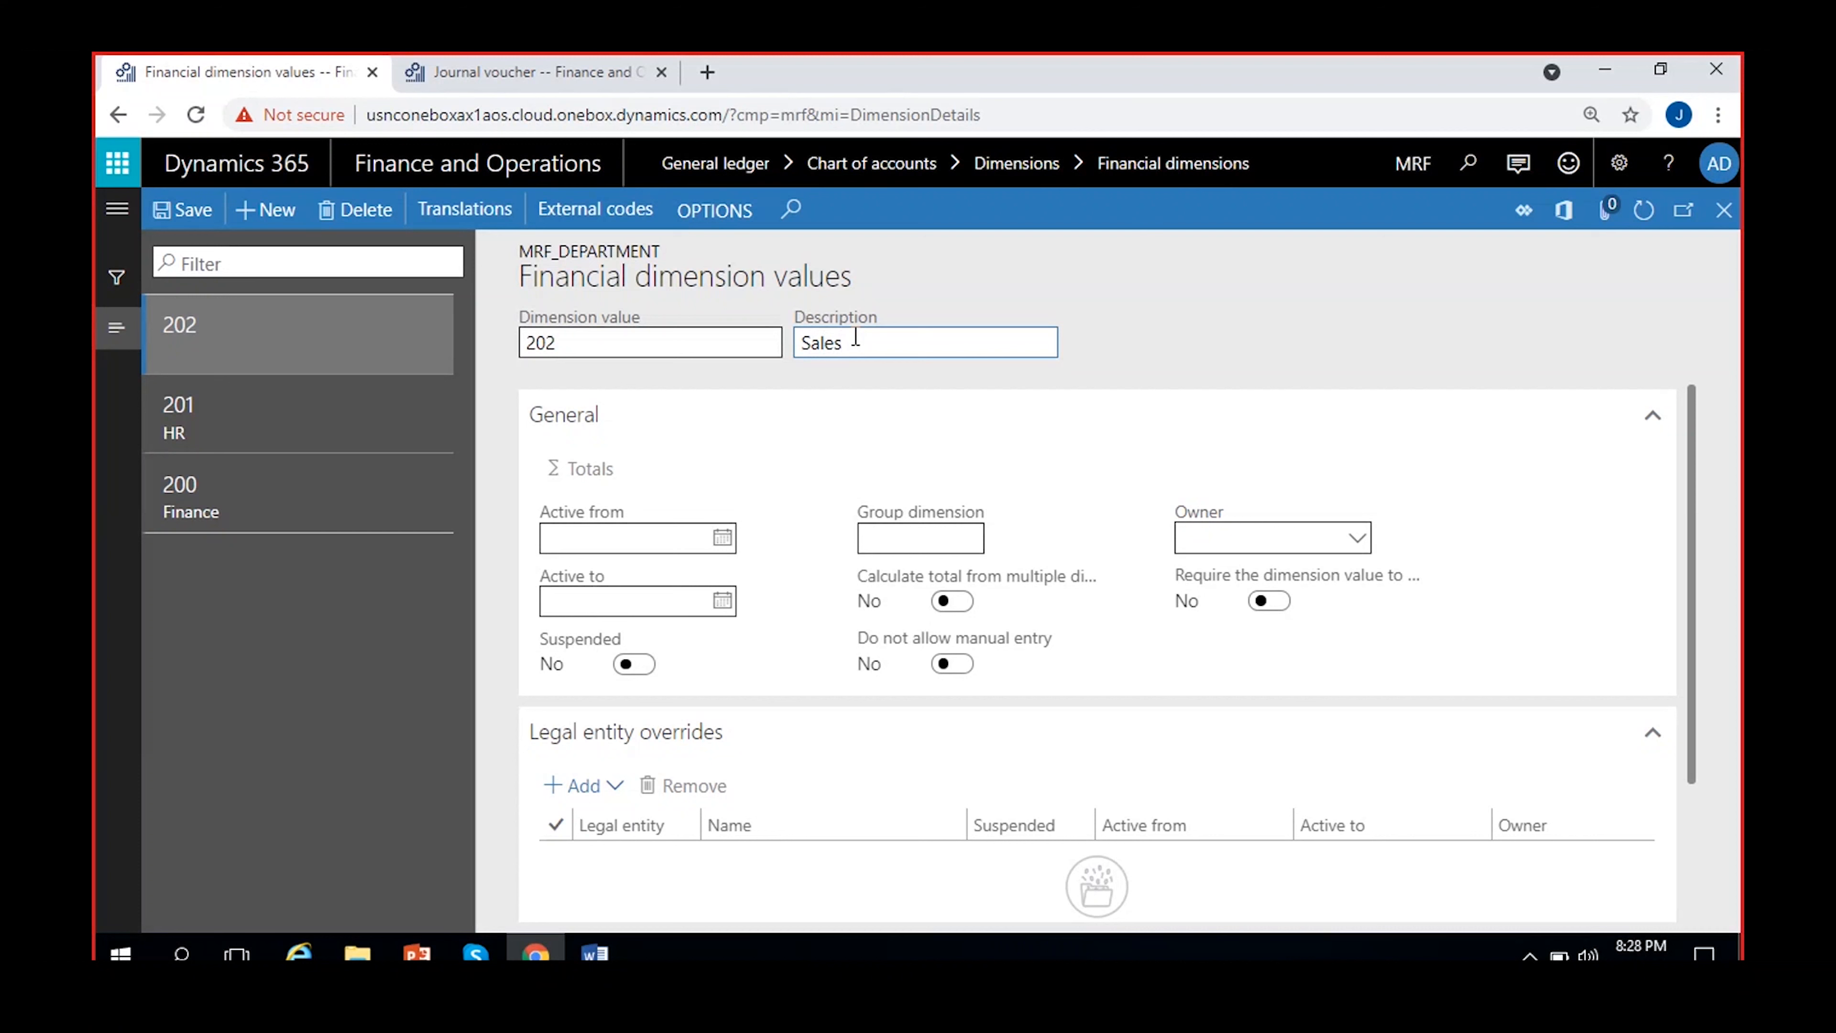
text(&Marketing)
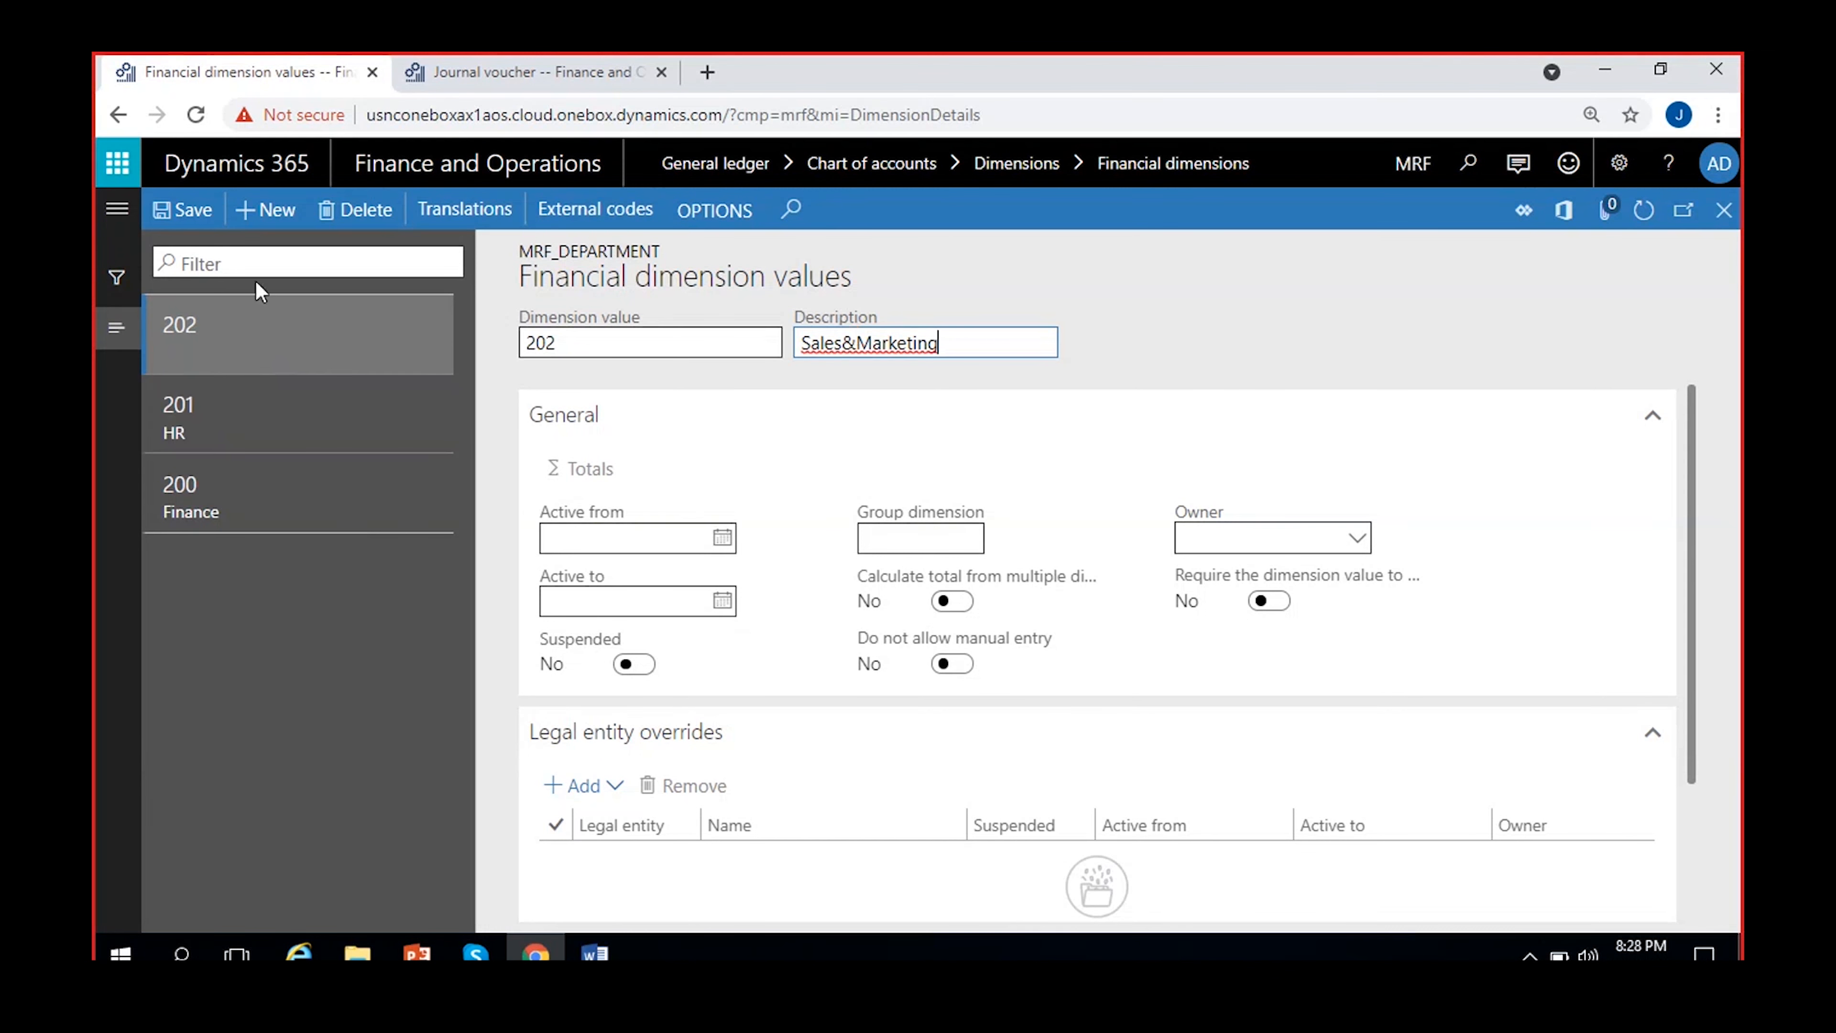
Add dimension value 203 with the description Operations to MRF_Department
click(277, 224)
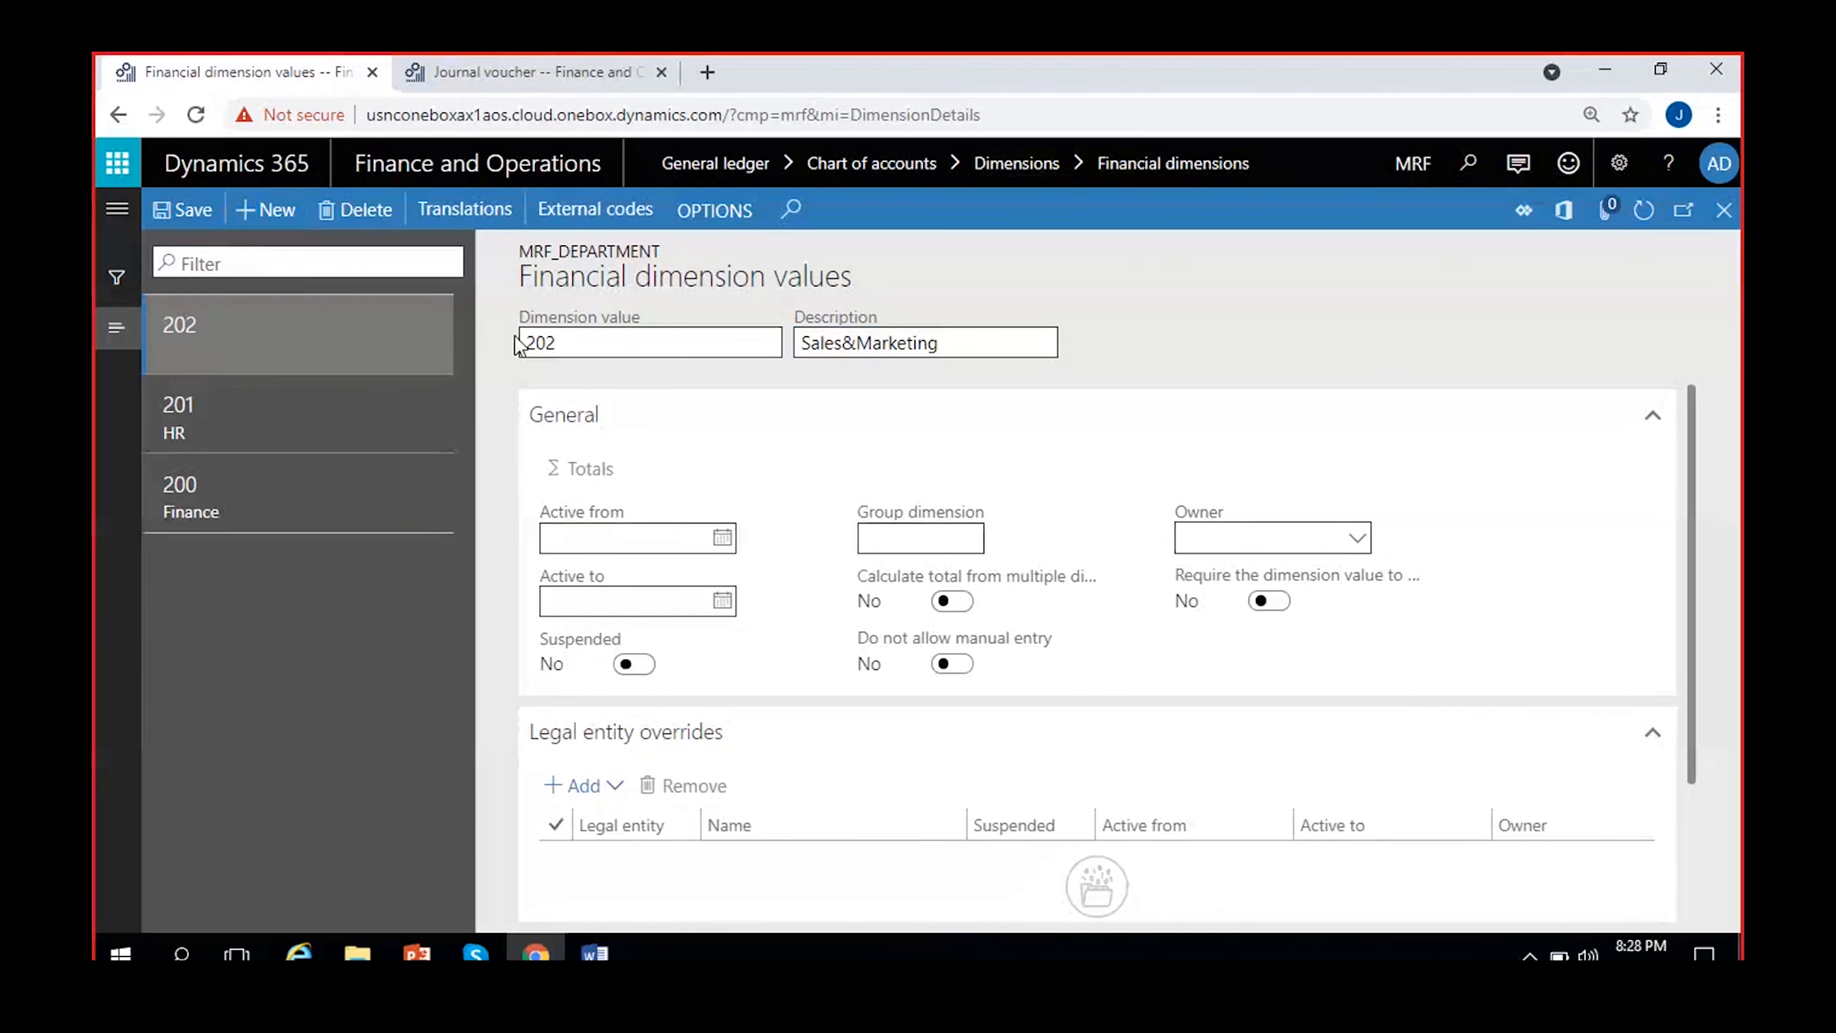
text(204)
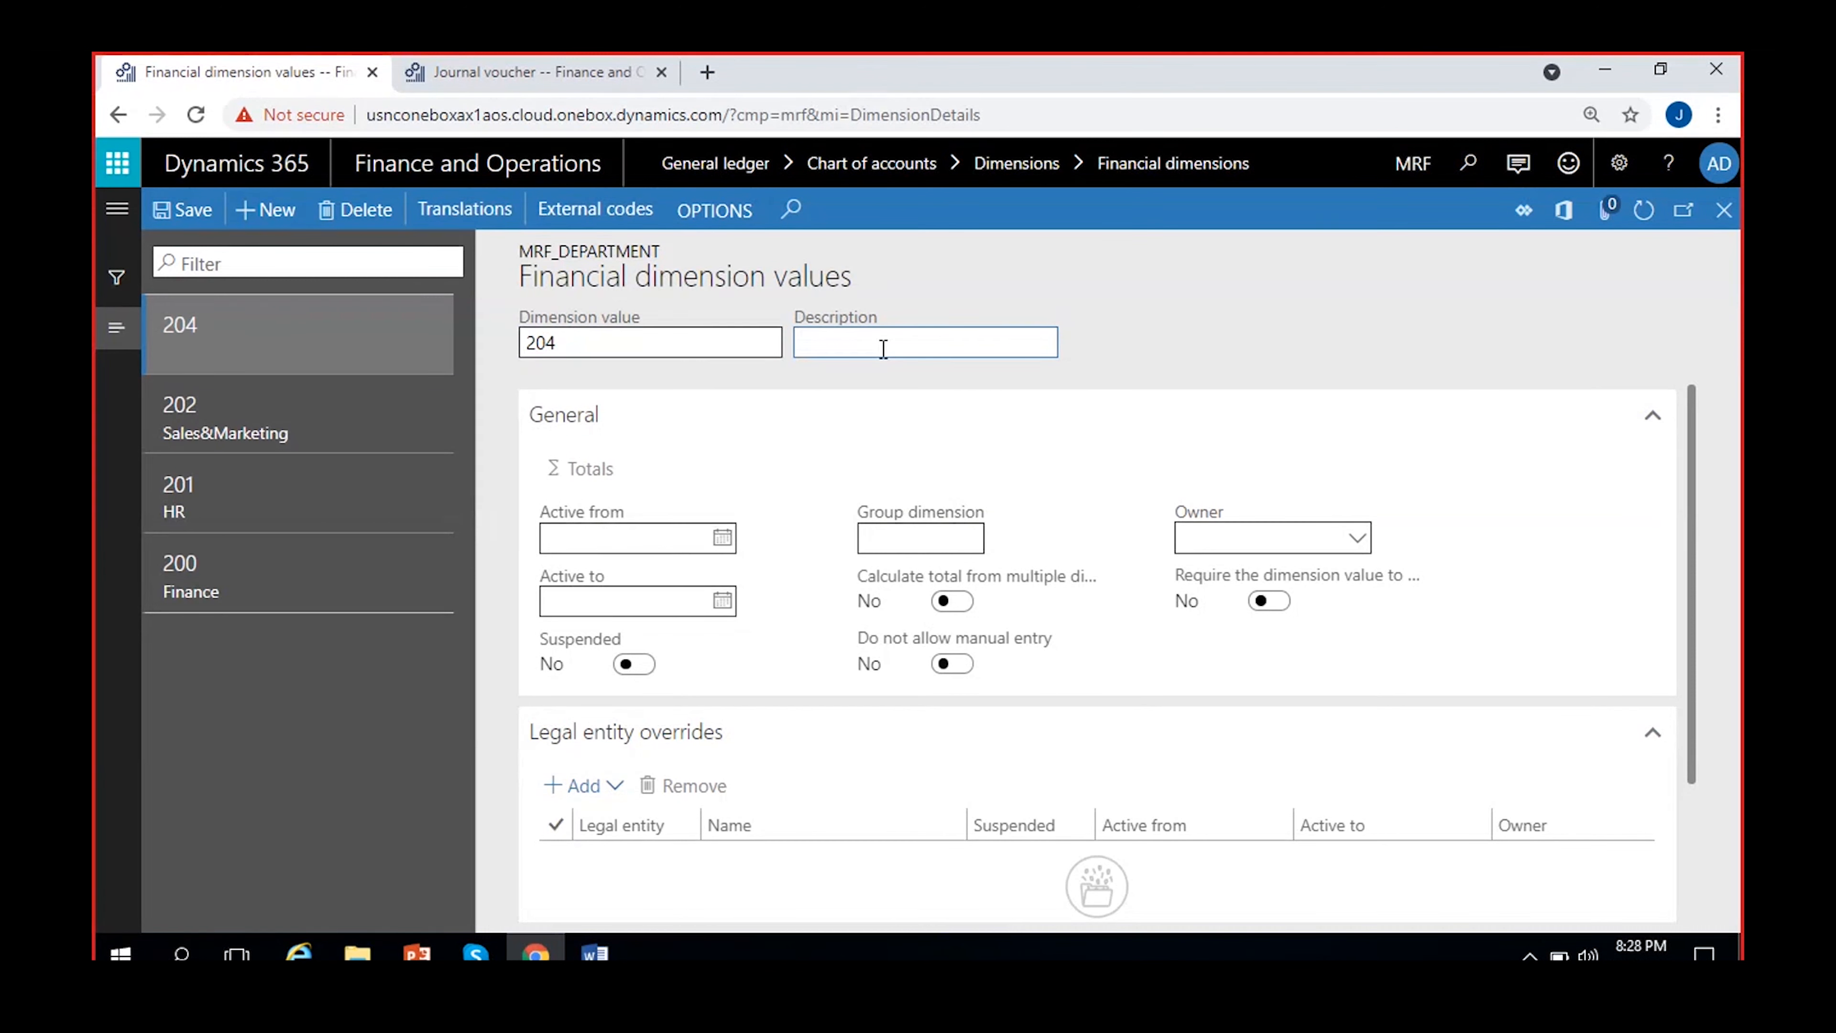
click(767, 329)
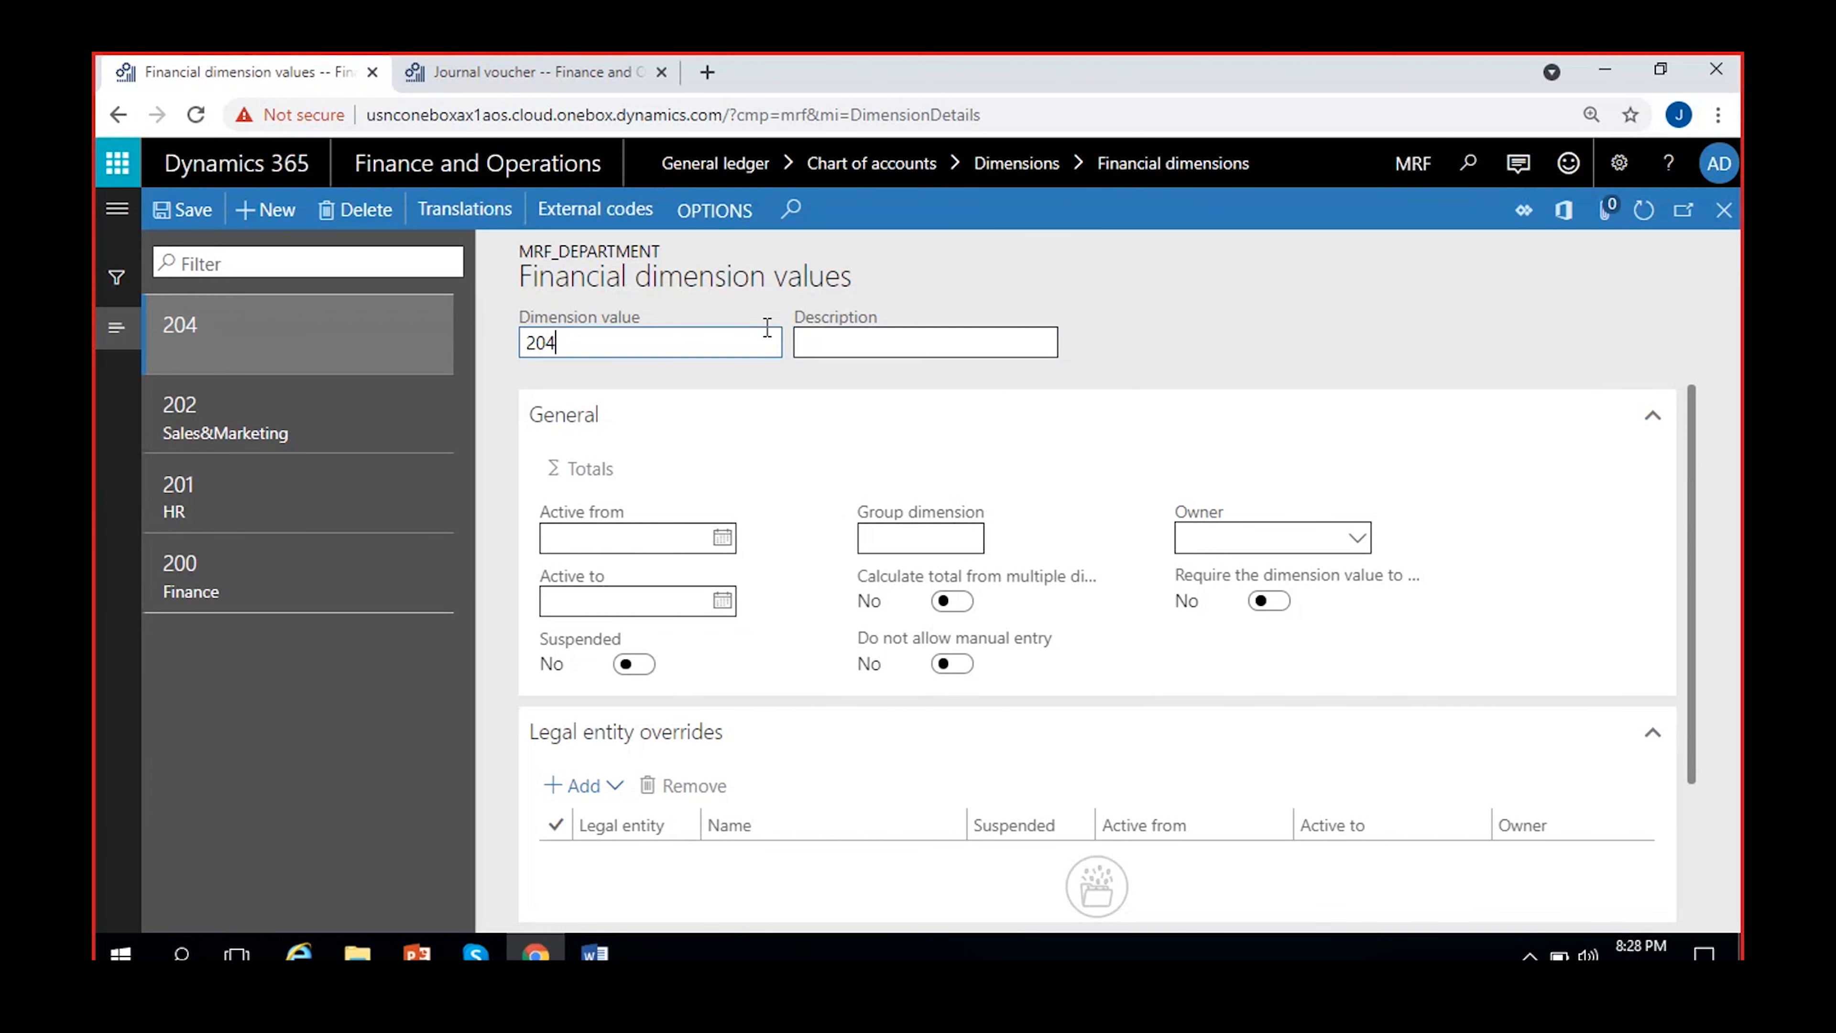
key(BackSpace)
text(3)
click(914, 345)
text(Operato)
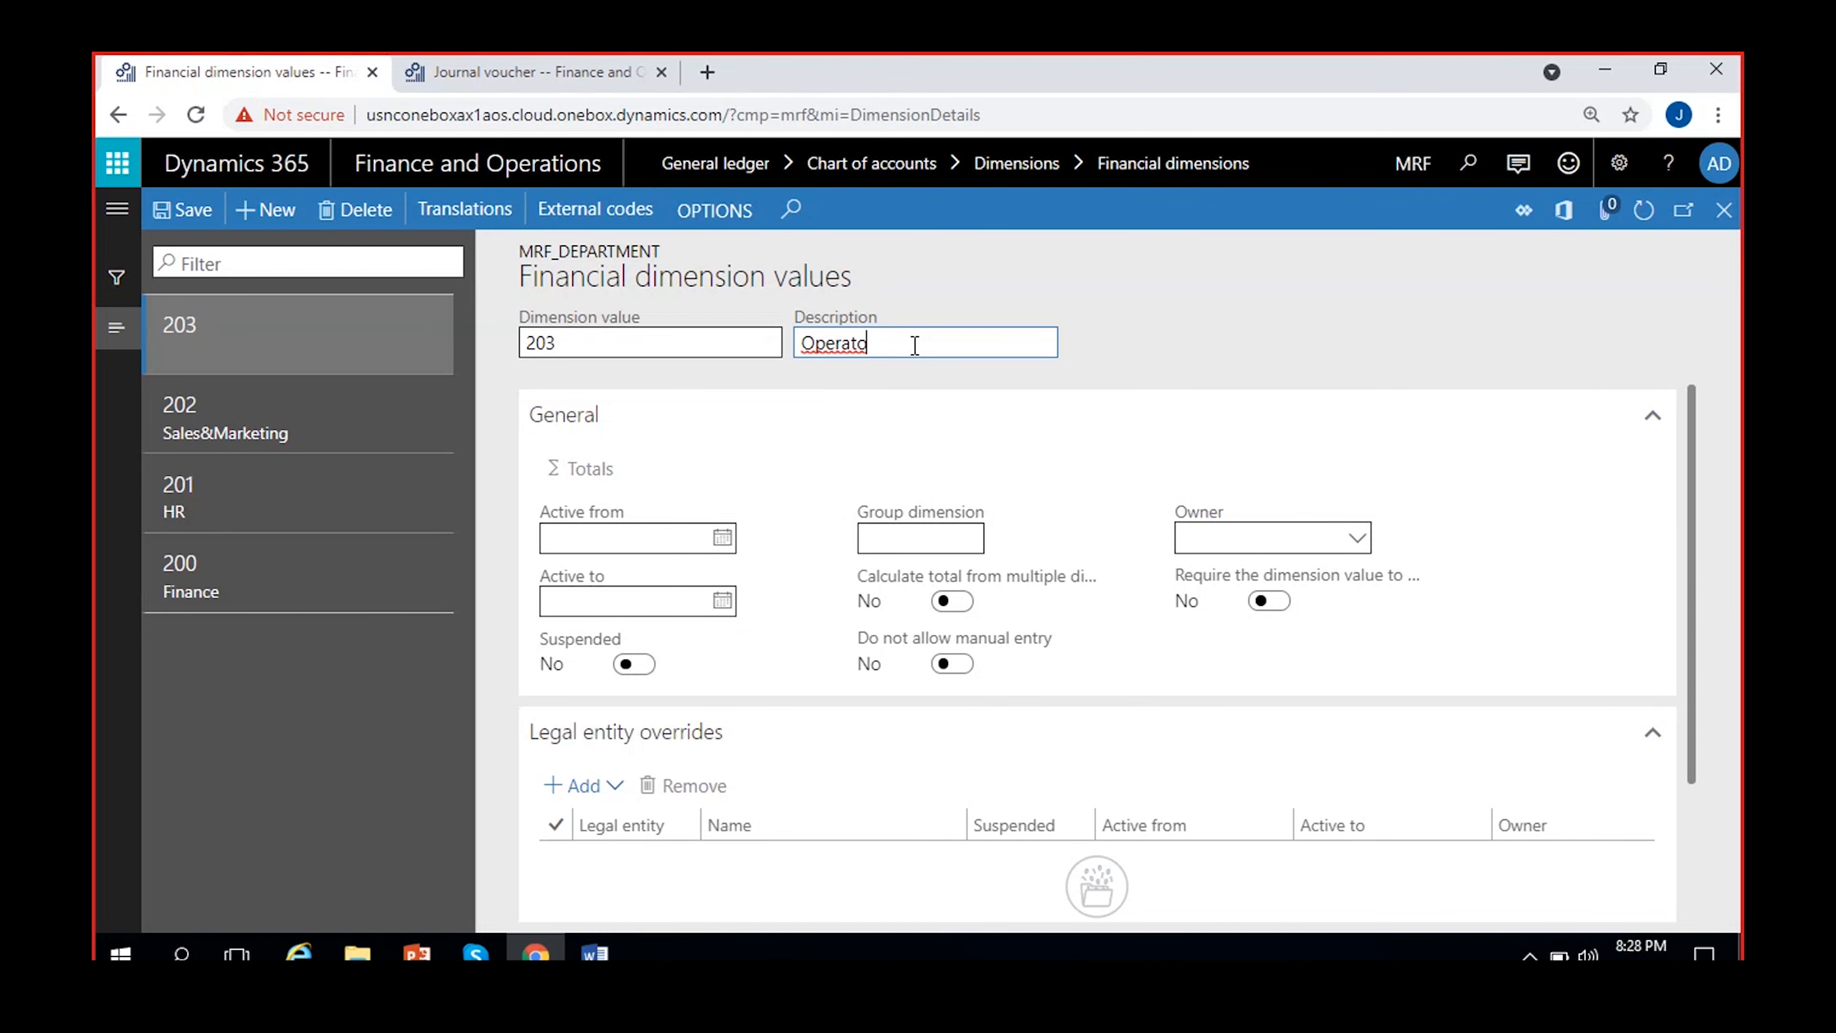
key(BackSpace)
text(ions)
click(1120, 351)
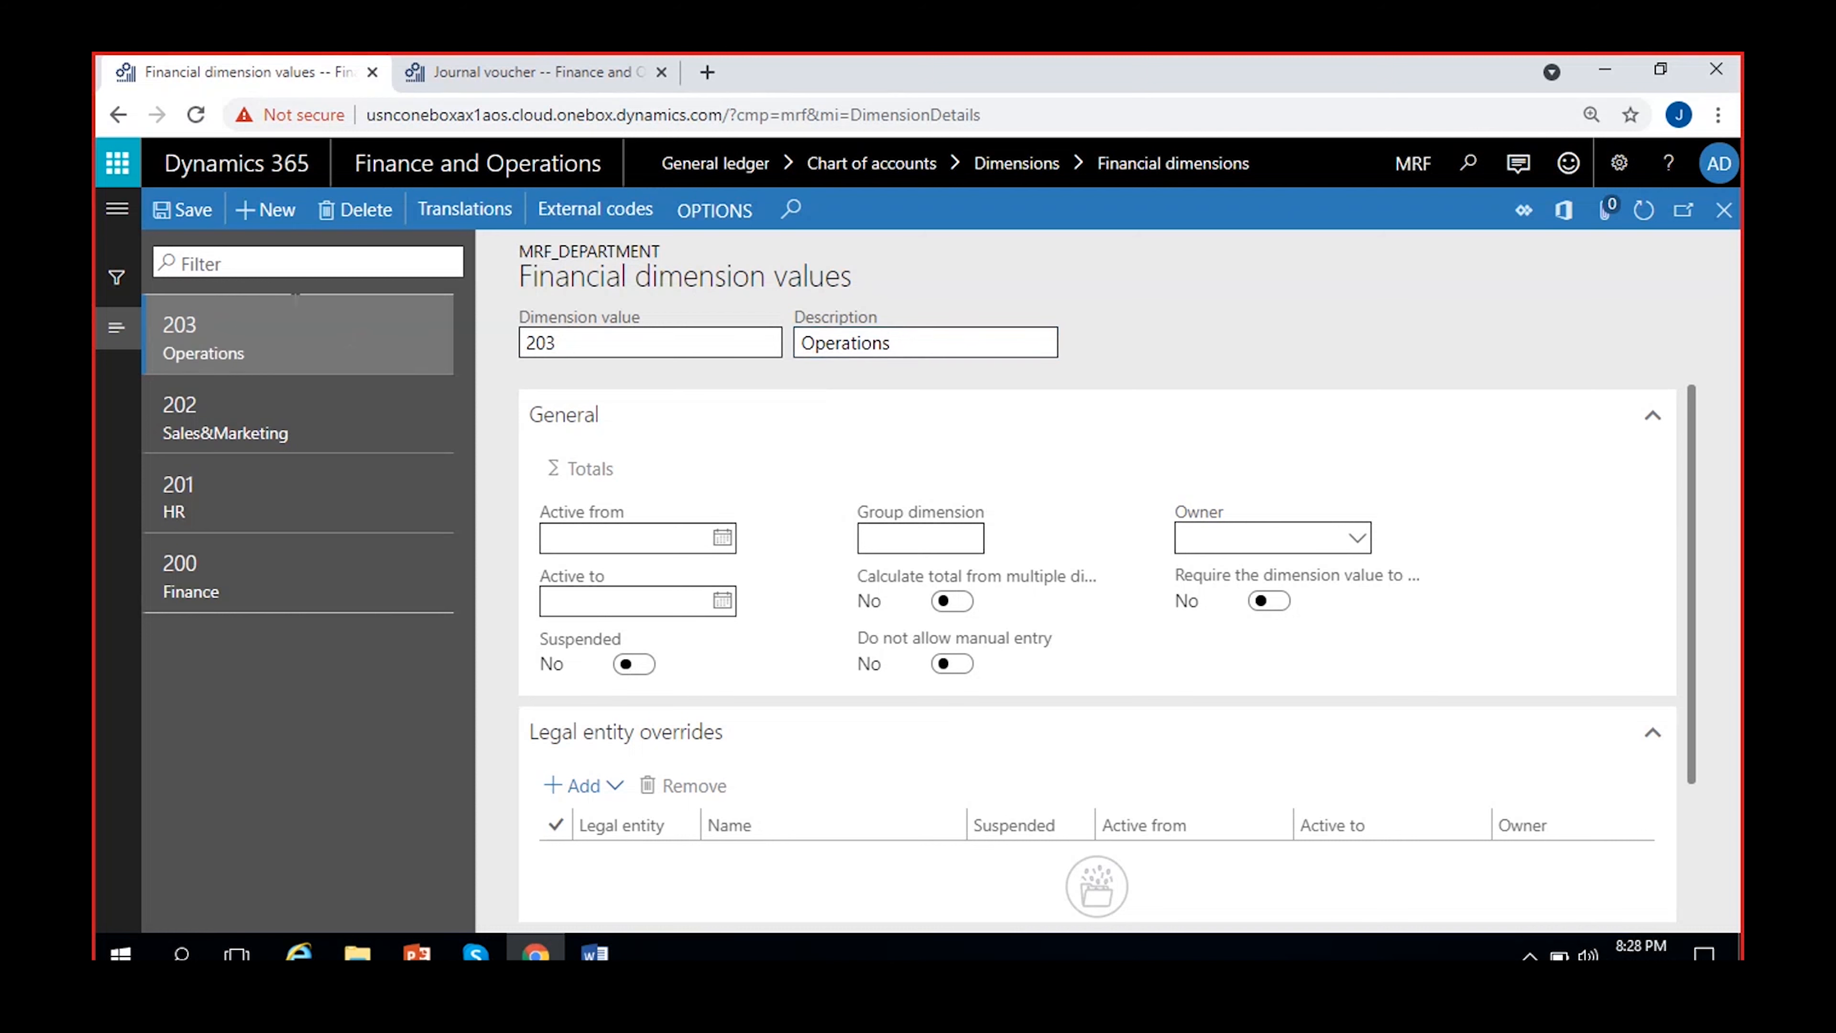
Save the MRF_Department dimension values, refresh the list and return to the financial dimensions
click(180, 217)
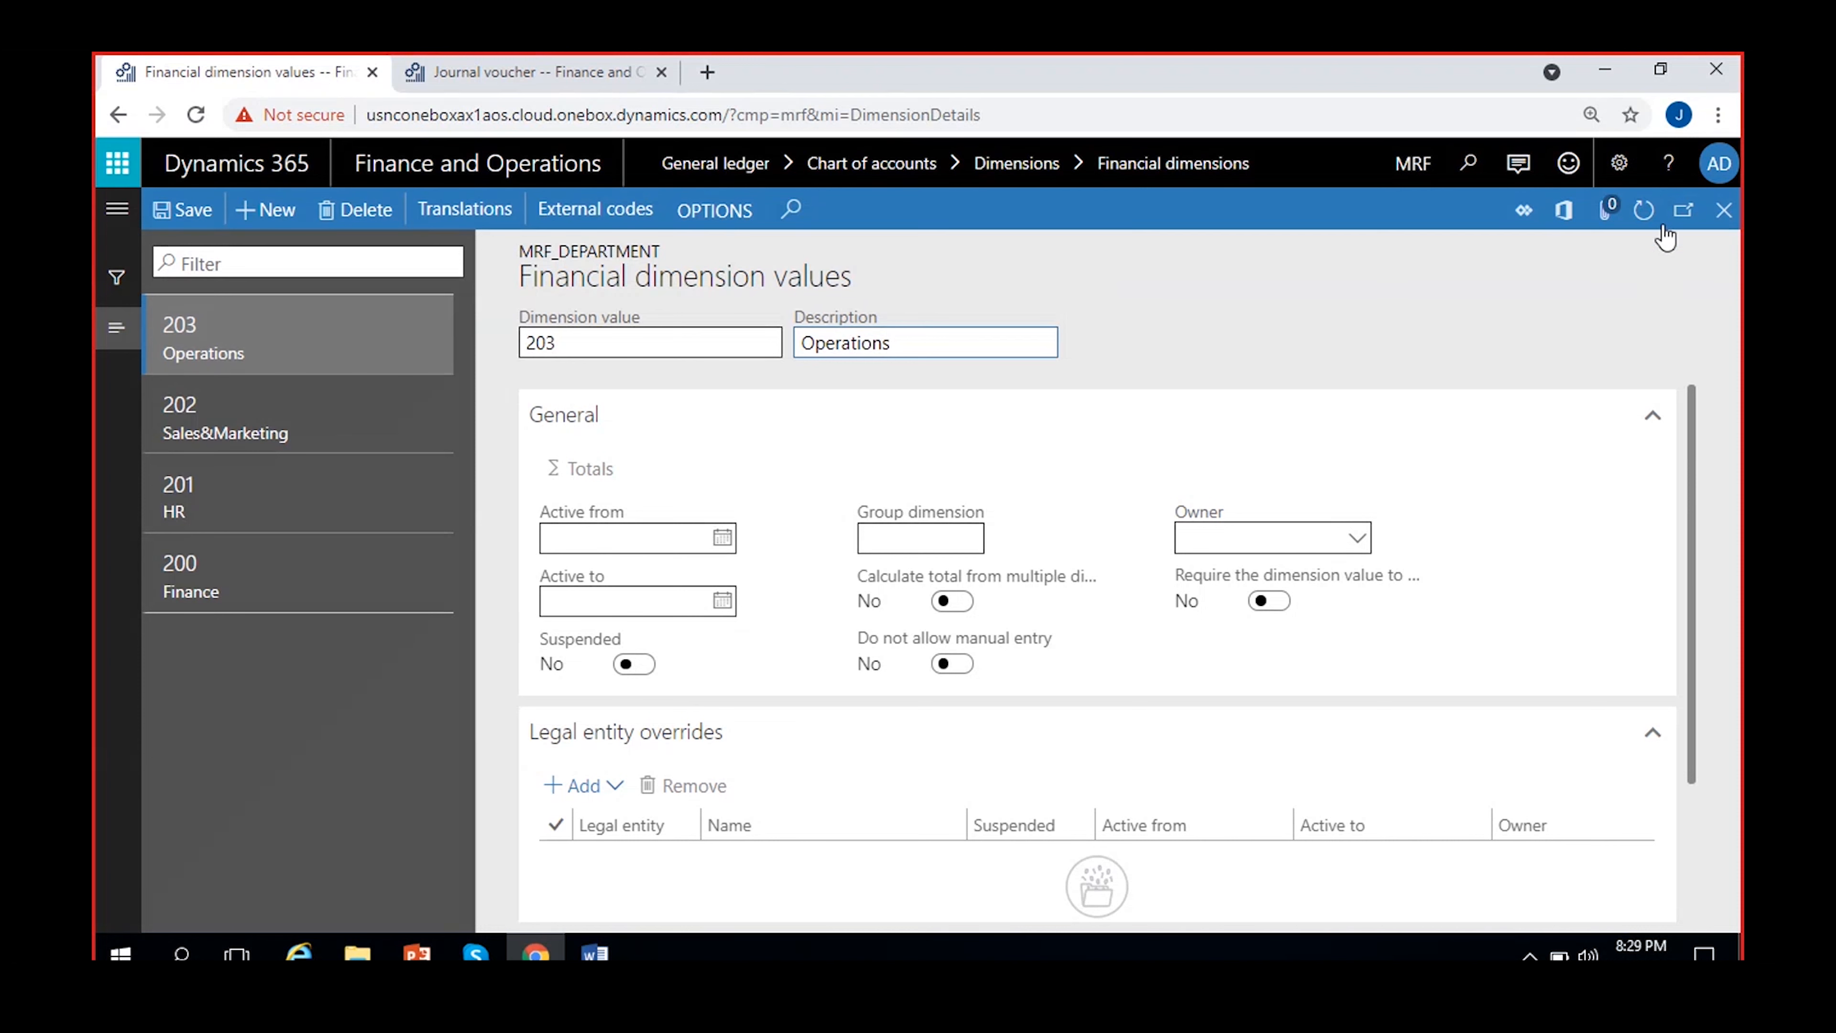
click(1643, 209)
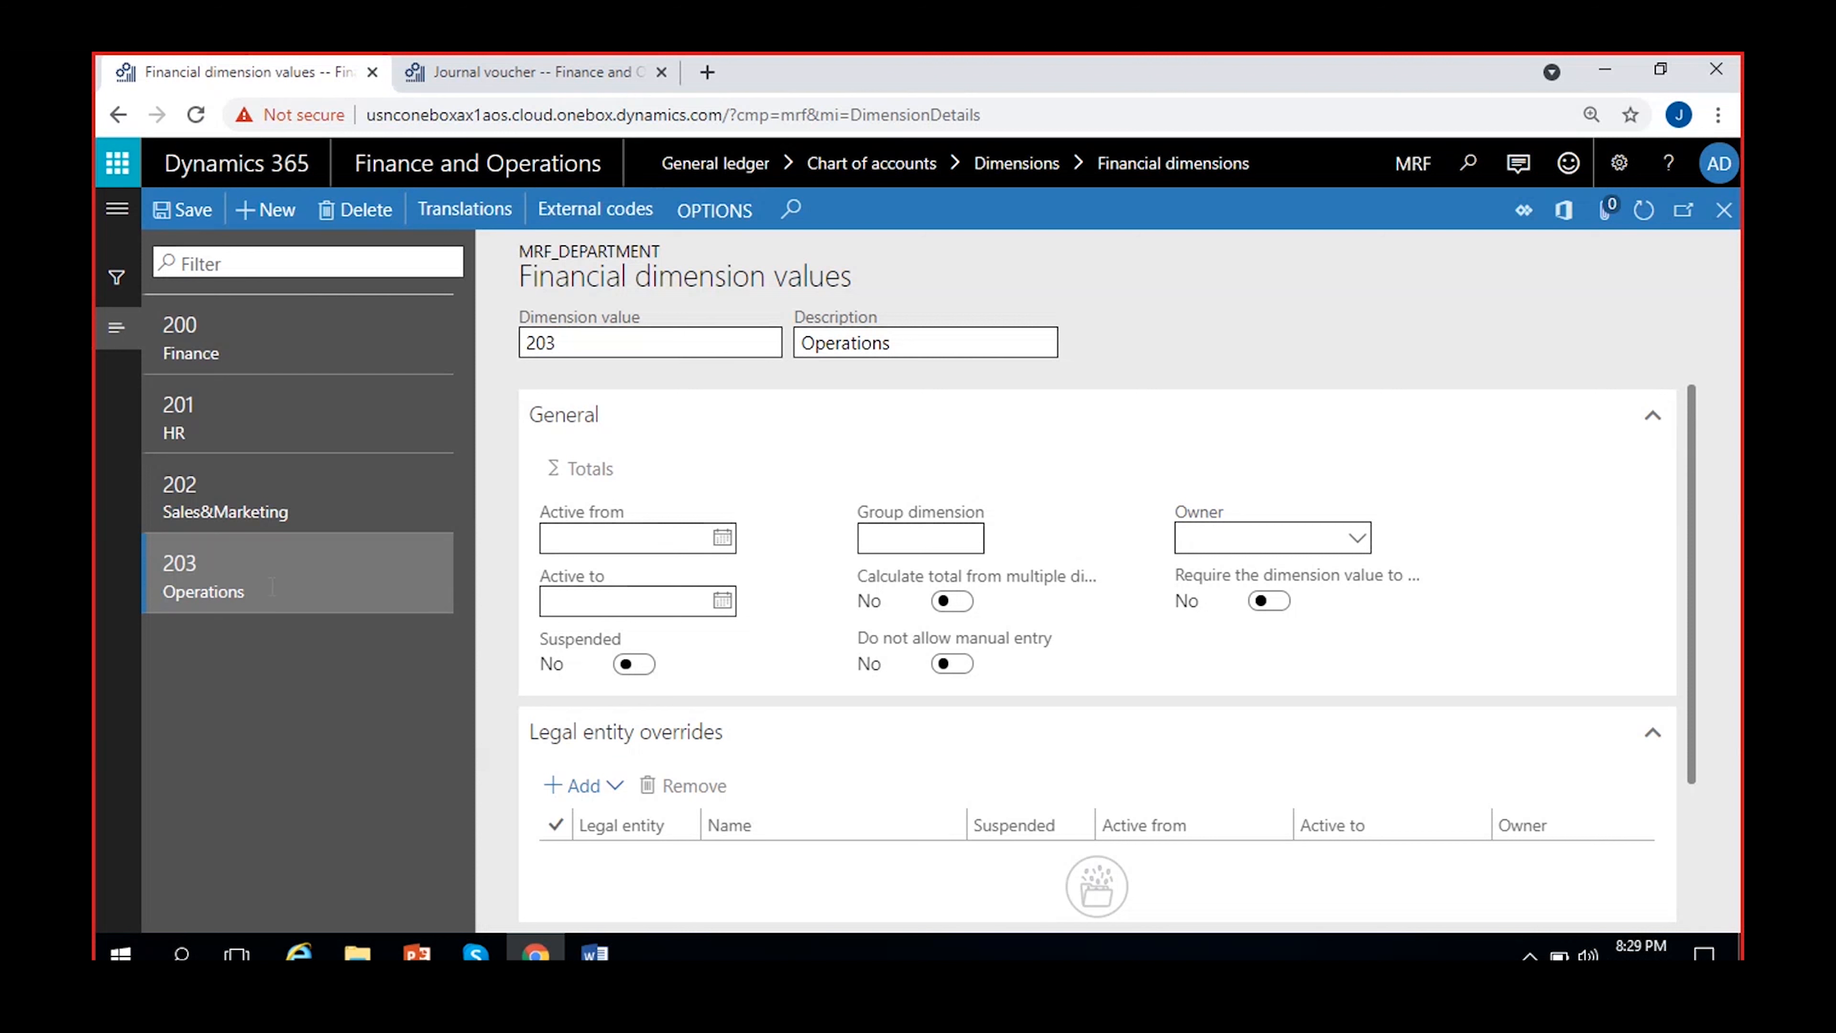
click(585, 345)
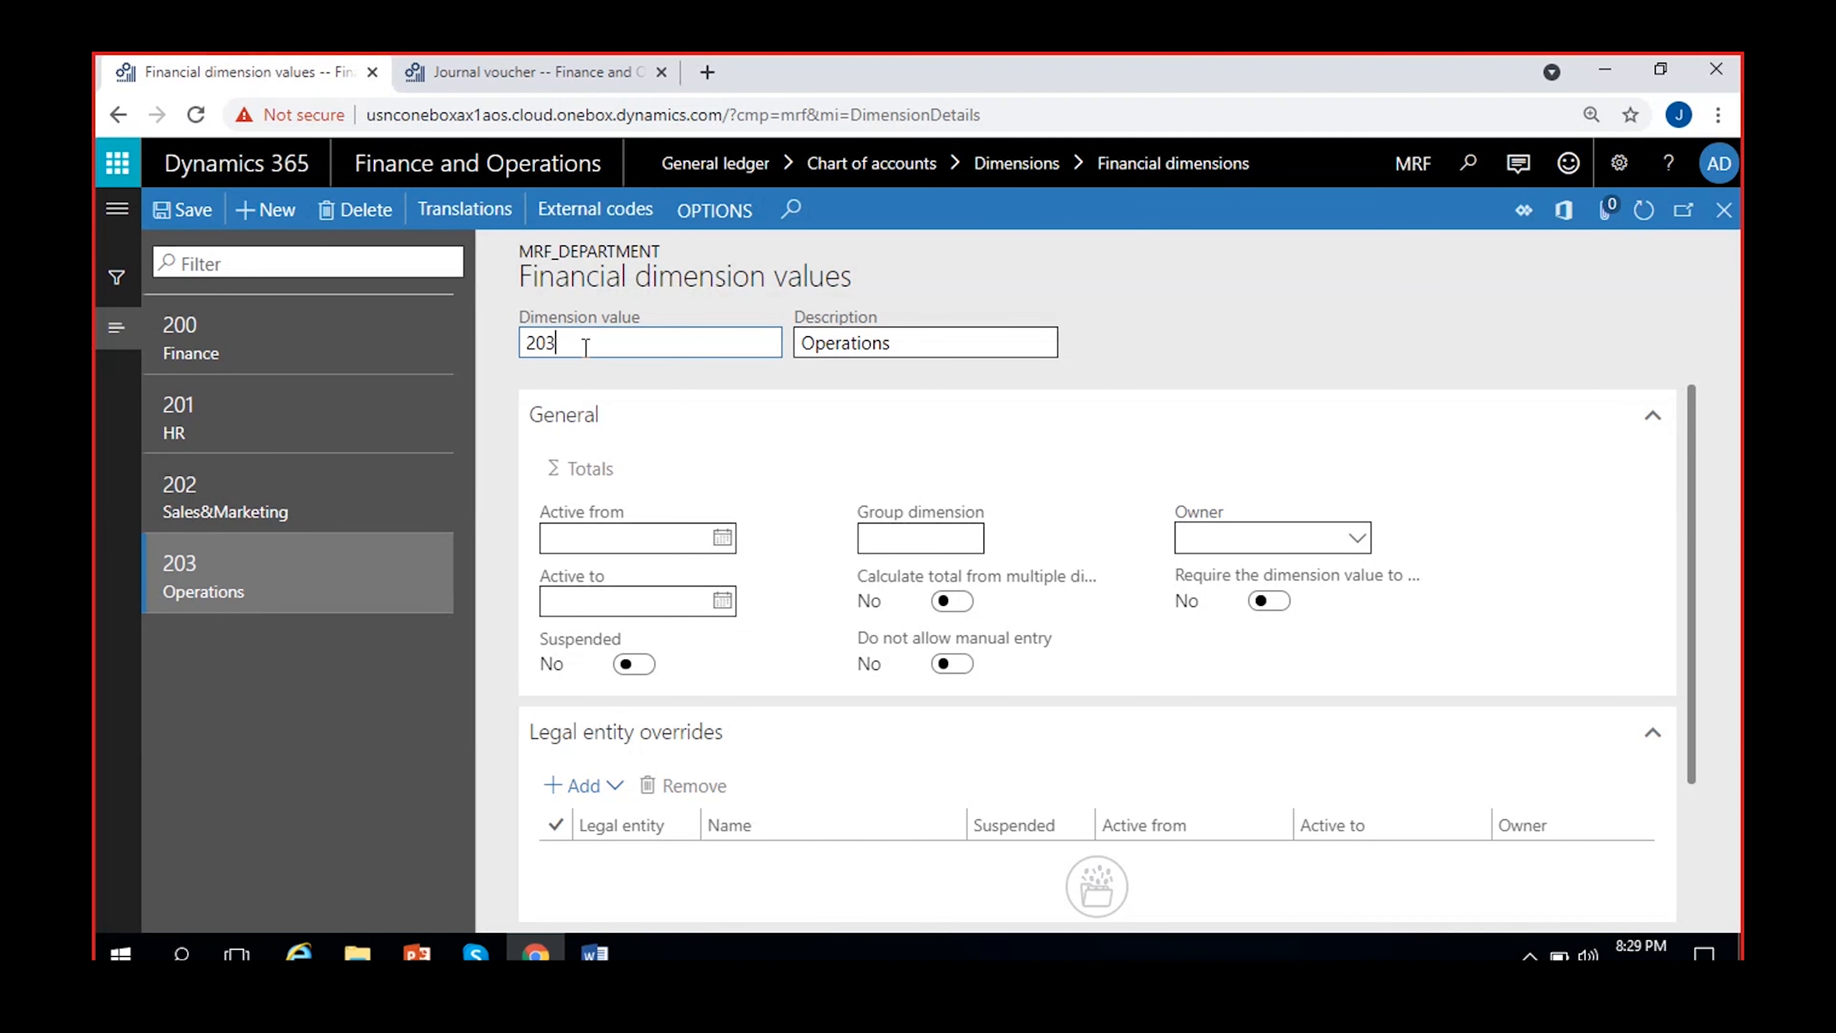
click(586, 368)
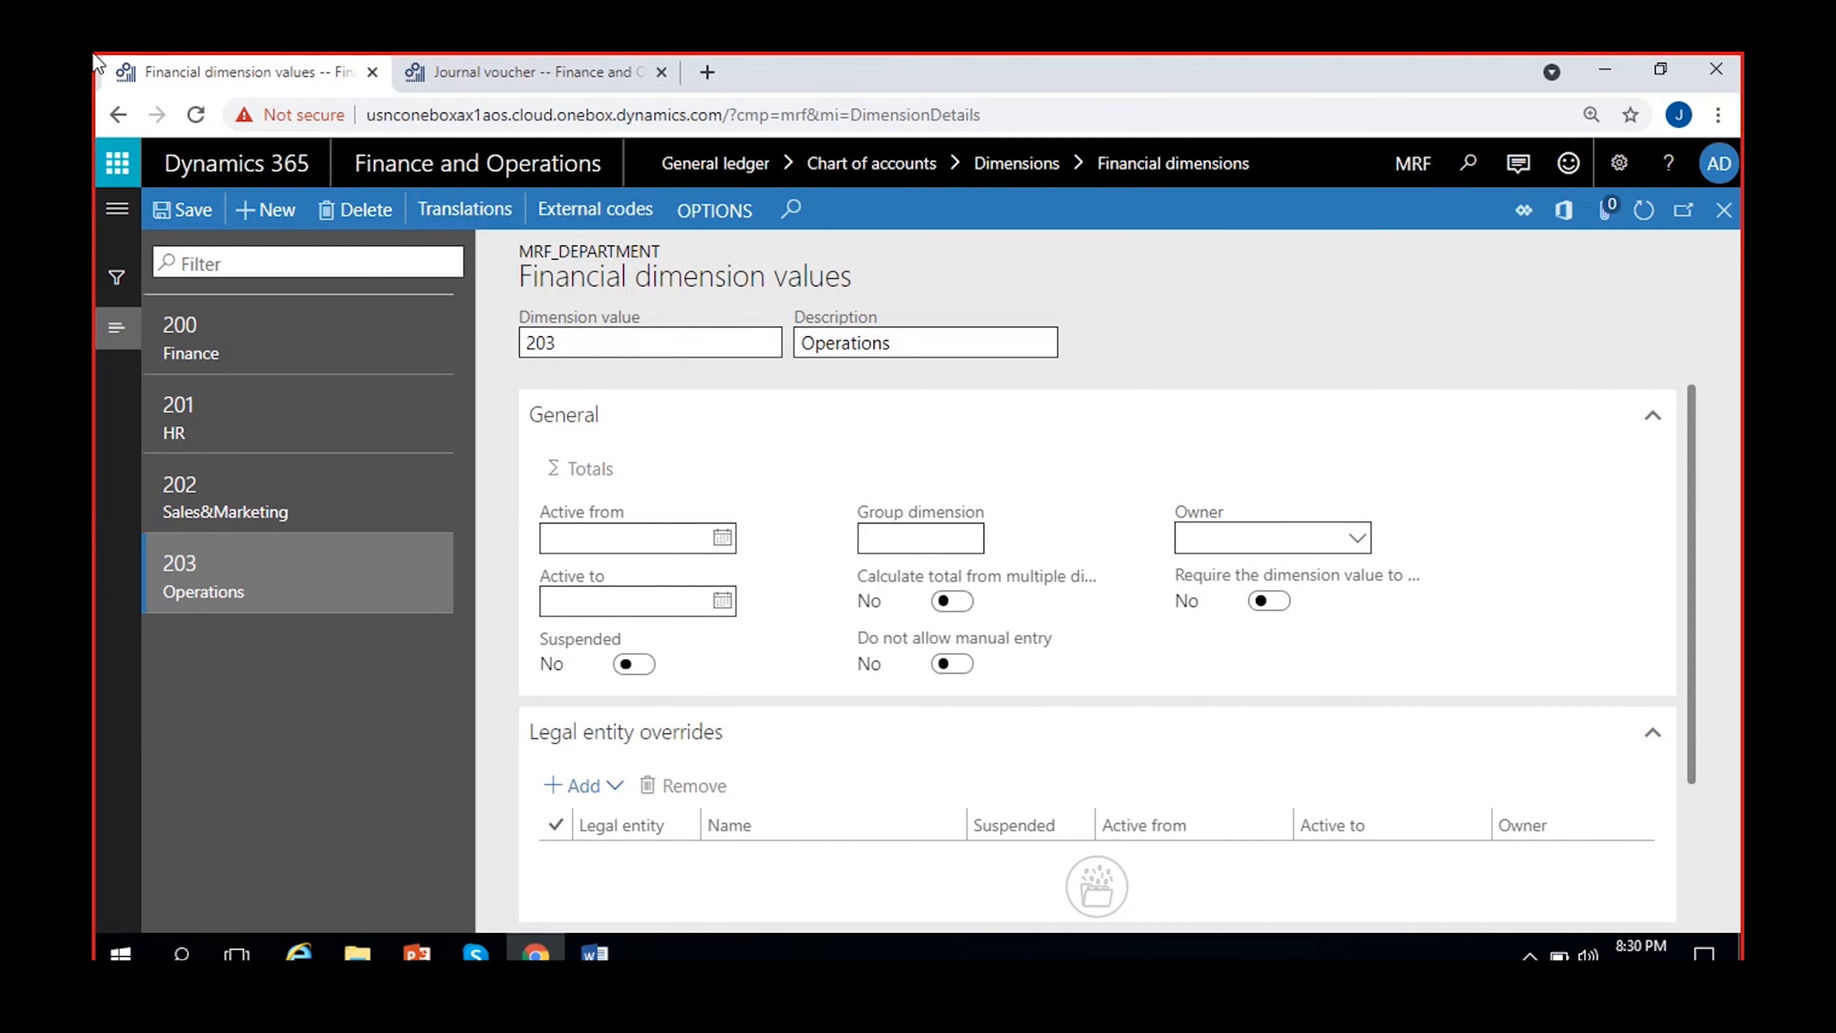
click(210, 221)
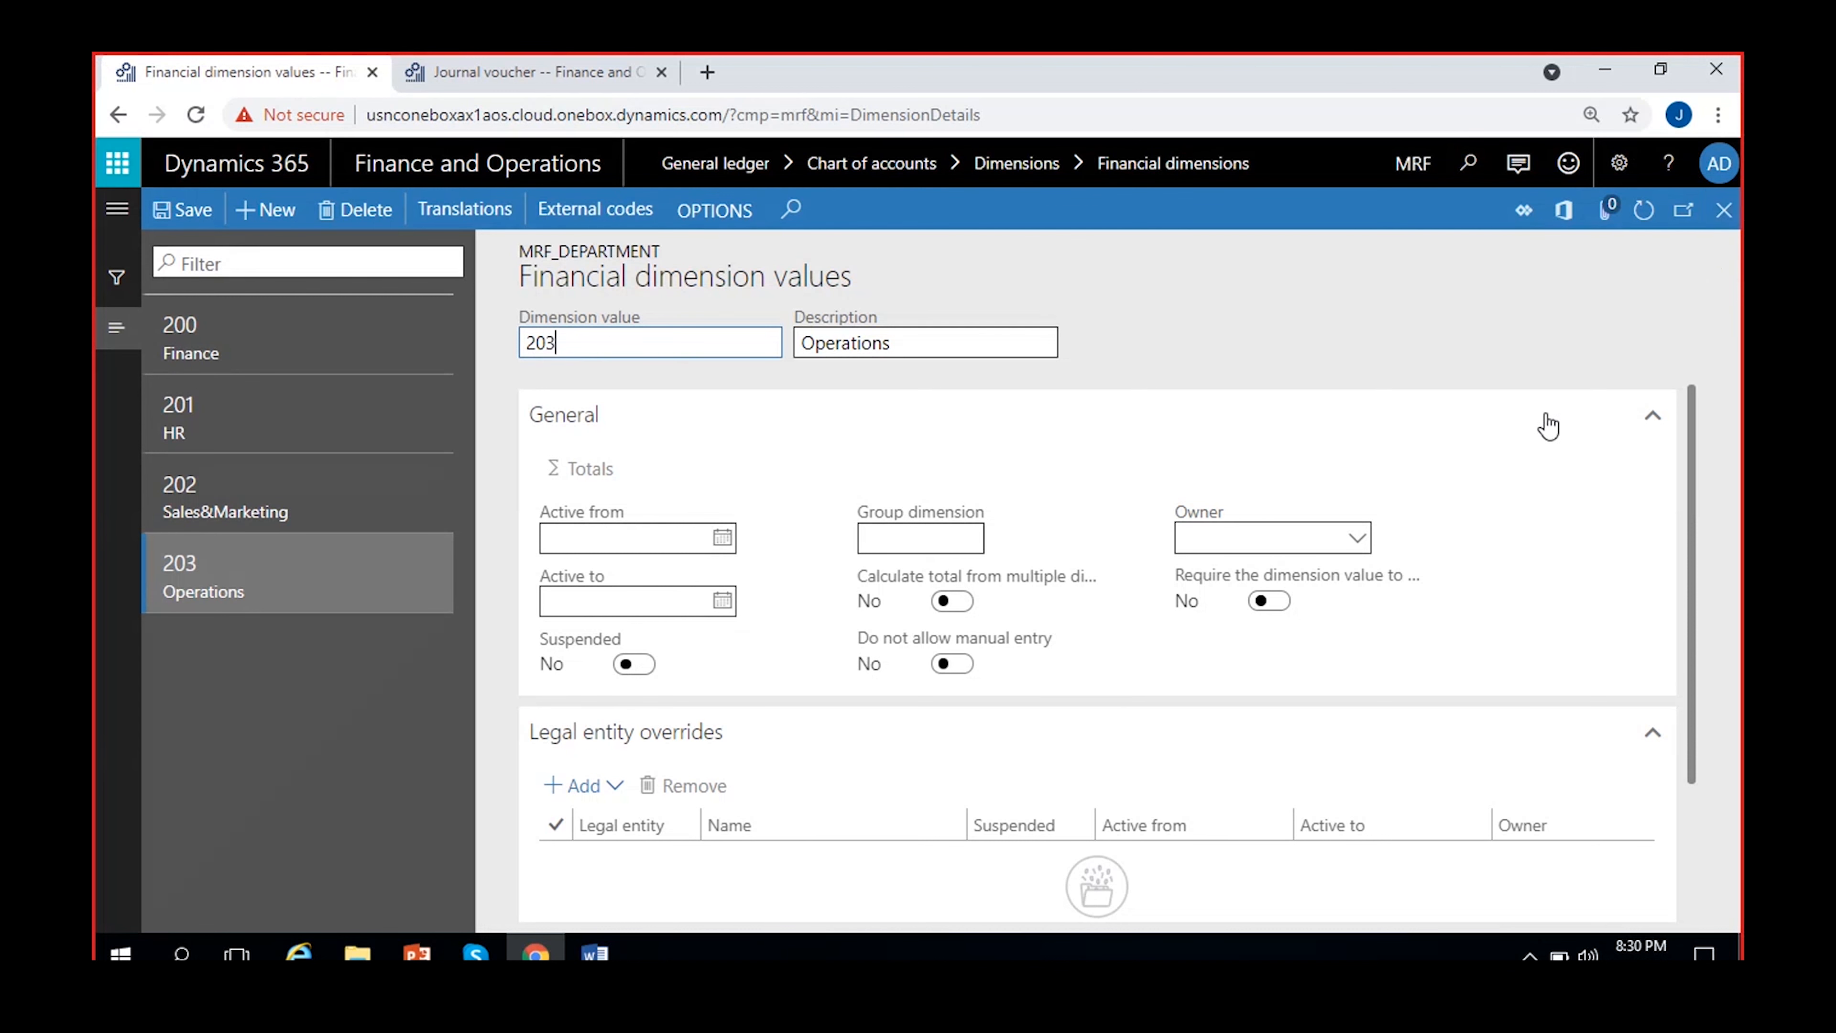
click(1724, 214)
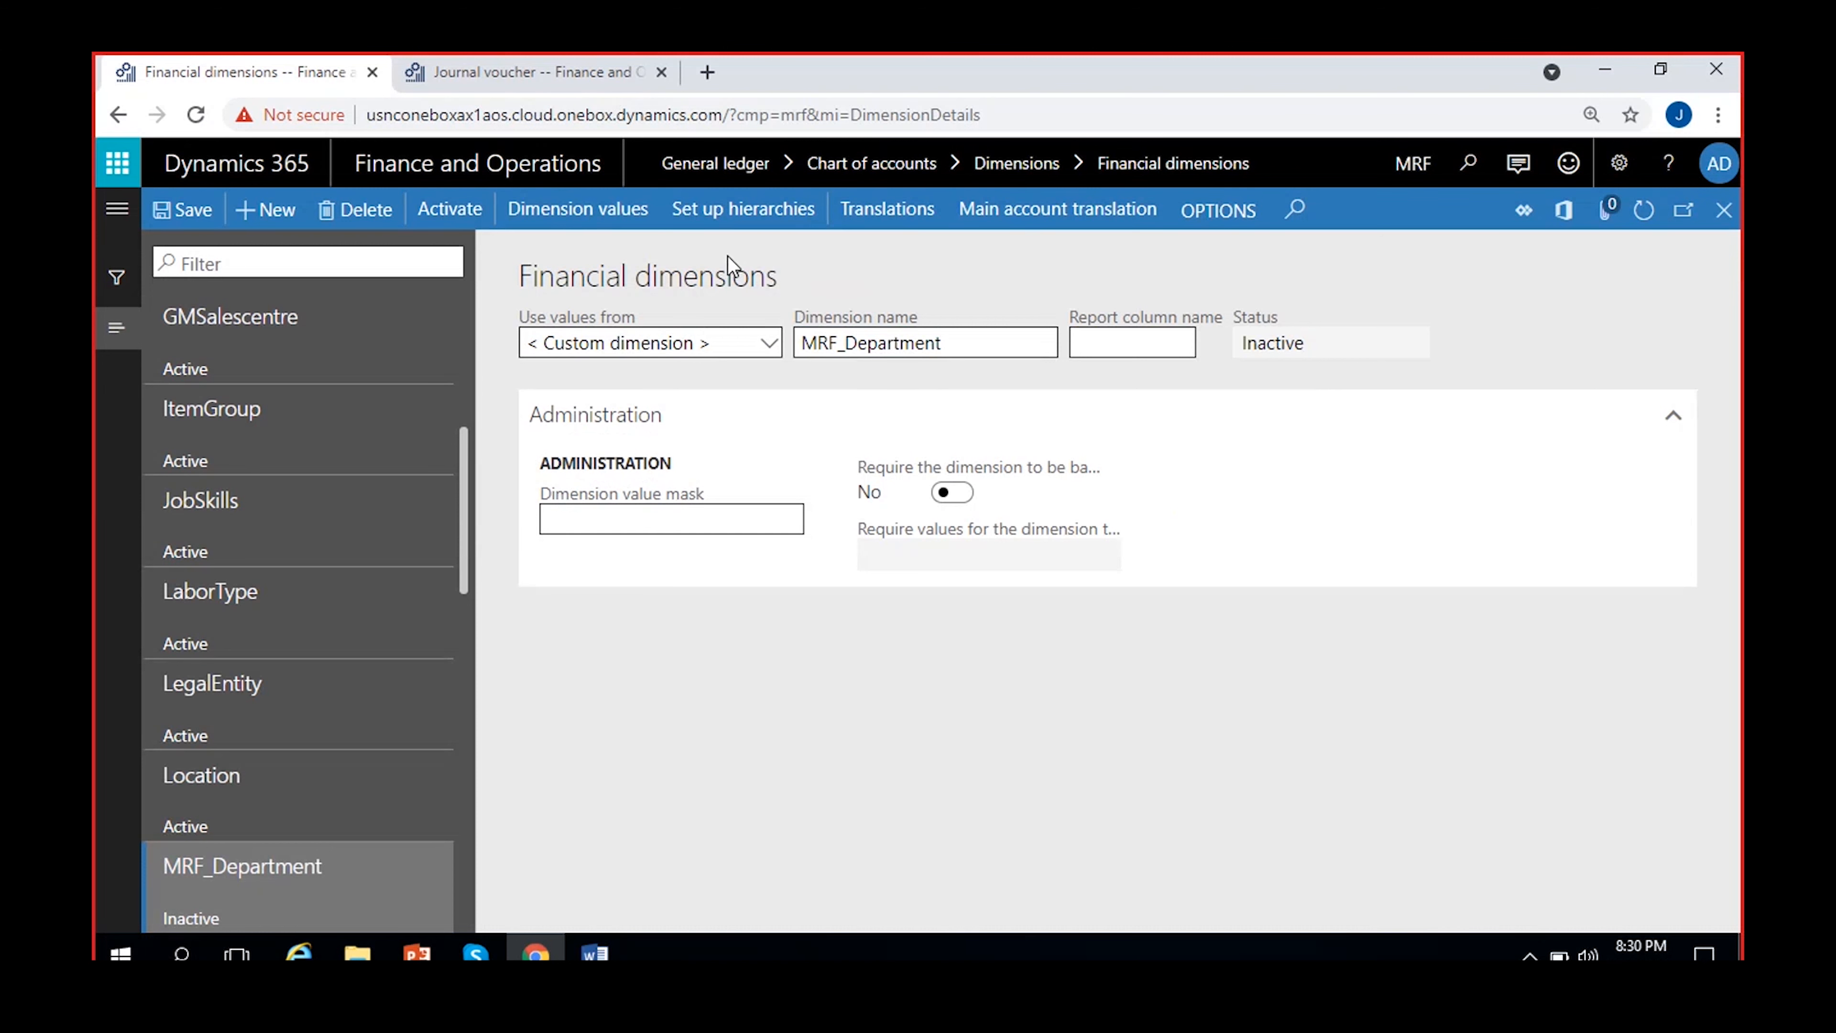
Activate the MRF financial dimensions without batch processing and check the status of MRF_Department
click(464, 212)
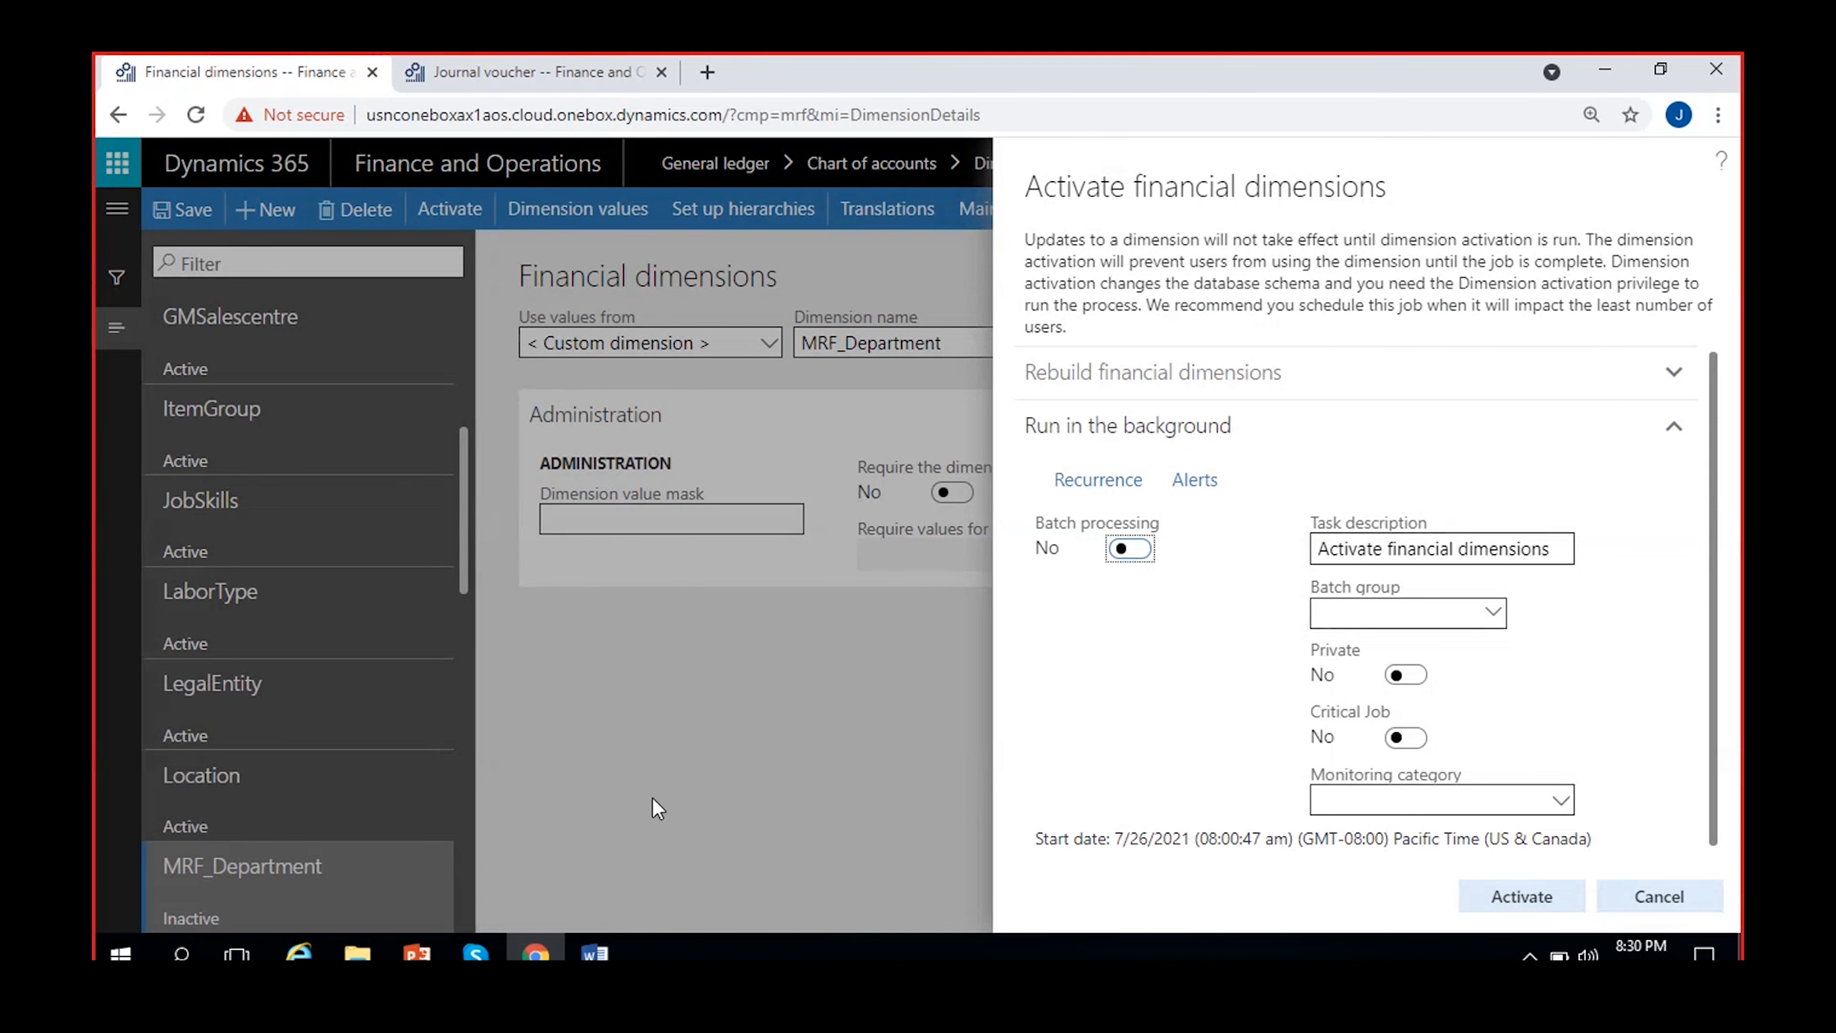
click(1496, 897)
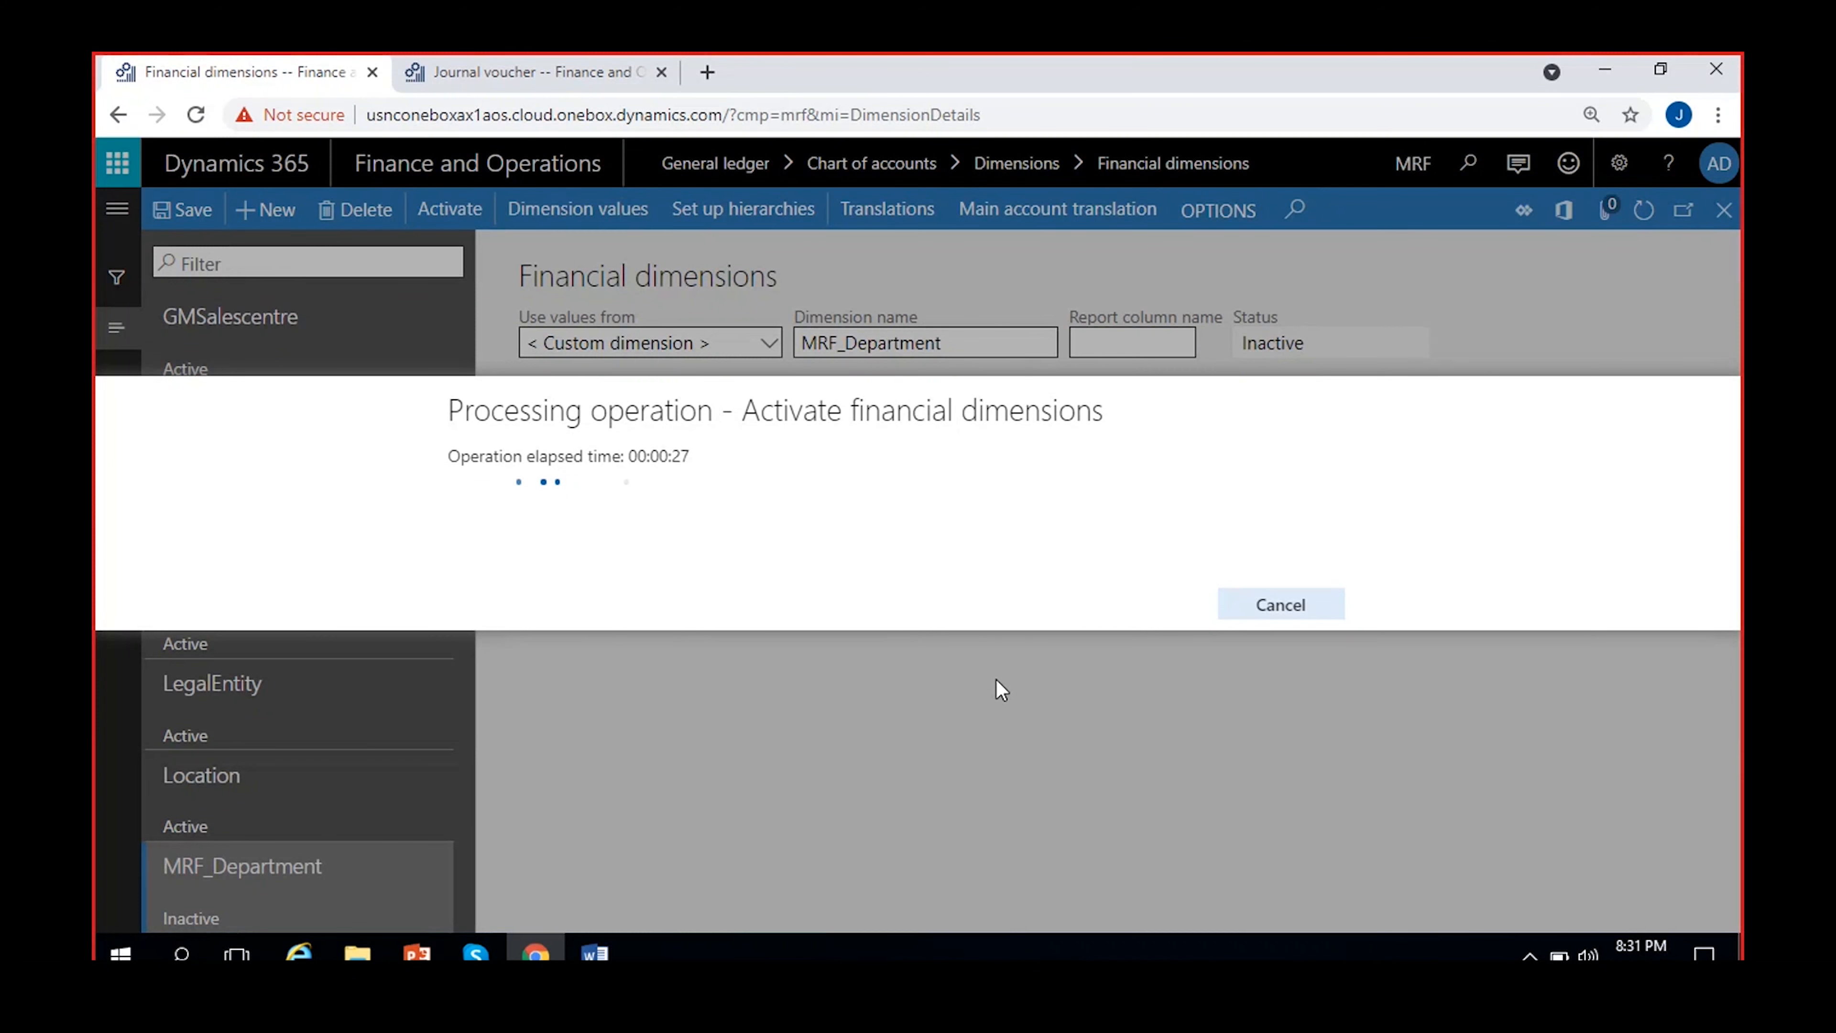
click(328, 808)
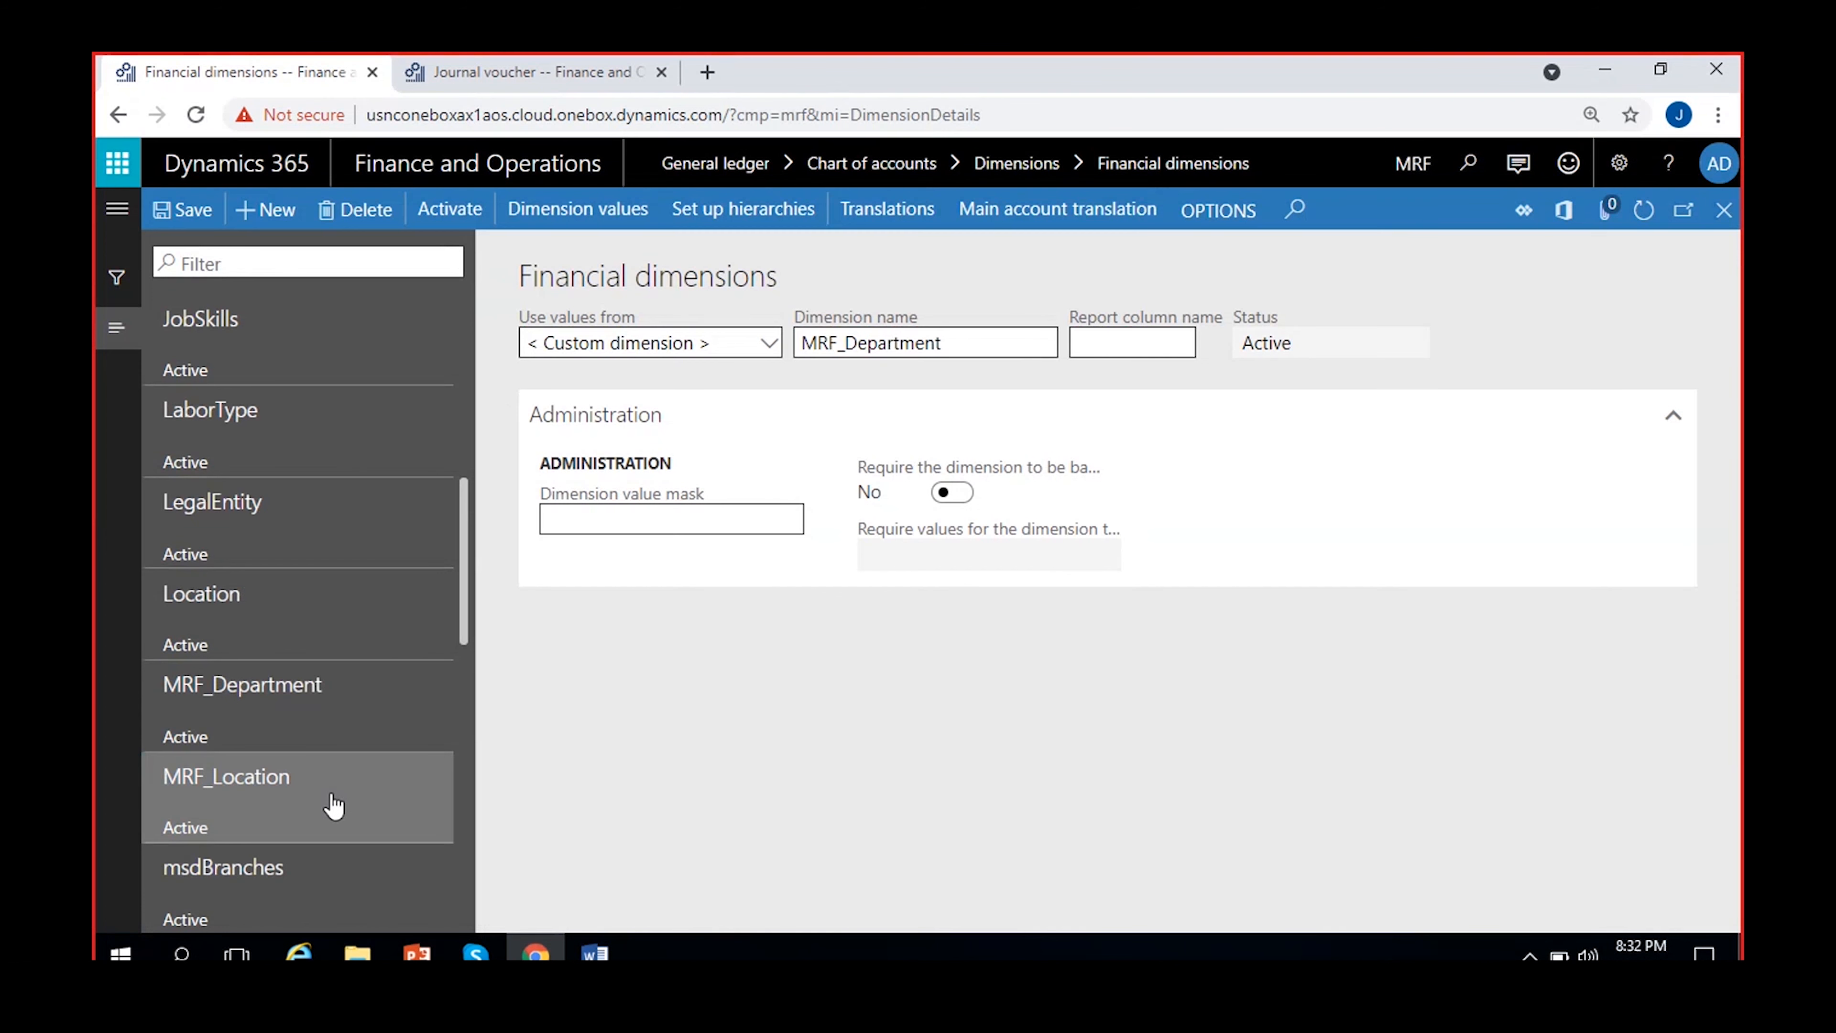
click(309, 694)
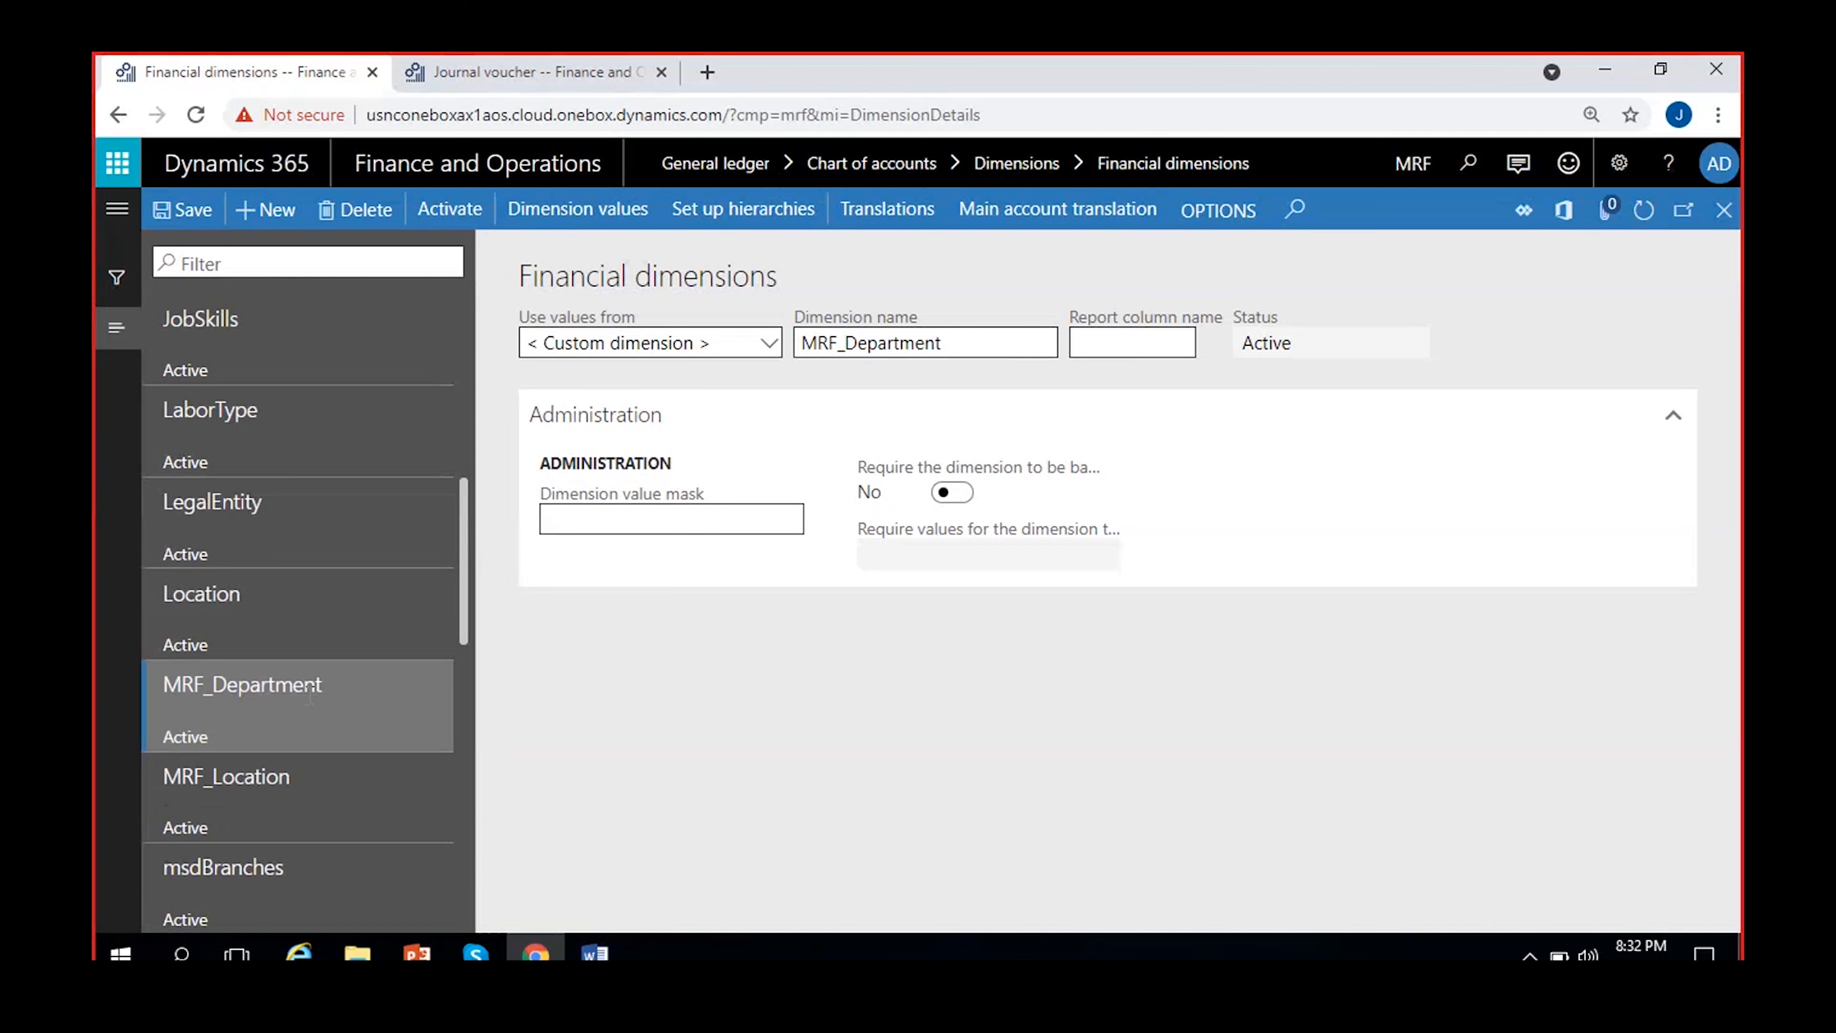
Run the activation for MRF_Location again with batch processing turned on and dismiss the notification
click(334, 808)
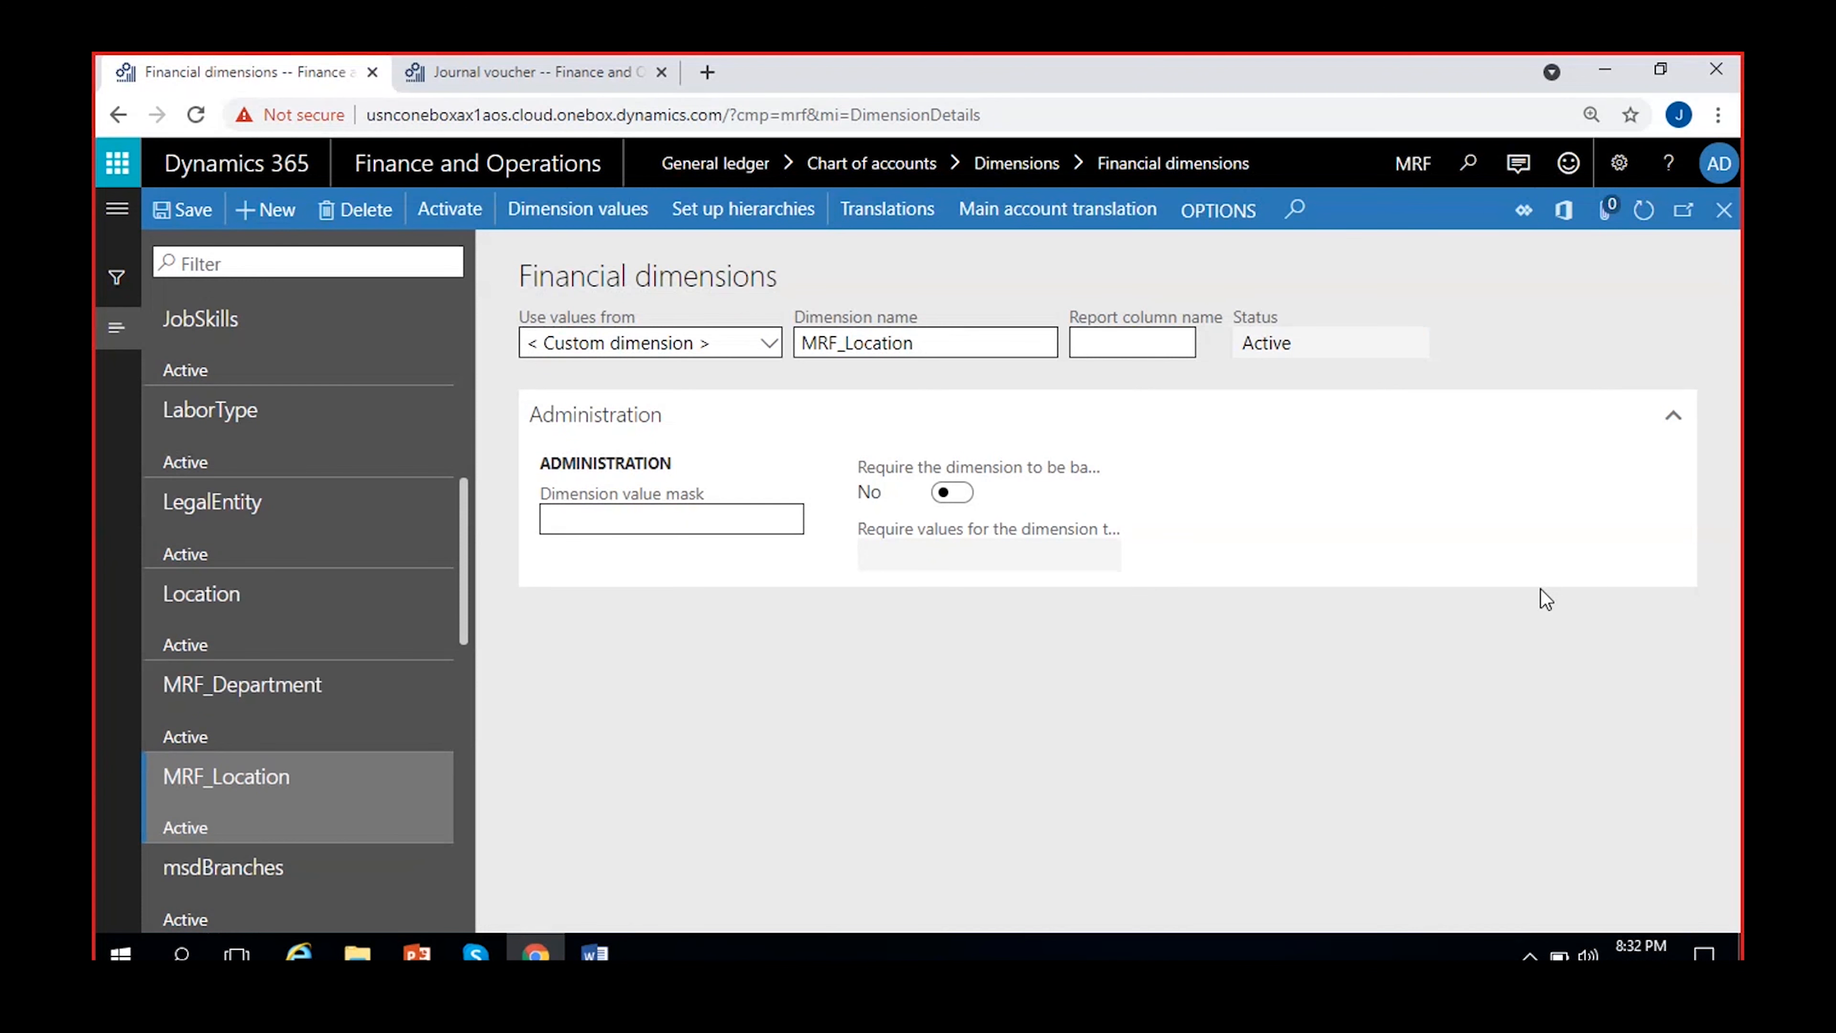
click(468, 234)
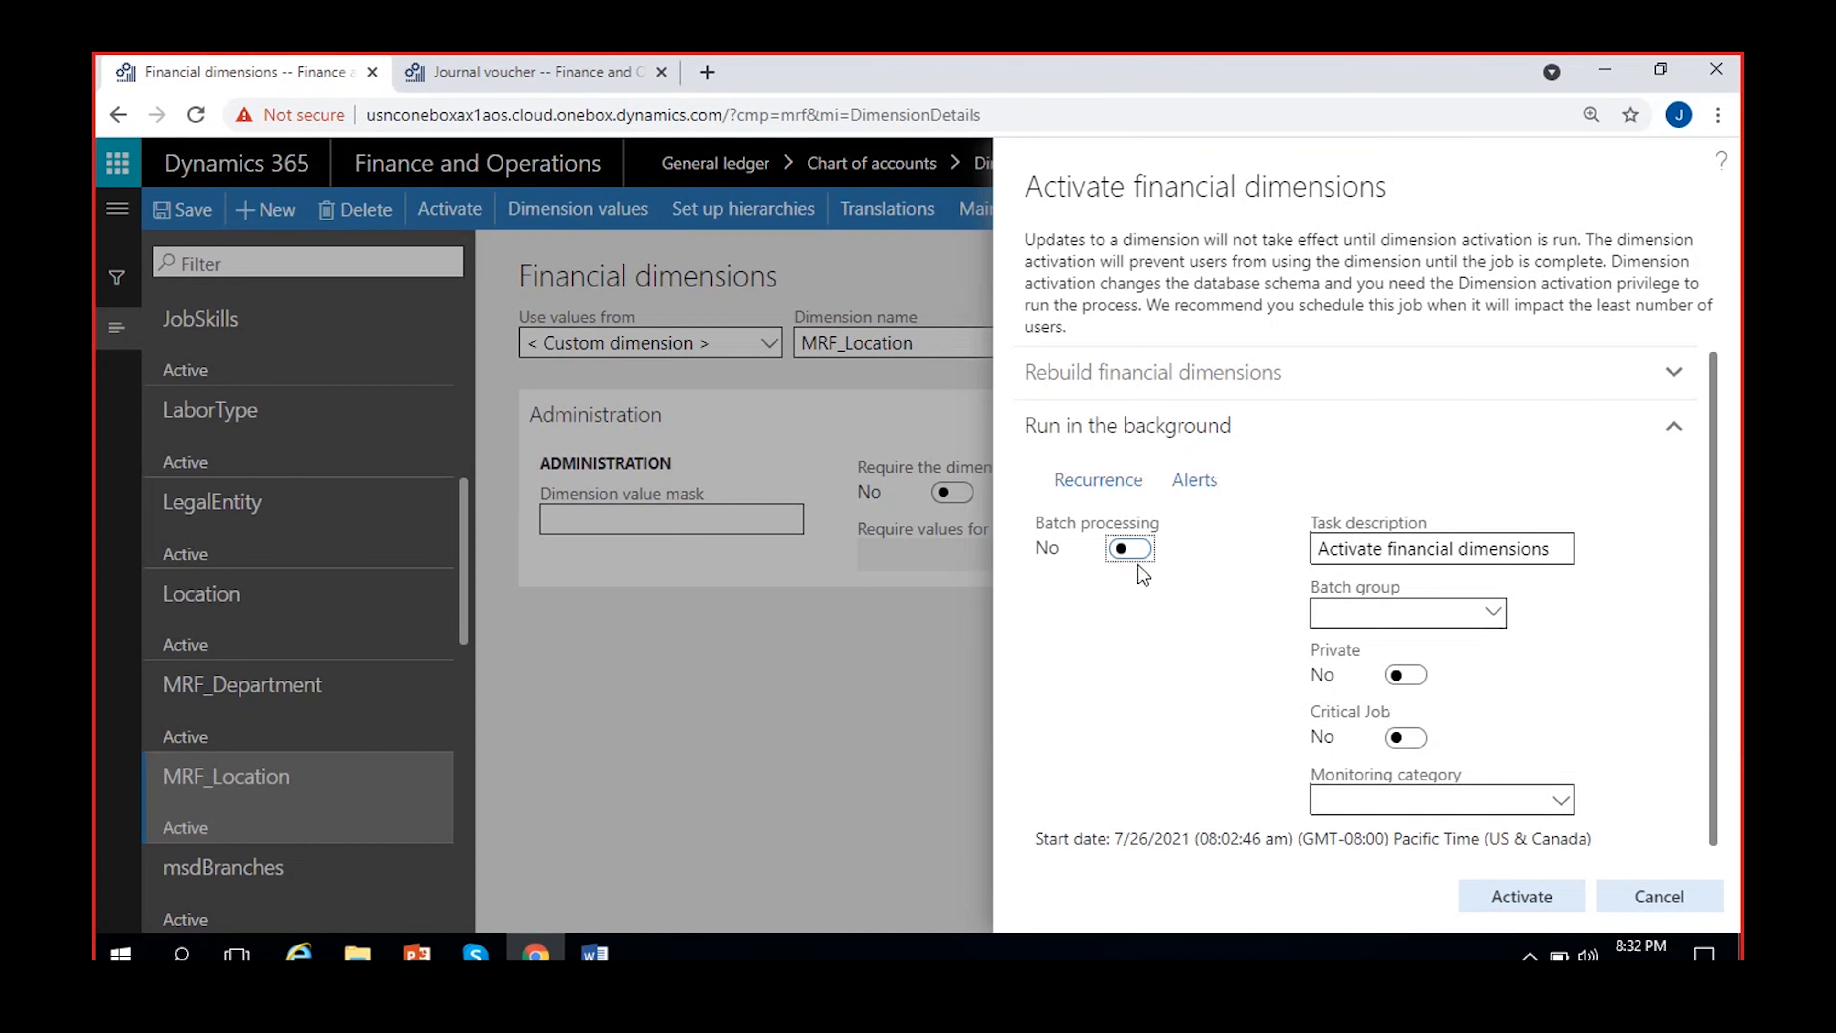
click(1123, 551)
click(1536, 894)
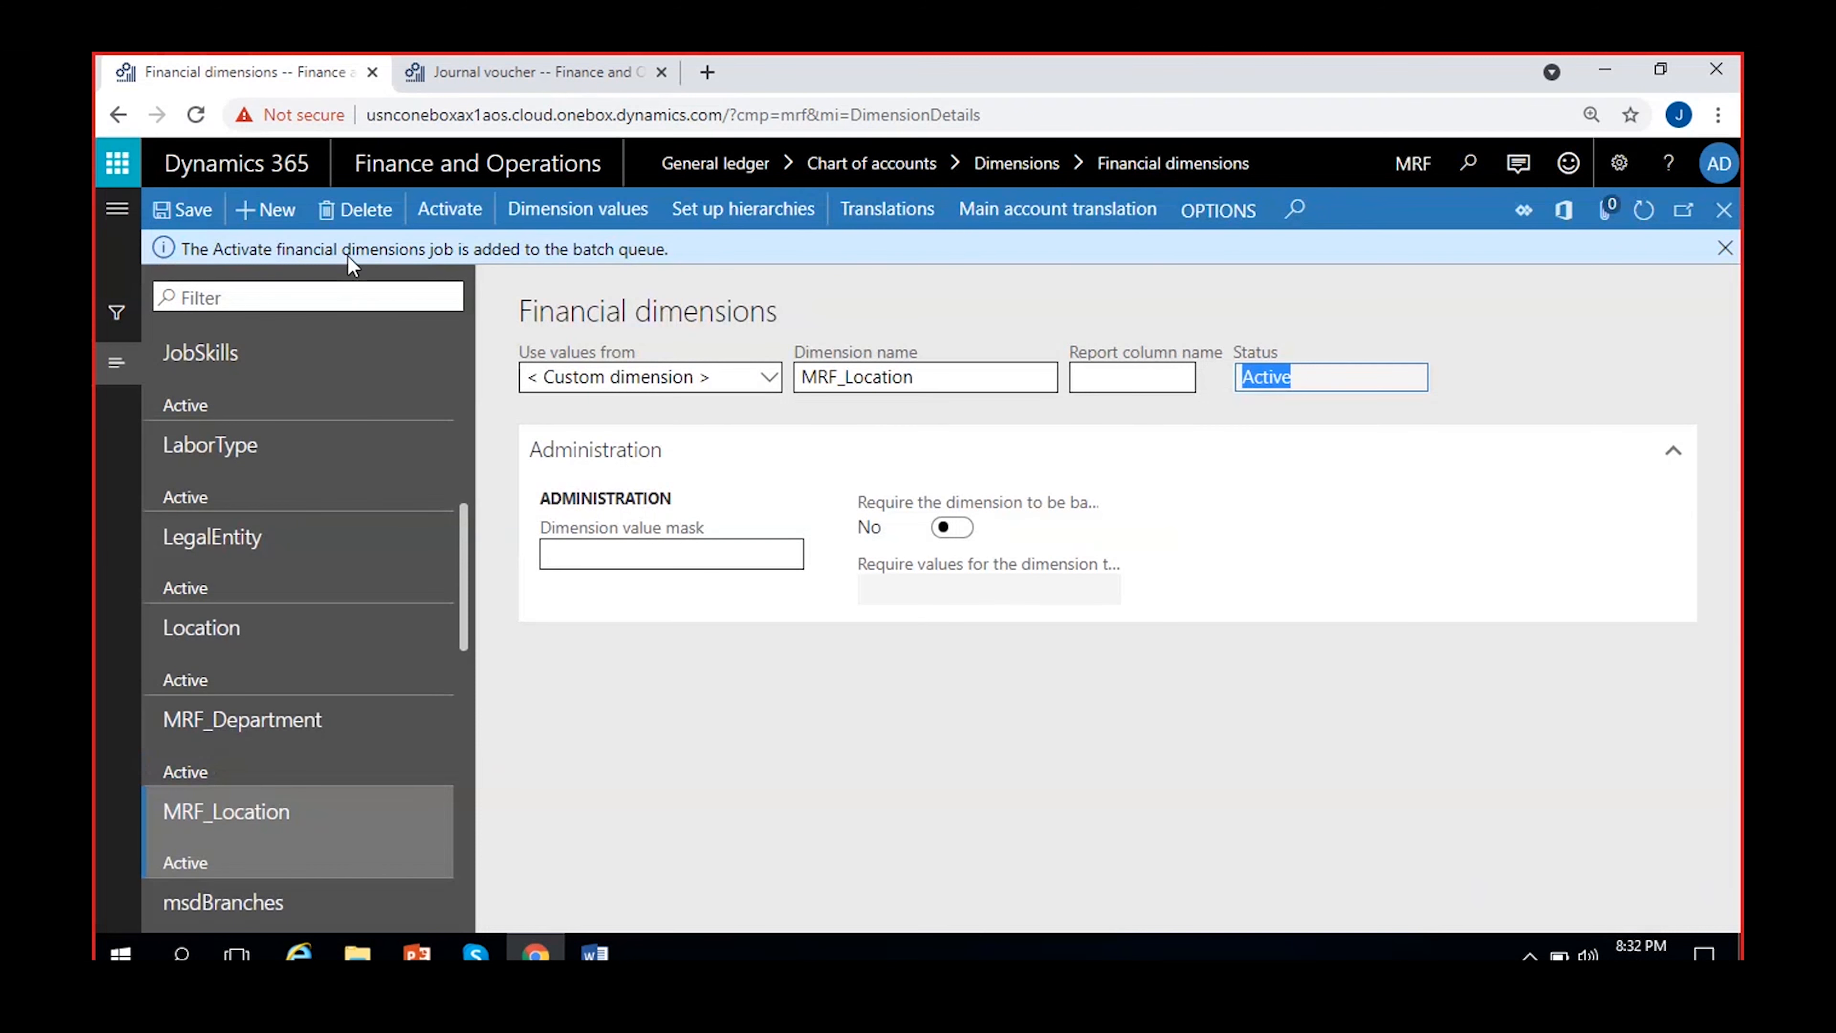
click(1712, 257)
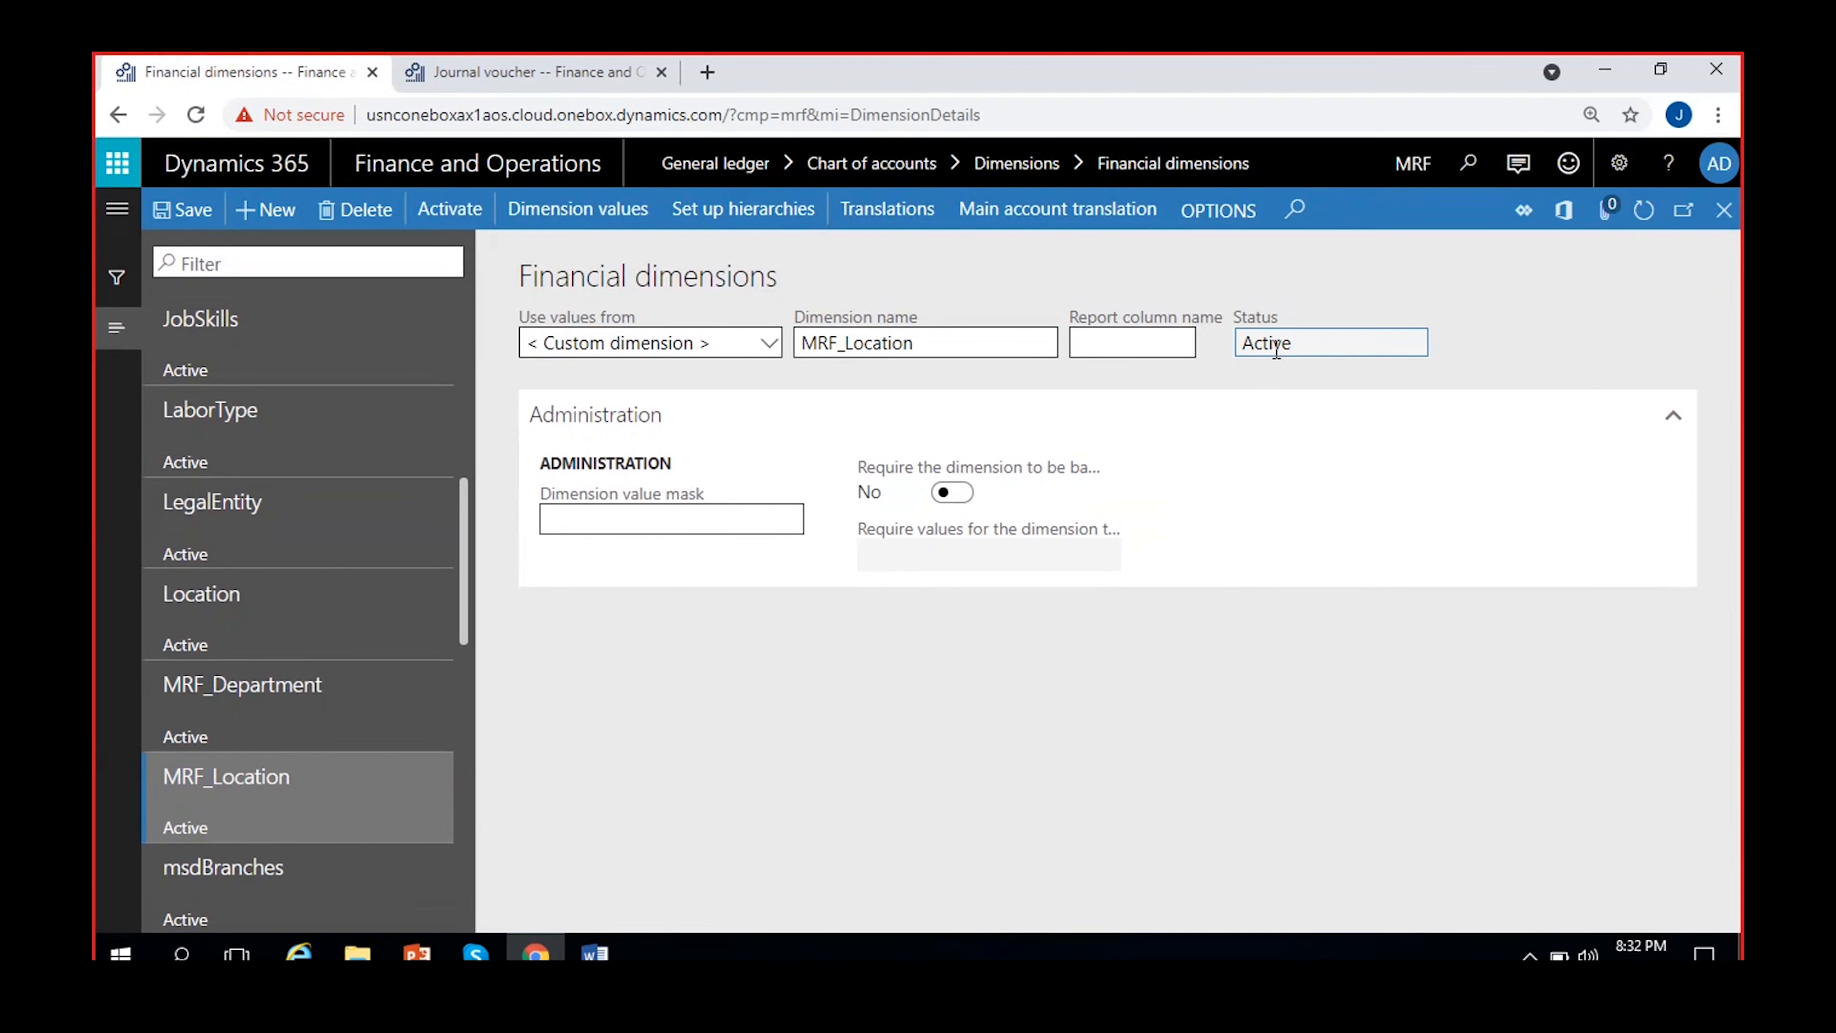
Refresh the financial dimensions and check the status of MRF_Department and MRF_Location
click(1642, 219)
click(227, 698)
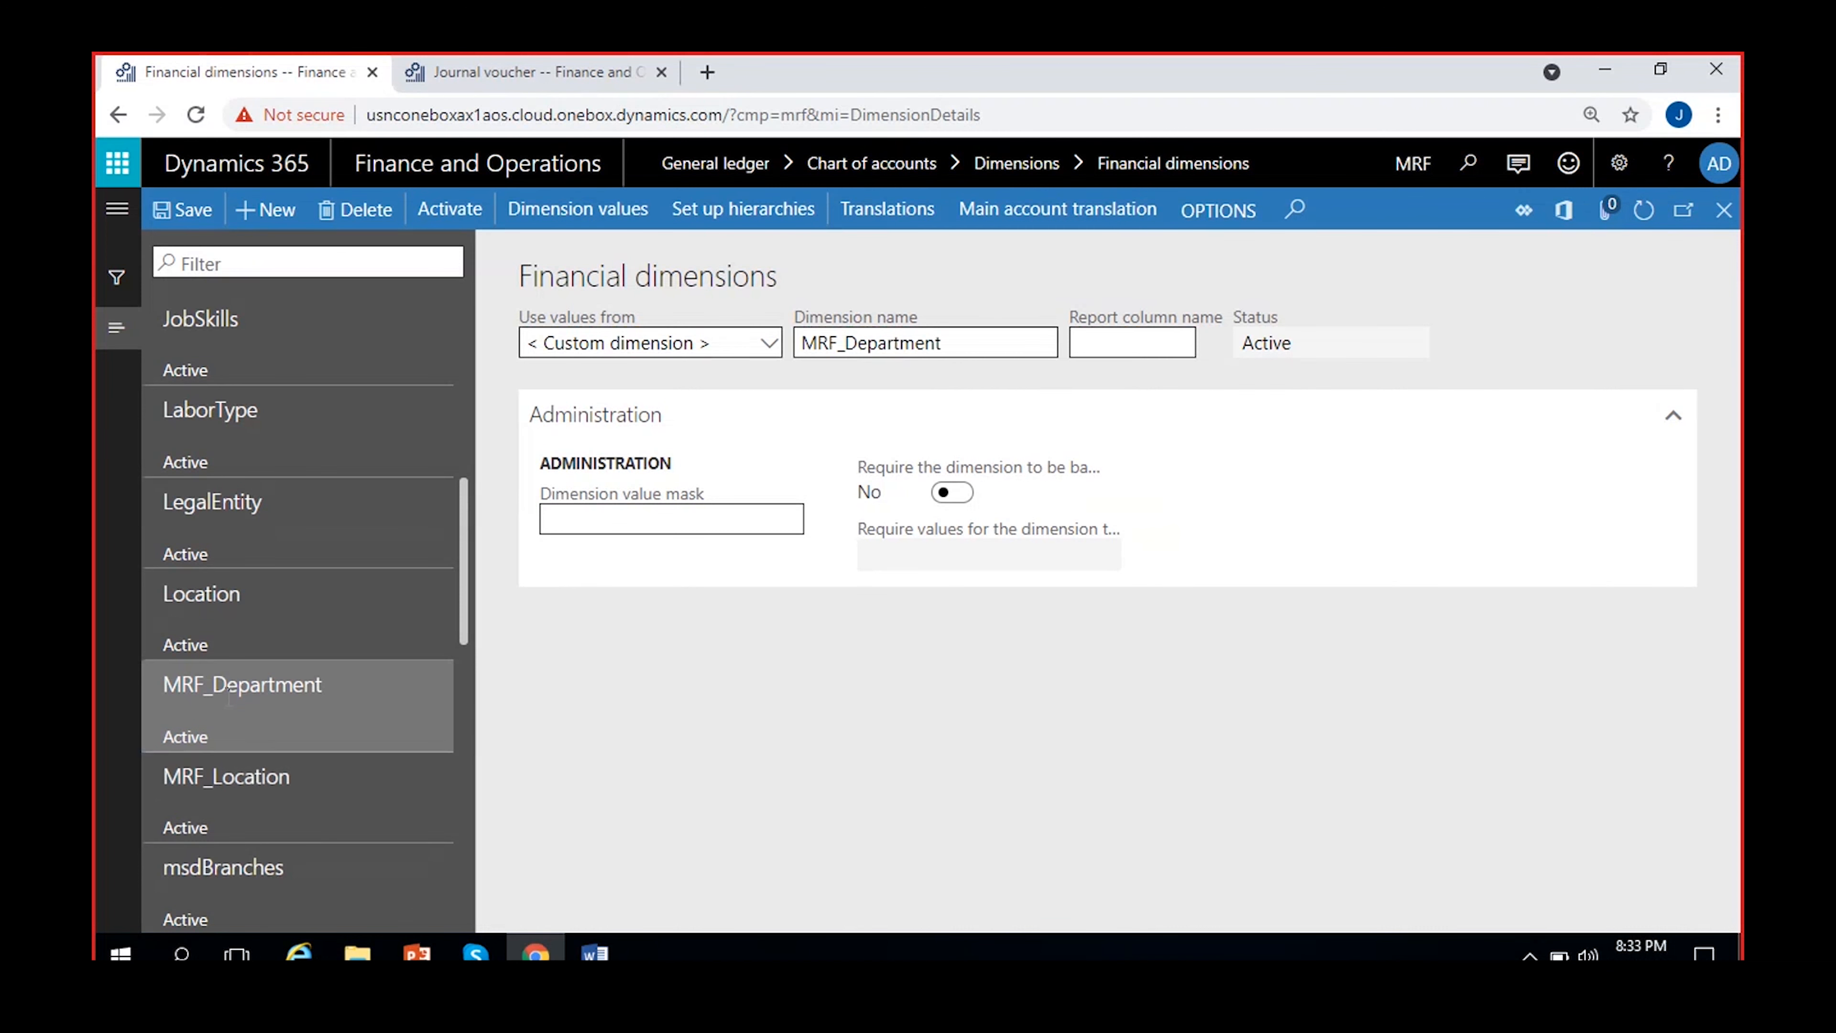
click(285, 770)
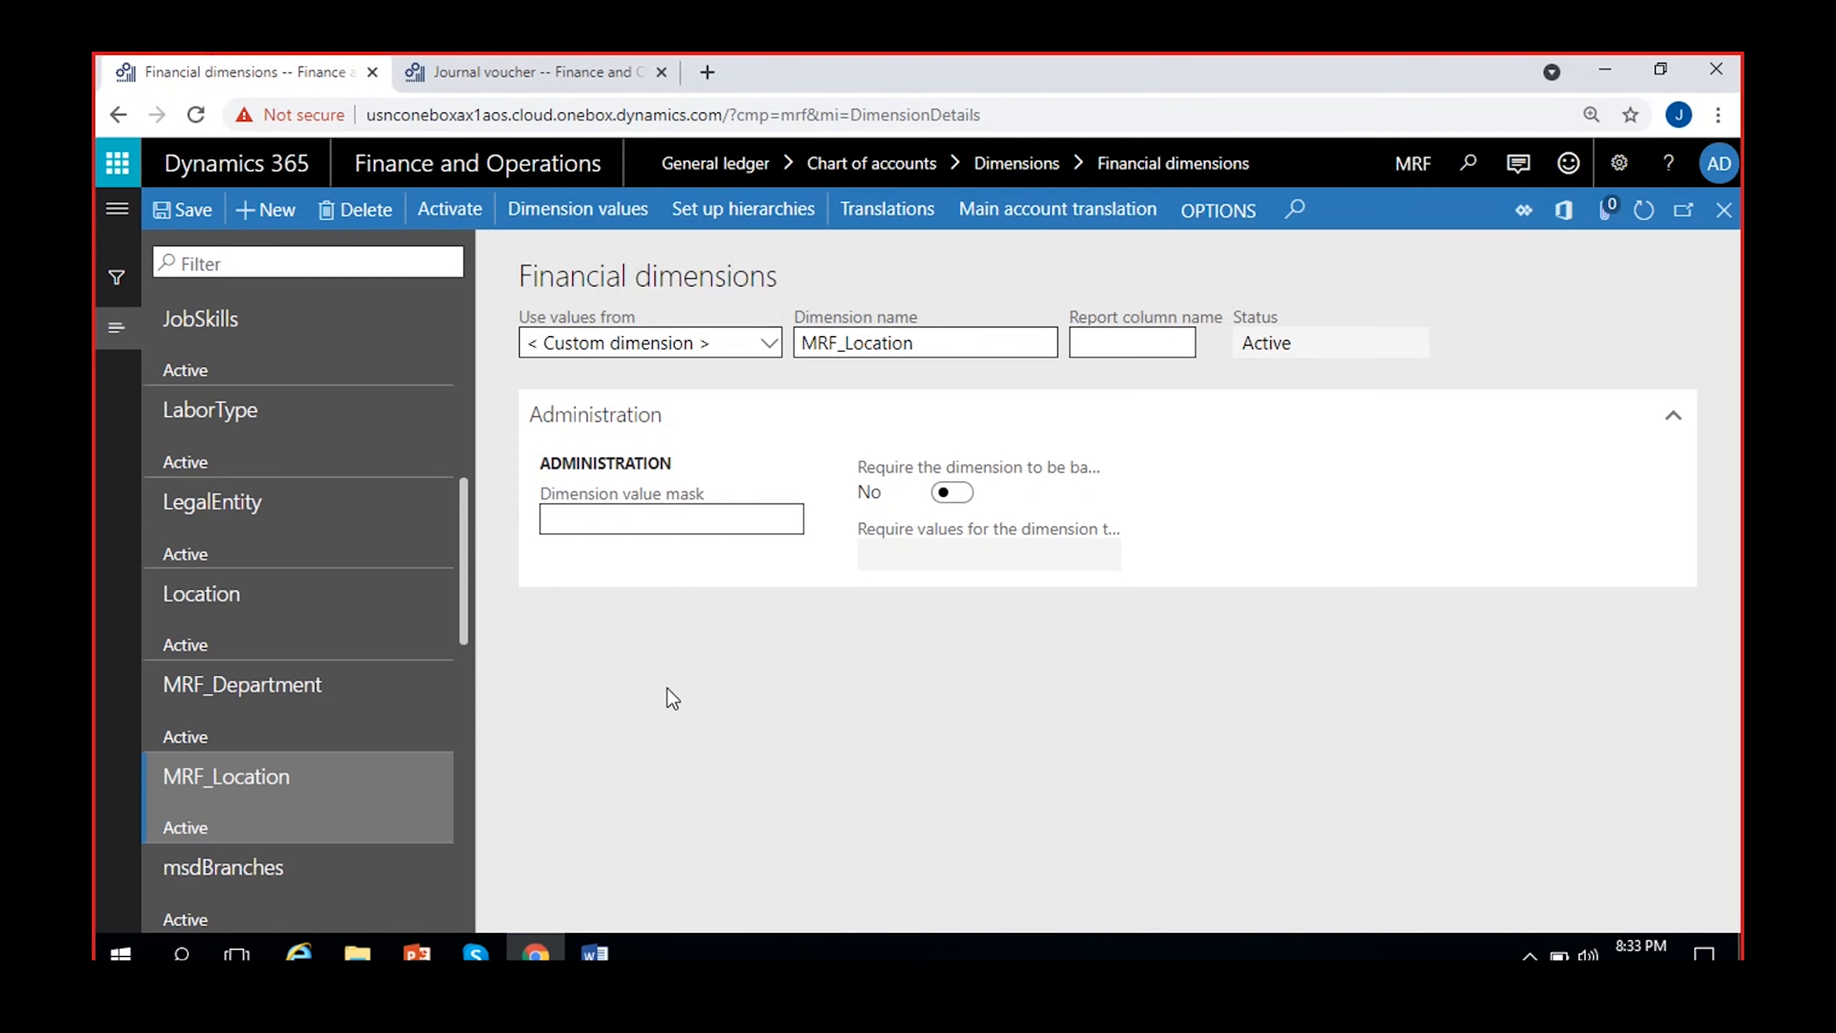
View the dimension values of the custom dimension ADSCostcenter and return to the financial dimensions
scroll(388, 685, up, 10)
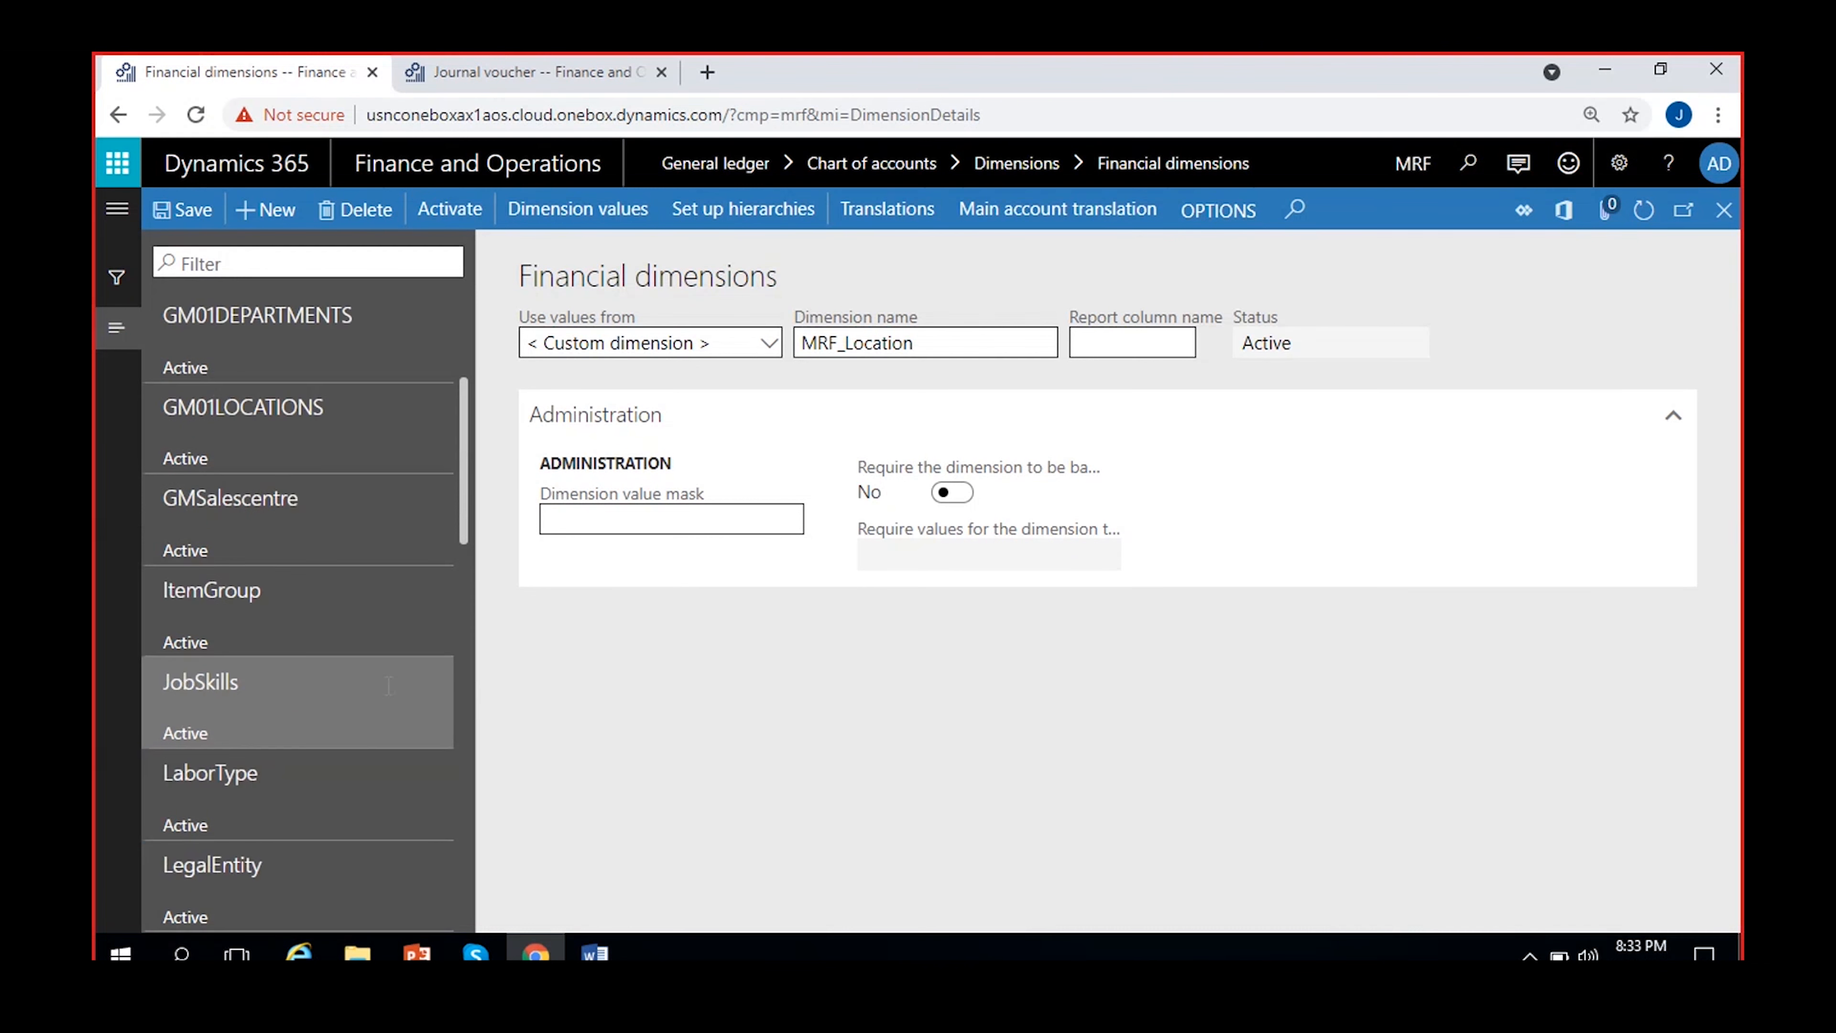
scroll(388, 685, up, 2)
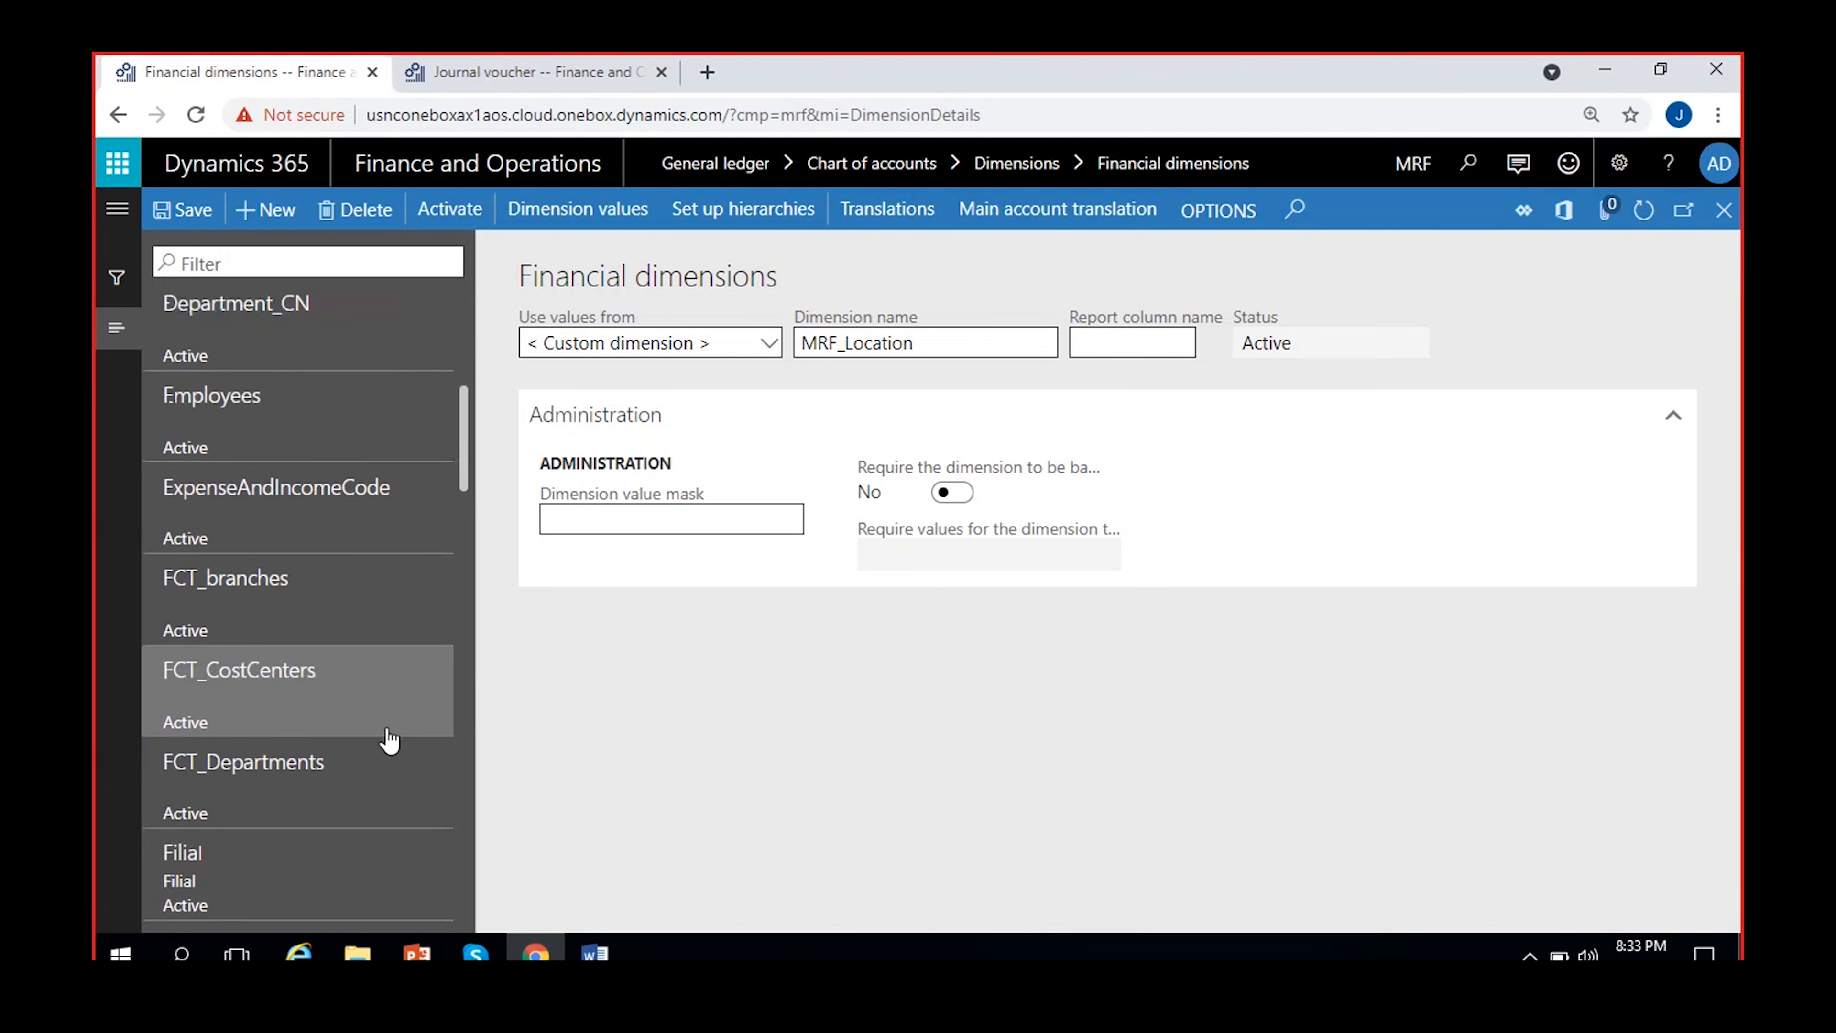
scroll(388, 738, up, 10)
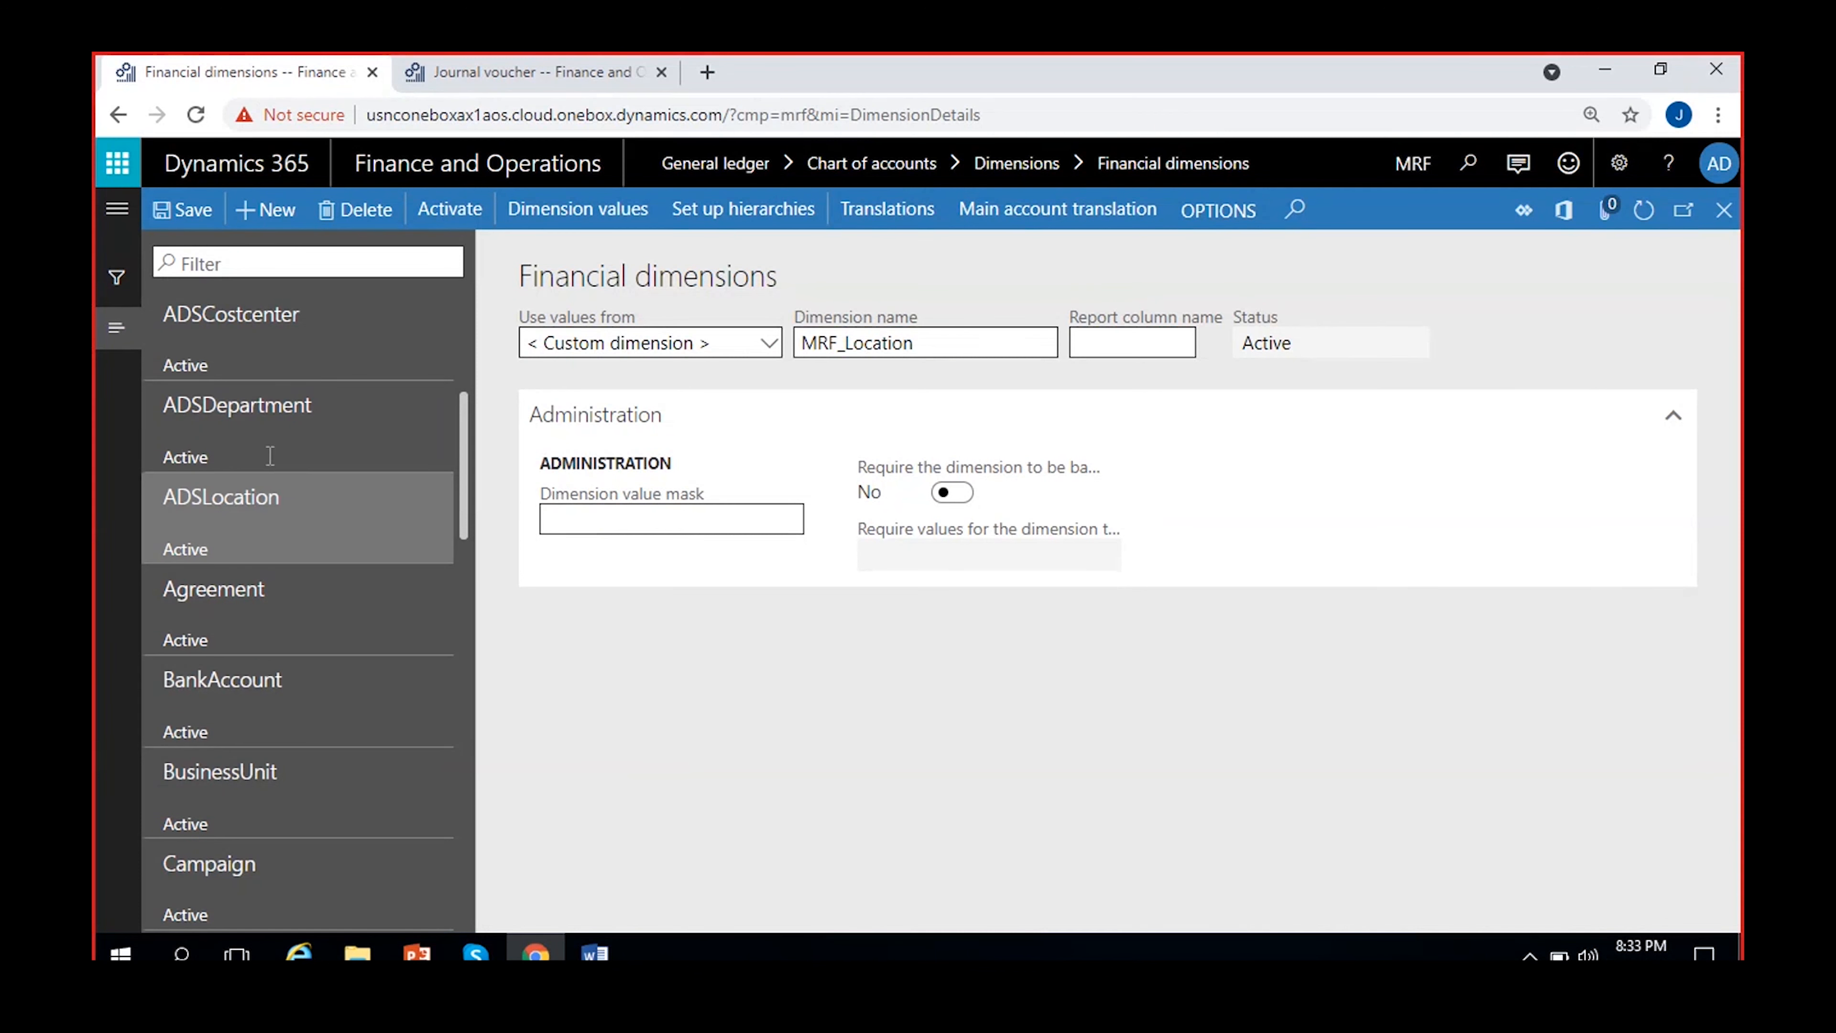
click(248, 355)
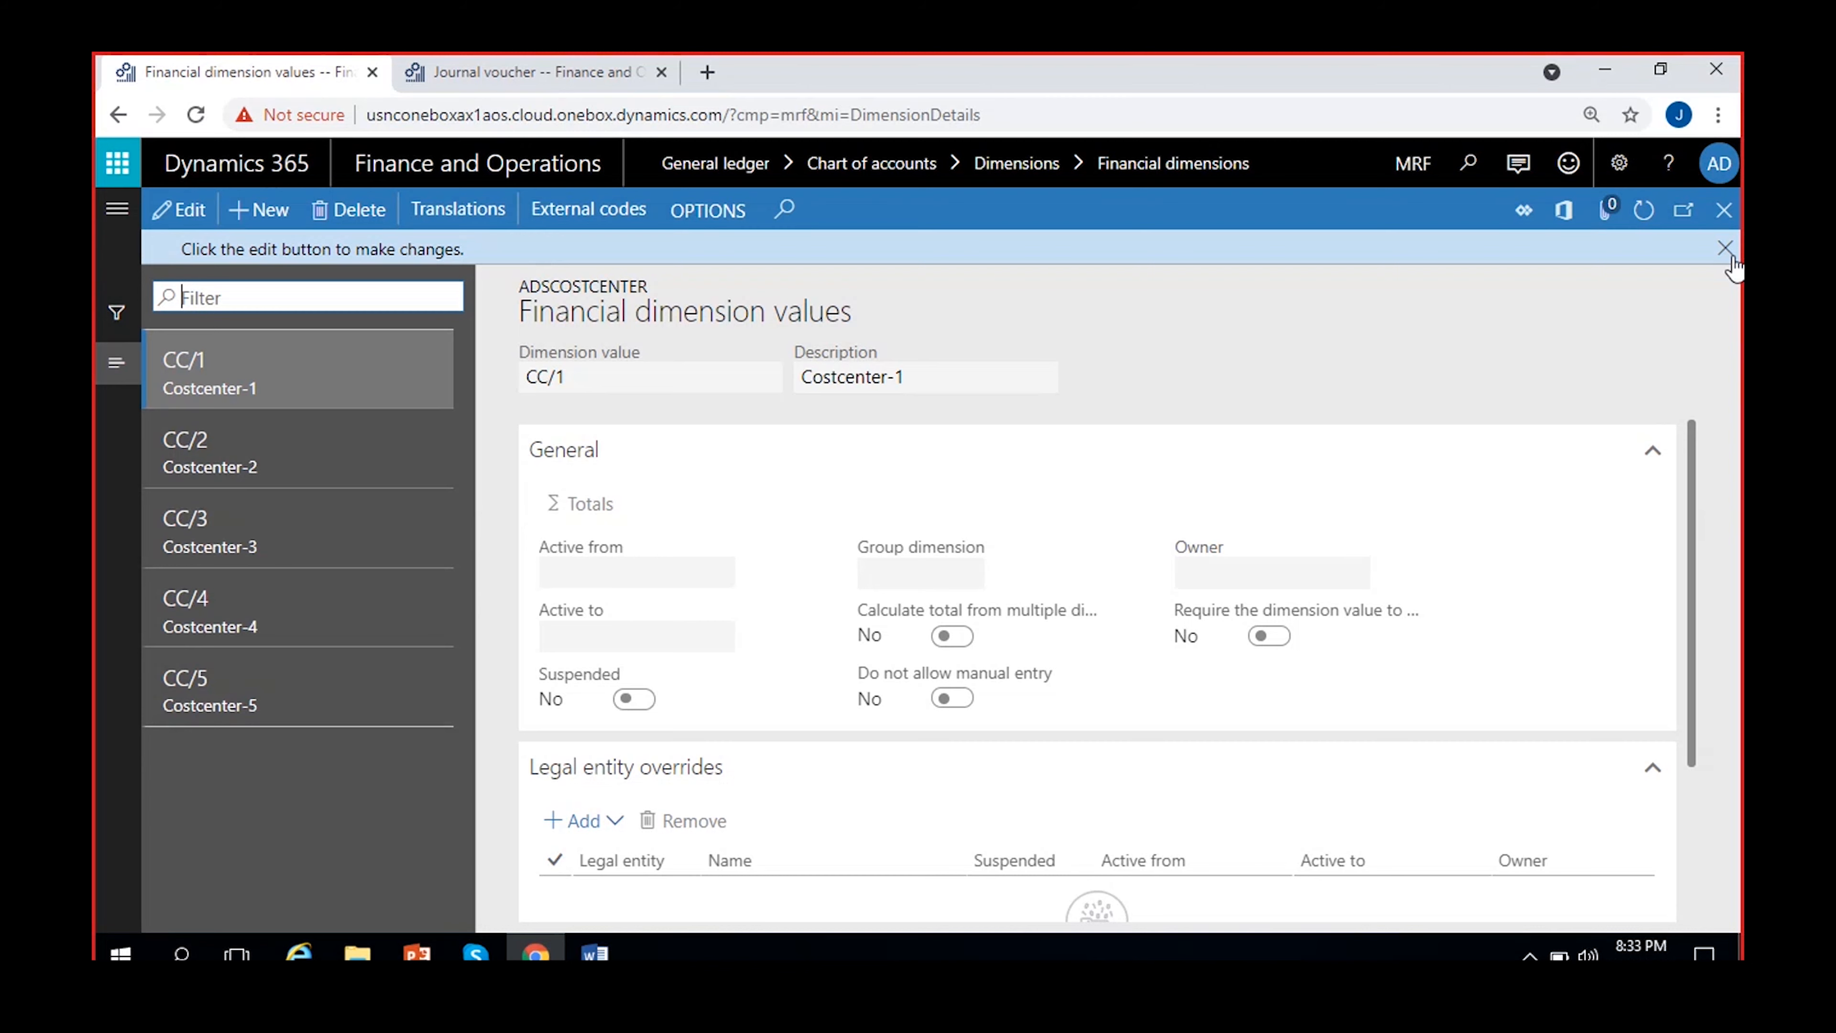
click(1724, 210)
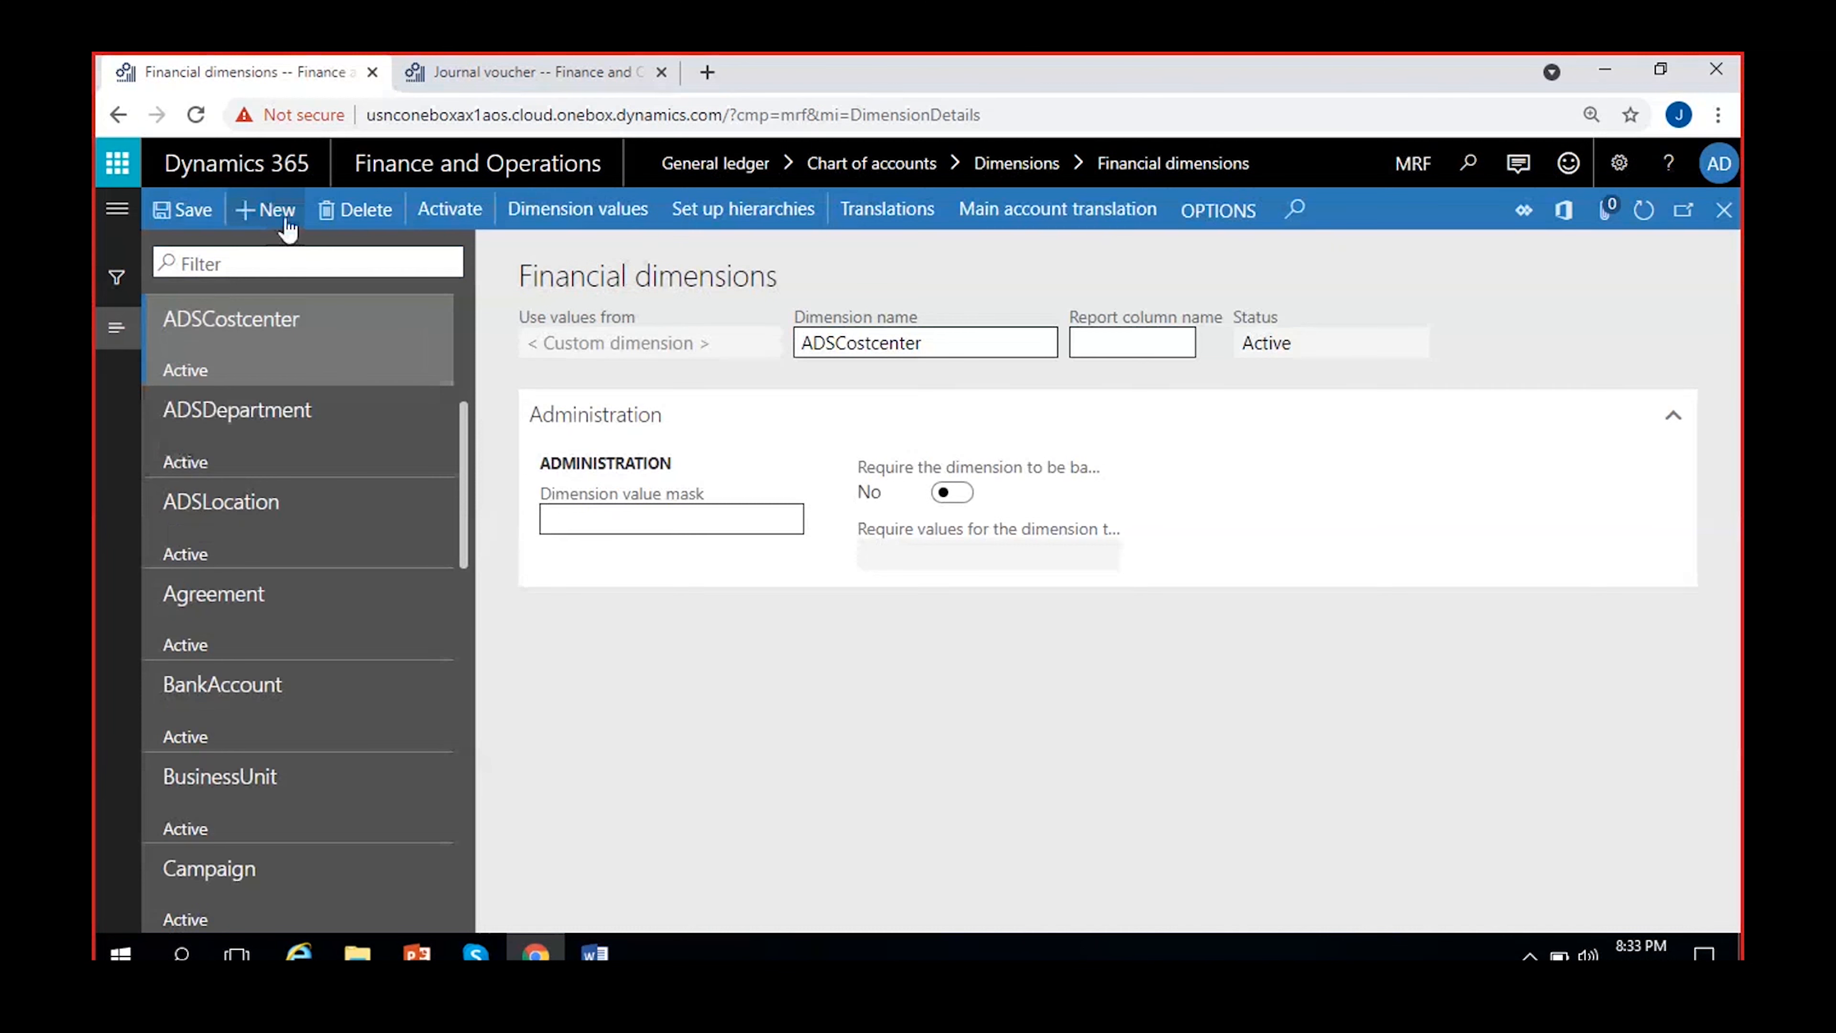
Start a new financial dimension to examine the entities offered as its value source, and delete the blank record
click(258, 210)
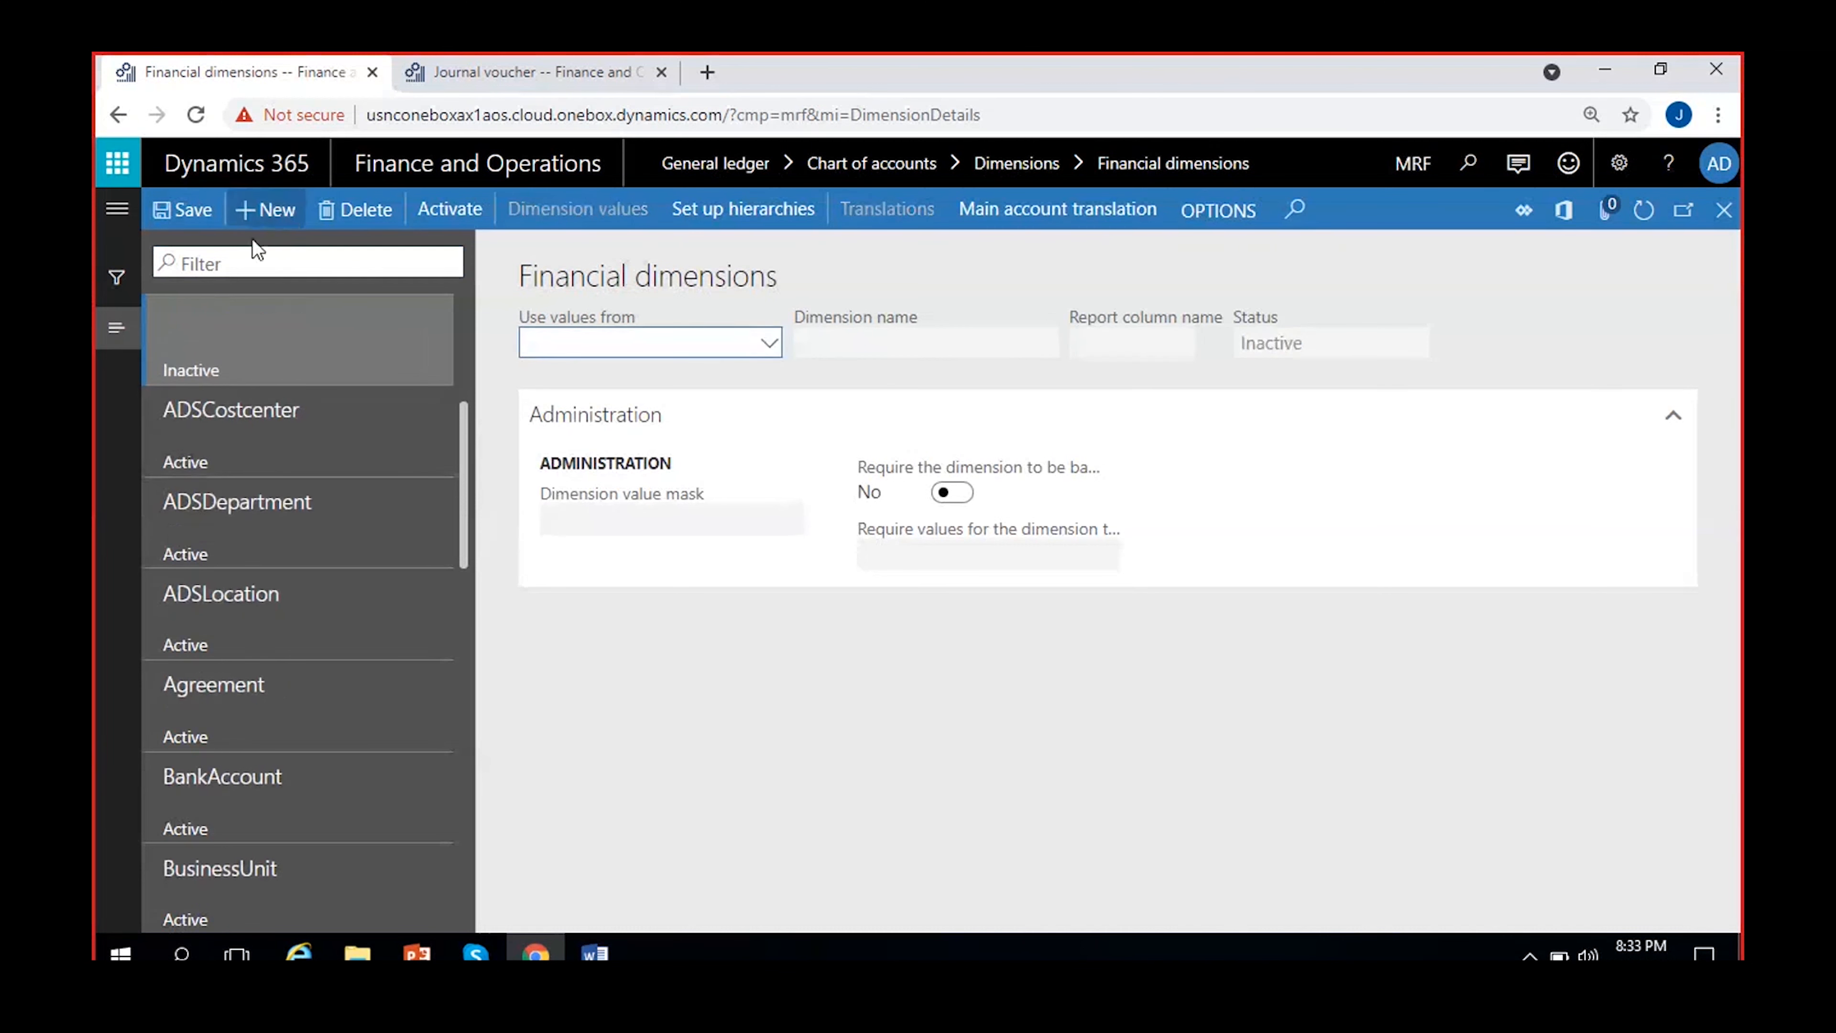
click(768, 343)
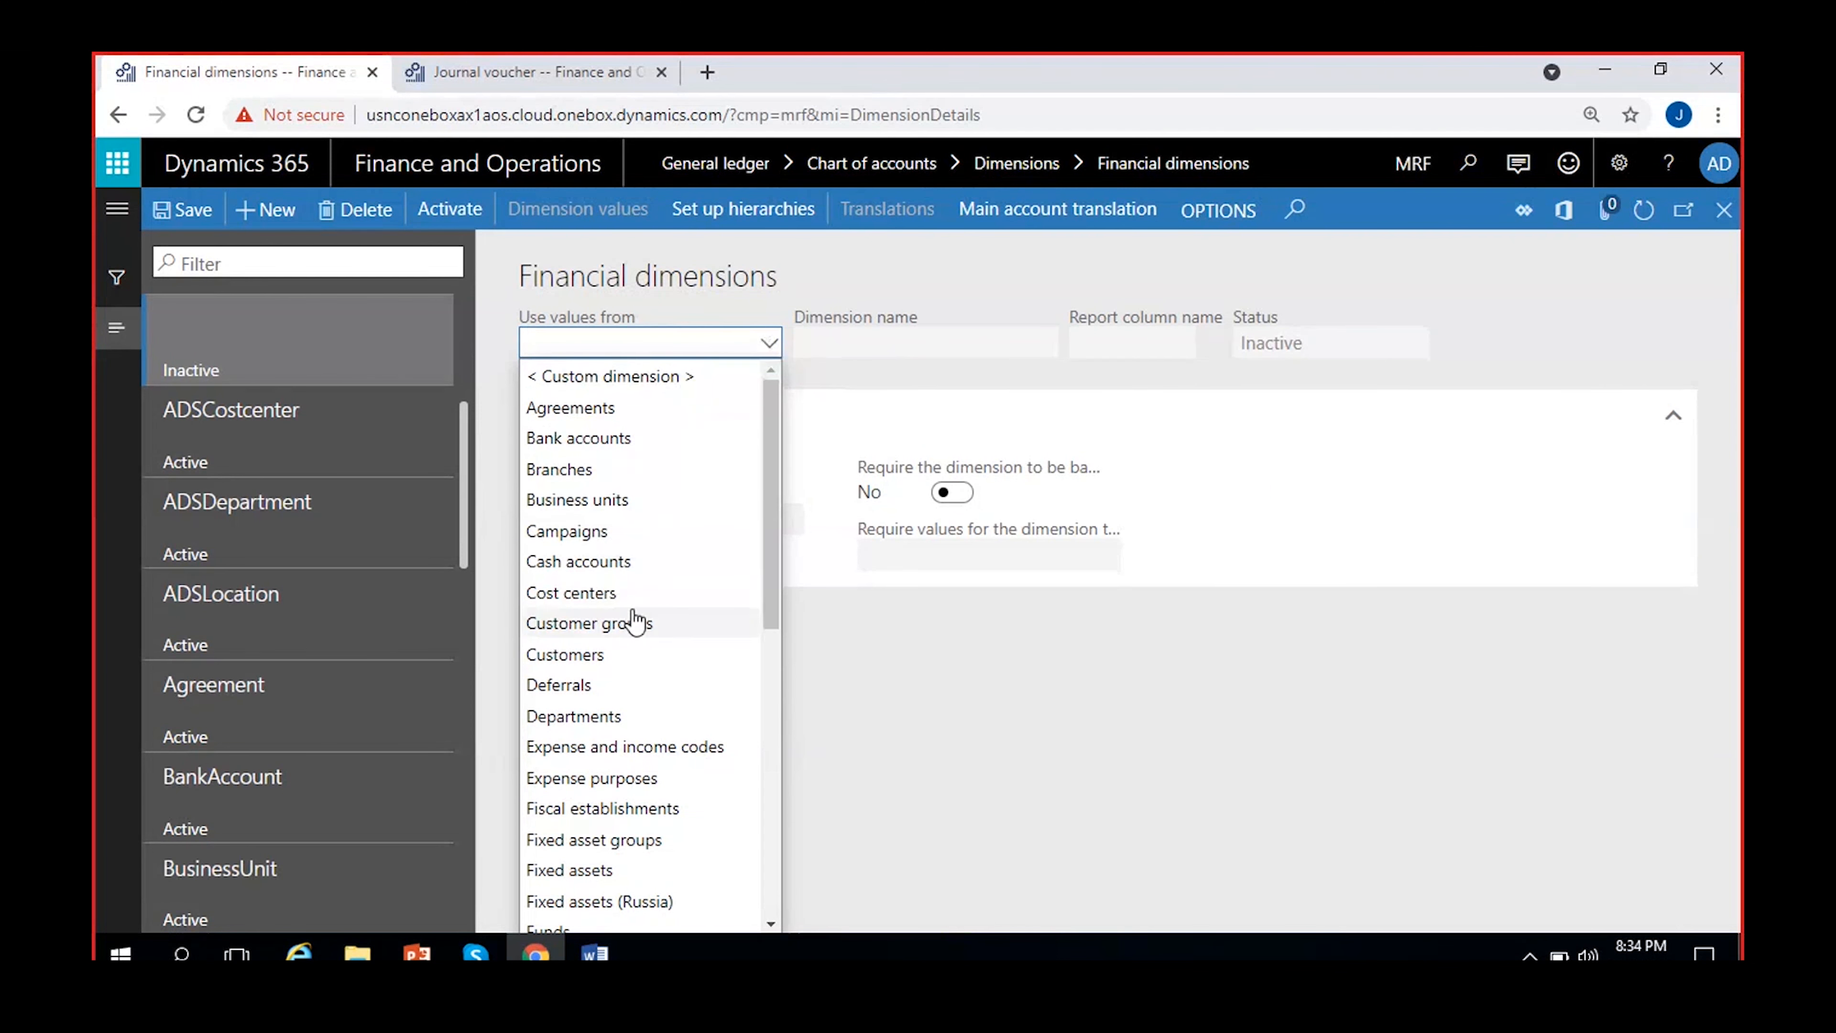
scroll(634, 622, down, 7)
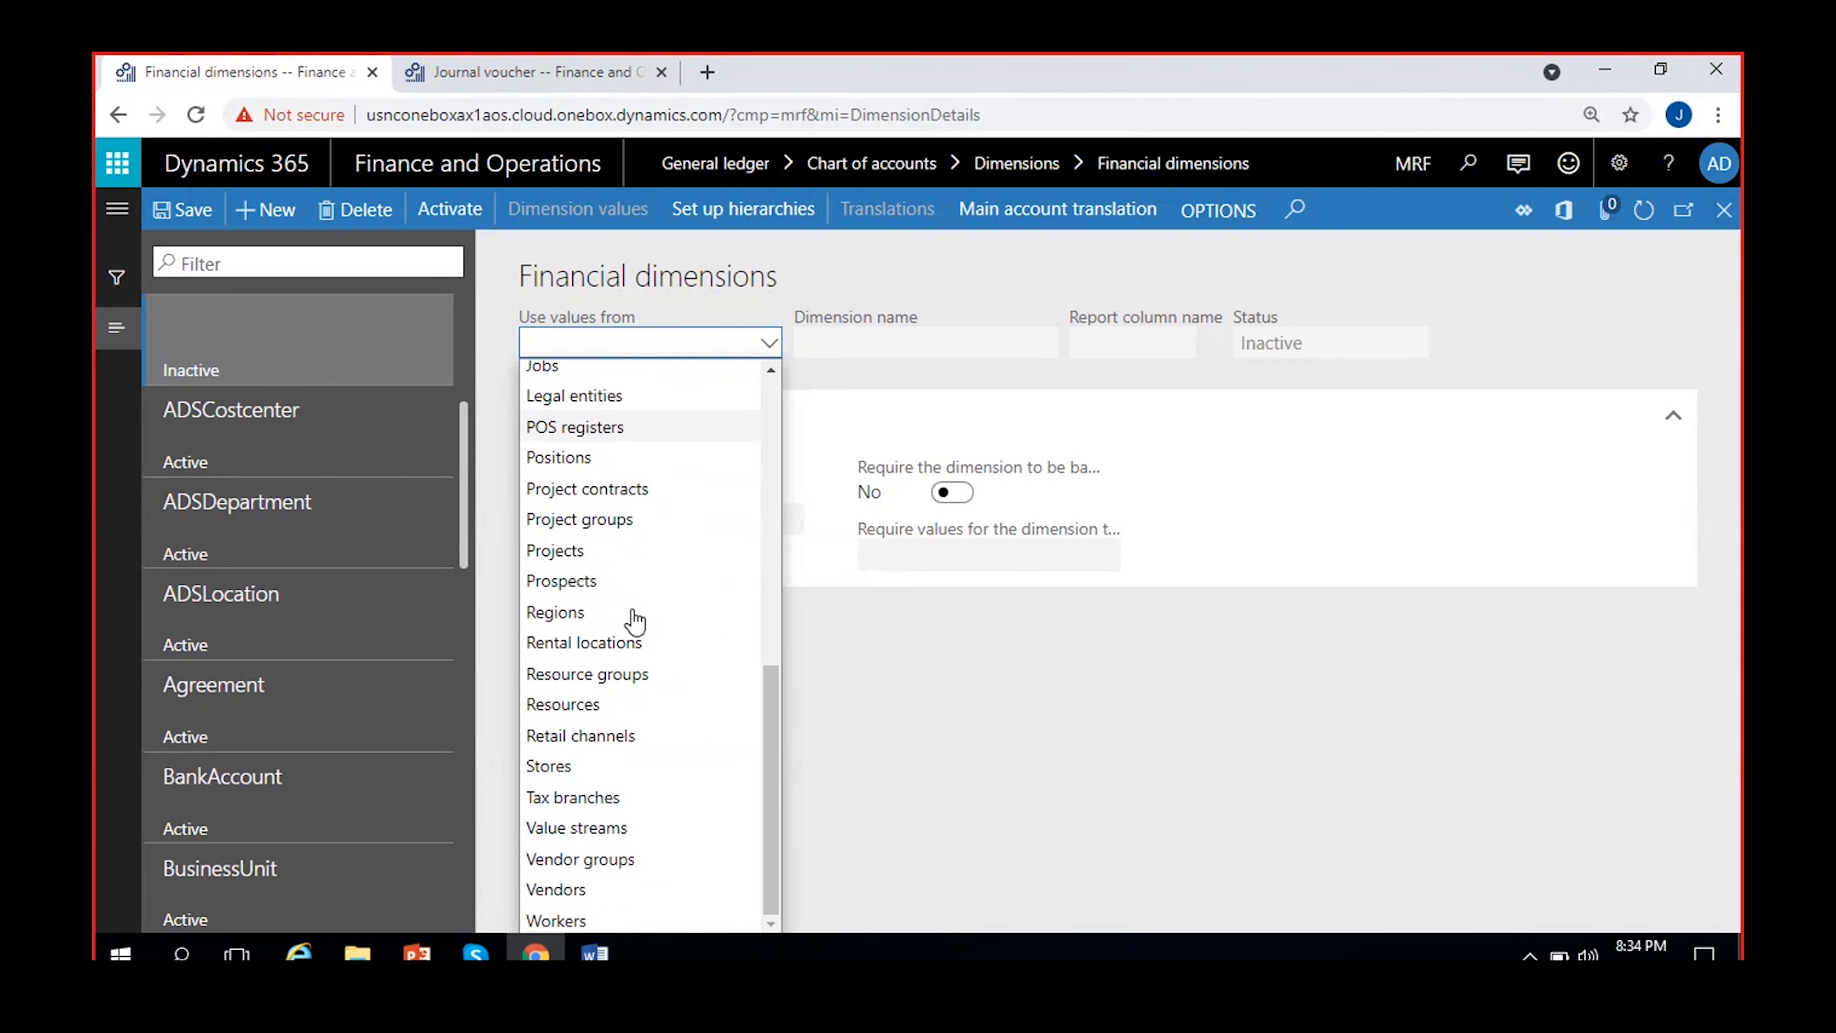
scroll(698, 782, up, 5)
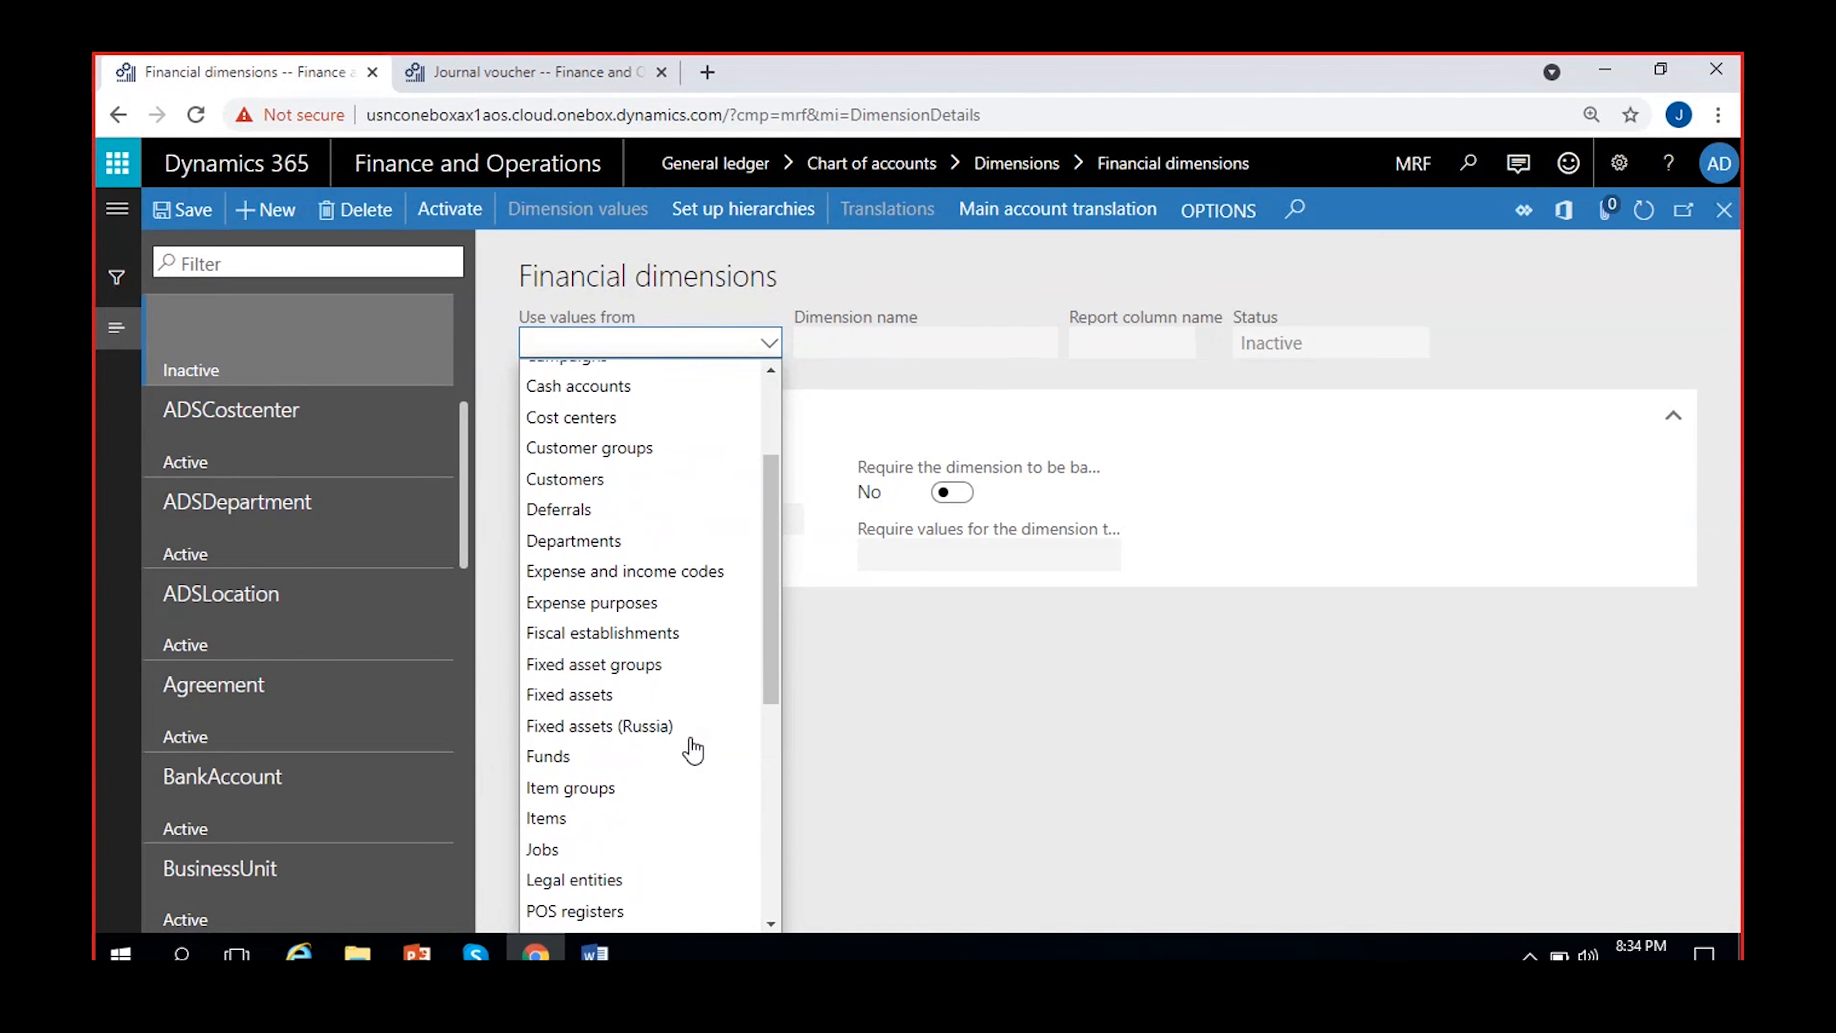
scroll(693, 750, up, 3)
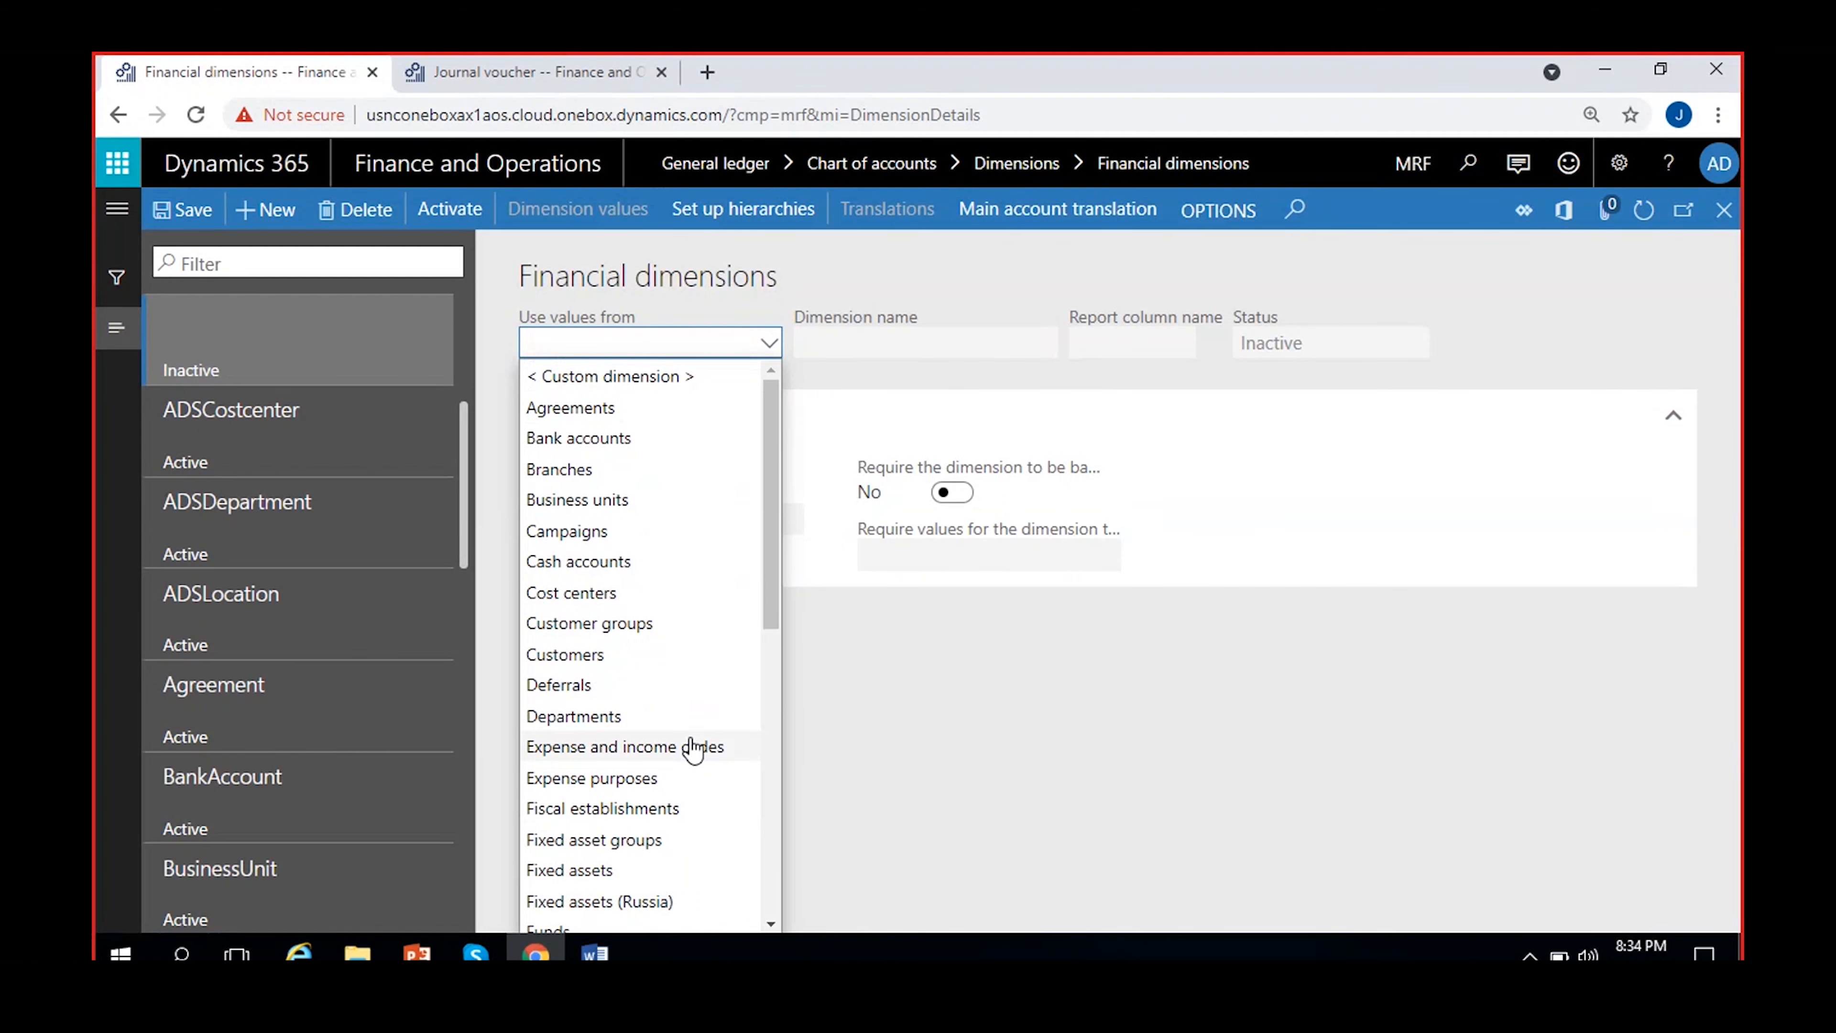
scroll(694, 750, down, 5)
scroll(723, 766, up, 5)
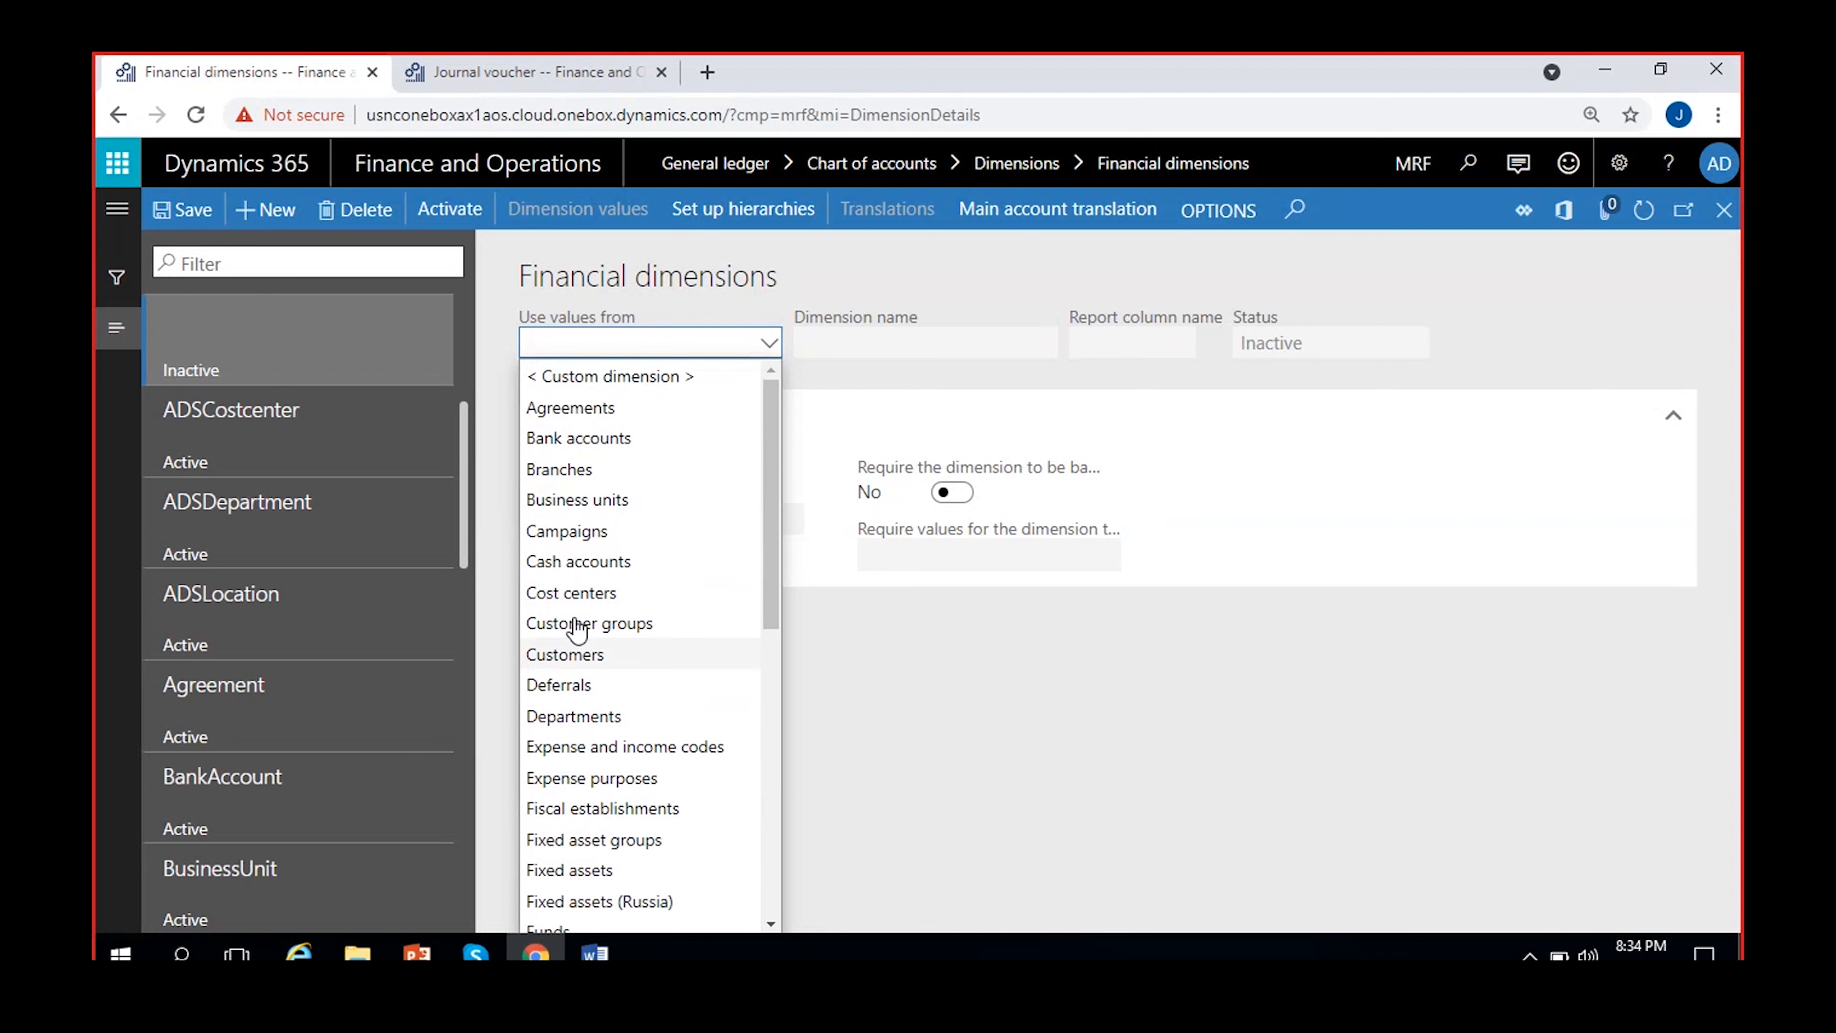
scroll(687, 658, down, 6)
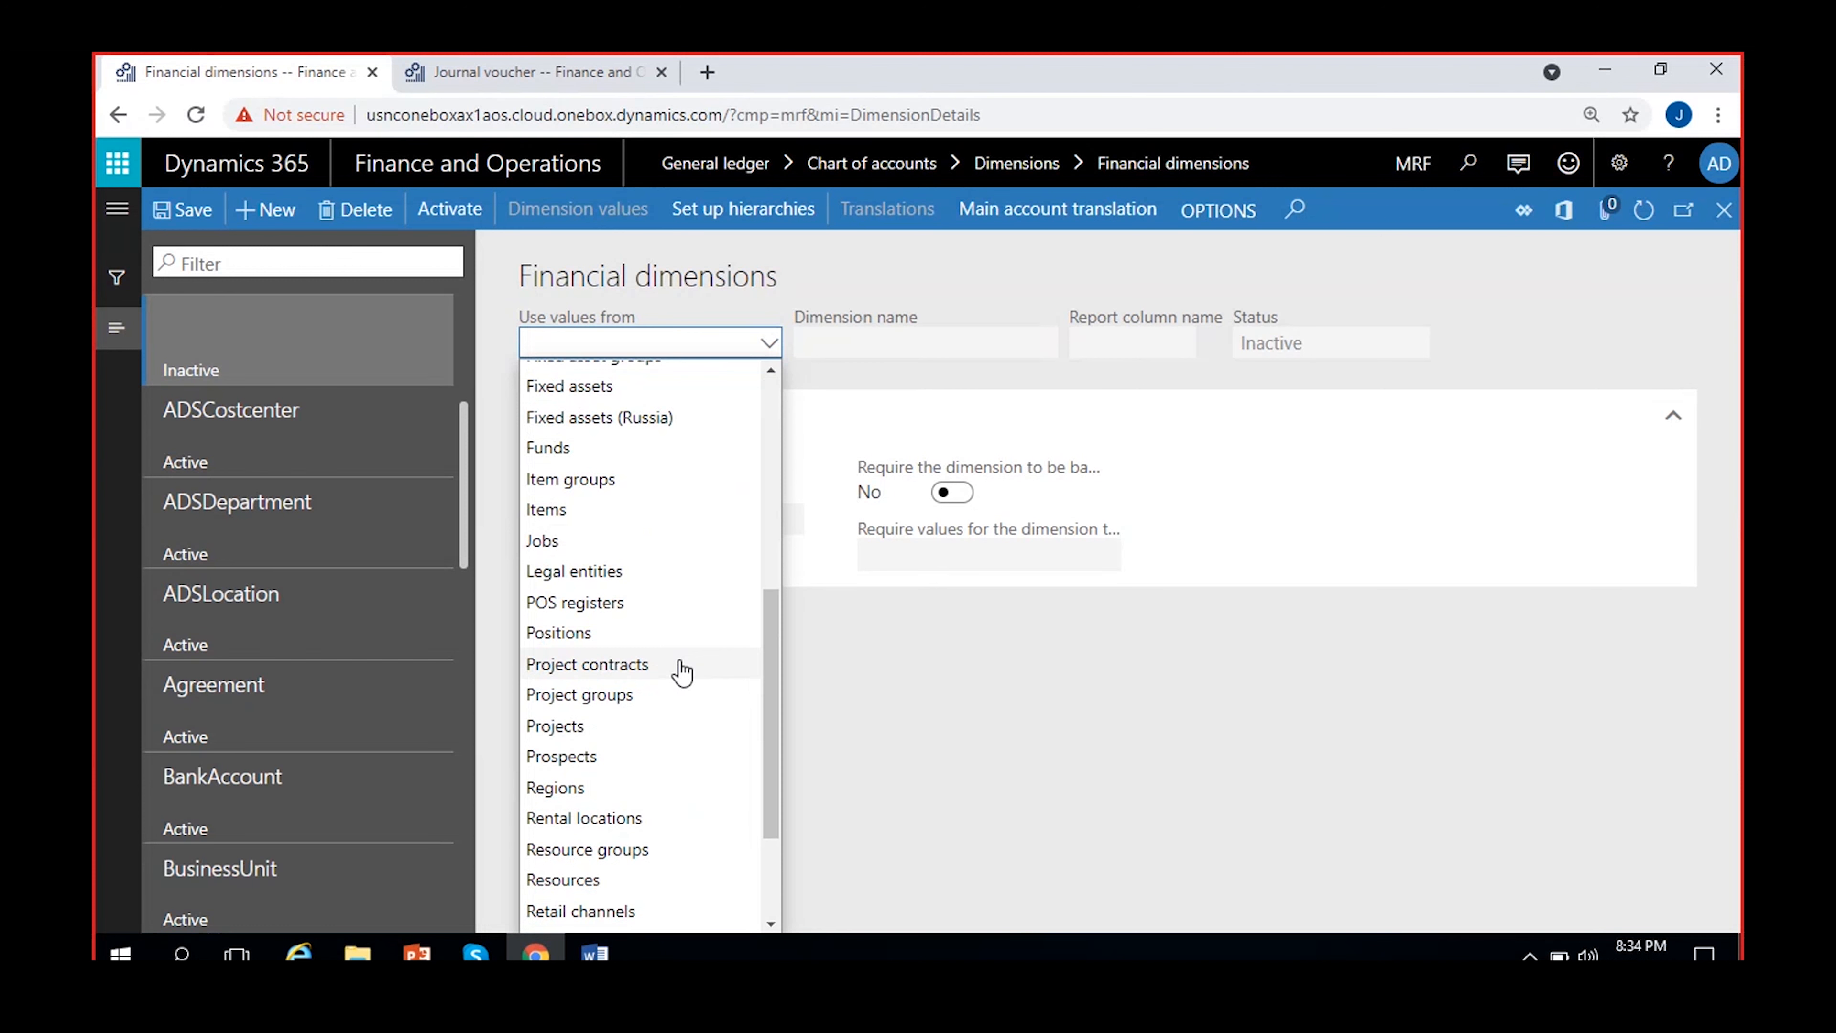
scroll(682, 673, up, 6)
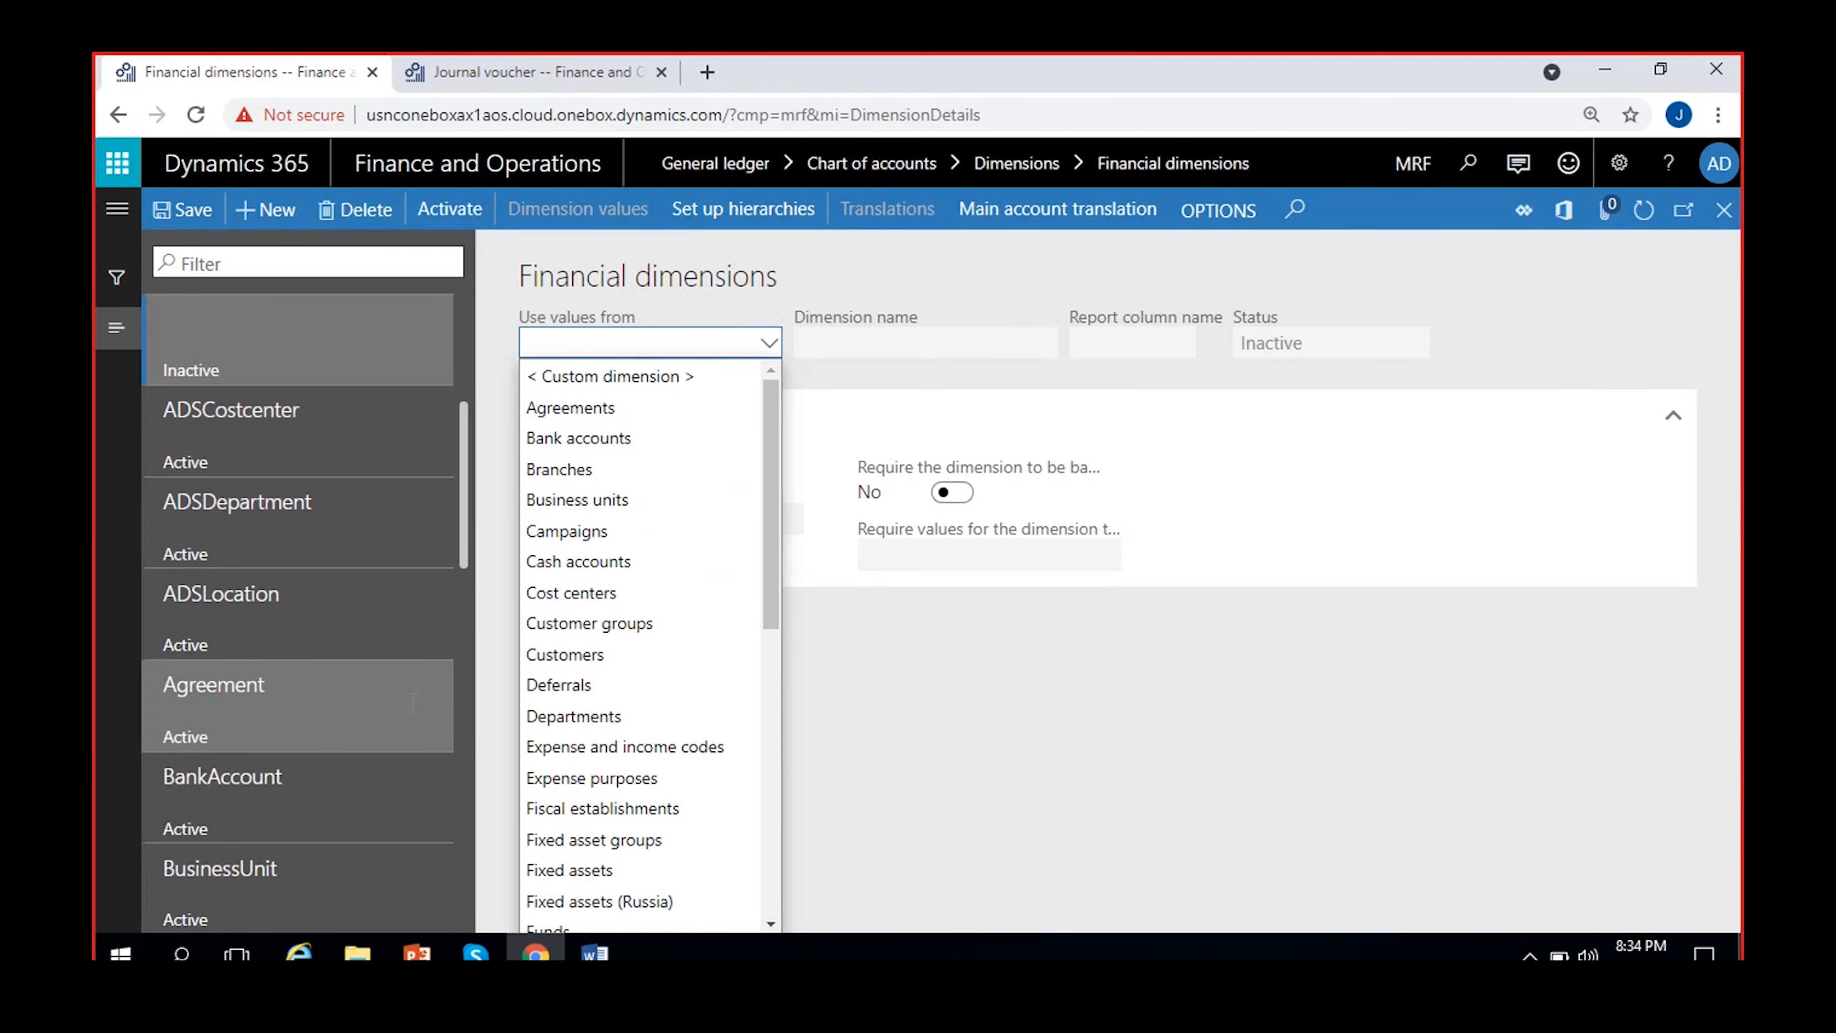
click(1167, 829)
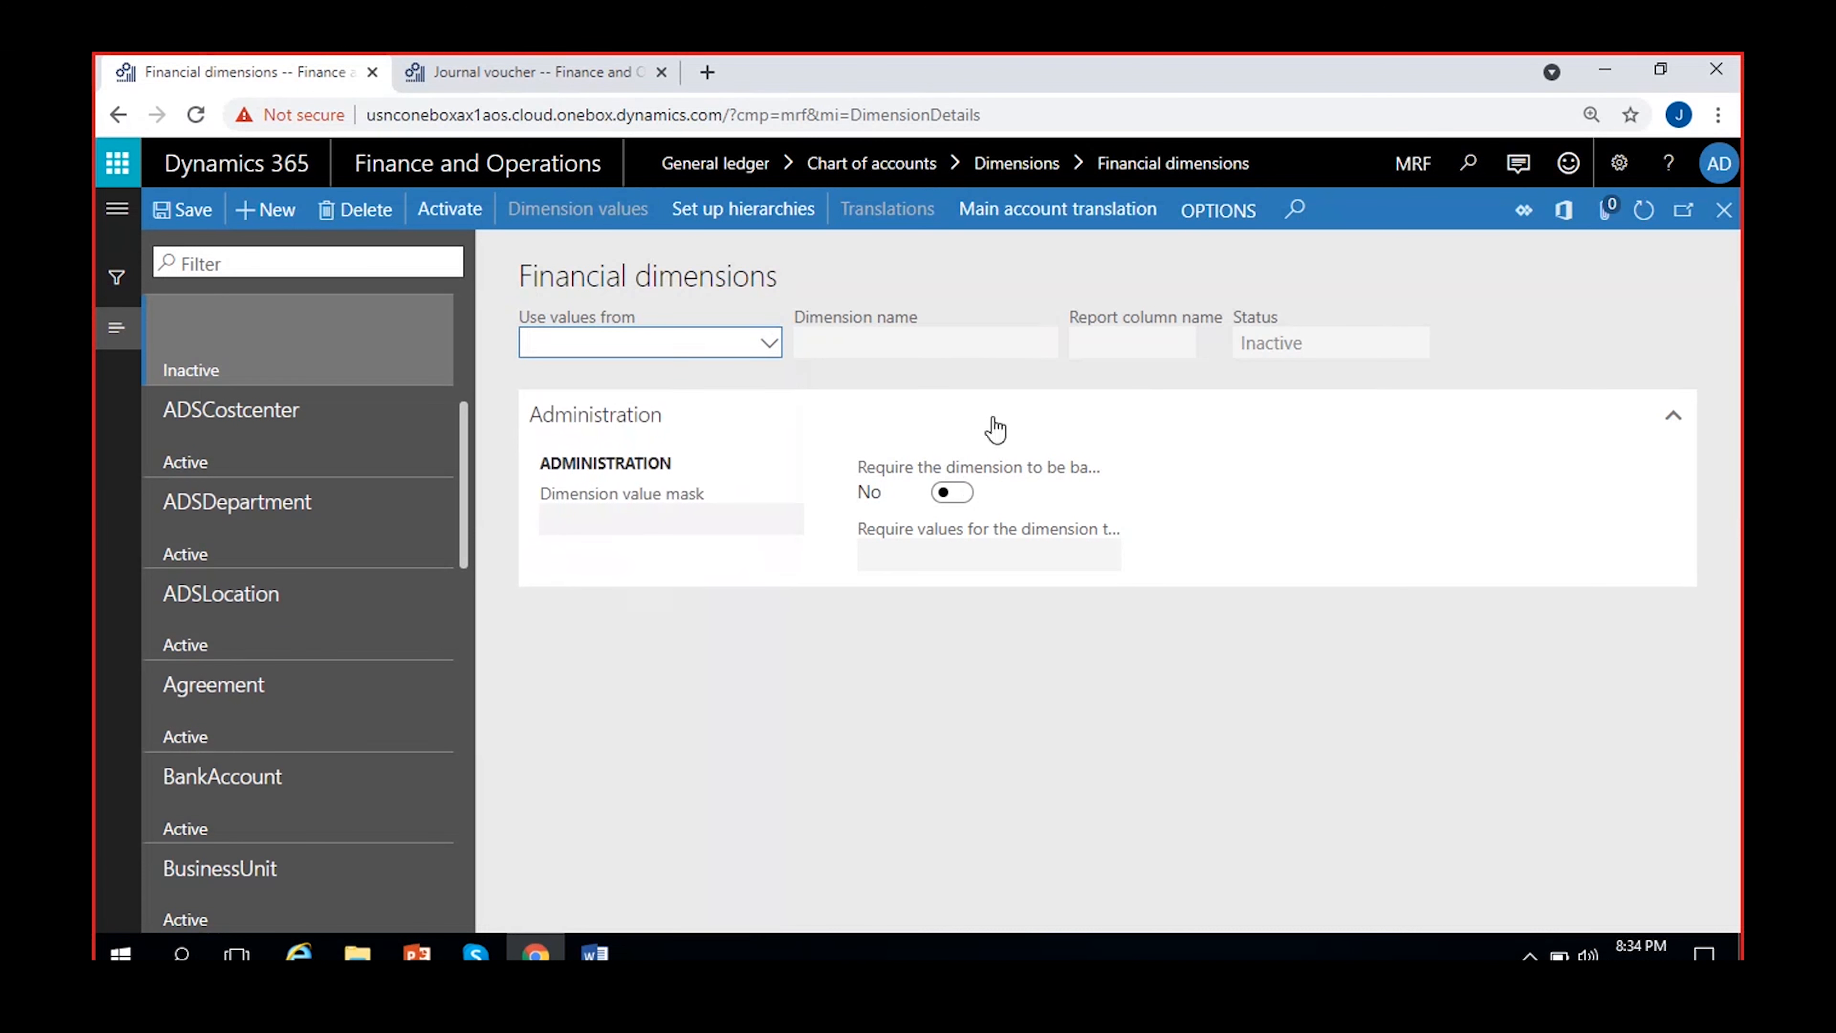
click(362, 211)
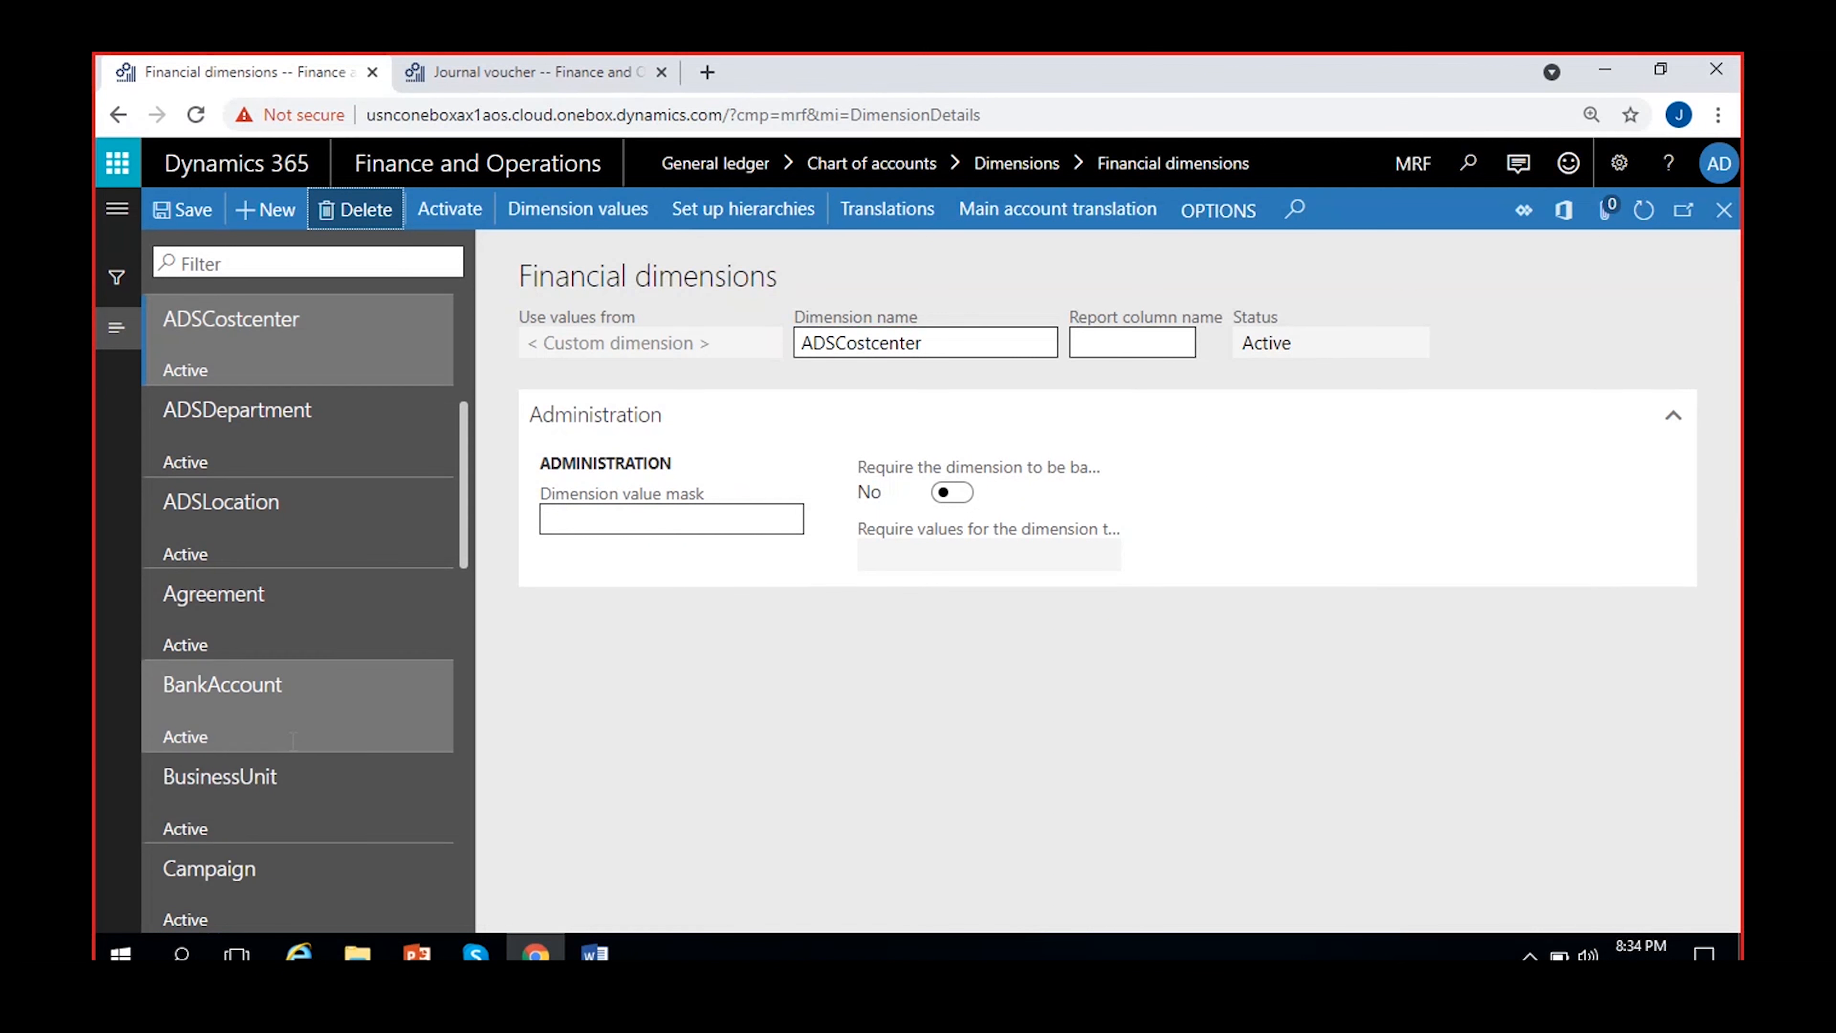
Examine the value source of the BusinessUnit dimension and browse its dimension values
scroll(292, 739, down, 2)
scroll(292, 740, down, 2)
scroll(312, 571, up, 2)
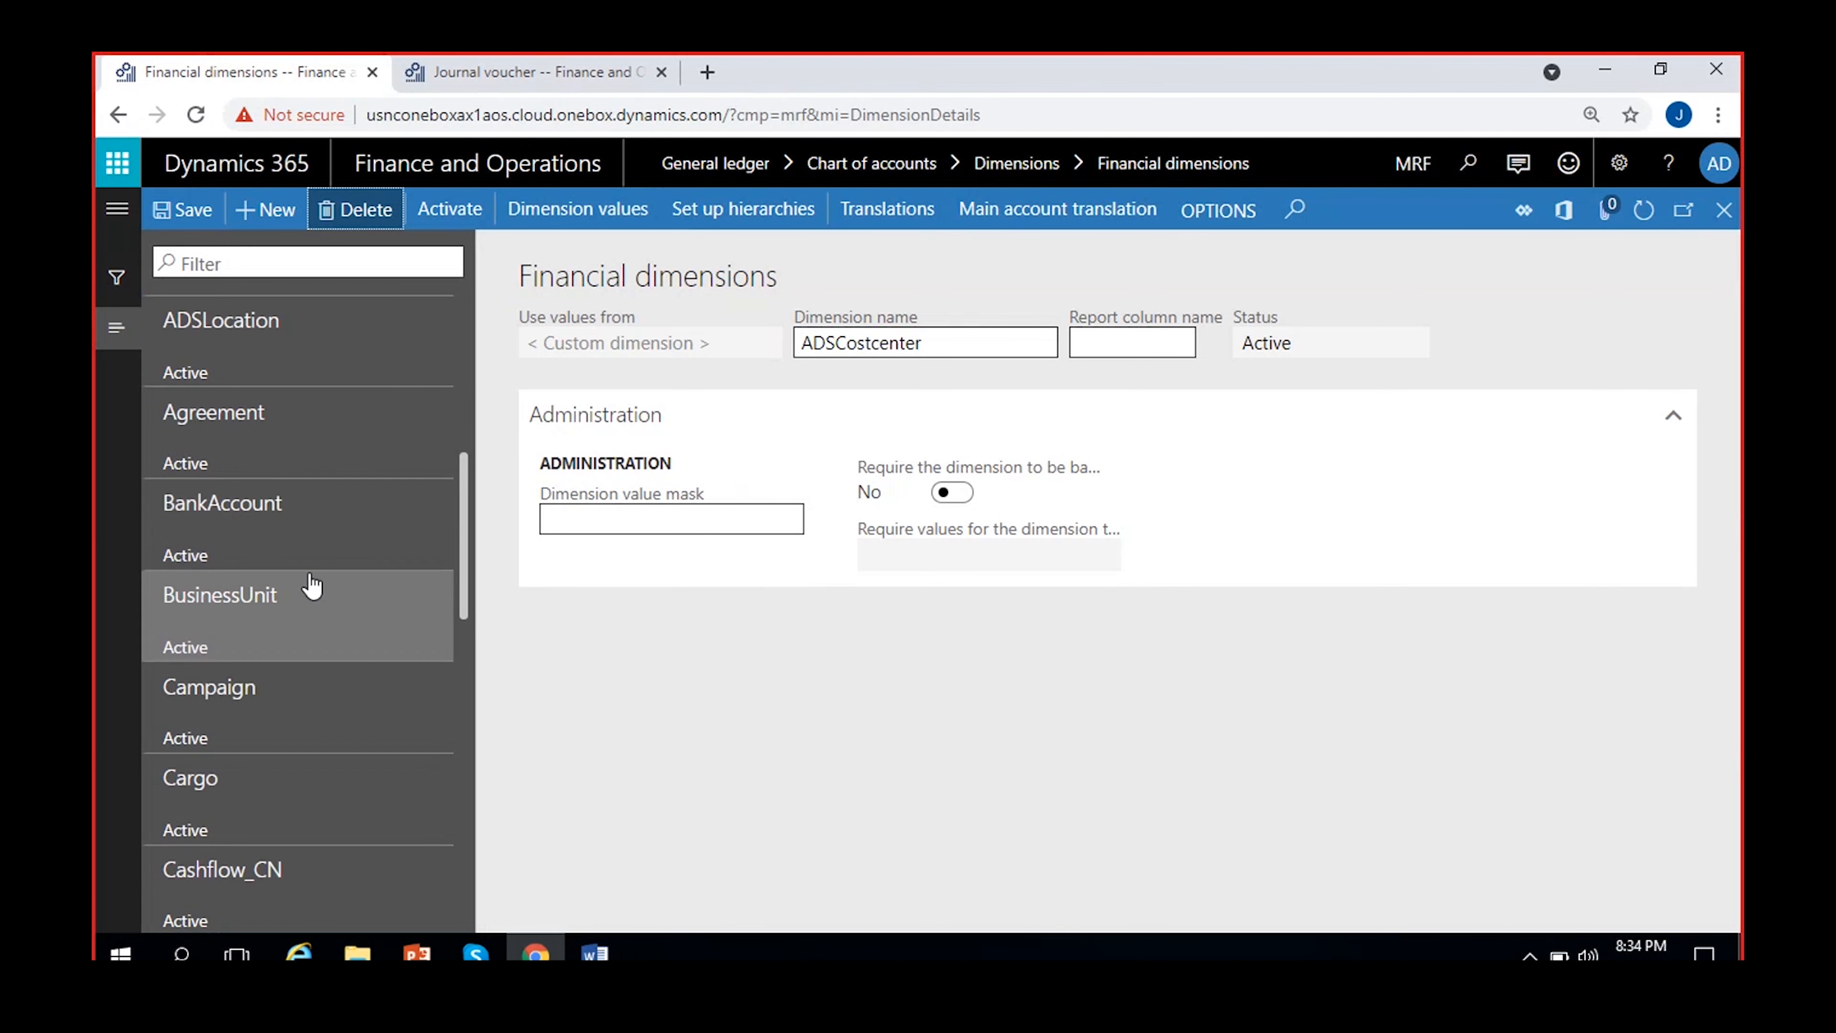
click(286, 615)
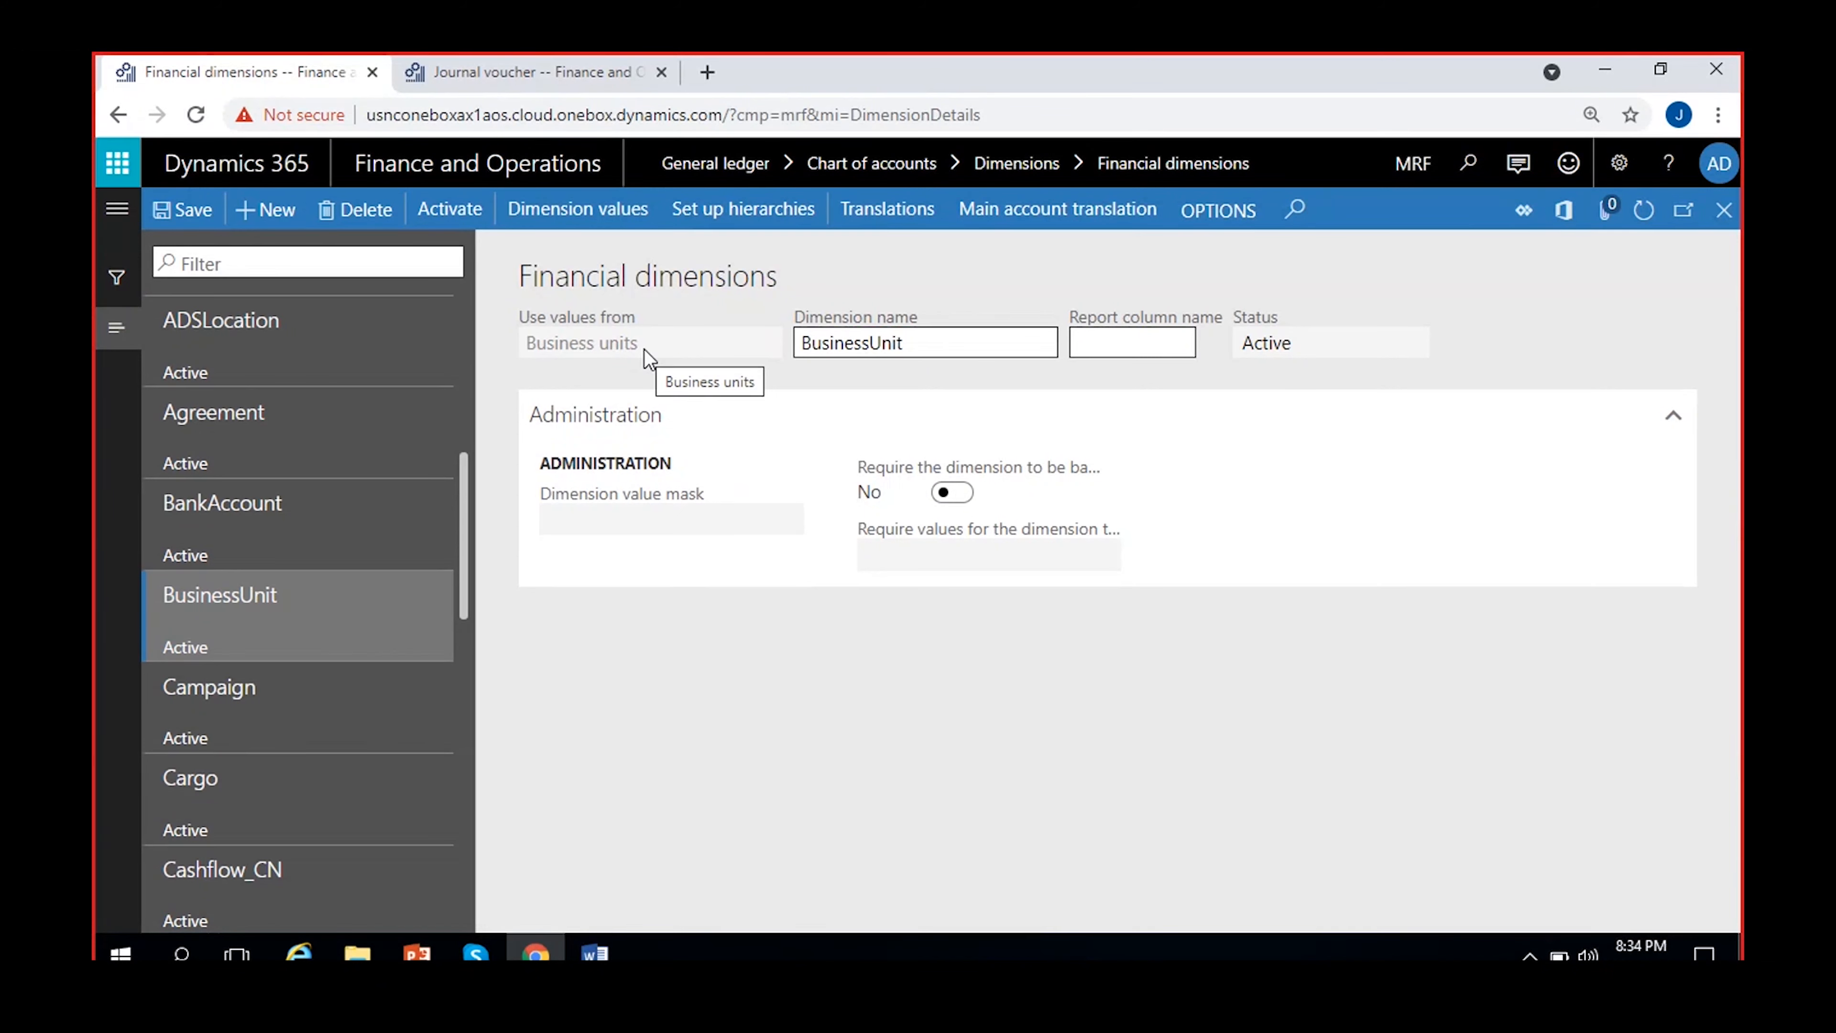
drag(648, 357, 480, 354)
click(728, 680)
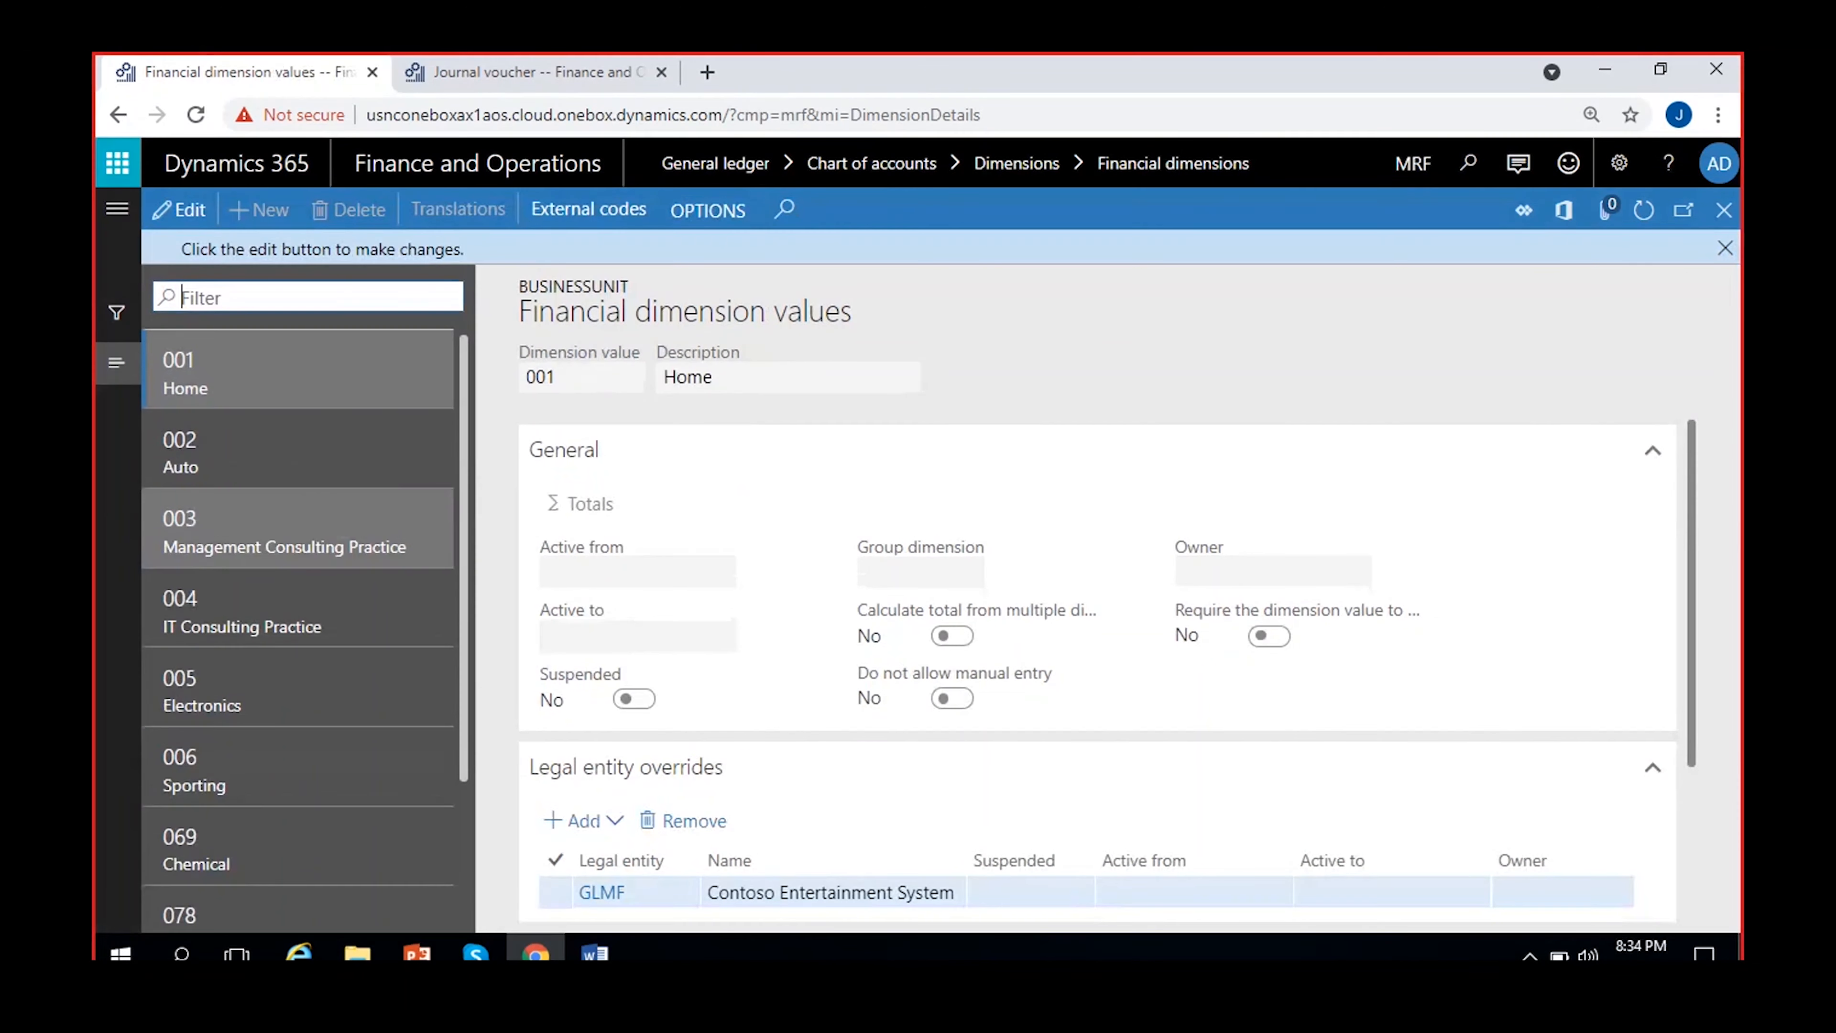
scroll(347, 635, down, 2)
scroll(263, 752, up, 2)
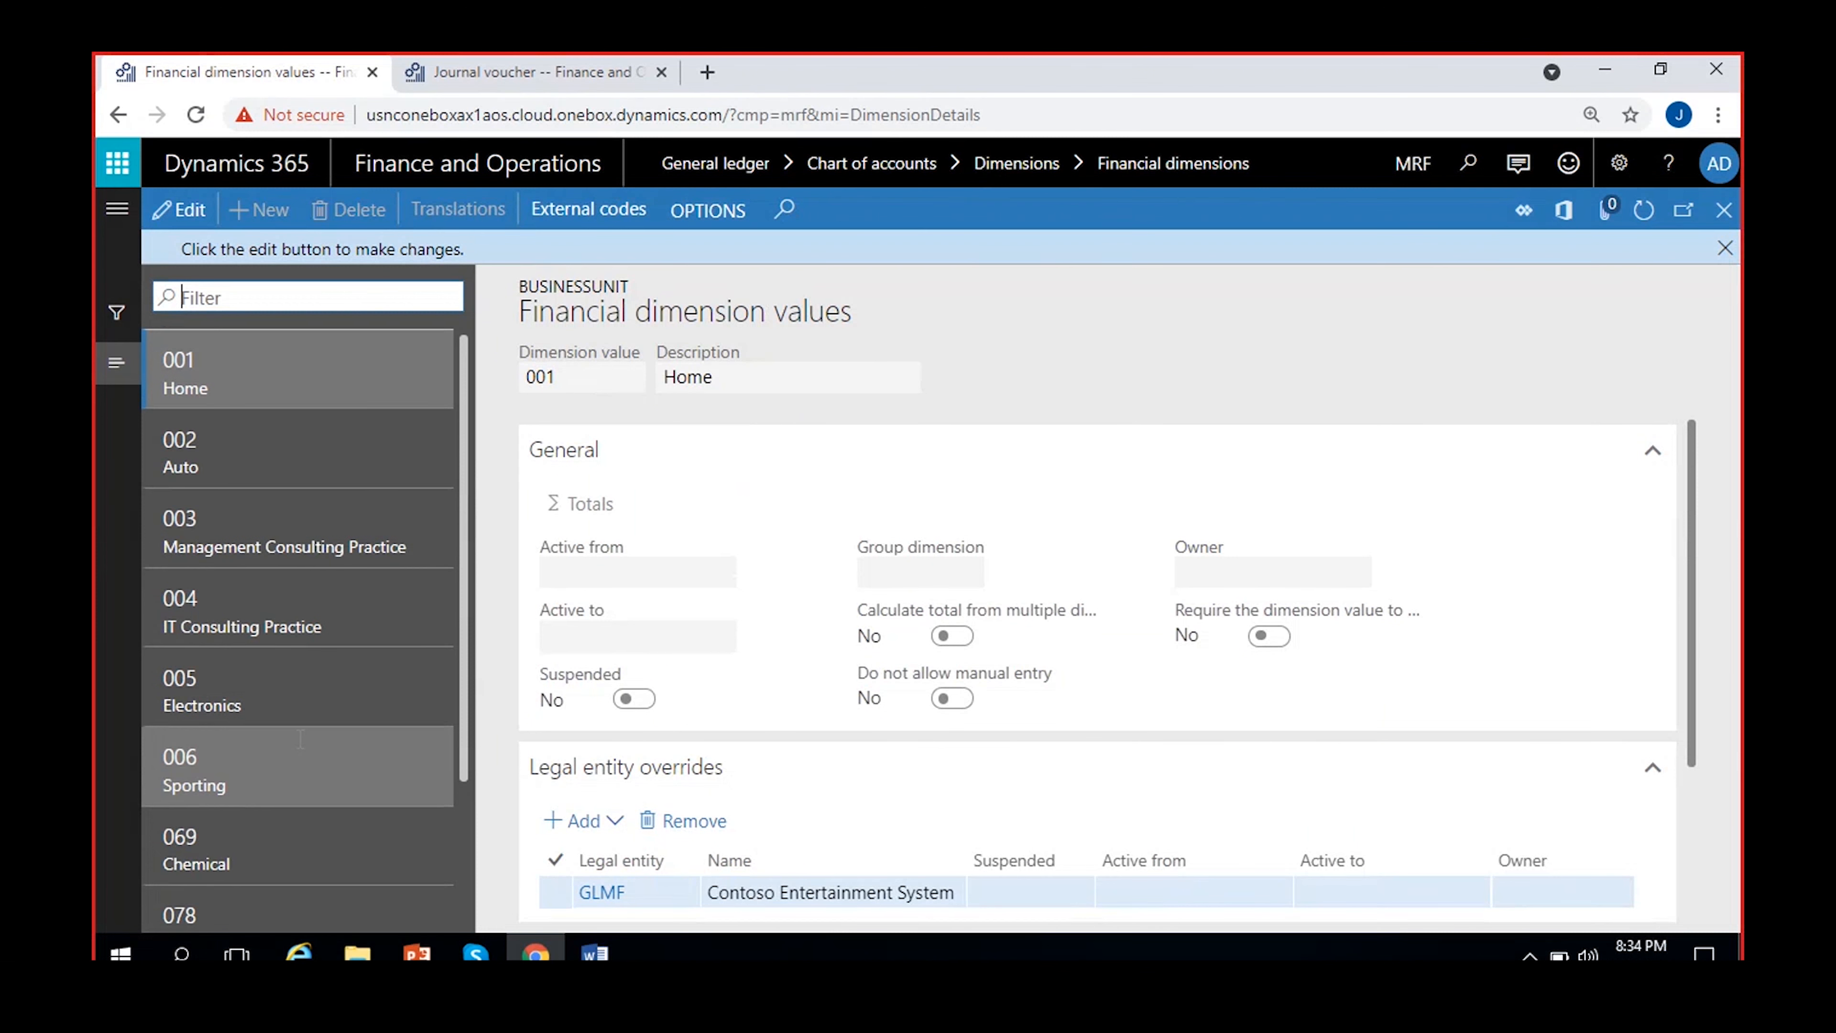
Browse the BusinessUnit dimension values, view value 006 Sporting, and return to the financial dimensions
scroll(262, 763, down, 2)
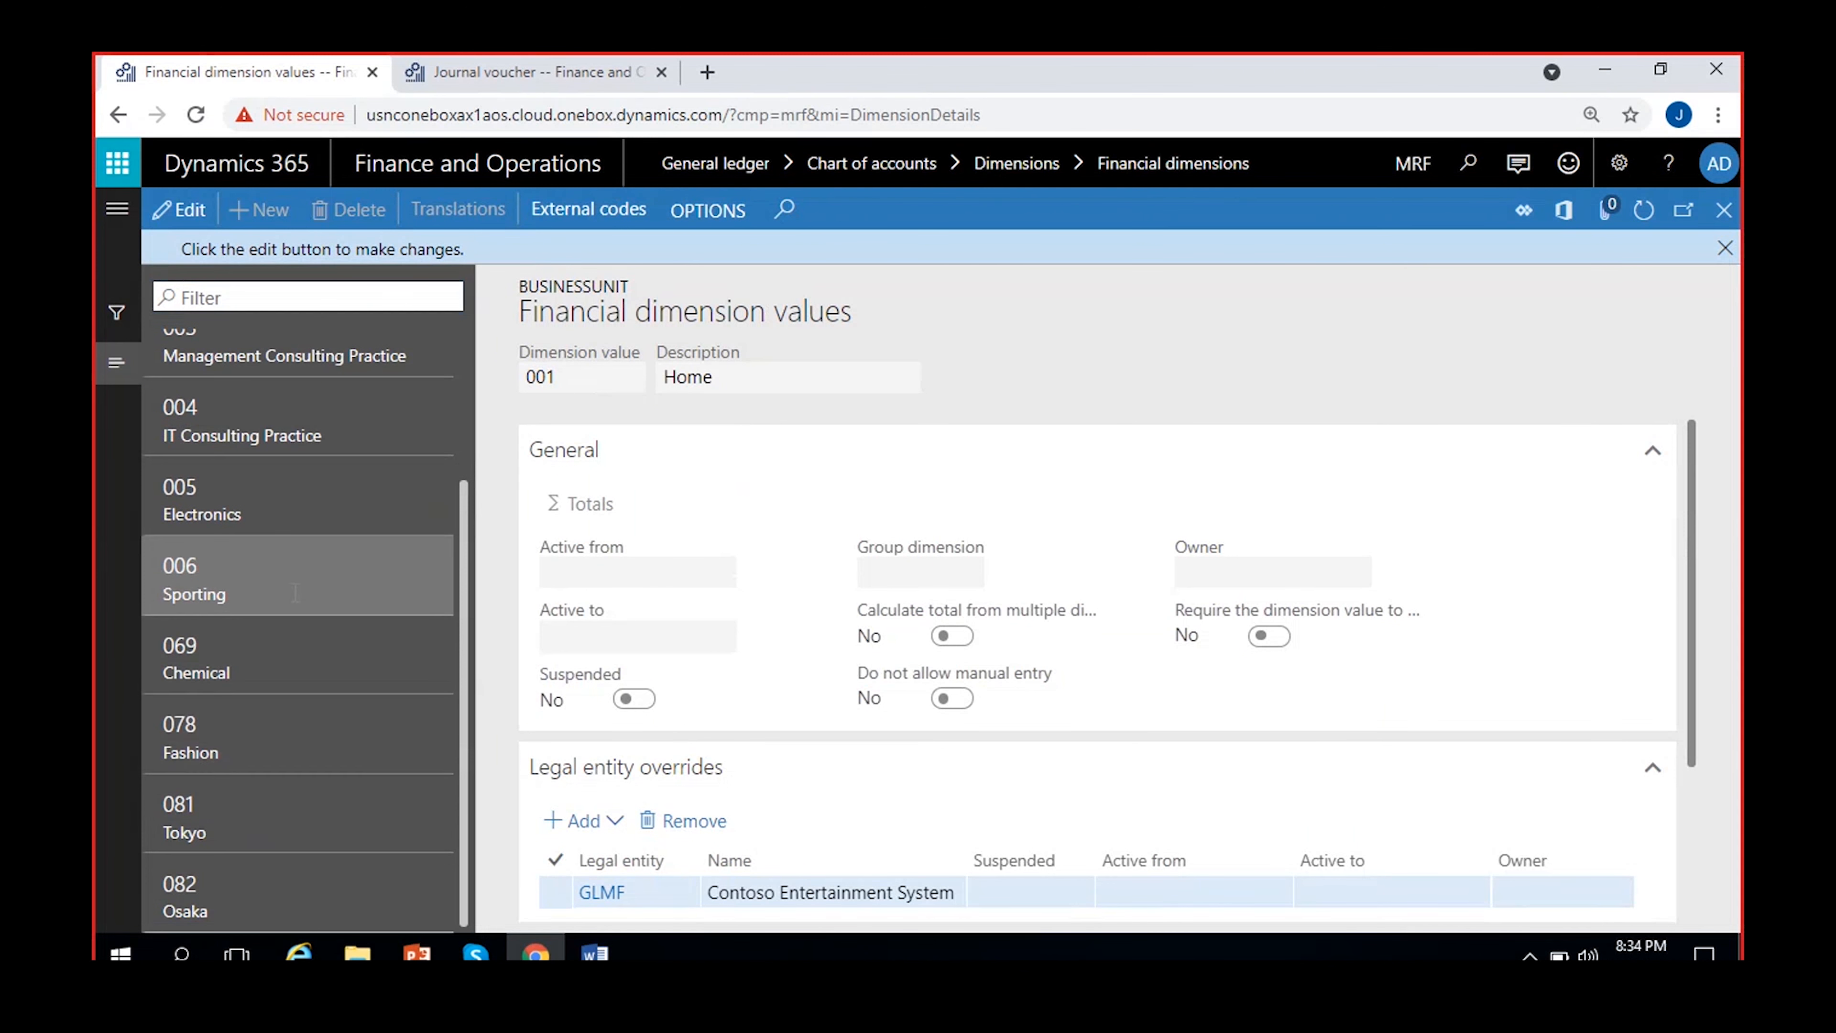
click(289, 579)
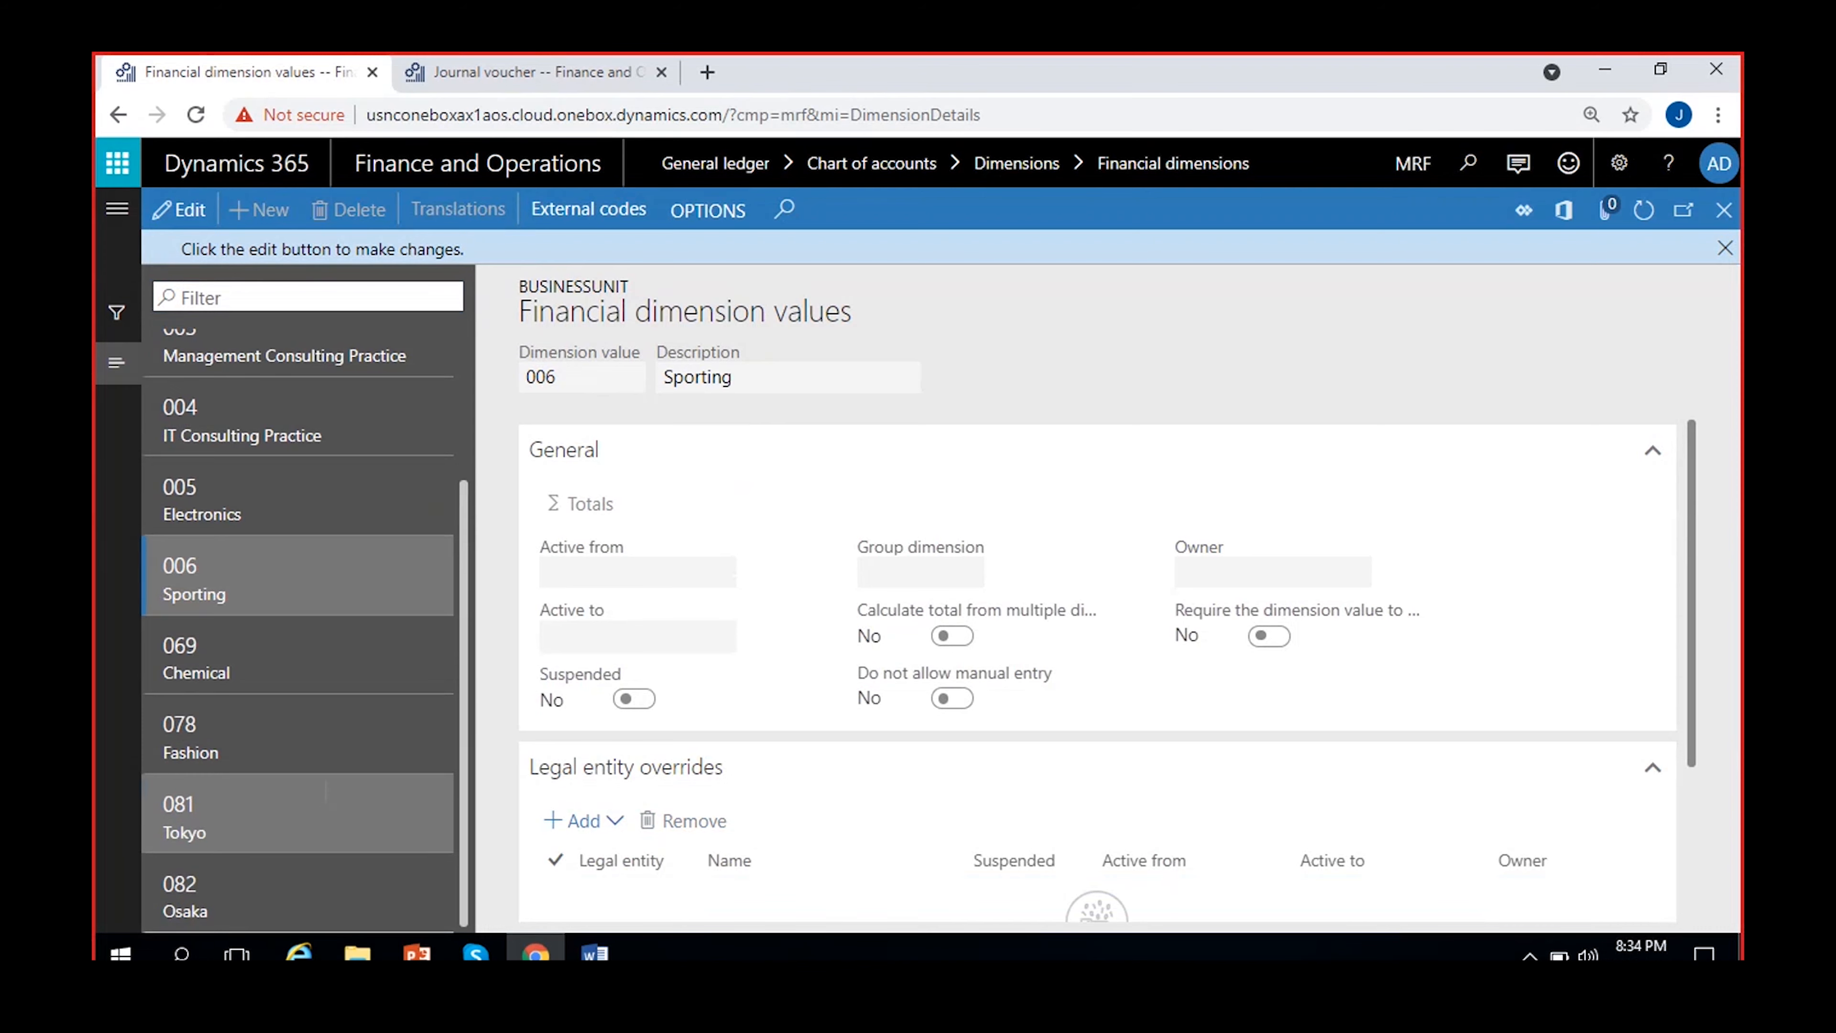
scroll(234, 676, up, 2)
click(1724, 248)
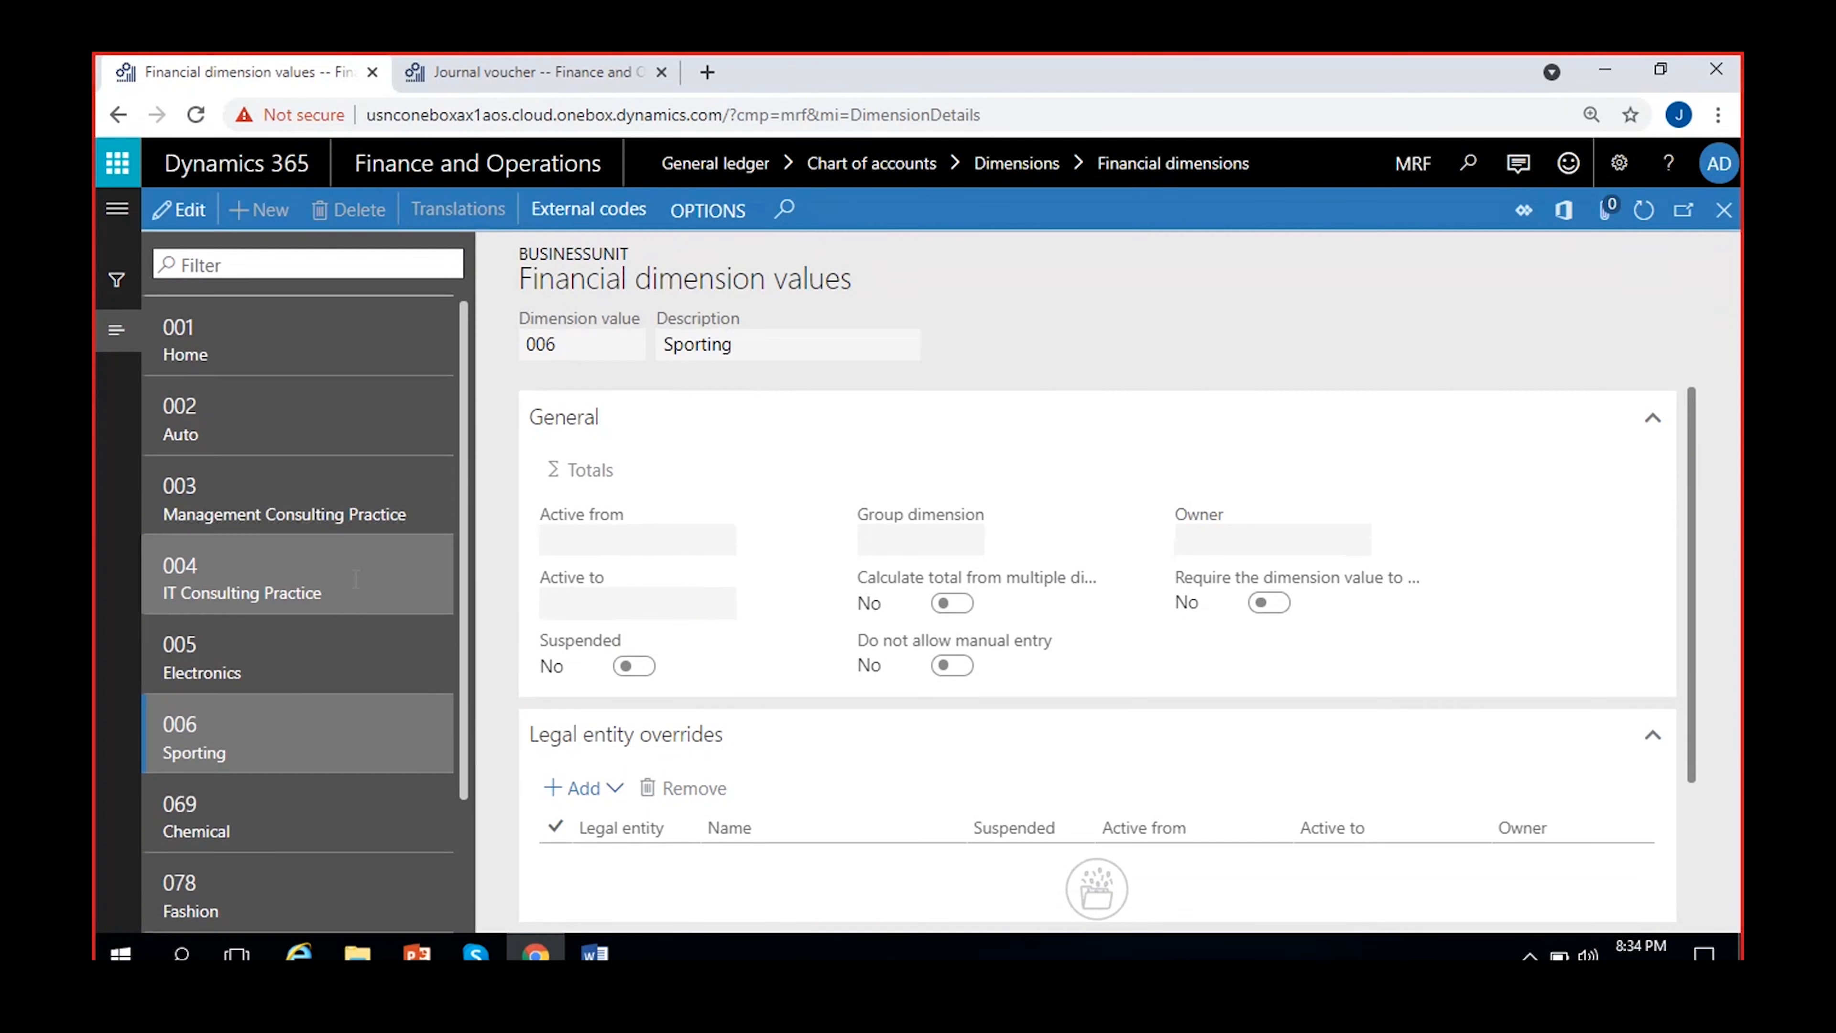
scroll(325, 655, down, 2)
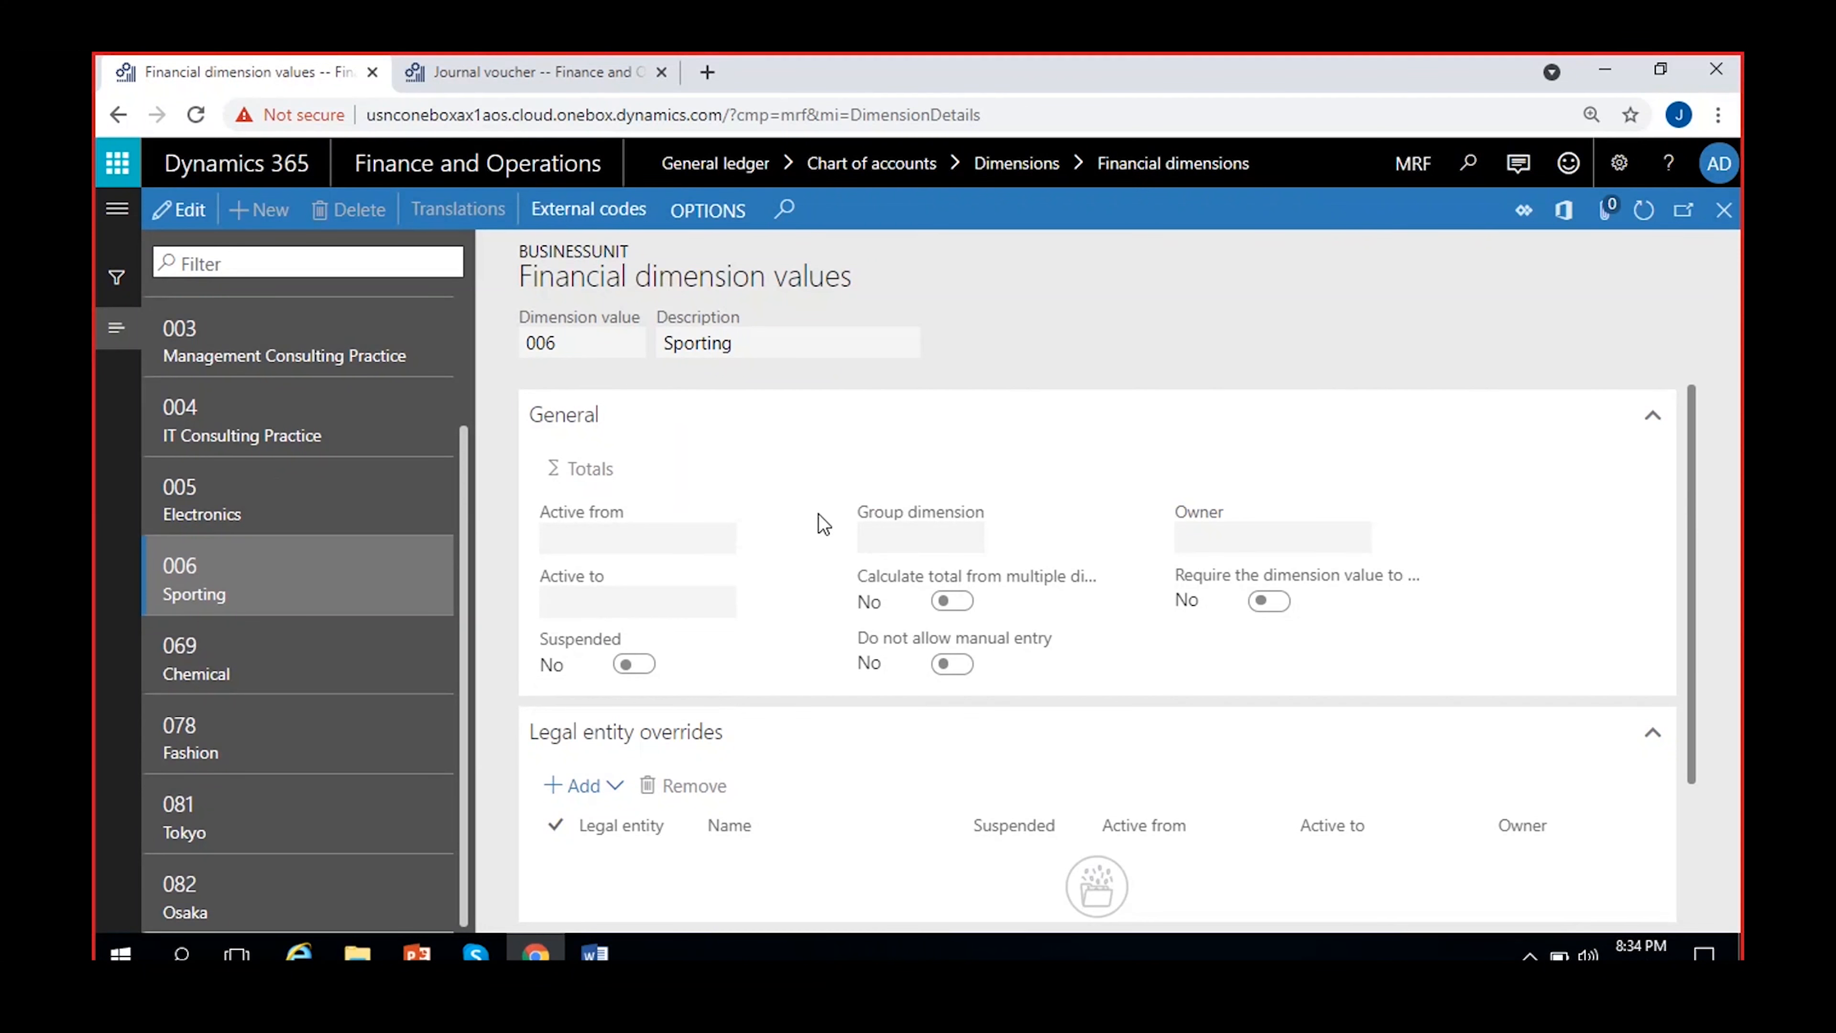
scroll(329, 779, up, 2)
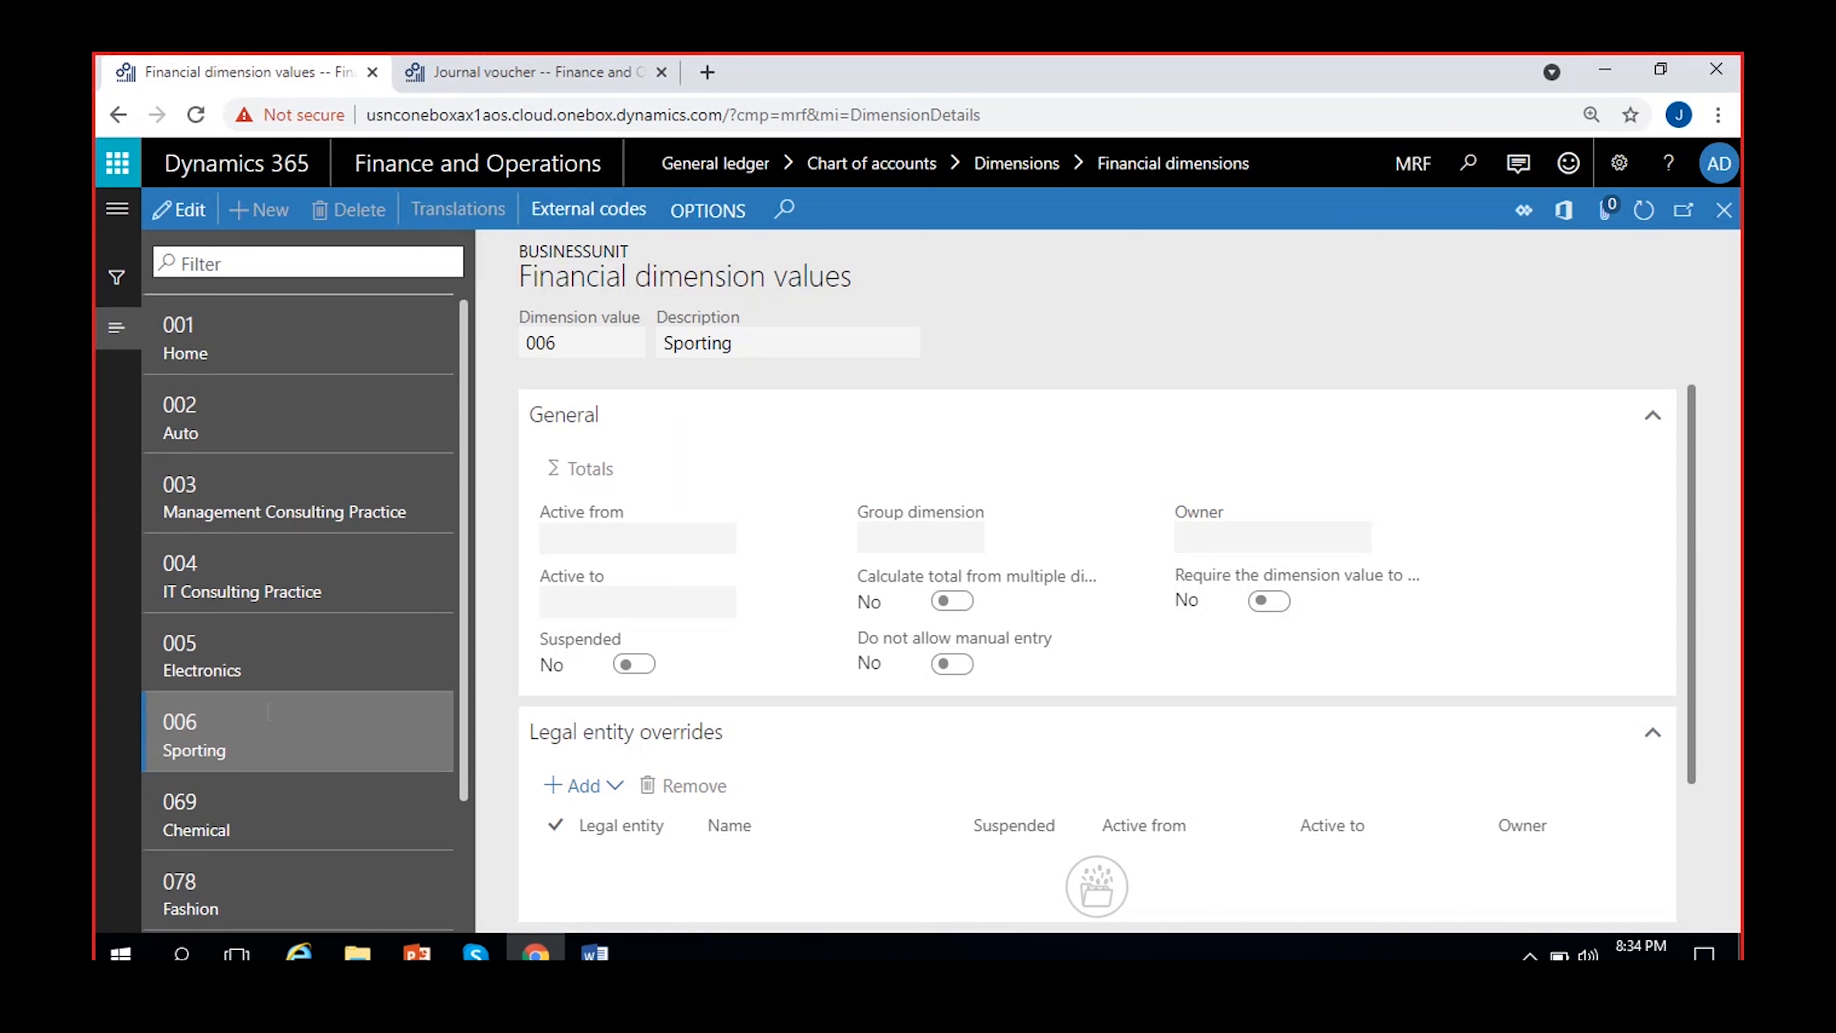
click(1724, 210)
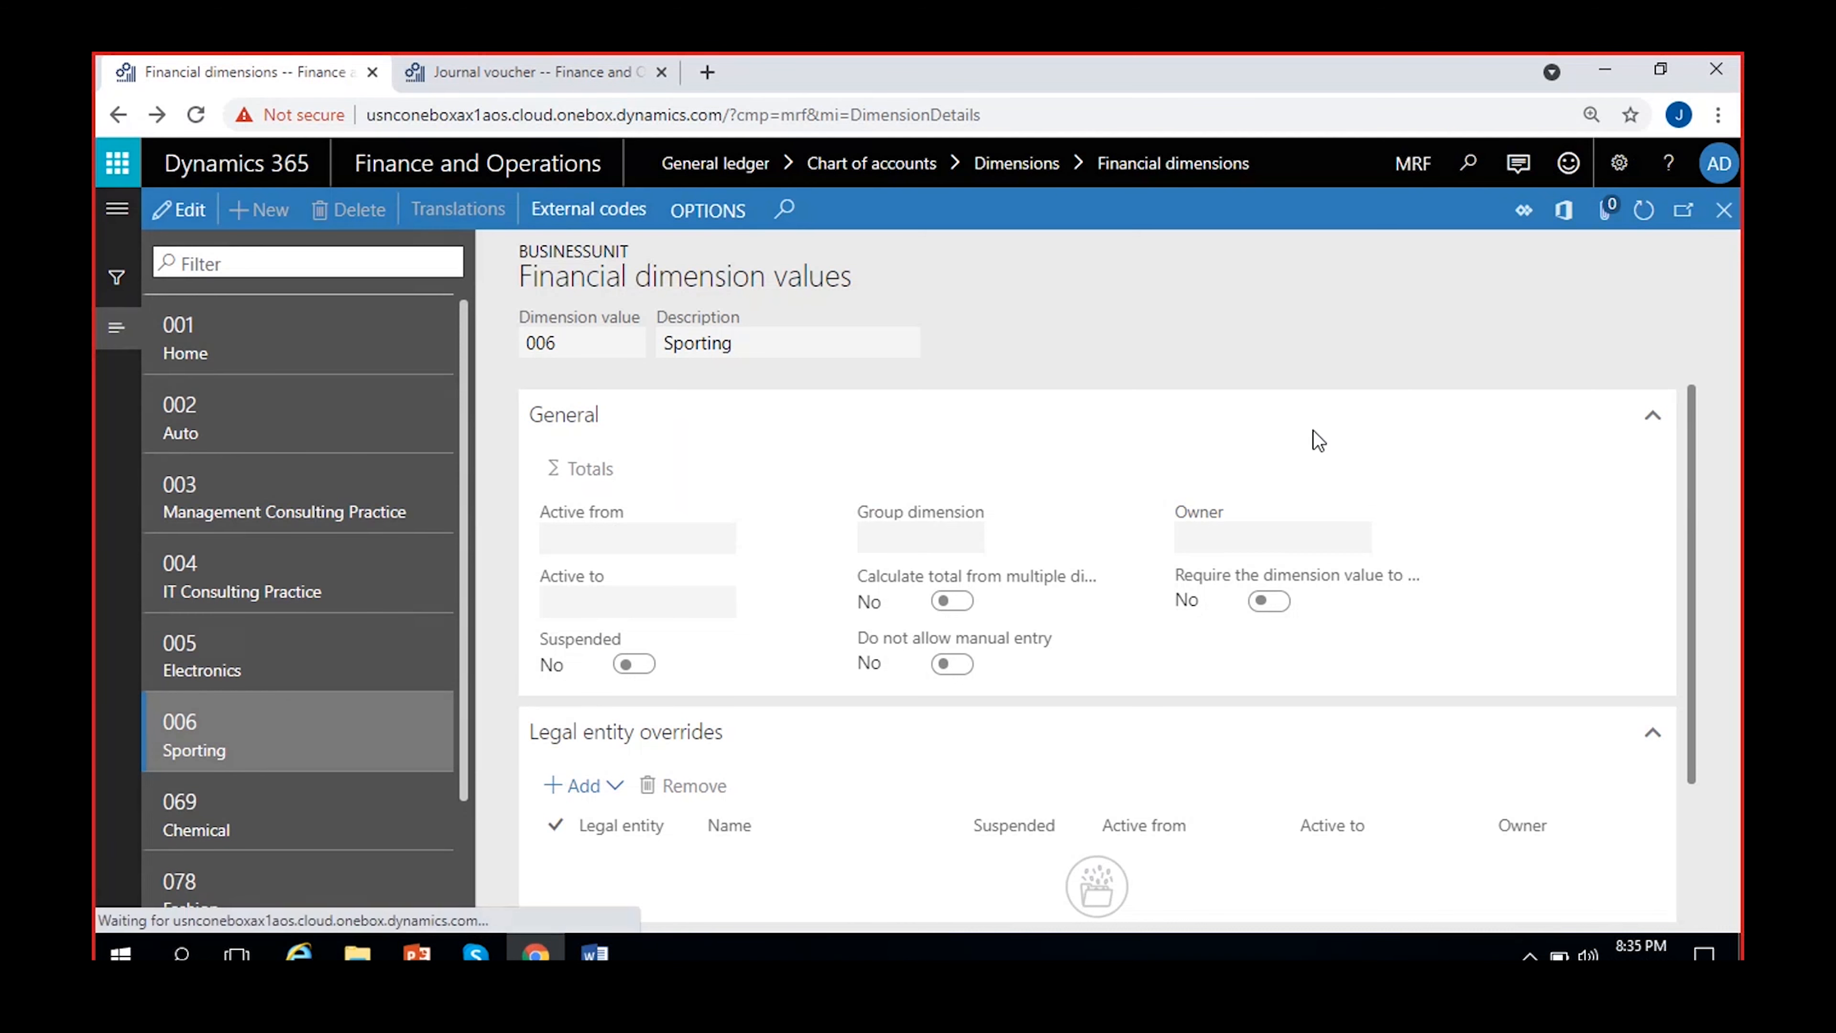
Create a financial dimension that uses values from Business units, name it MRF_BusinessUnit, and save it
click(264, 211)
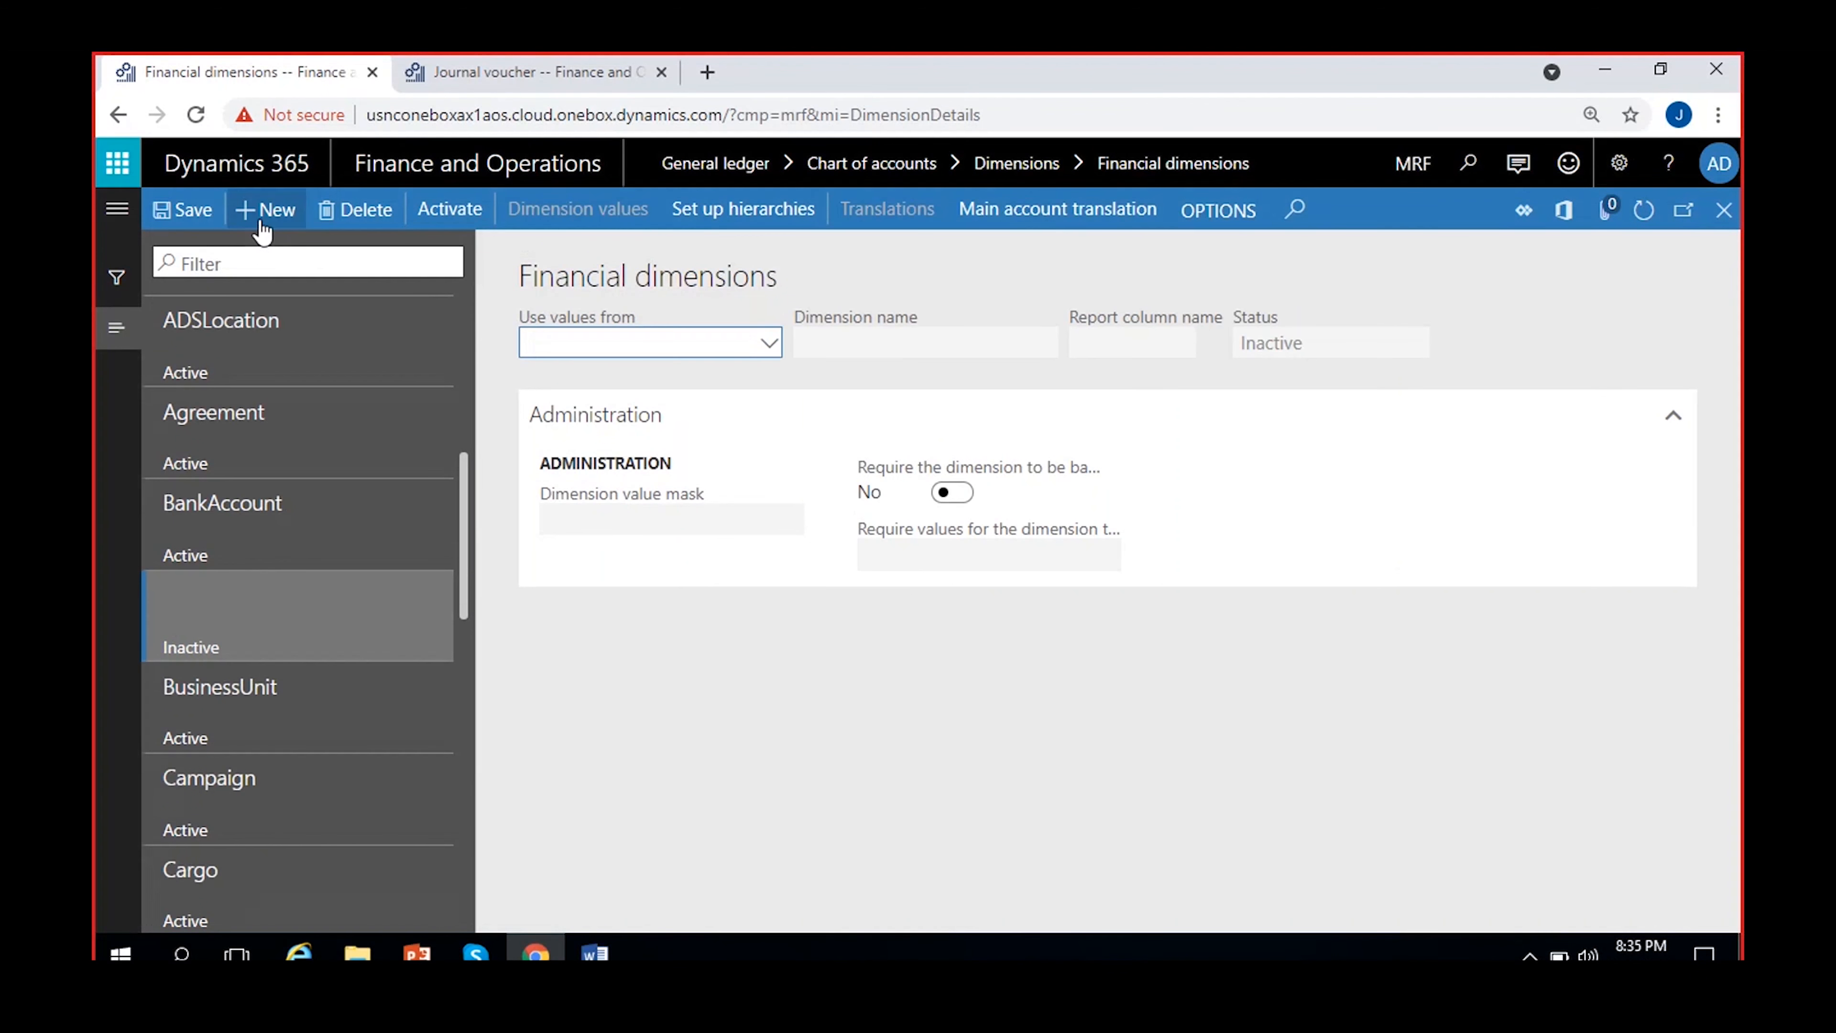
click(768, 343)
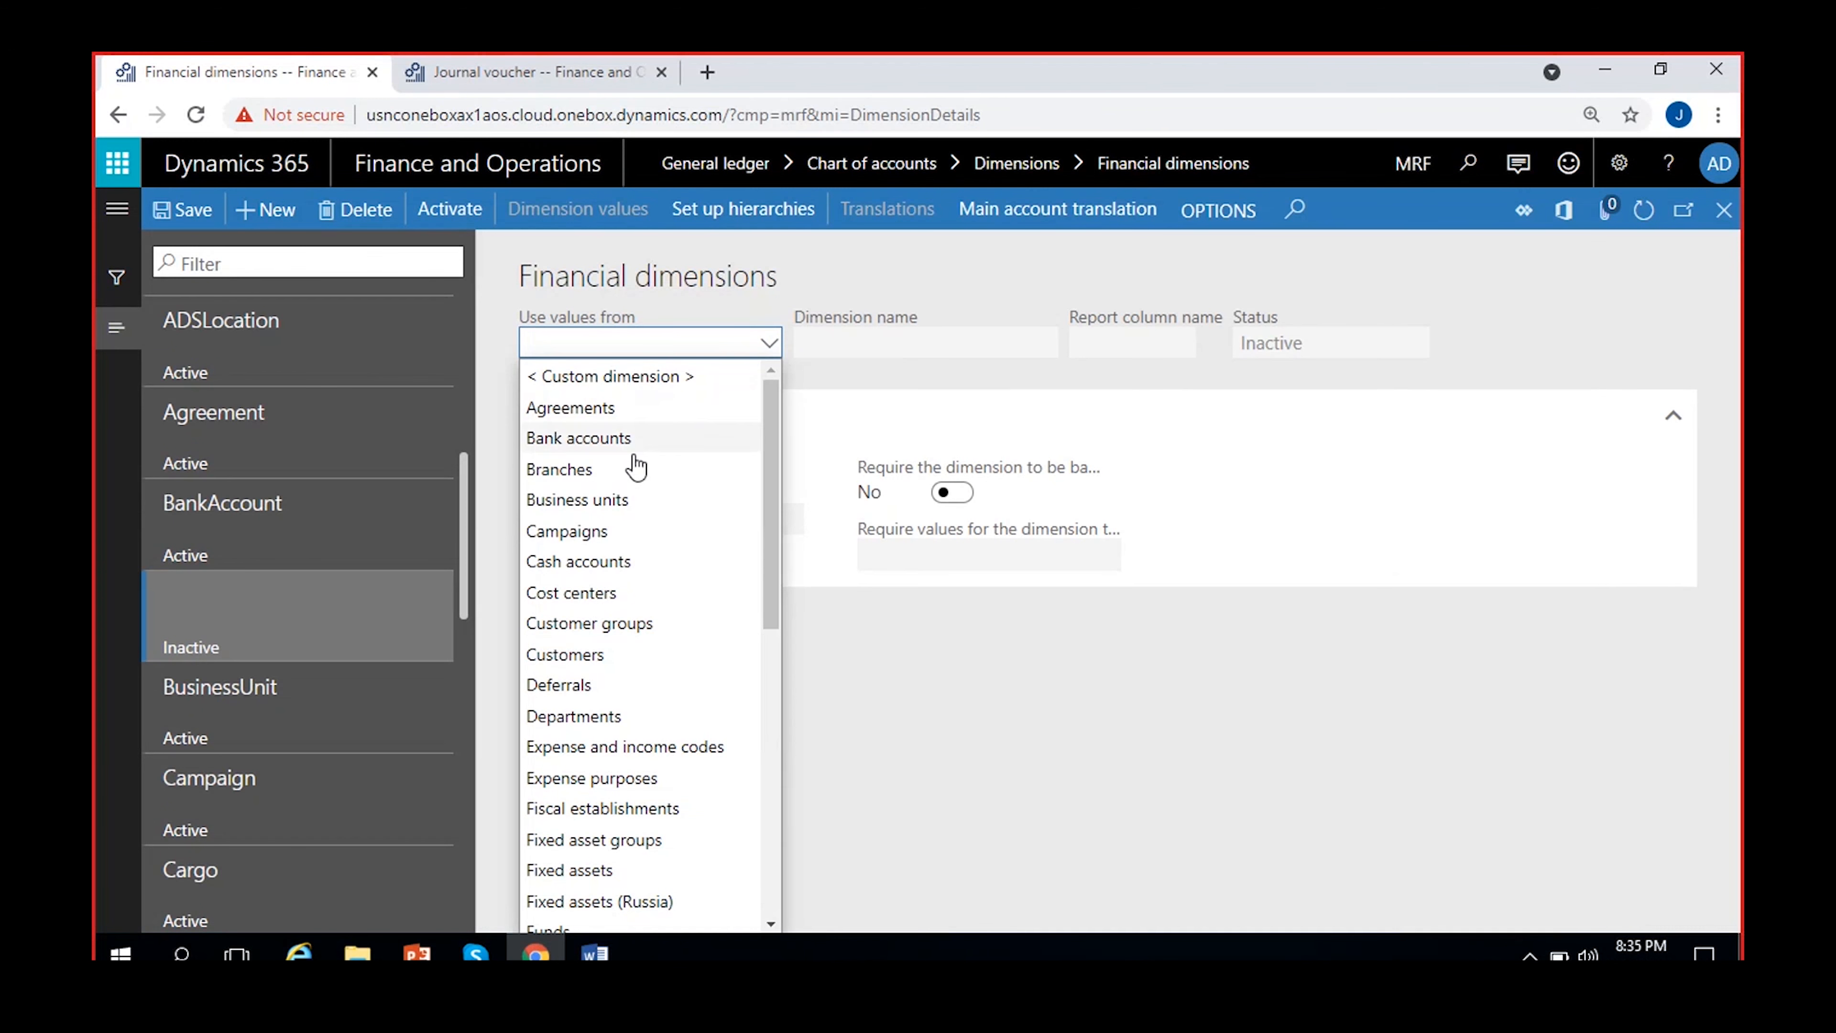
click(615, 503)
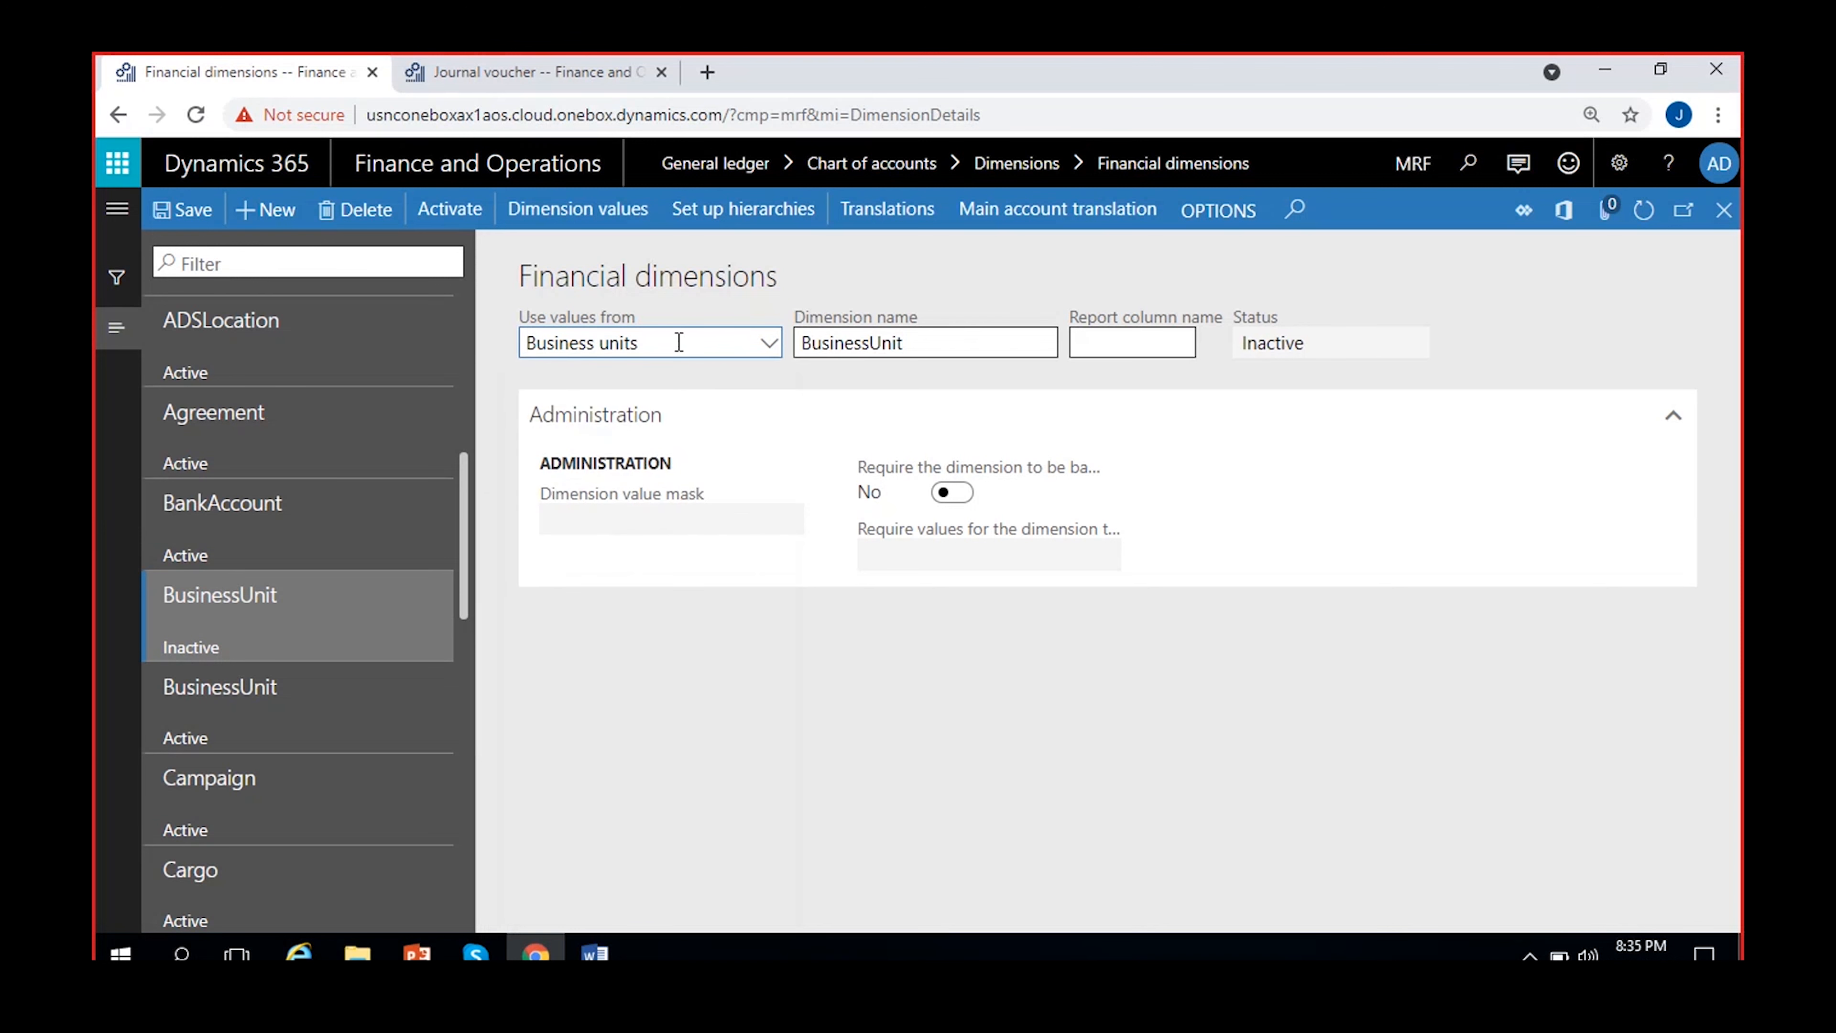
drag(936, 343, 799, 353)
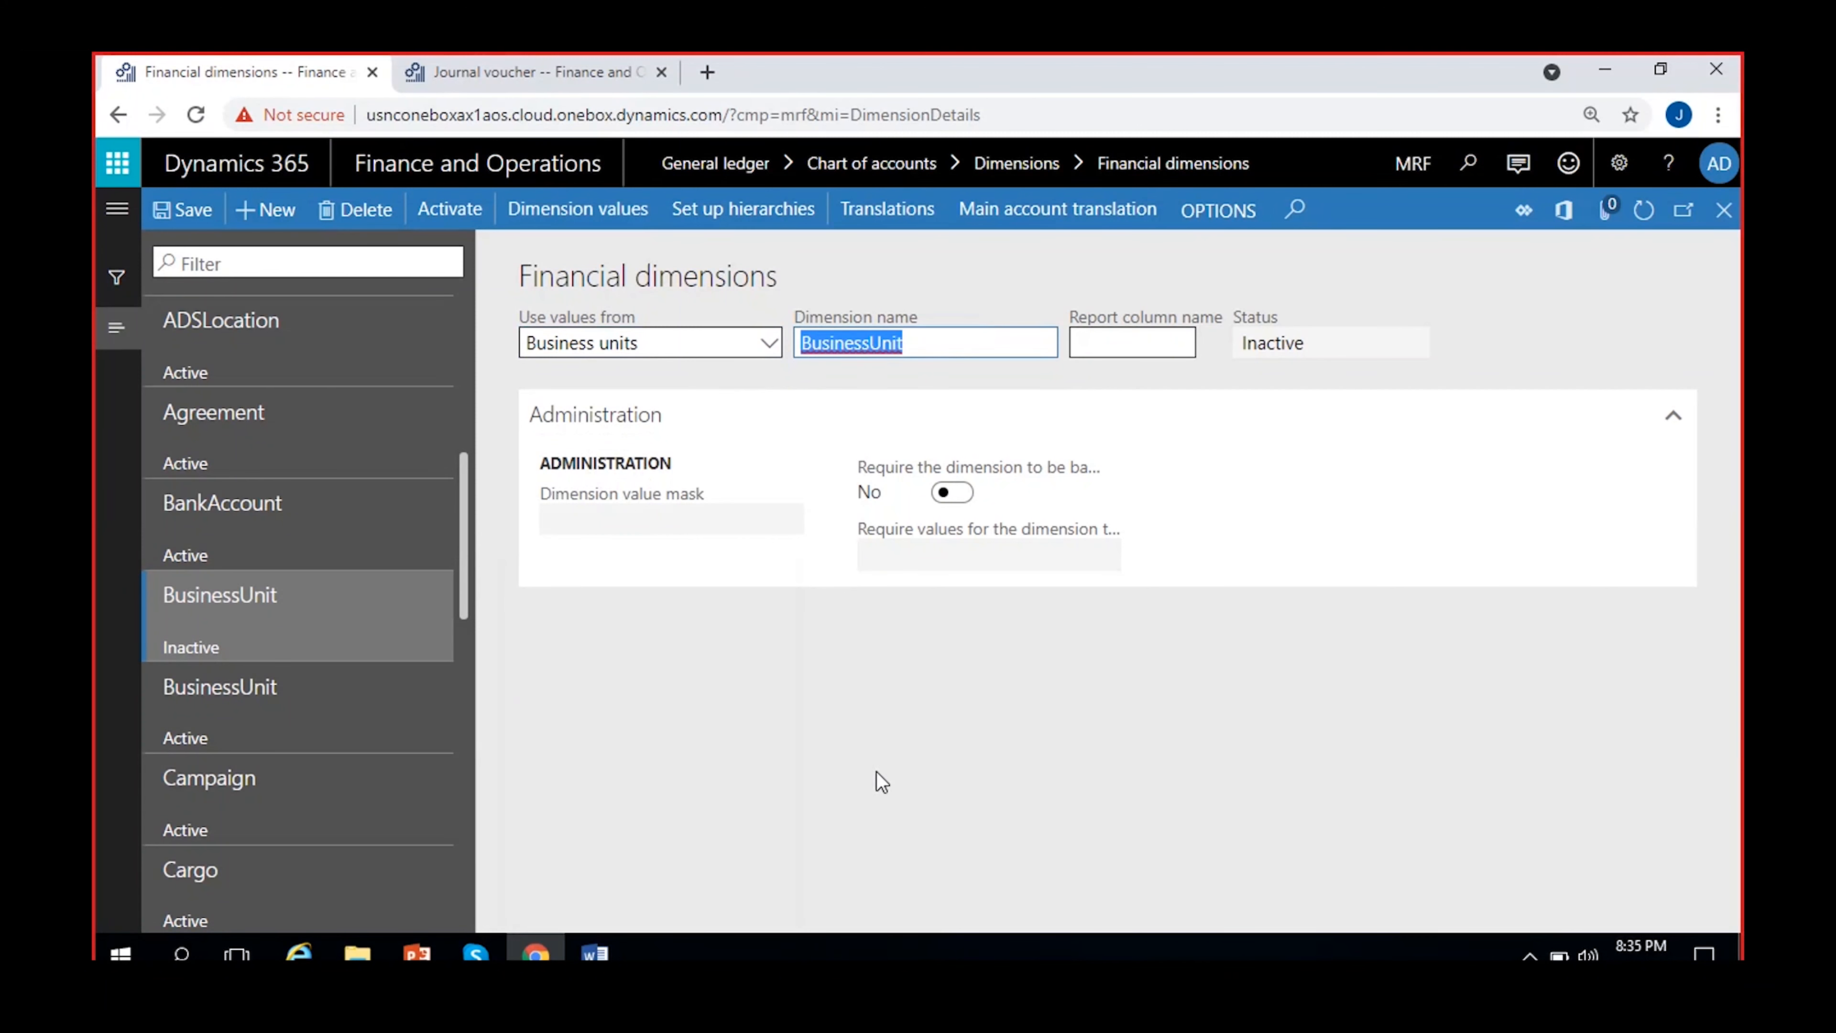
click(805, 343)
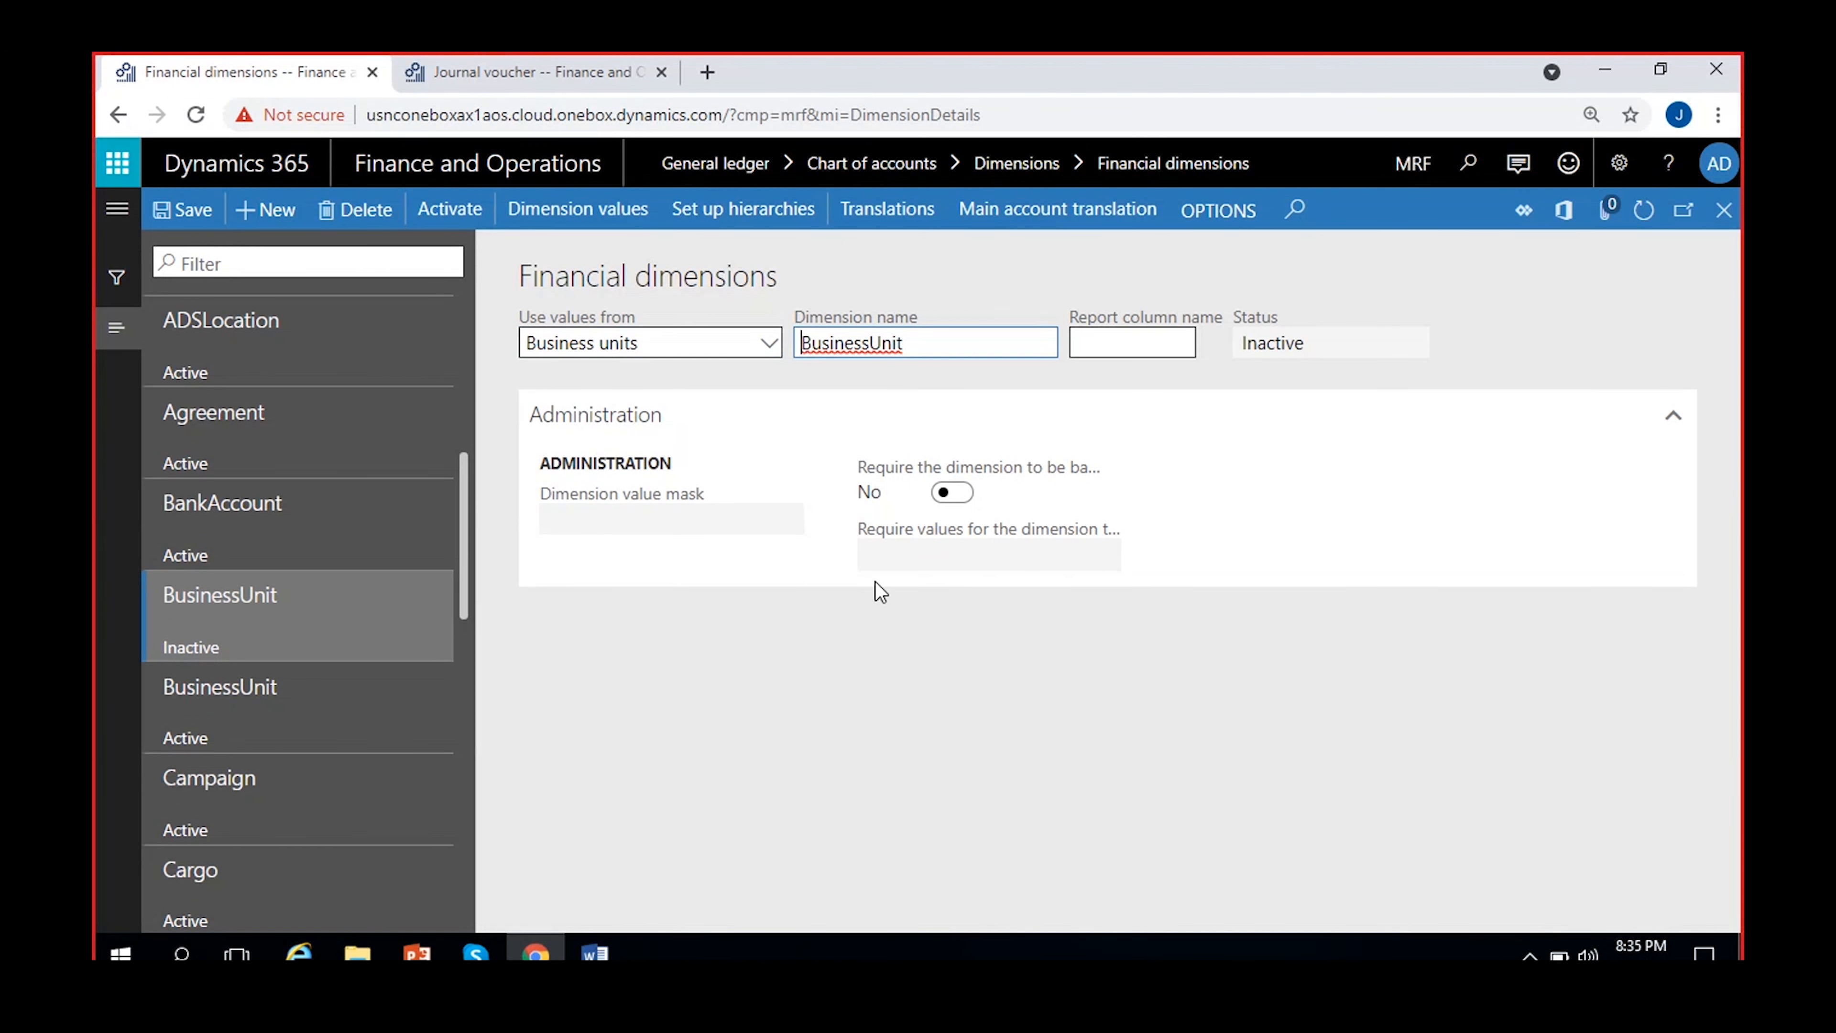
text(MRF_)
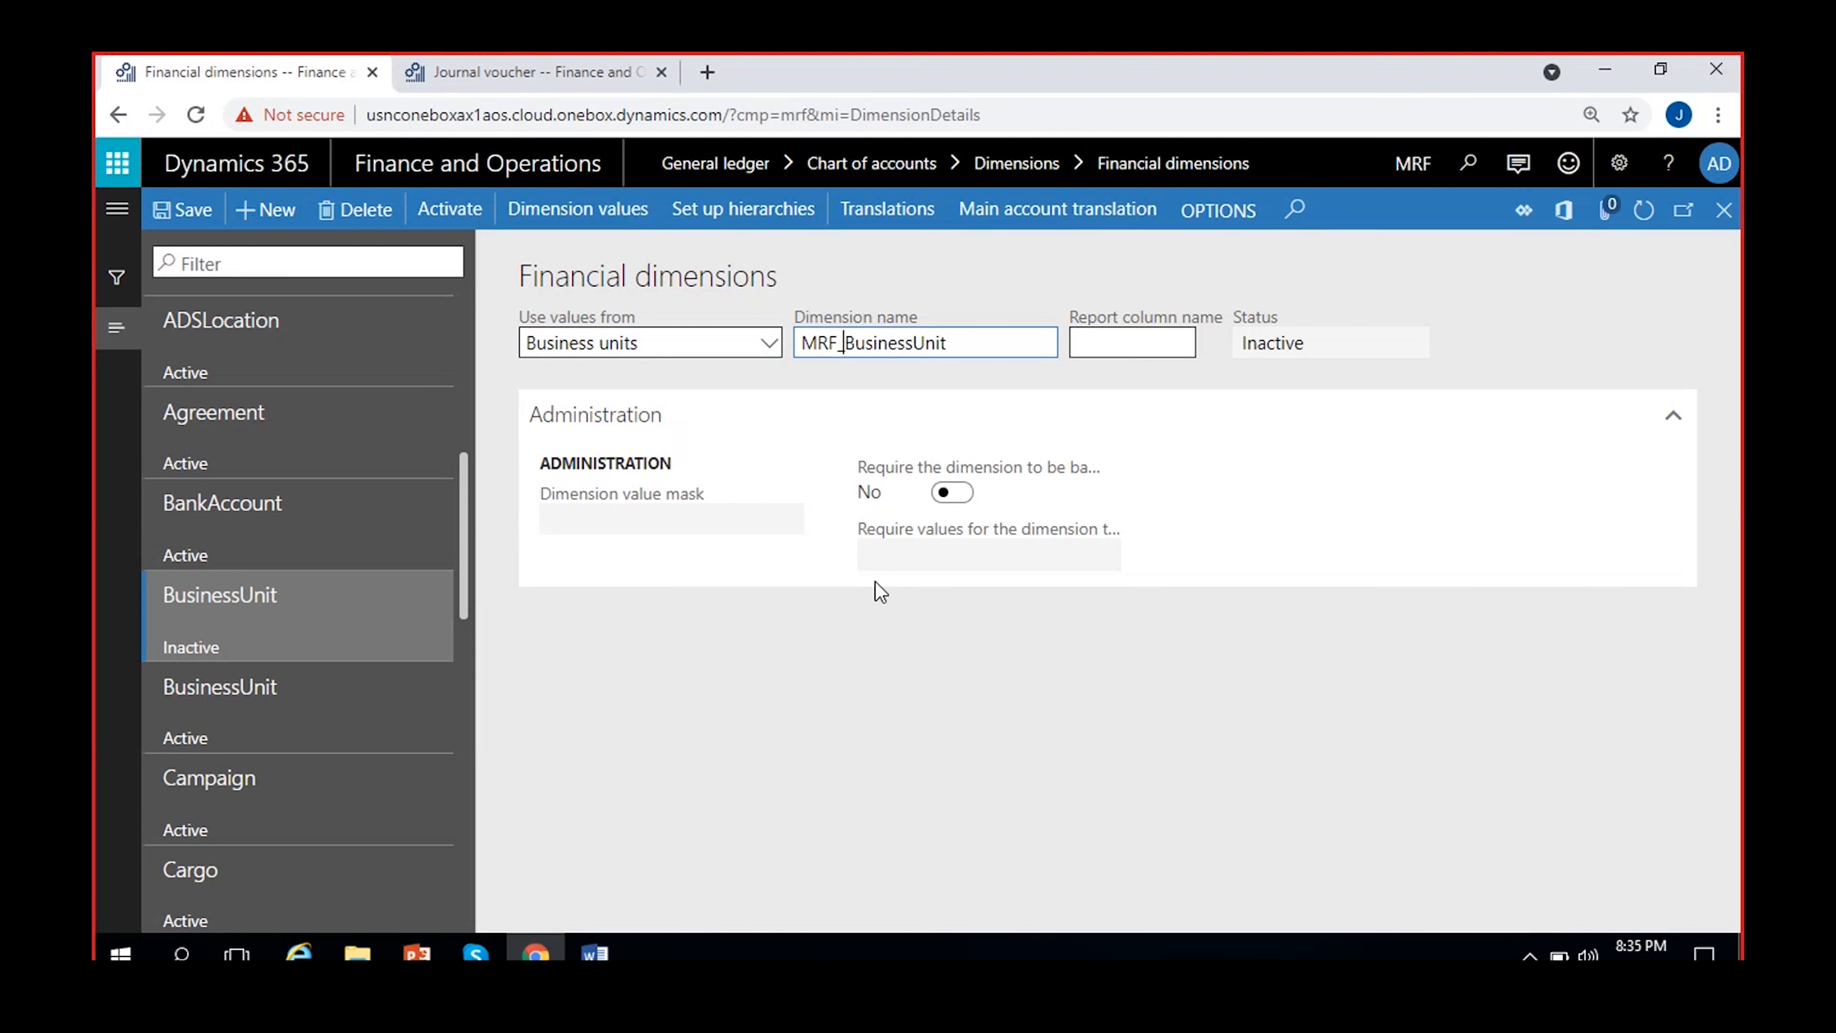
click(942, 713)
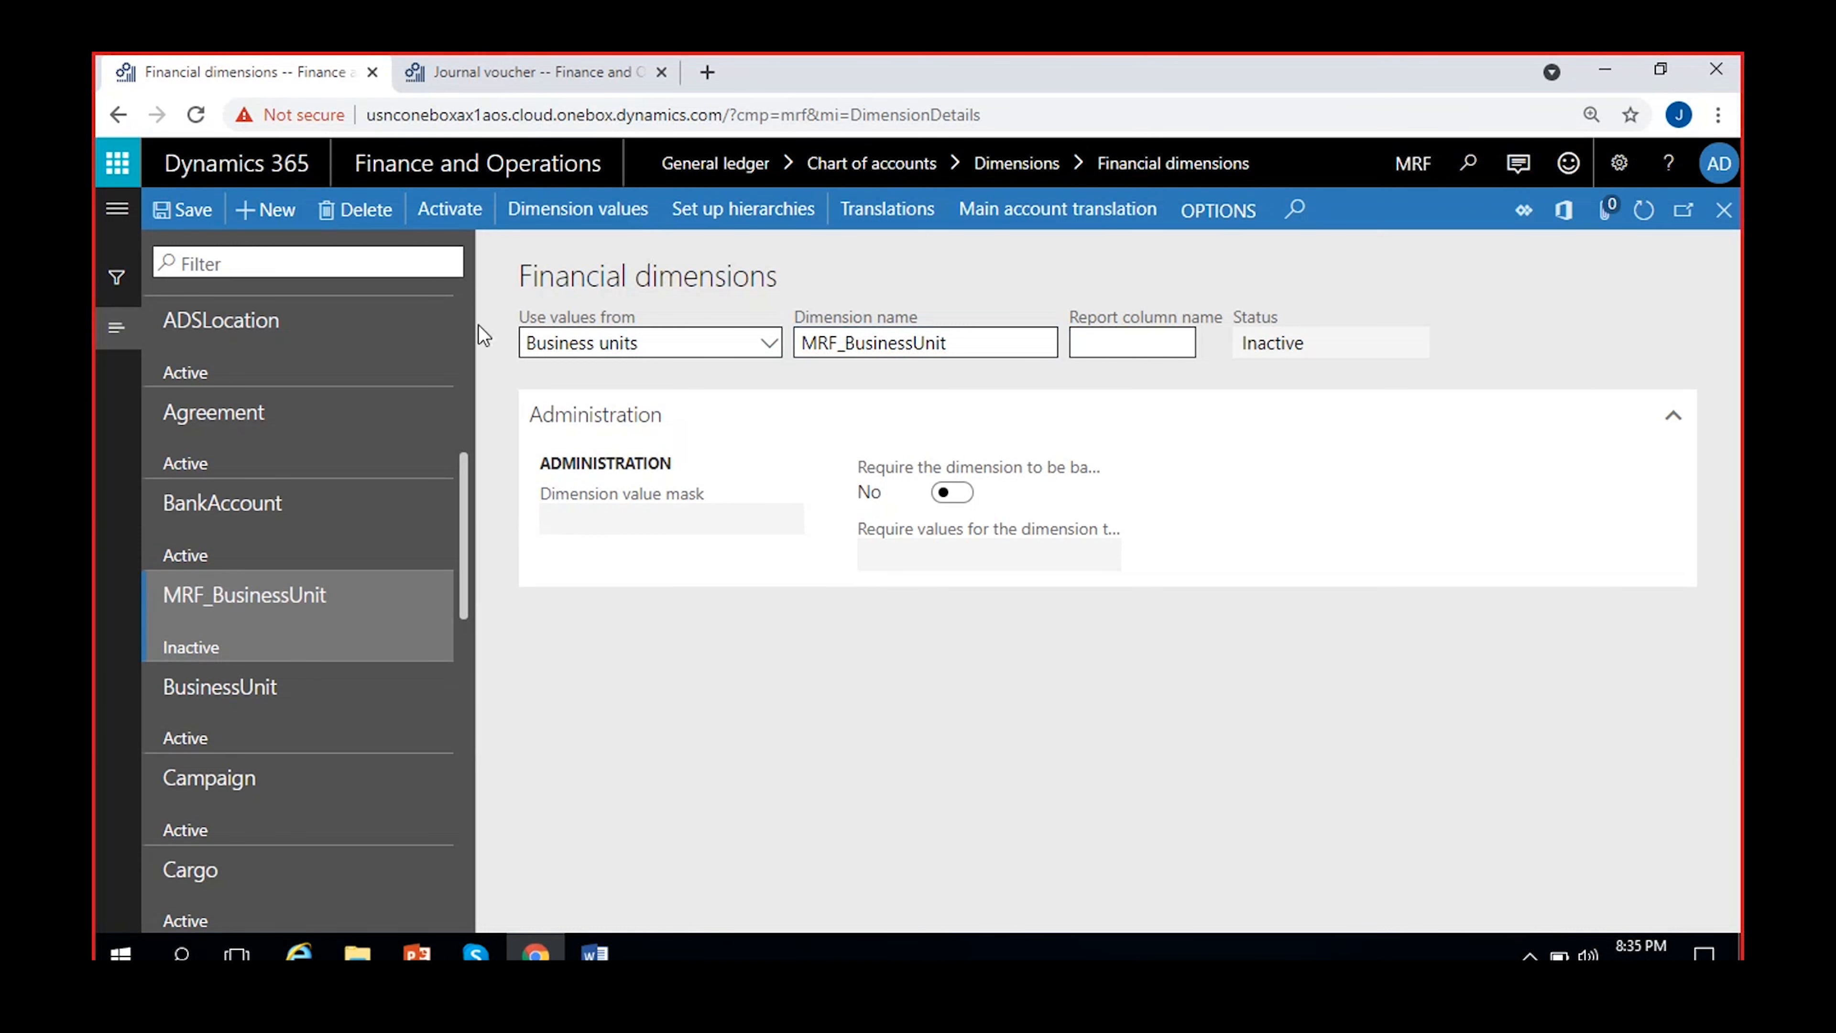
click(182, 211)
View the dimension values of MRF_BusinessUnit and return to the financial dimensions
click(288, 894)
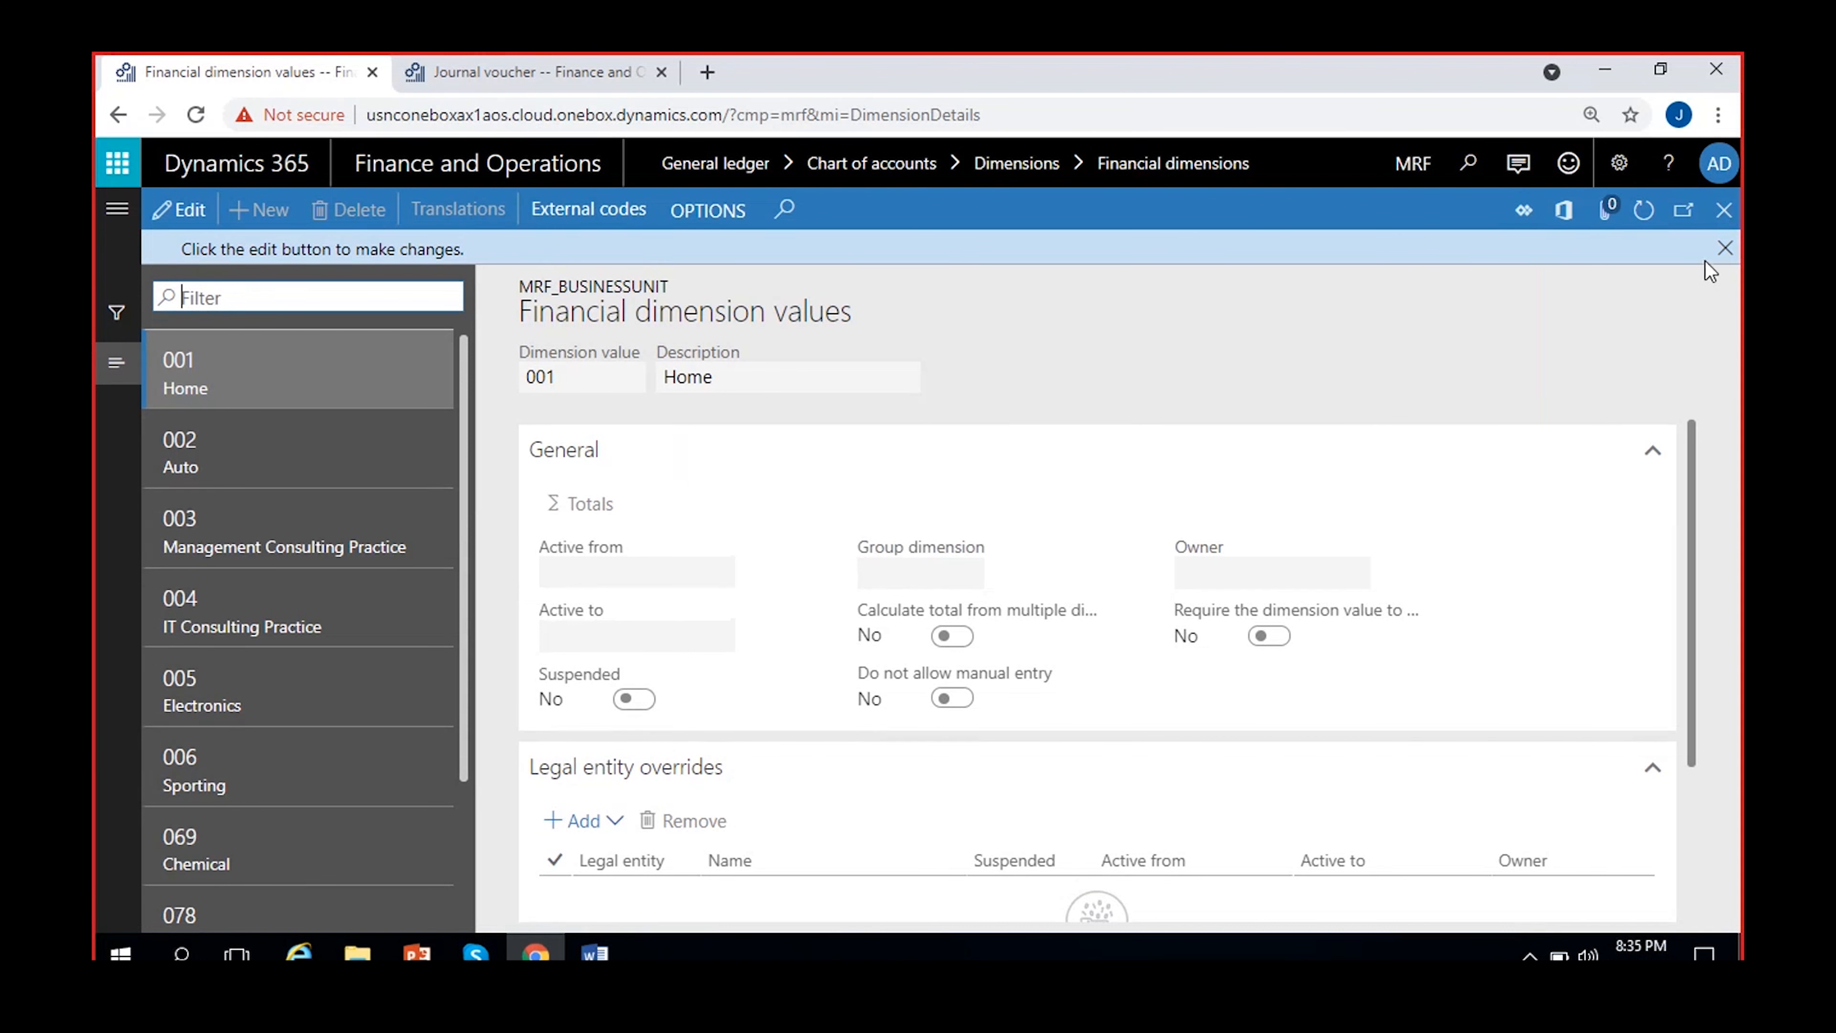
click(1716, 246)
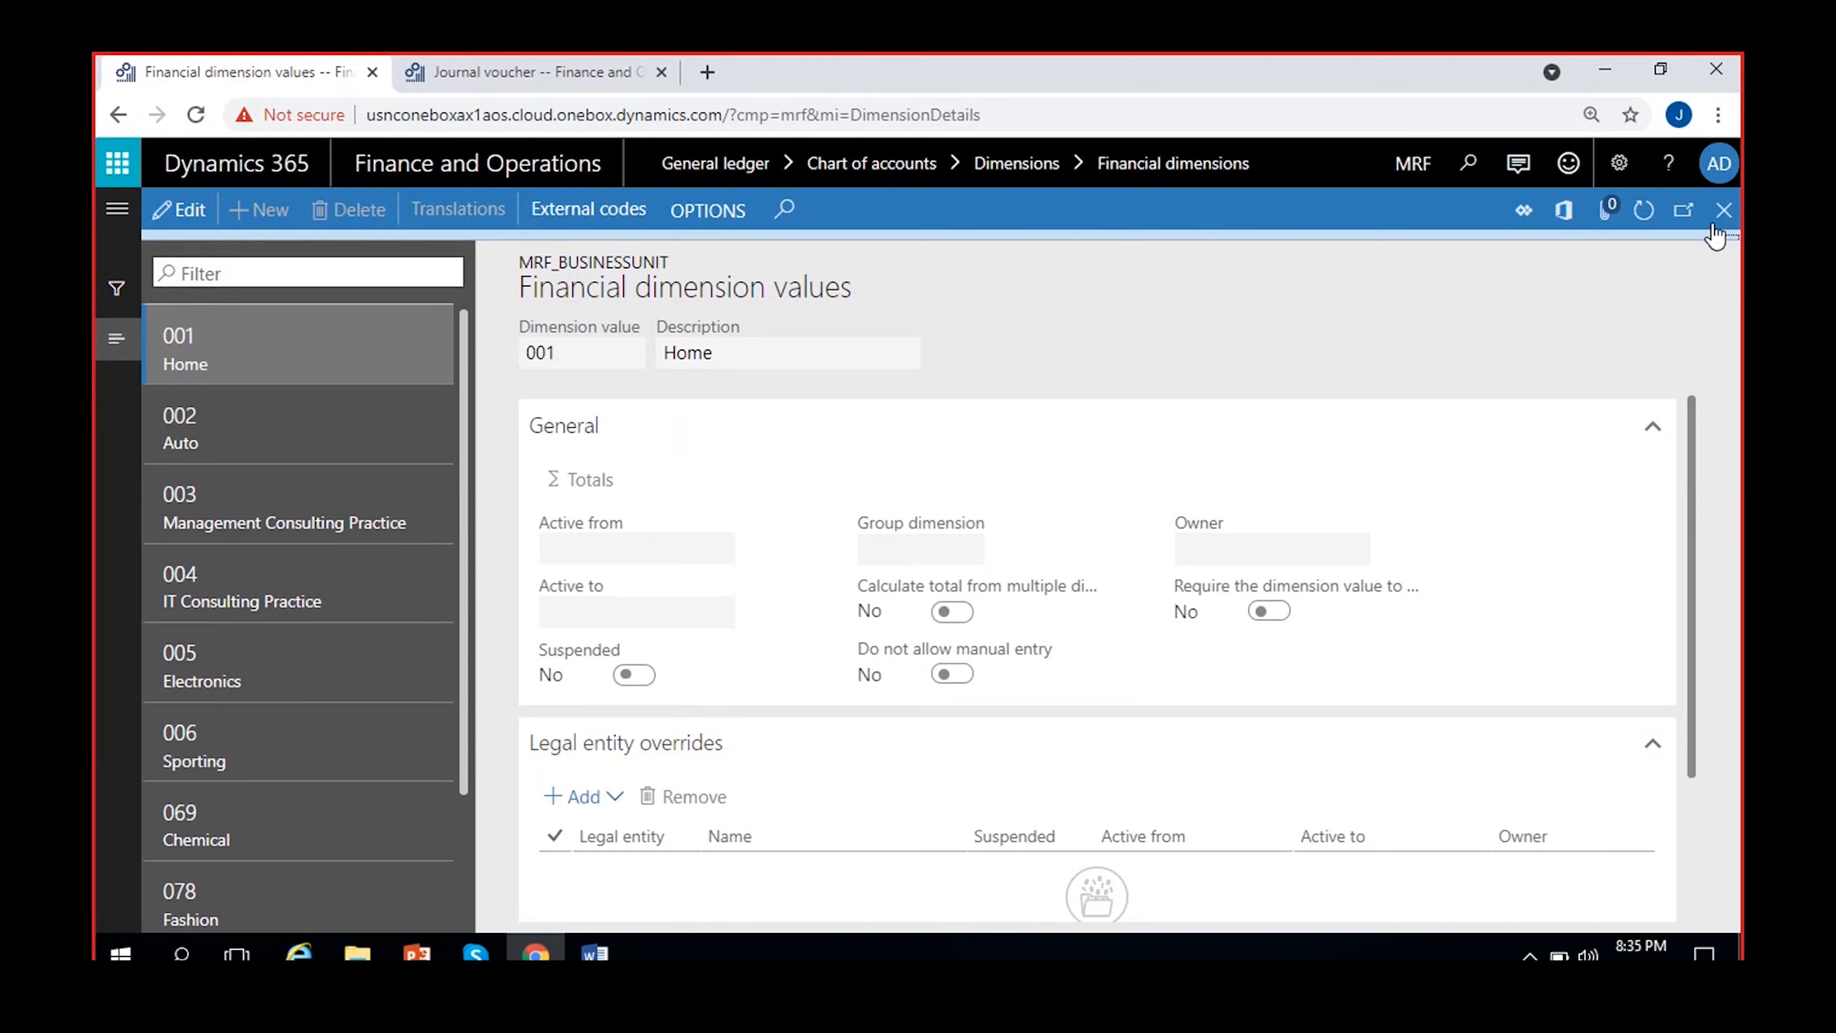
click(1720, 215)
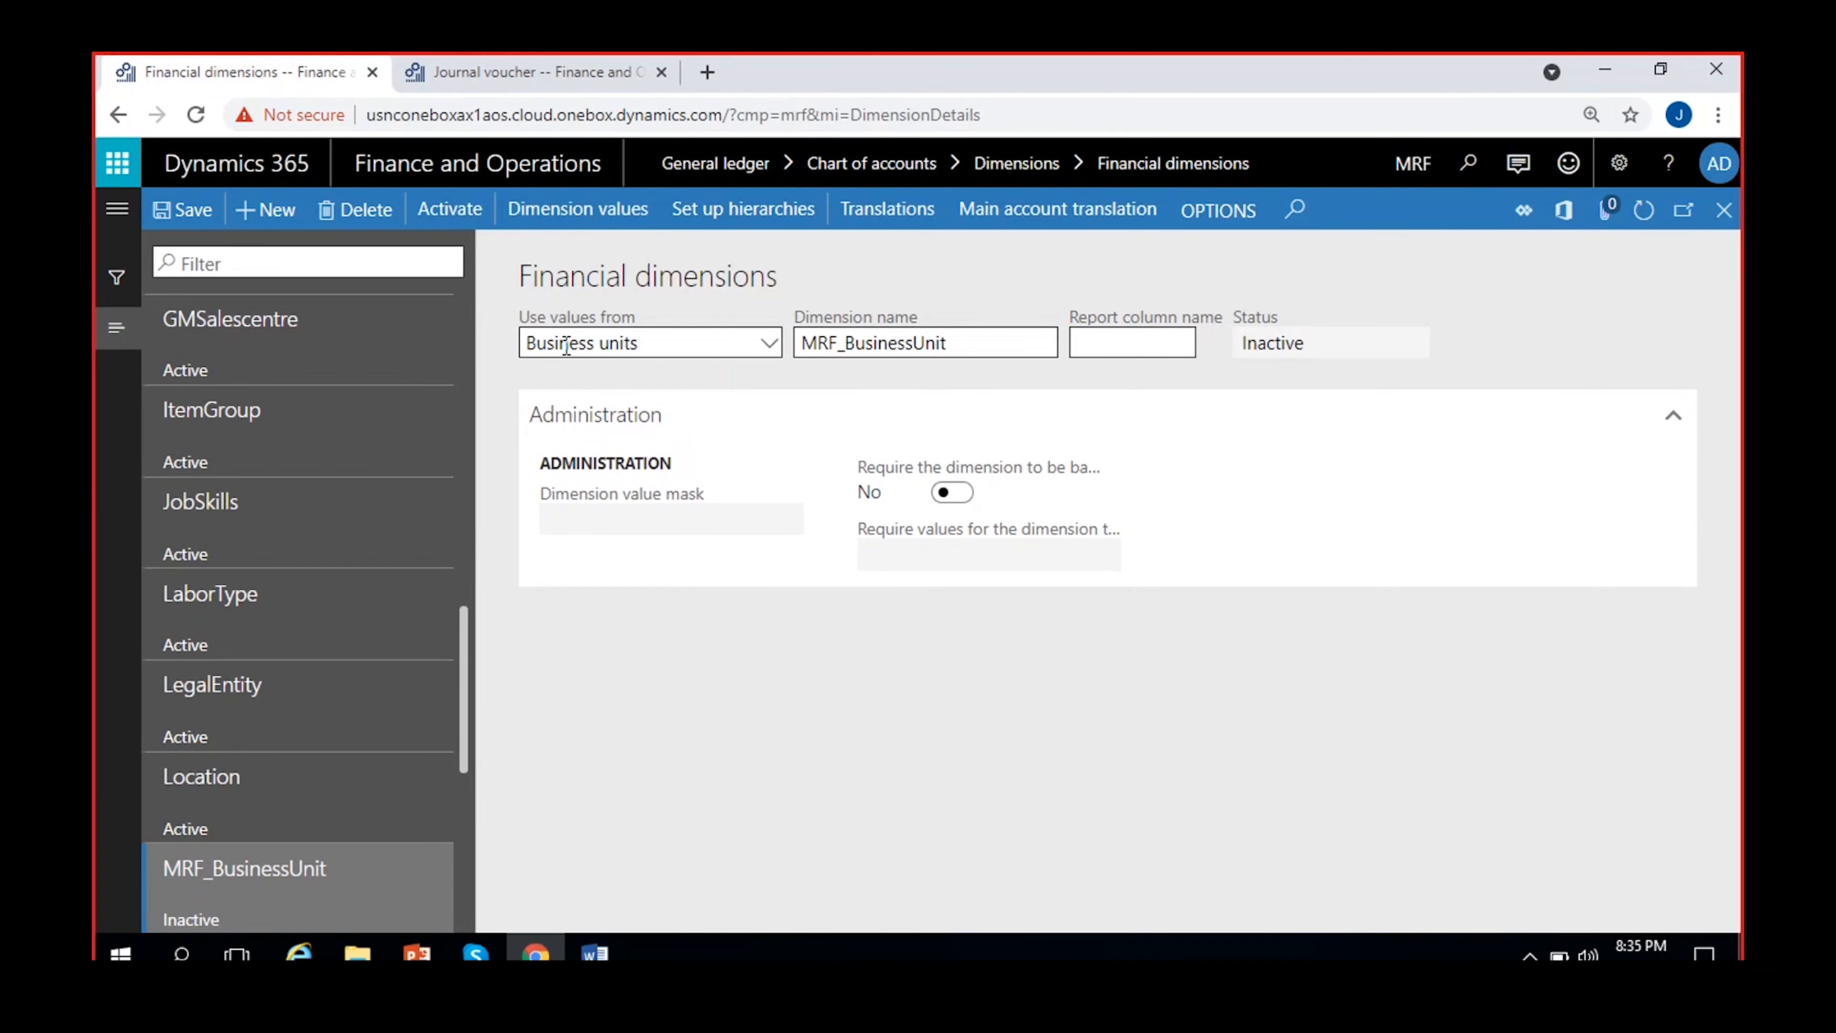
Change the value source of MRF_BusinessUnit to Customers, rename the dimension MRF_Customers, and save it
click(764, 346)
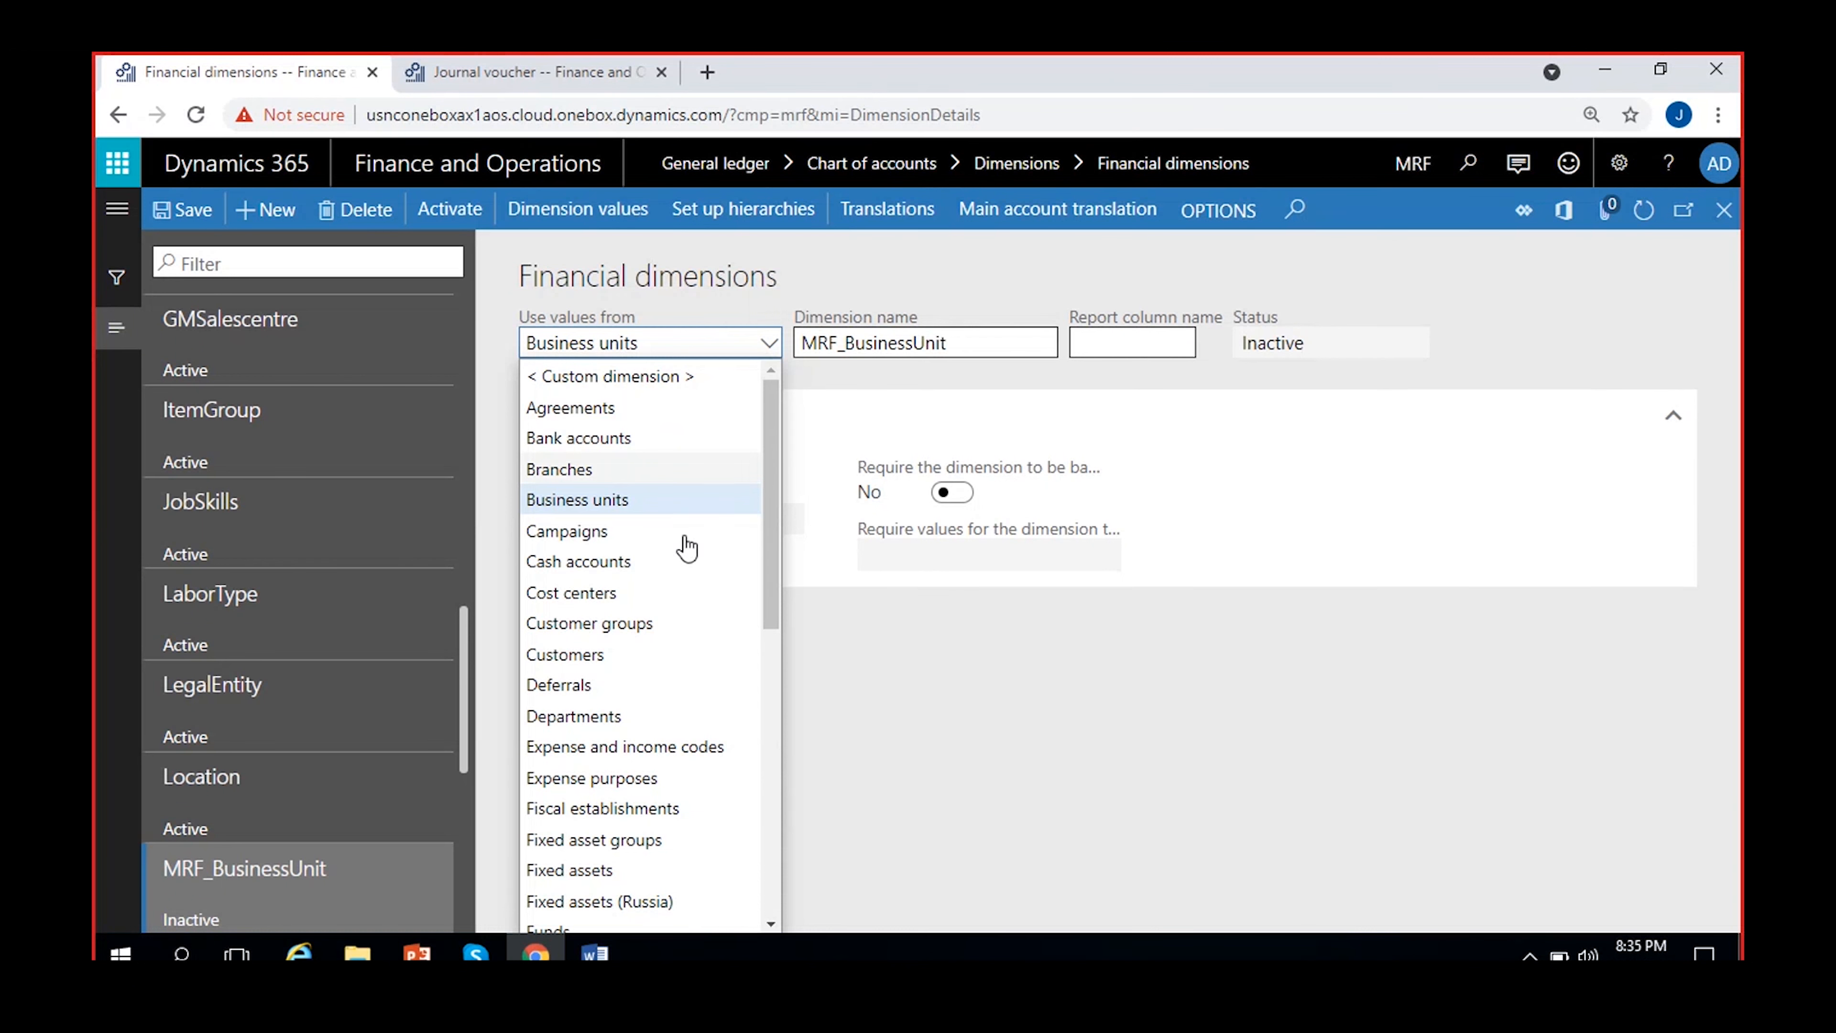
scroll(691, 813, down, 6)
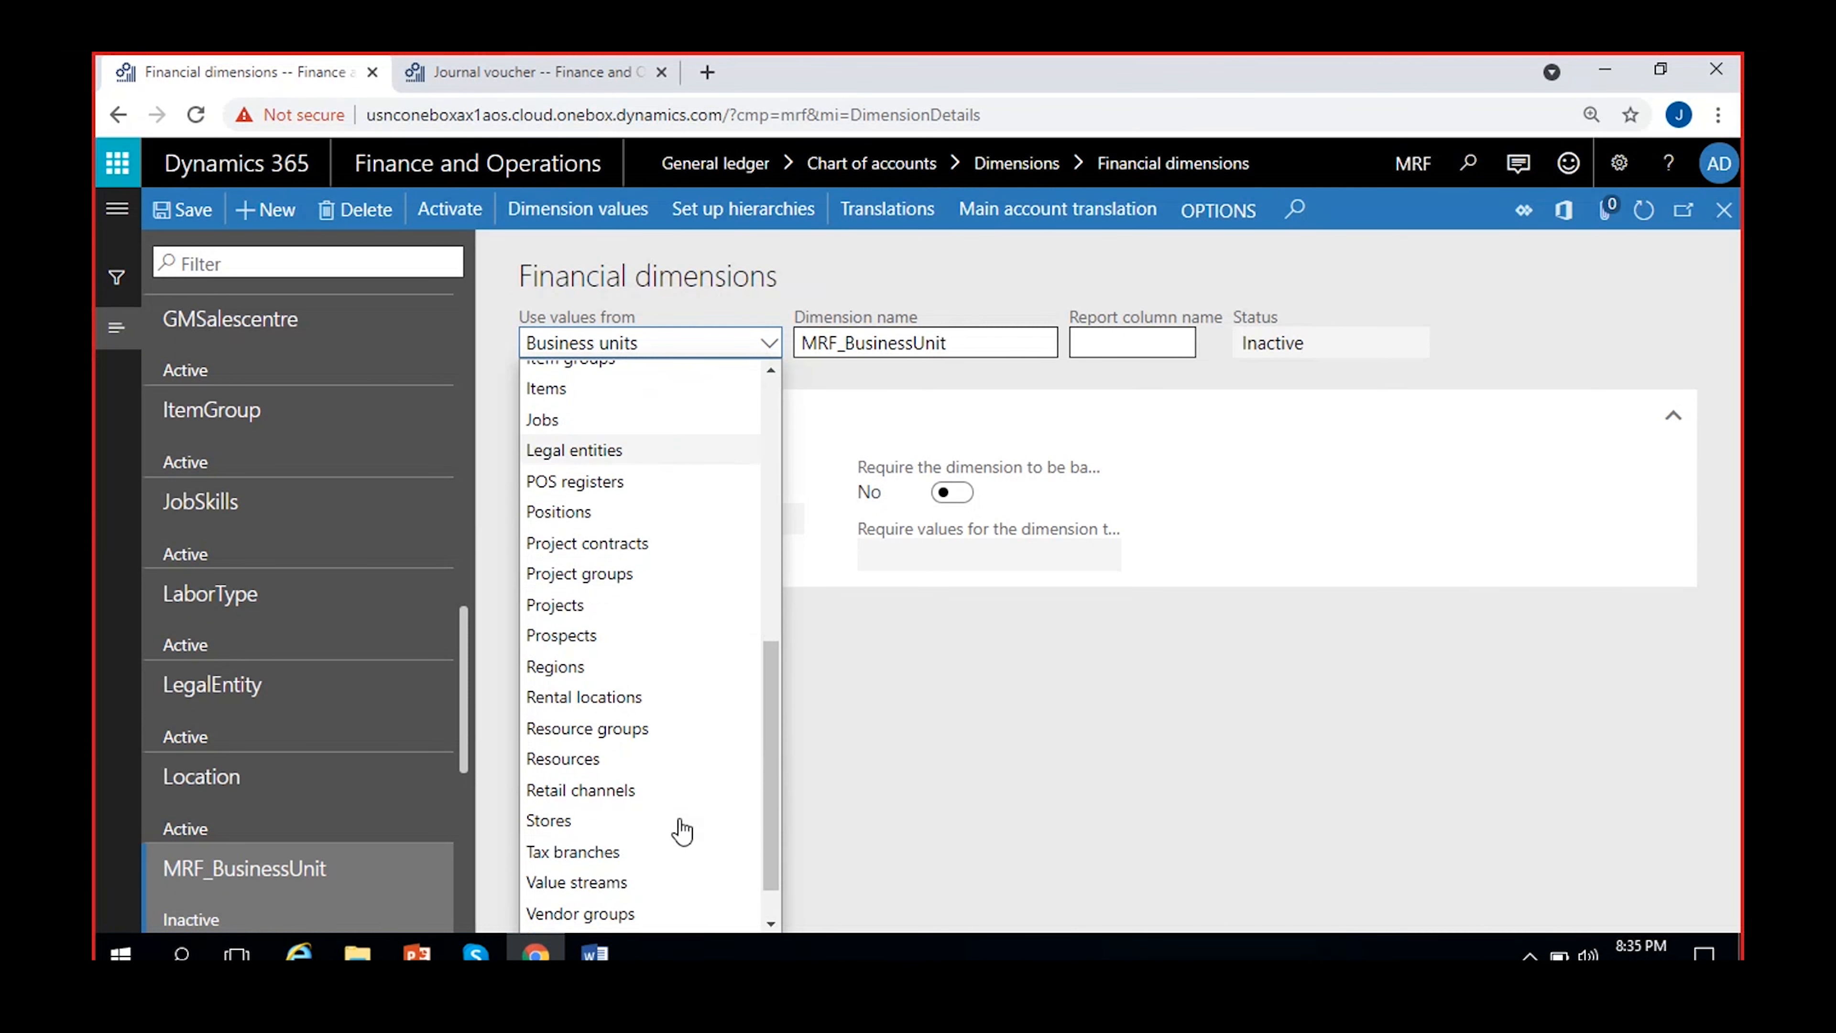
scroll(682, 831, up, 6)
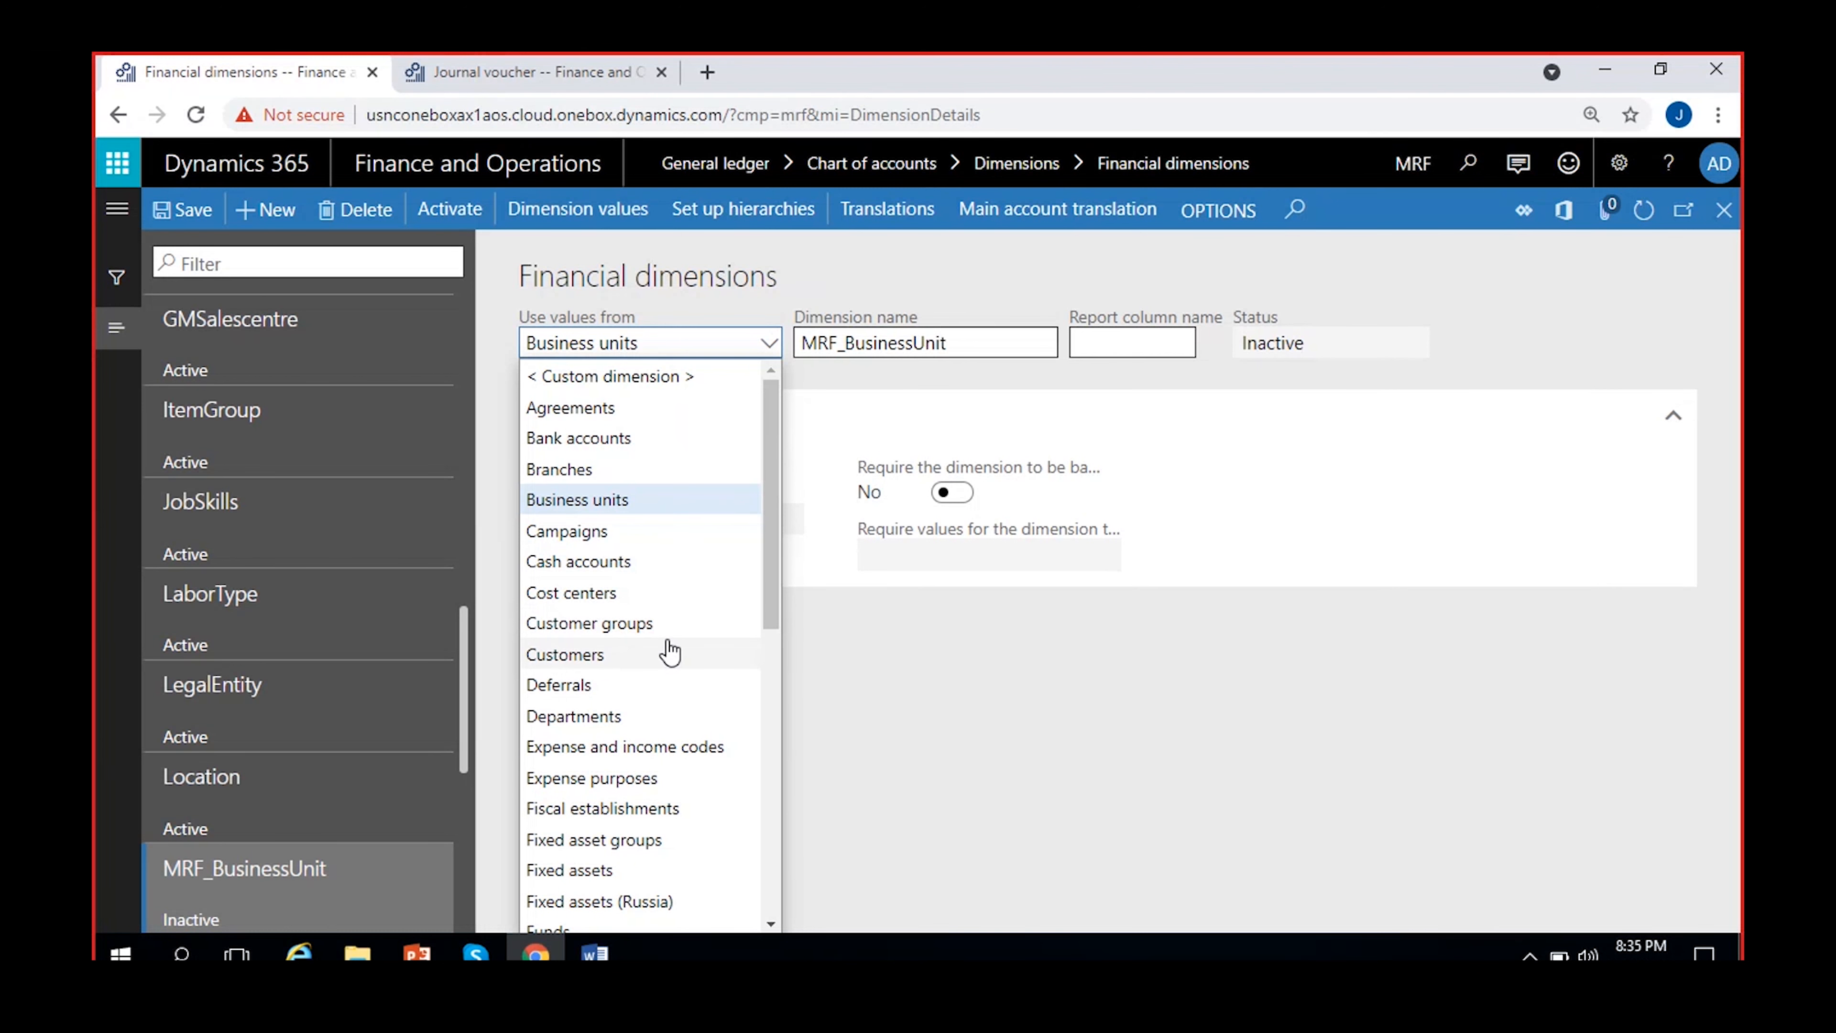
scroll(607, 687, down, 2)
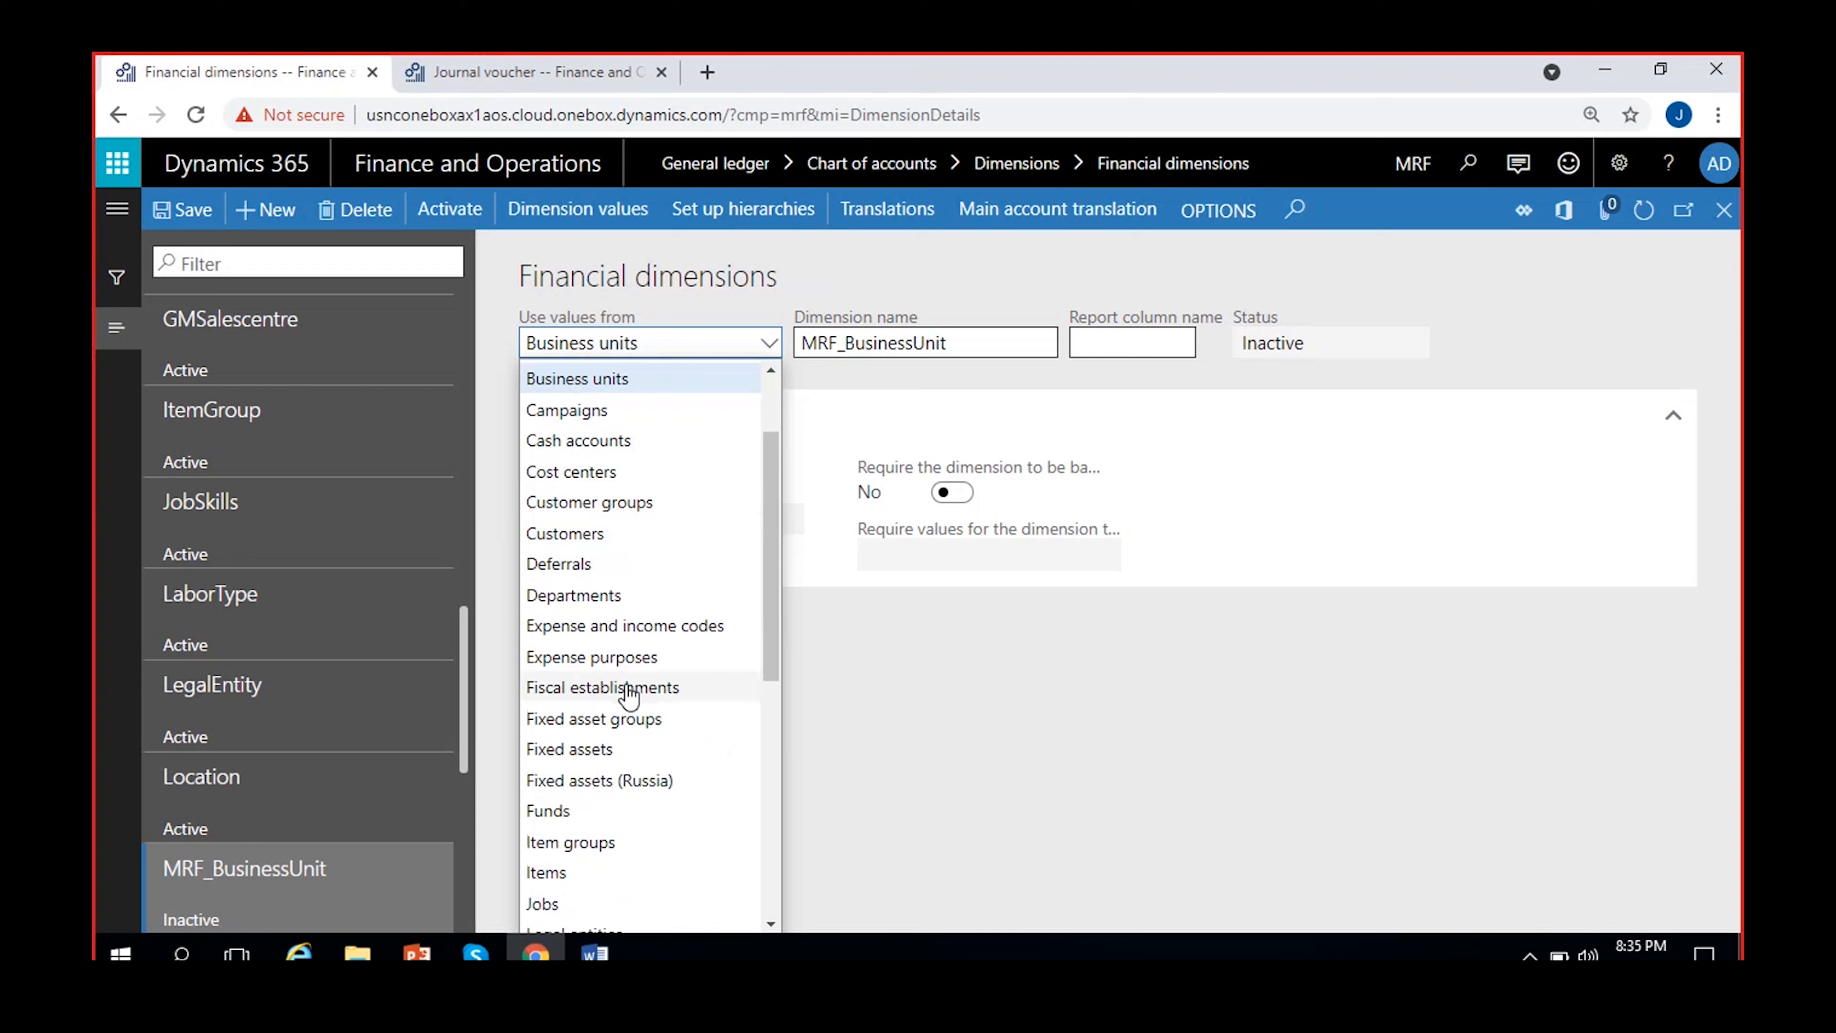
click(605, 545)
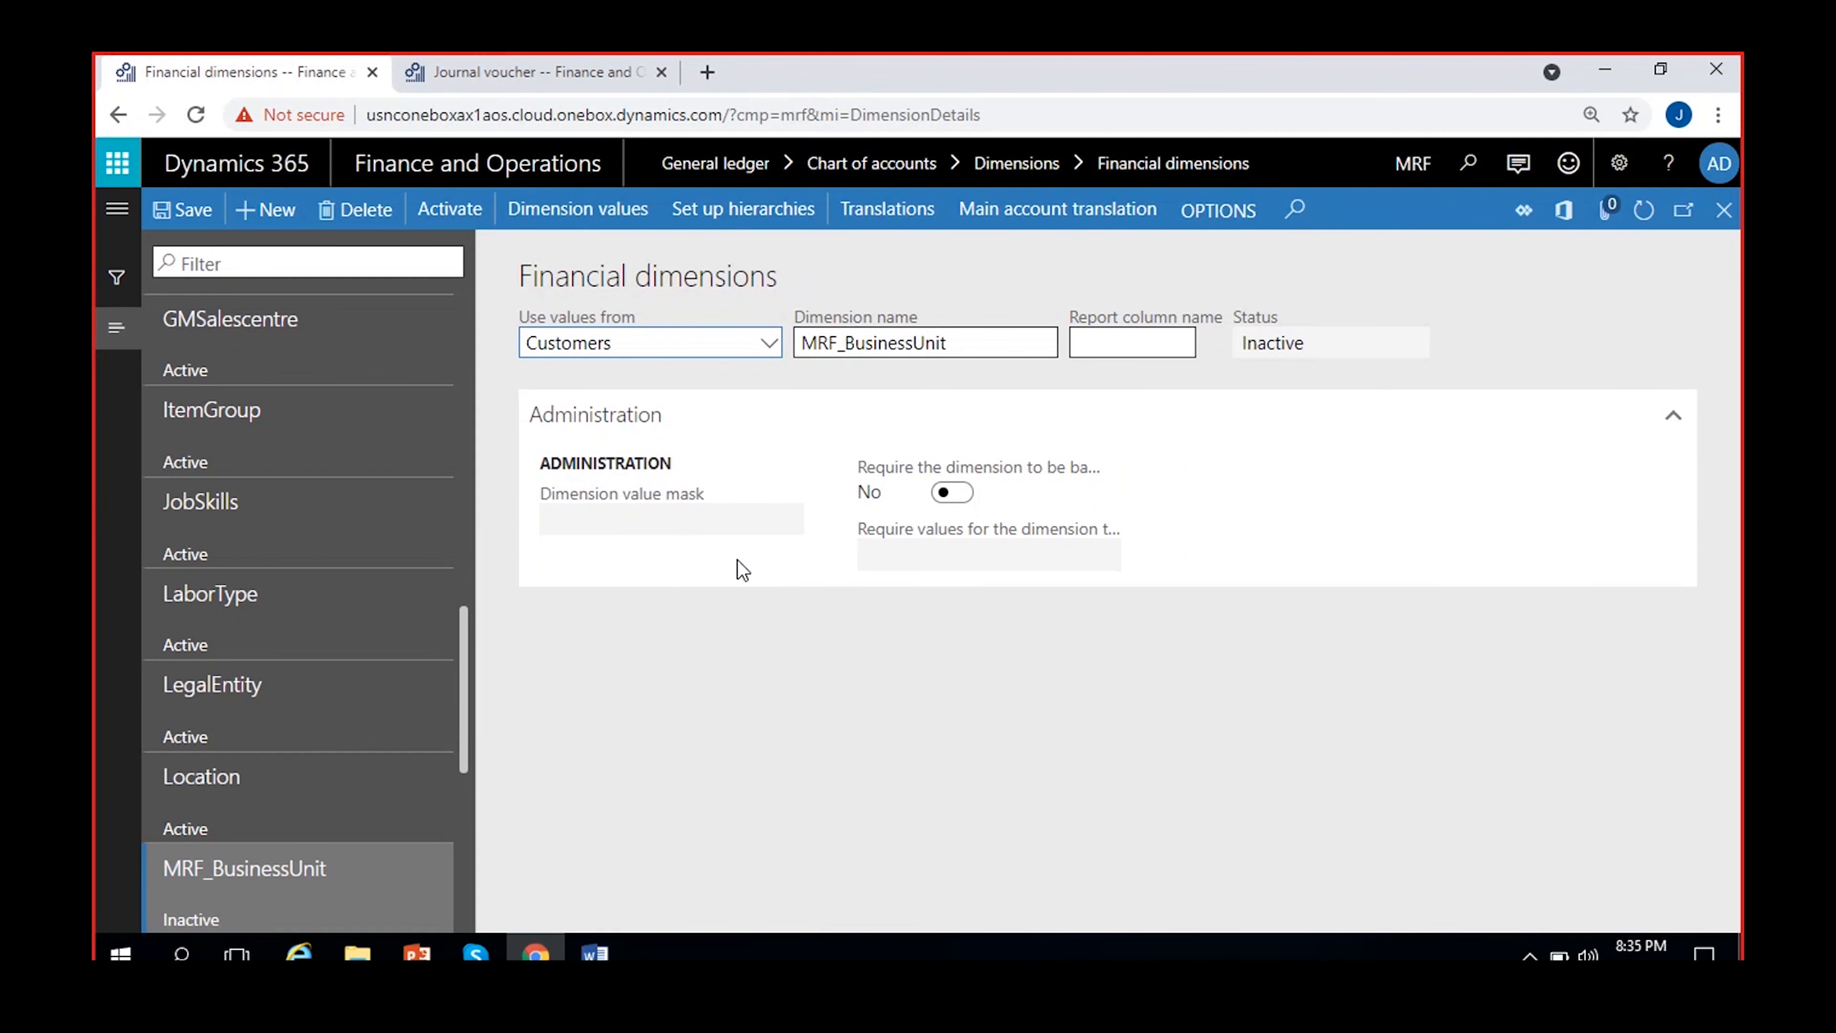
drag(956, 344, 855, 345)
key(BackSpace)
key(BackSpace)
key(BackSpace)
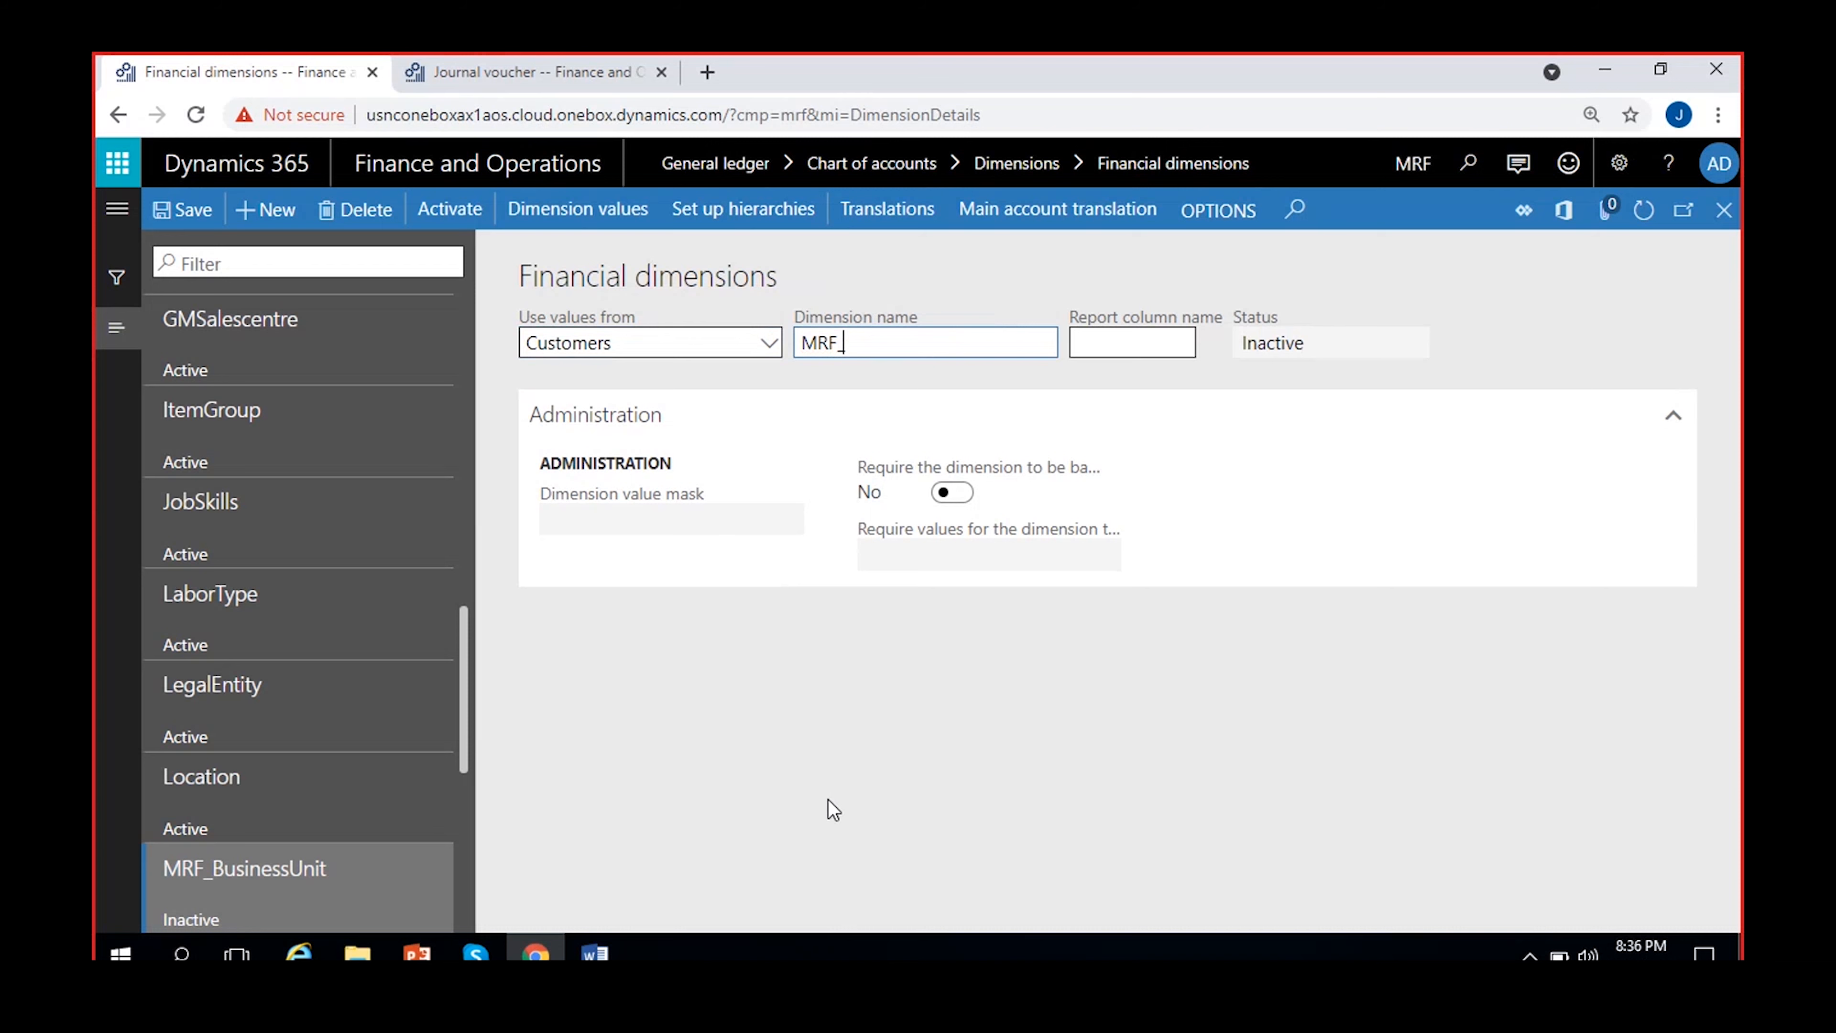
text(_Customers)
click(200, 217)
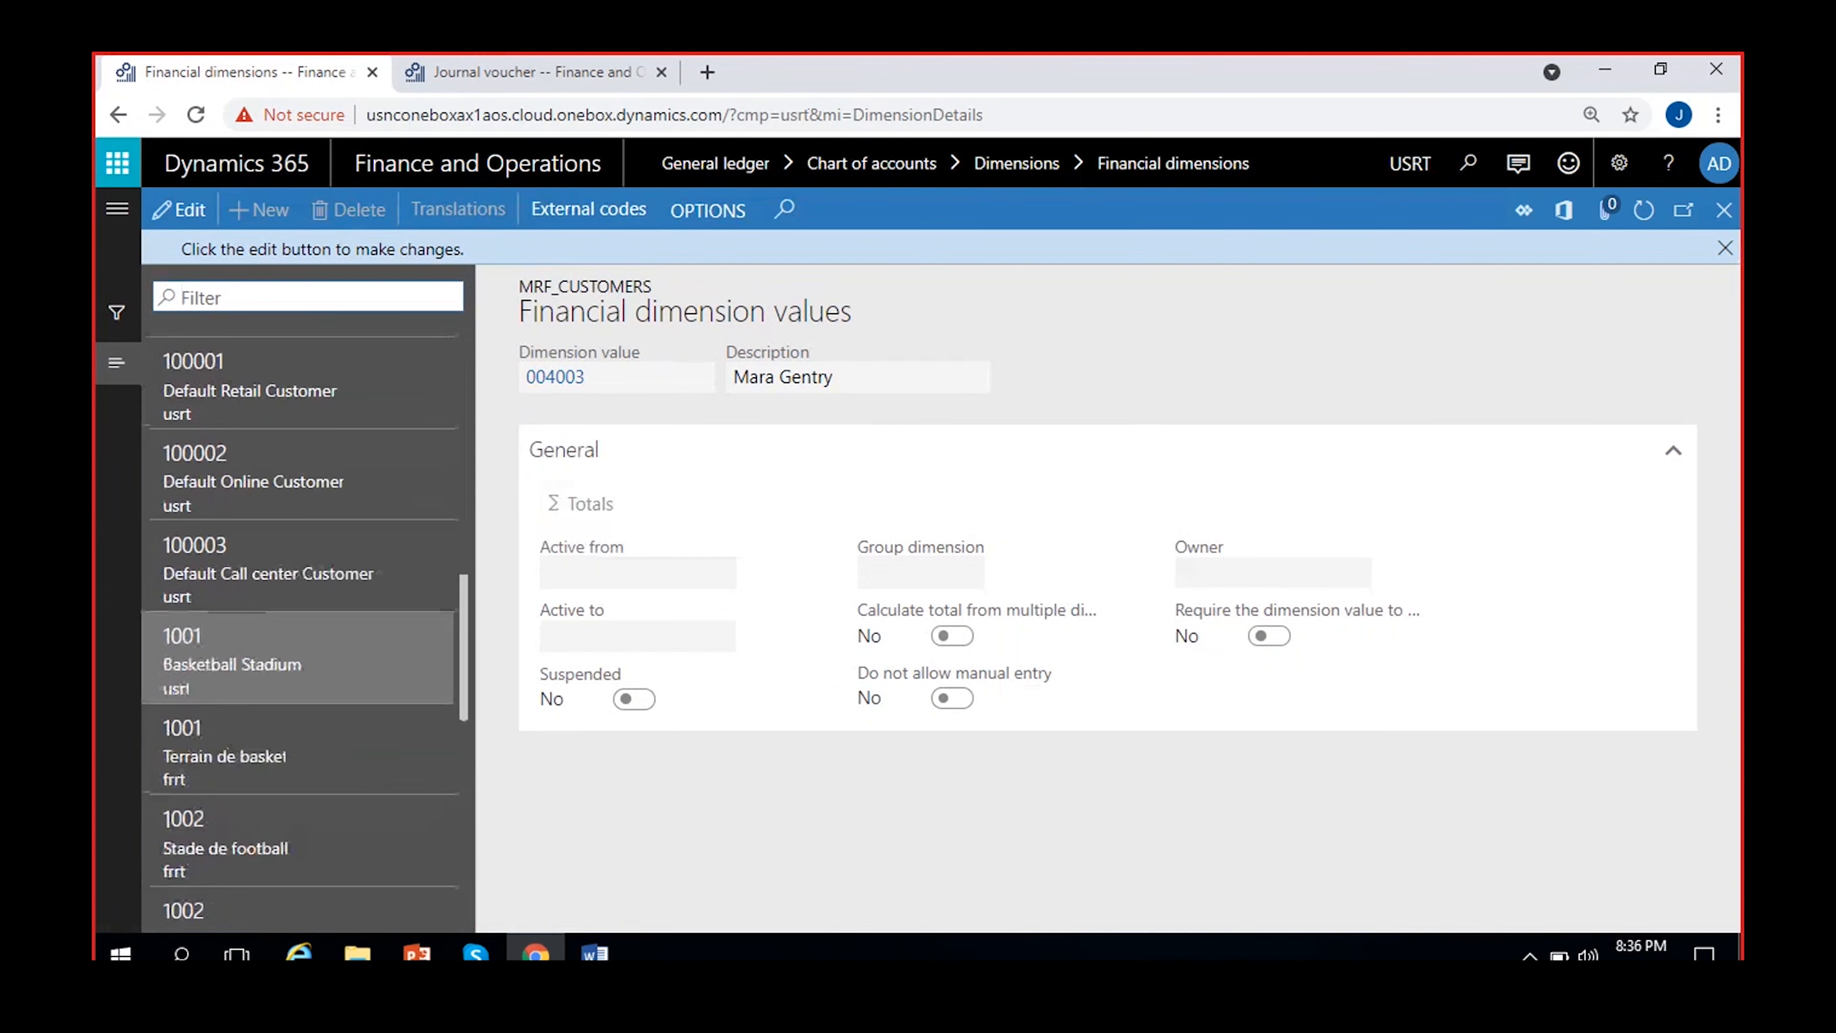
Browse the customer records listed as dimension values of MRF_Customers and return to the financial dimensions
scroll(374, 653, down, 10)
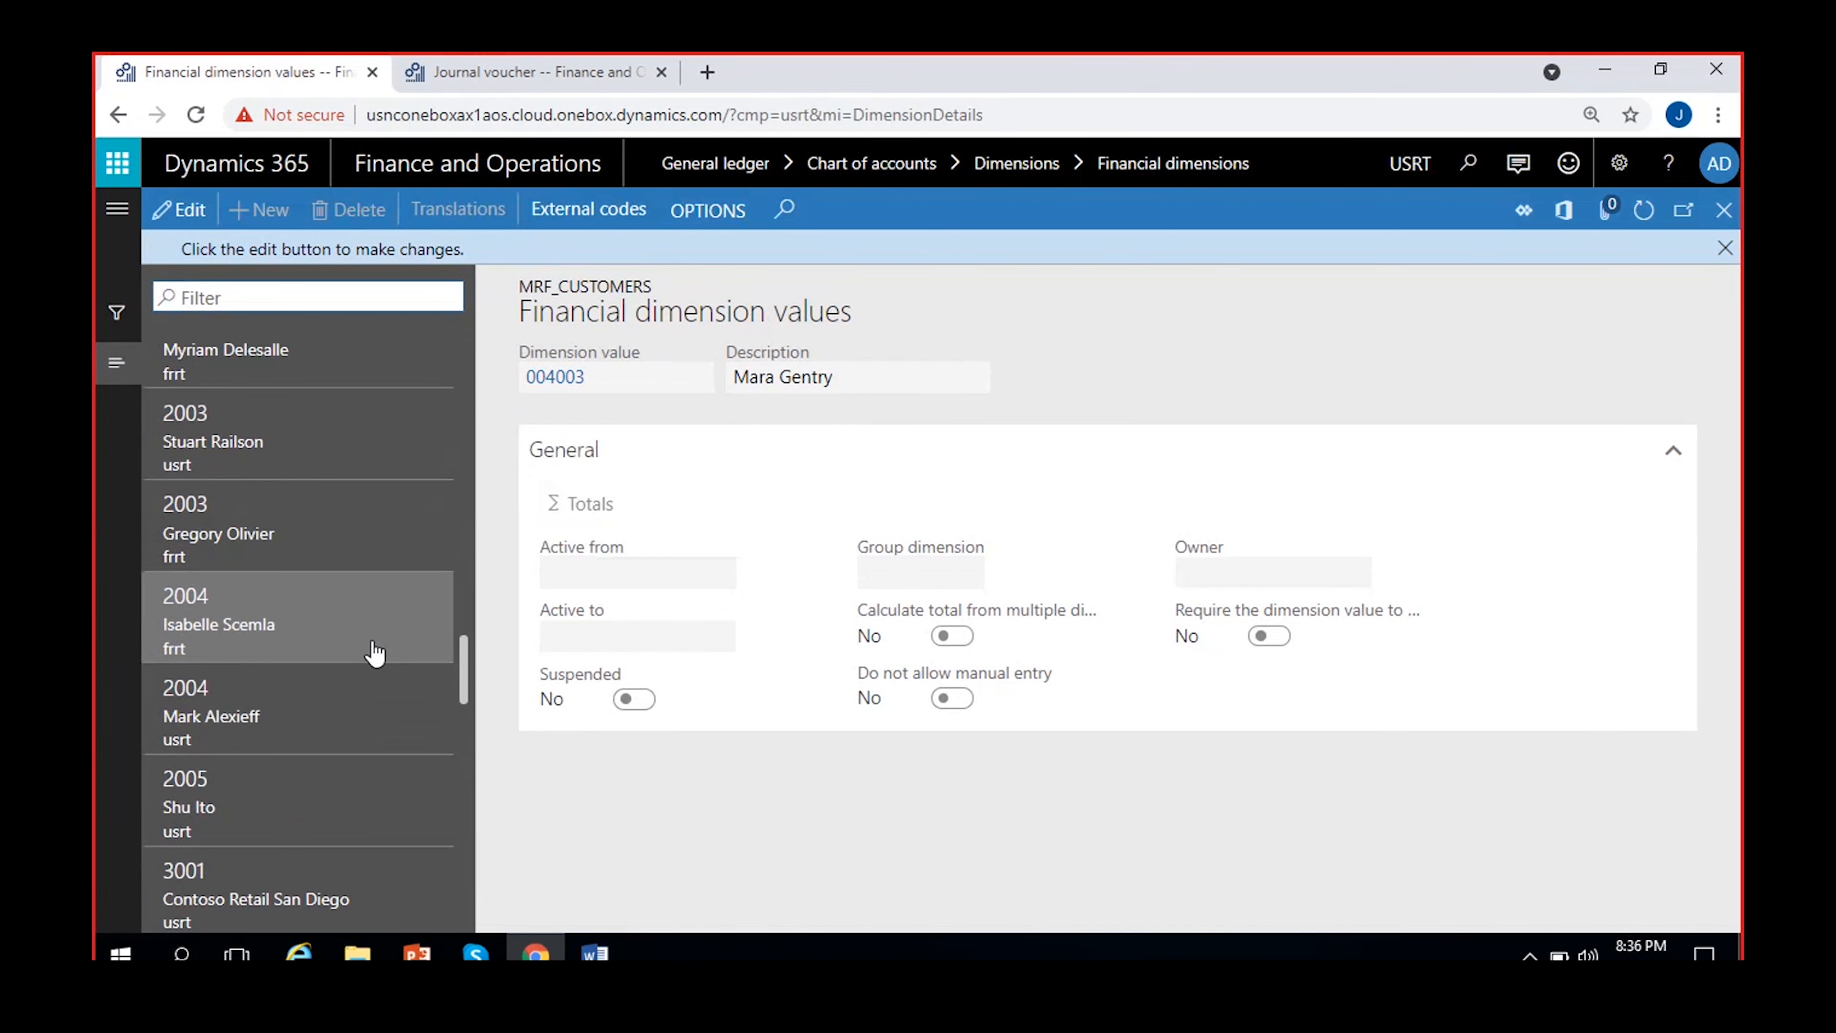
scroll(374, 654, down, 10)
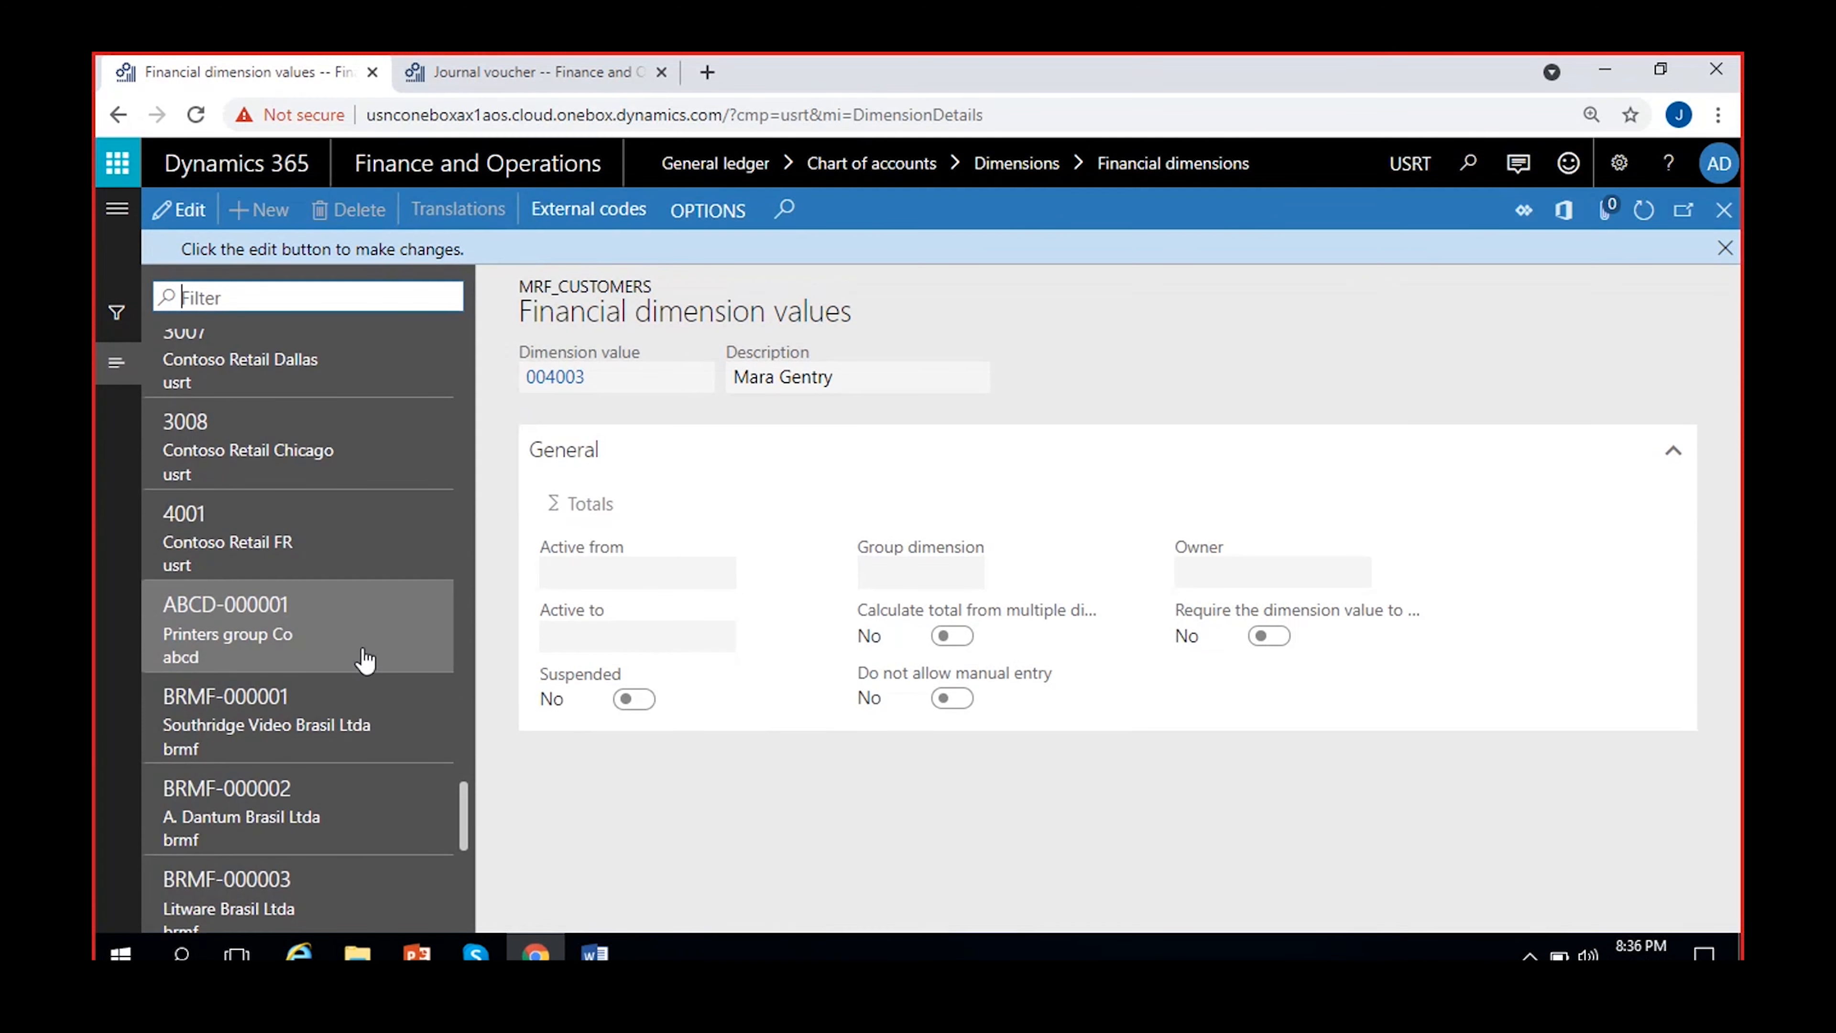
scroll(365, 659, down, 5)
scroll(348, 643, down, 5)
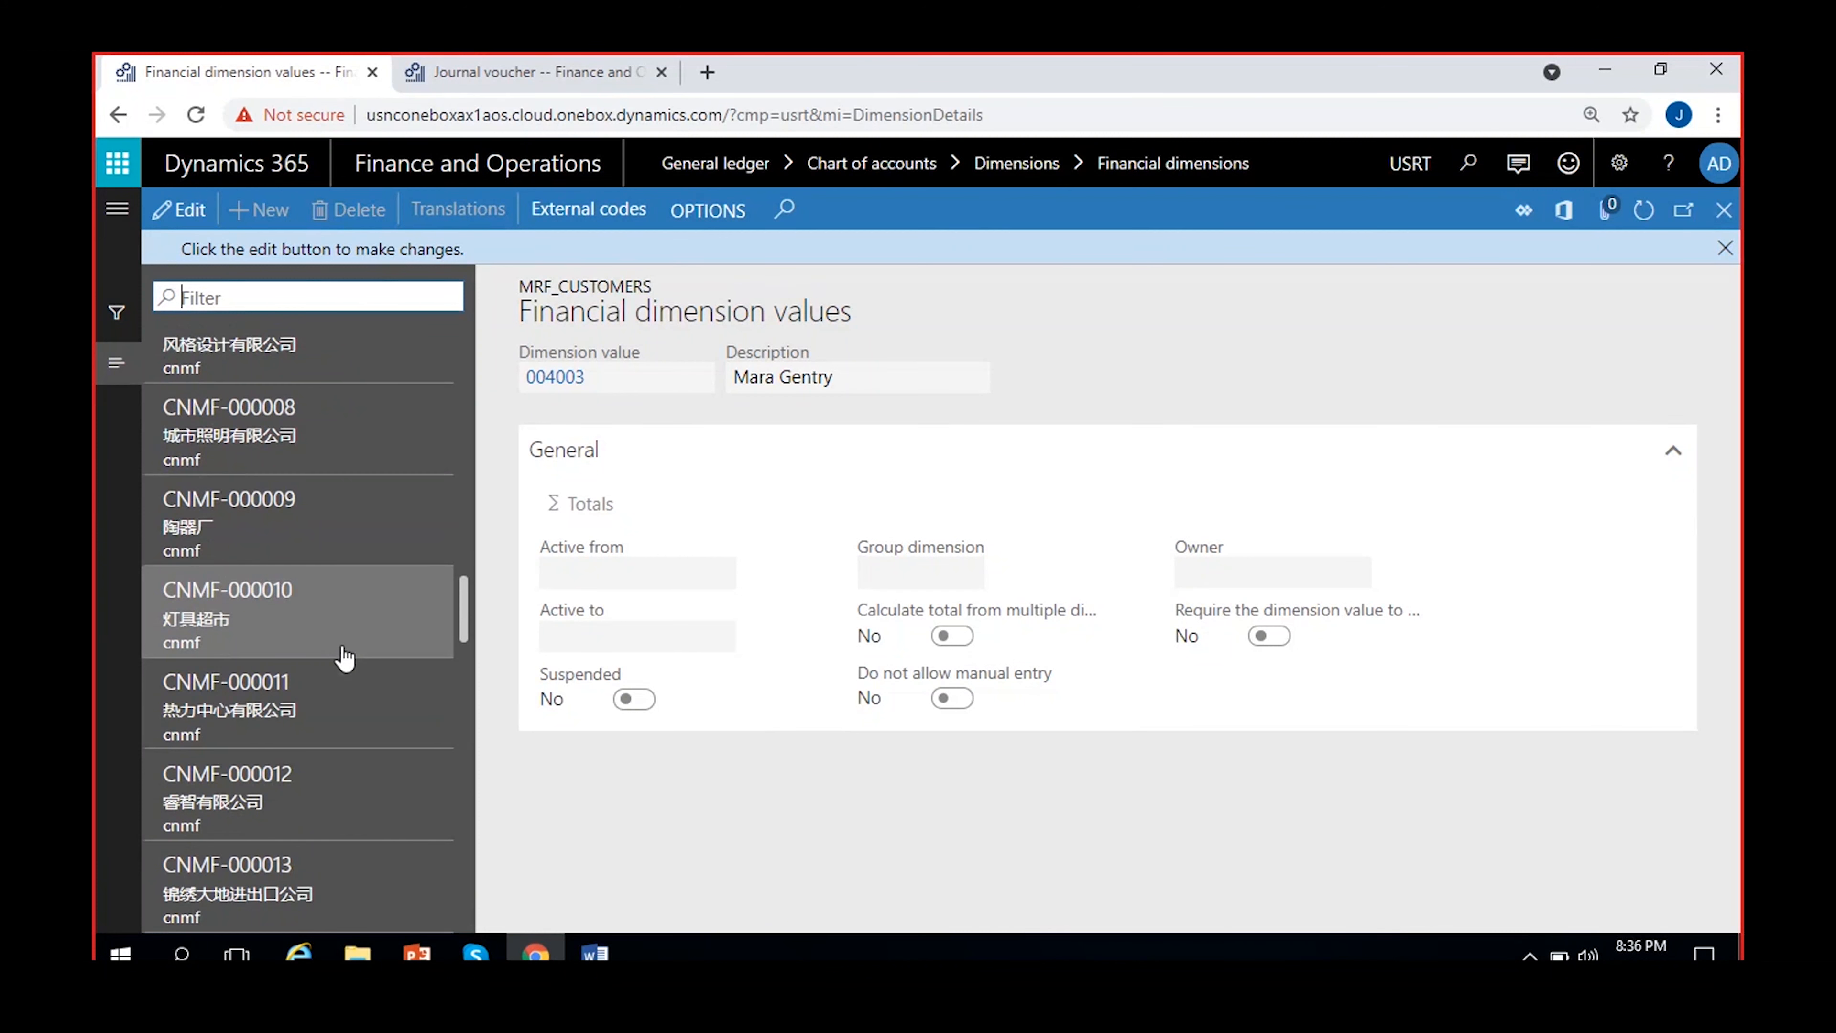
click(1724, 248)
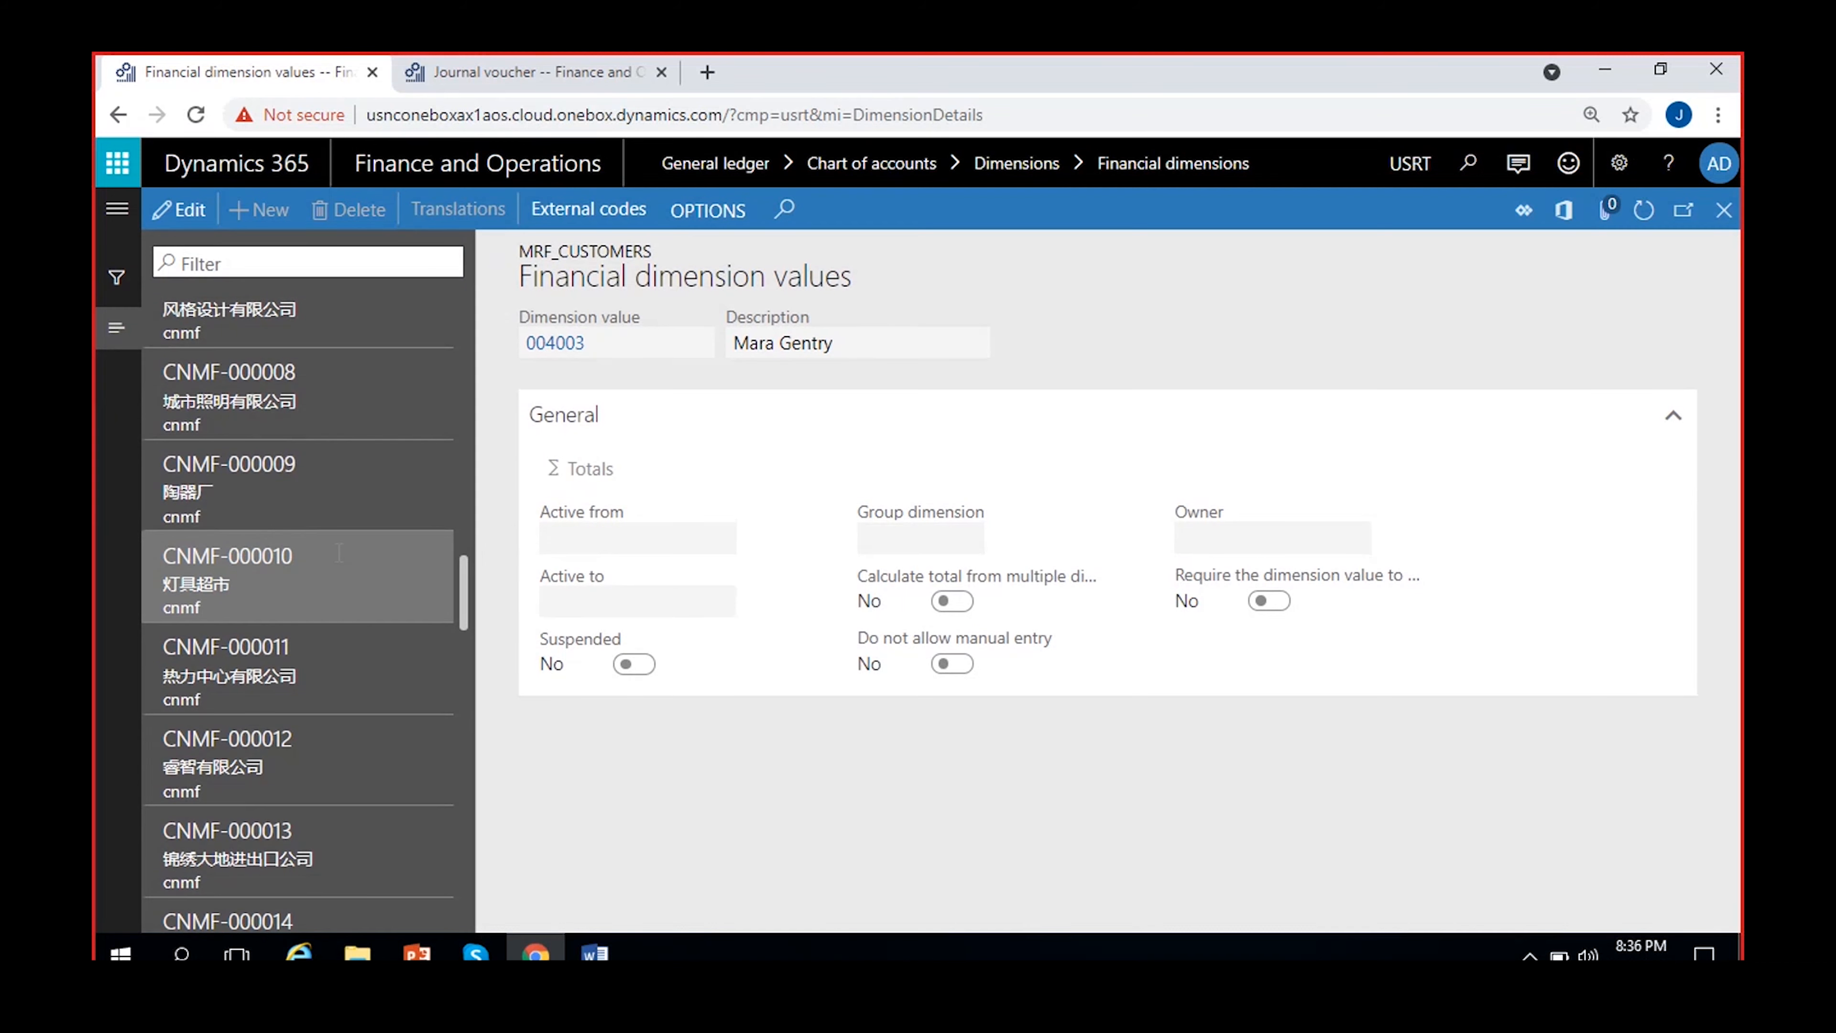
scroll(339, 579, down, 10)
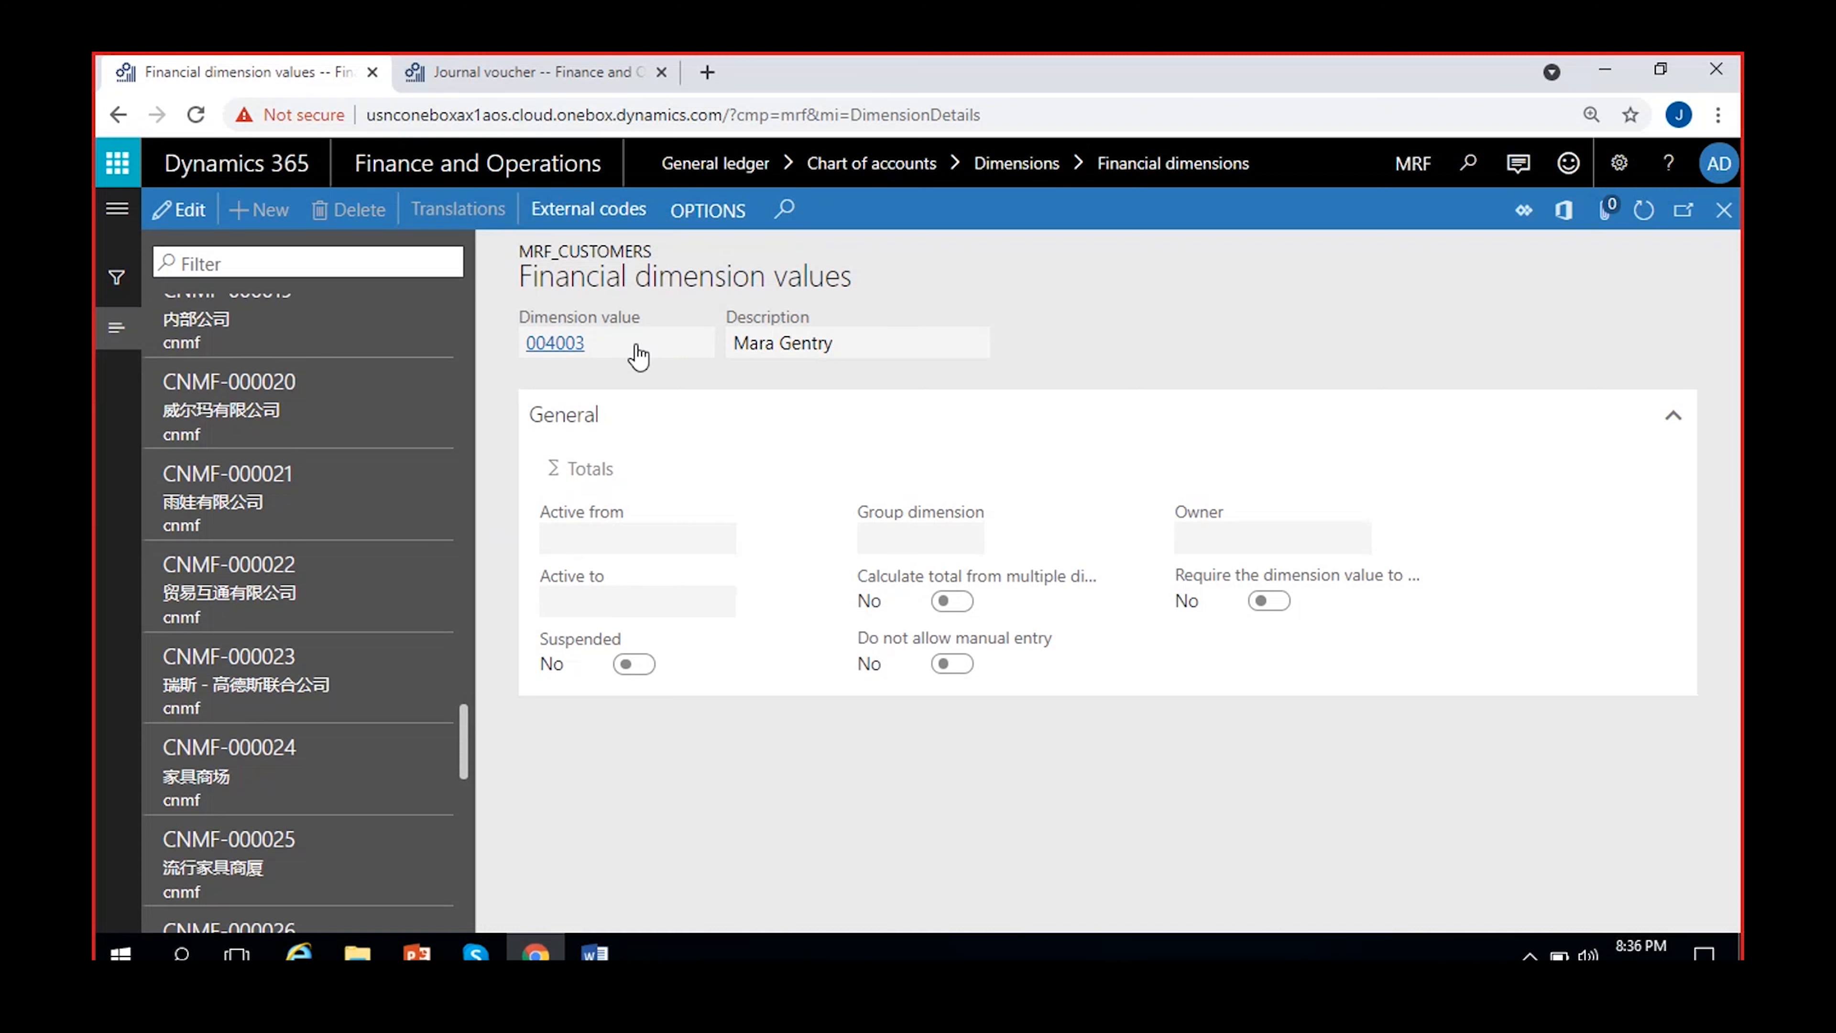
drag(846, 349, 715, 351)
click(1181, 351)
click(1723, 211)
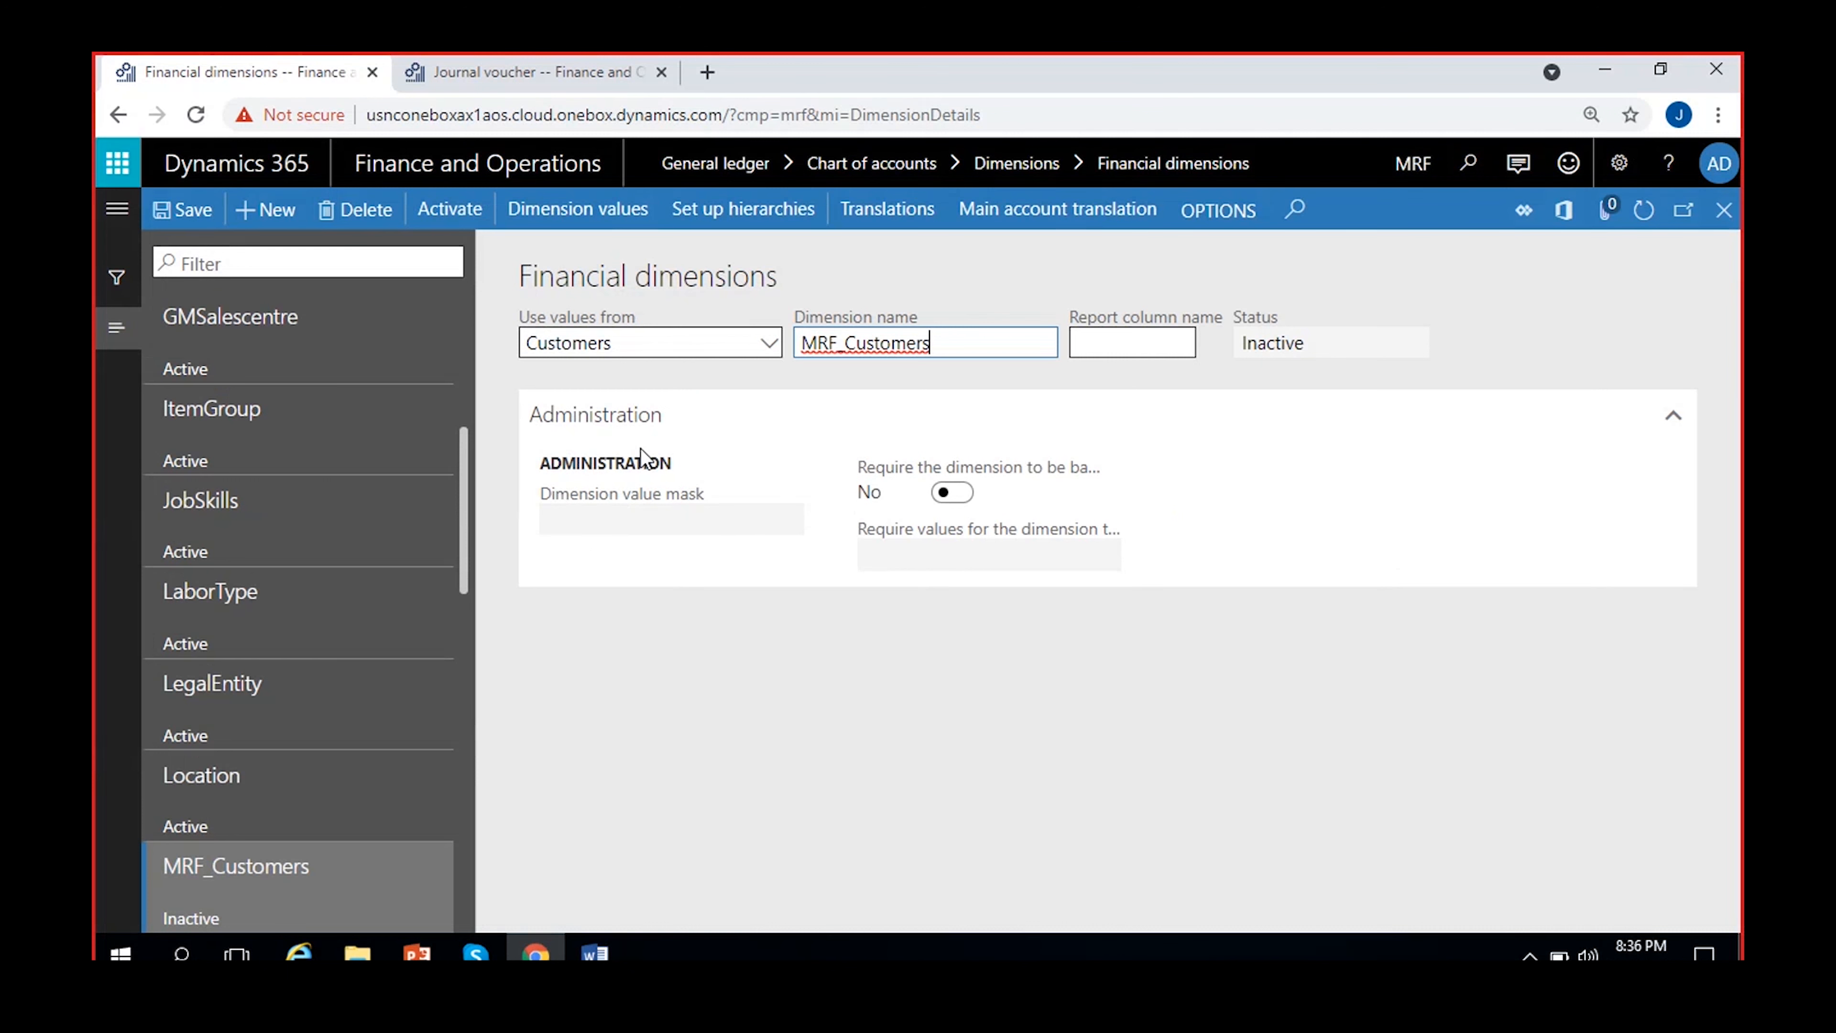
Examine the other entities offered as value source for MRF_Customers, keeping Customers selected
click(765, 344)
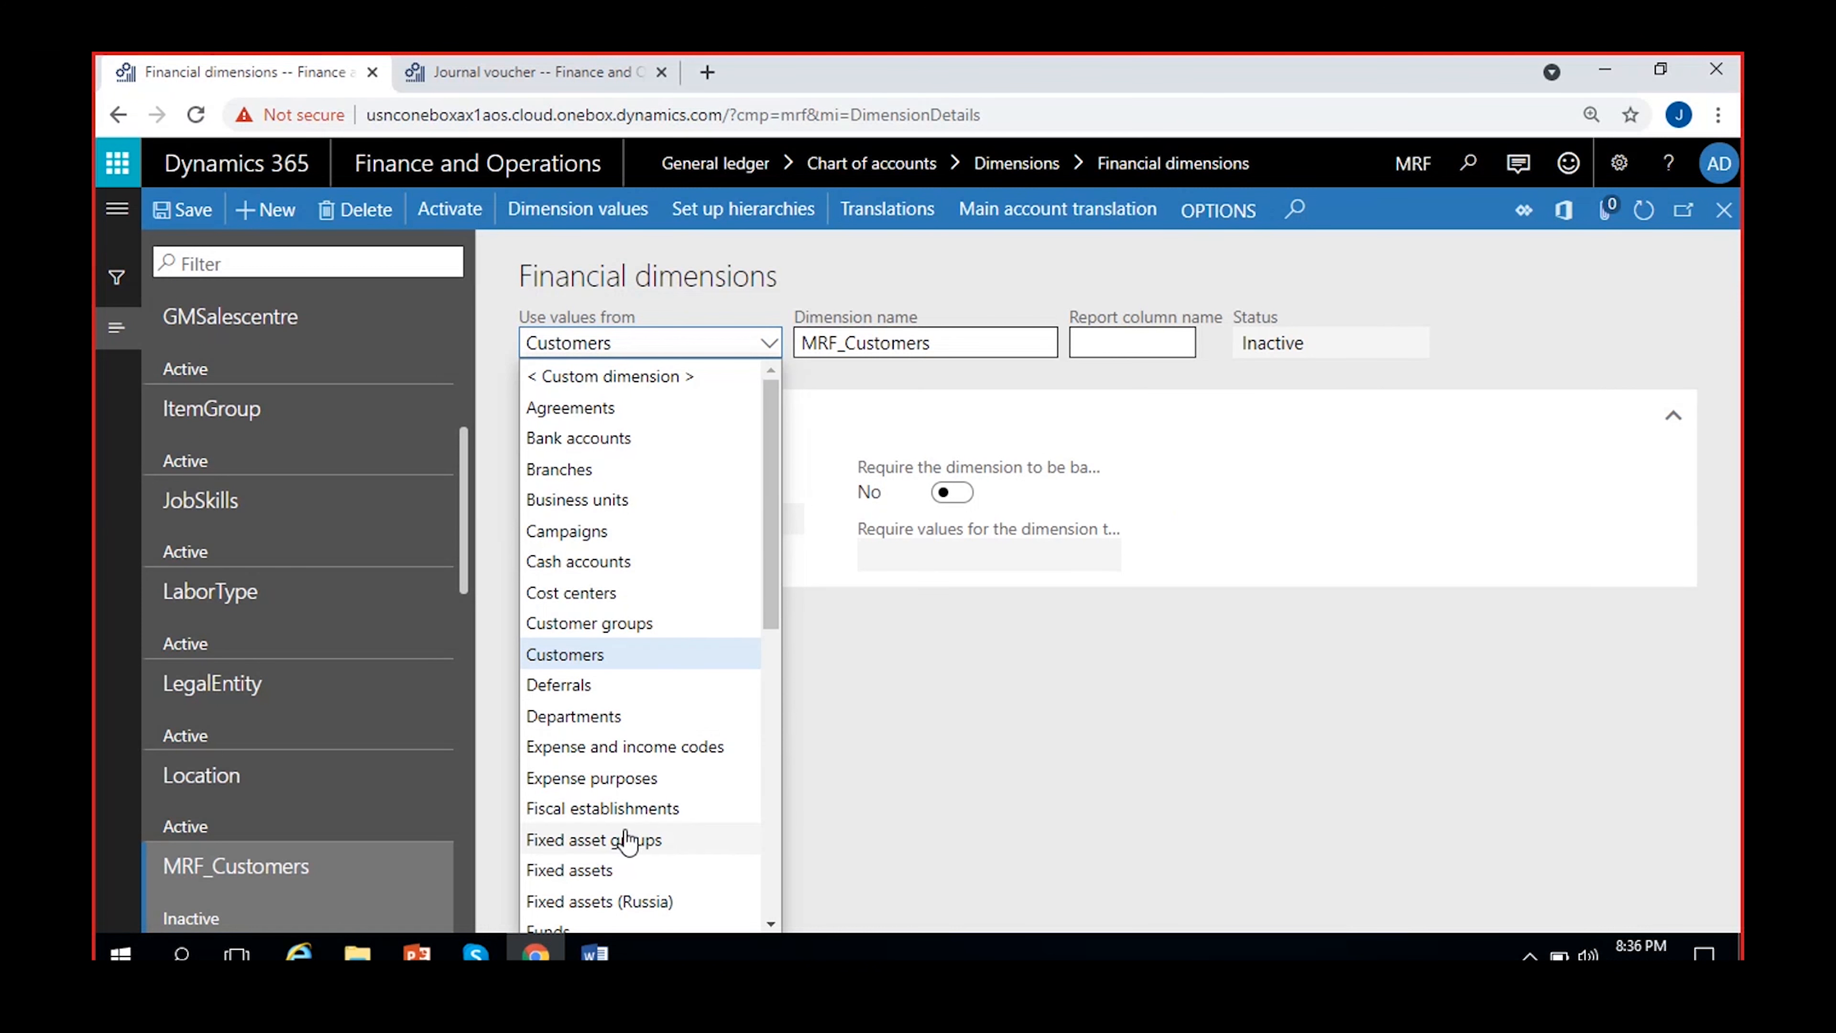
scroll(620, 837, down, 2)
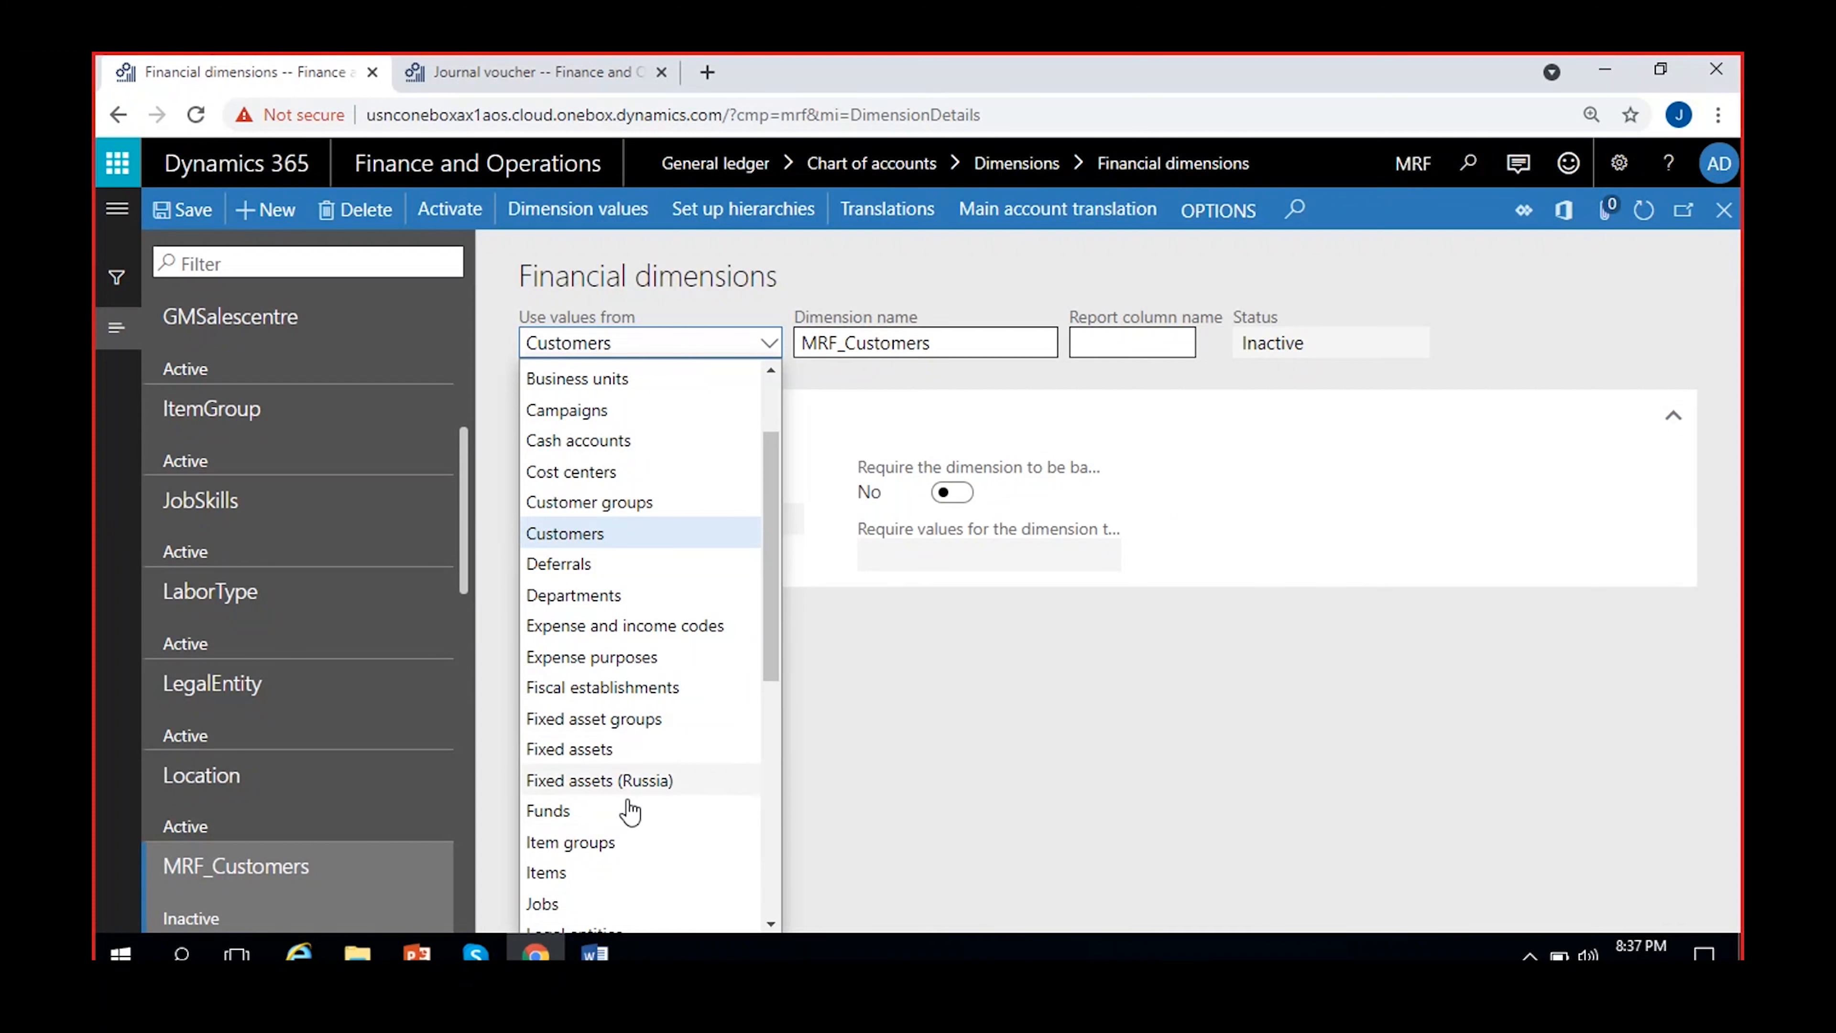
scroll(643, 845, down, 2)
scroll(644, 845, down, 2)
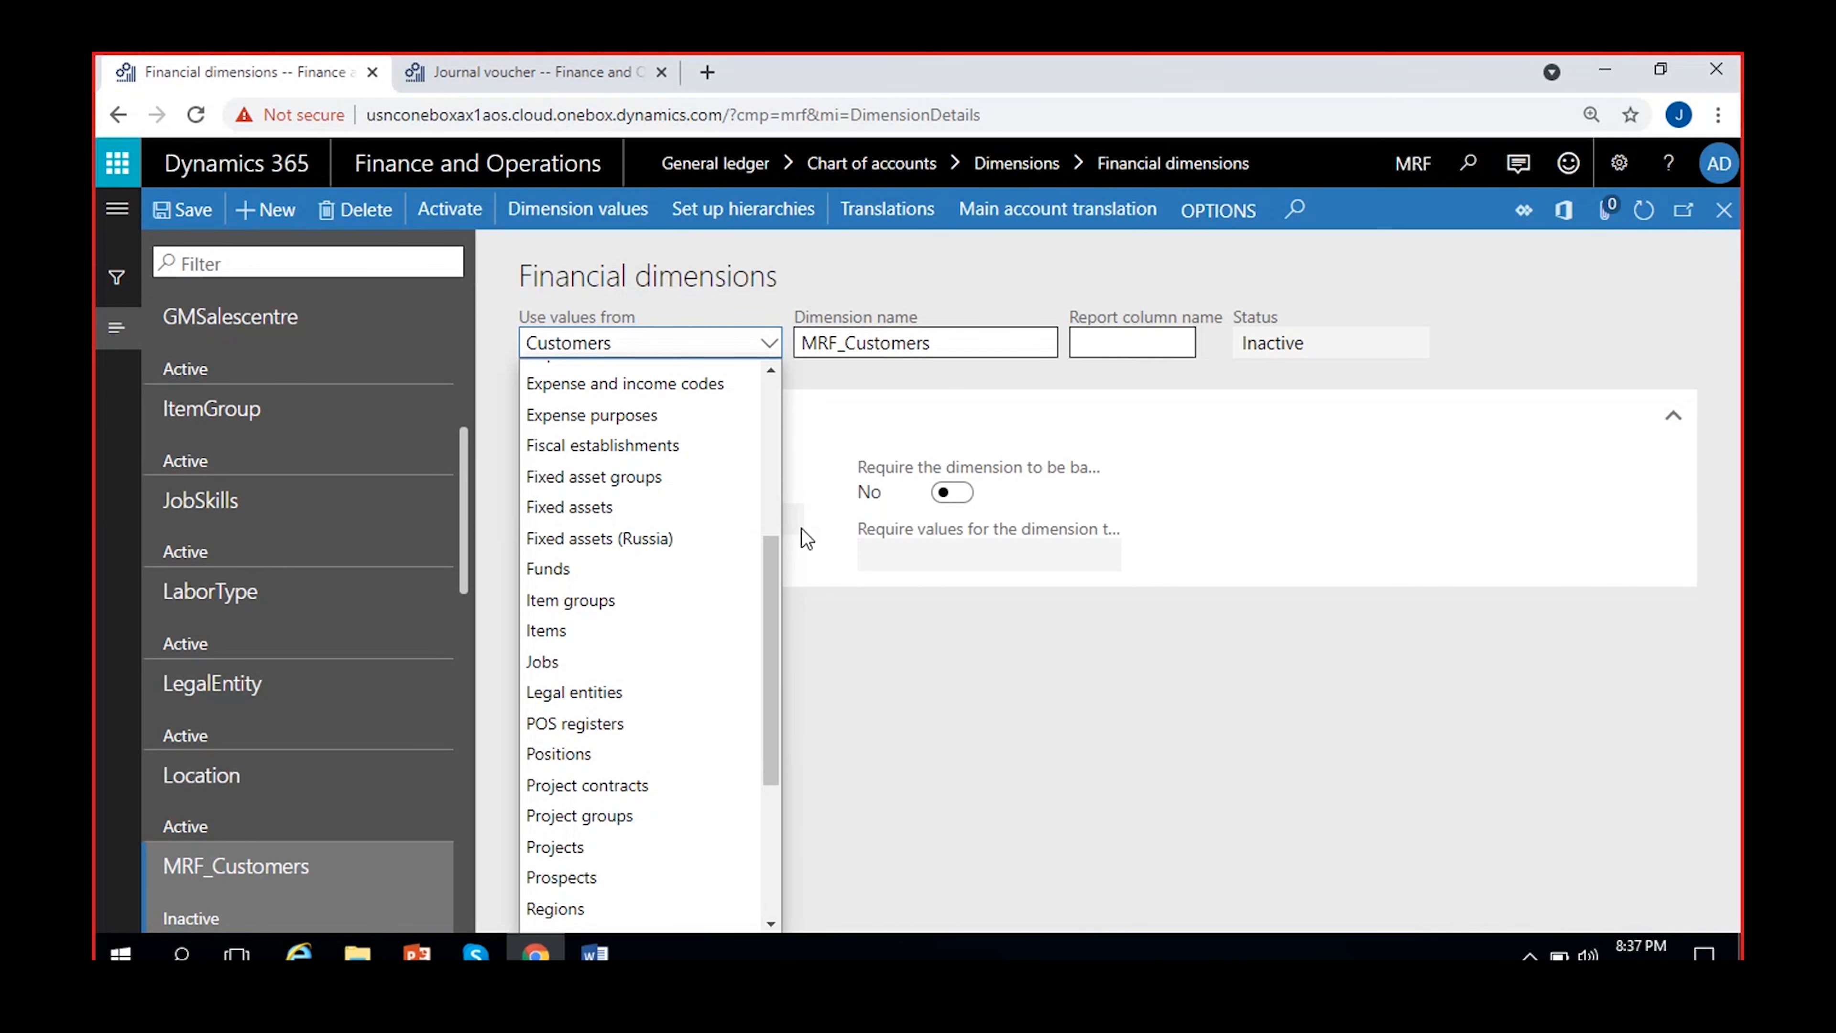
scroll(355, 759, up, 2)
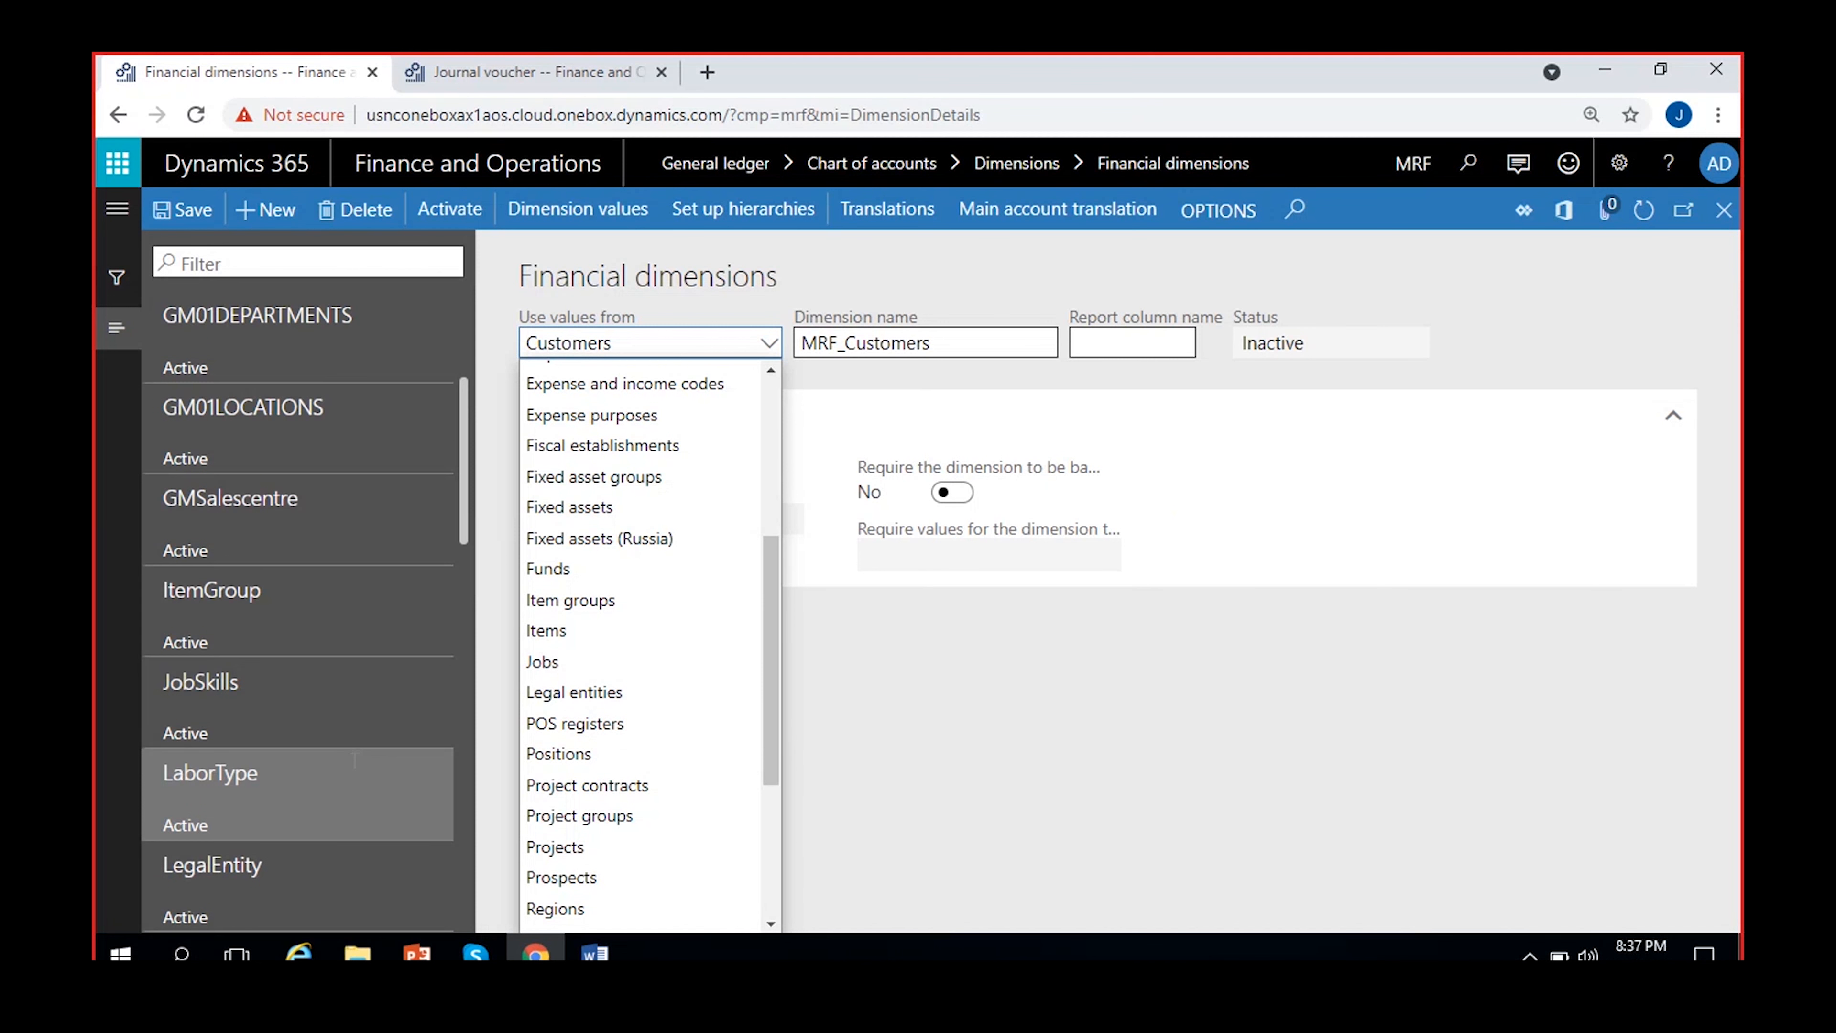
scroll(355, 759, down, 1)
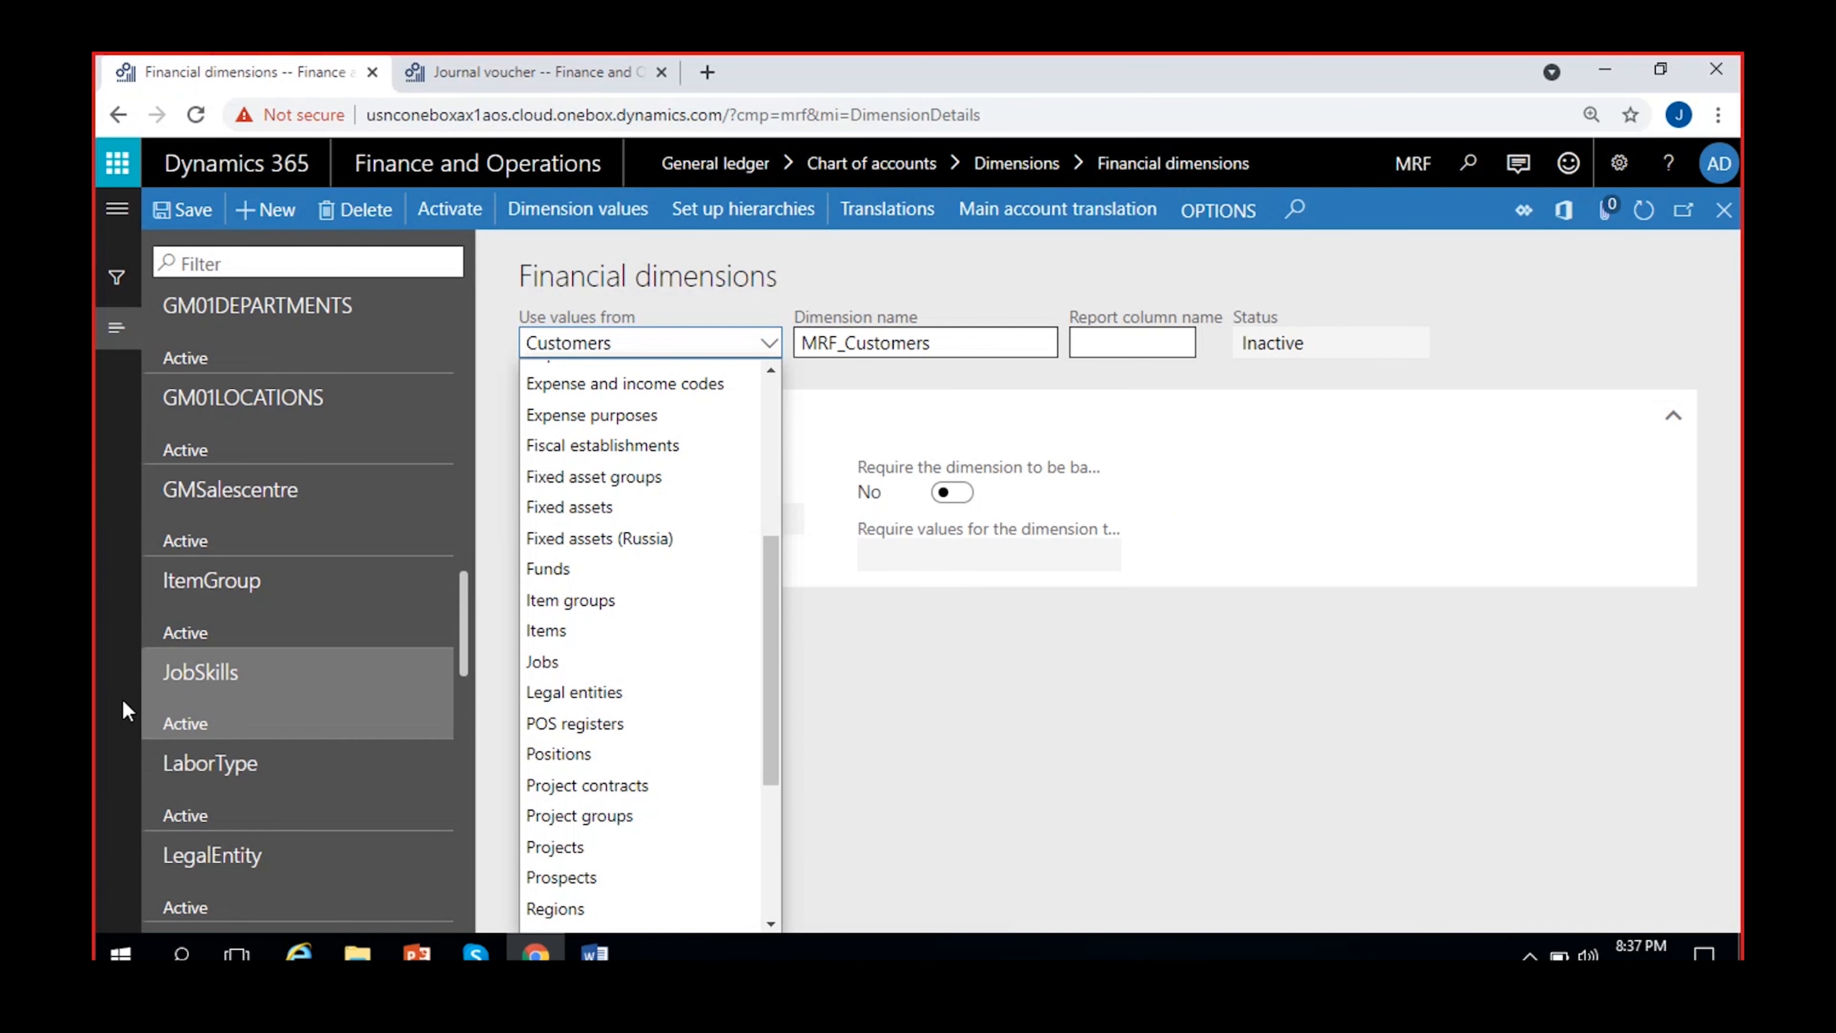
click(975, 737)
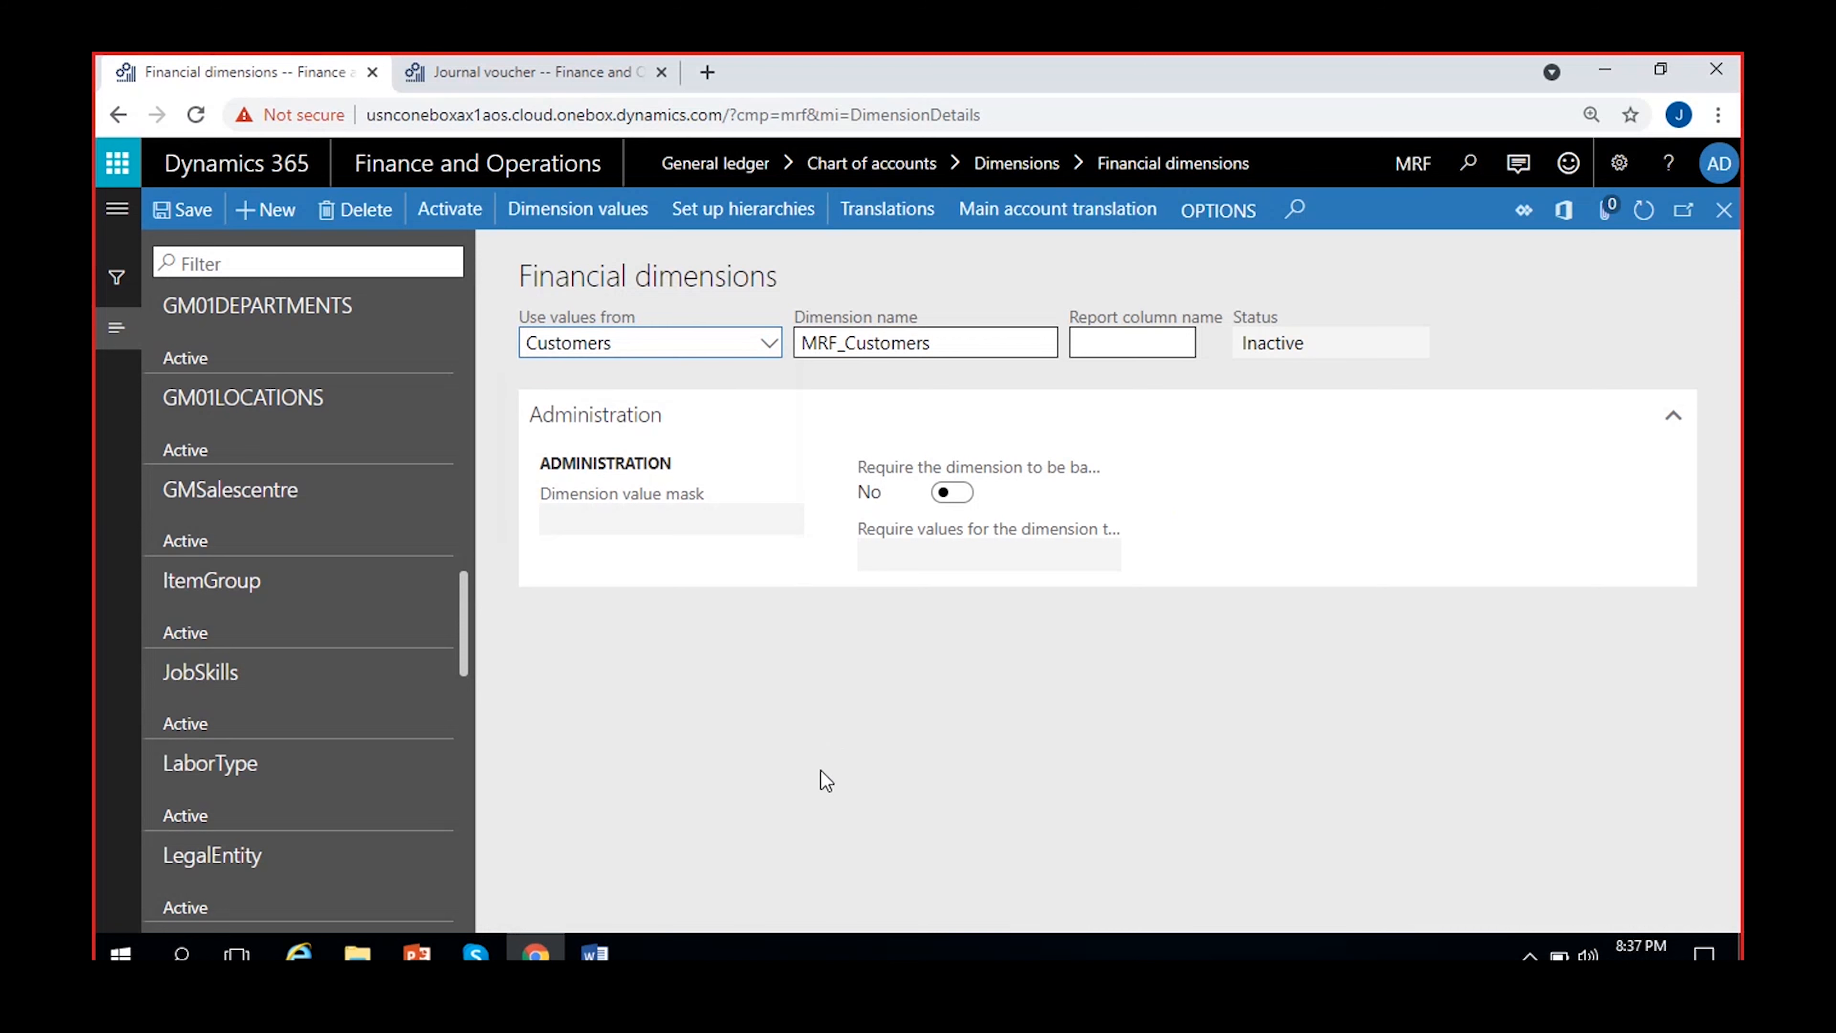
scroll(410, 742, up, 15)
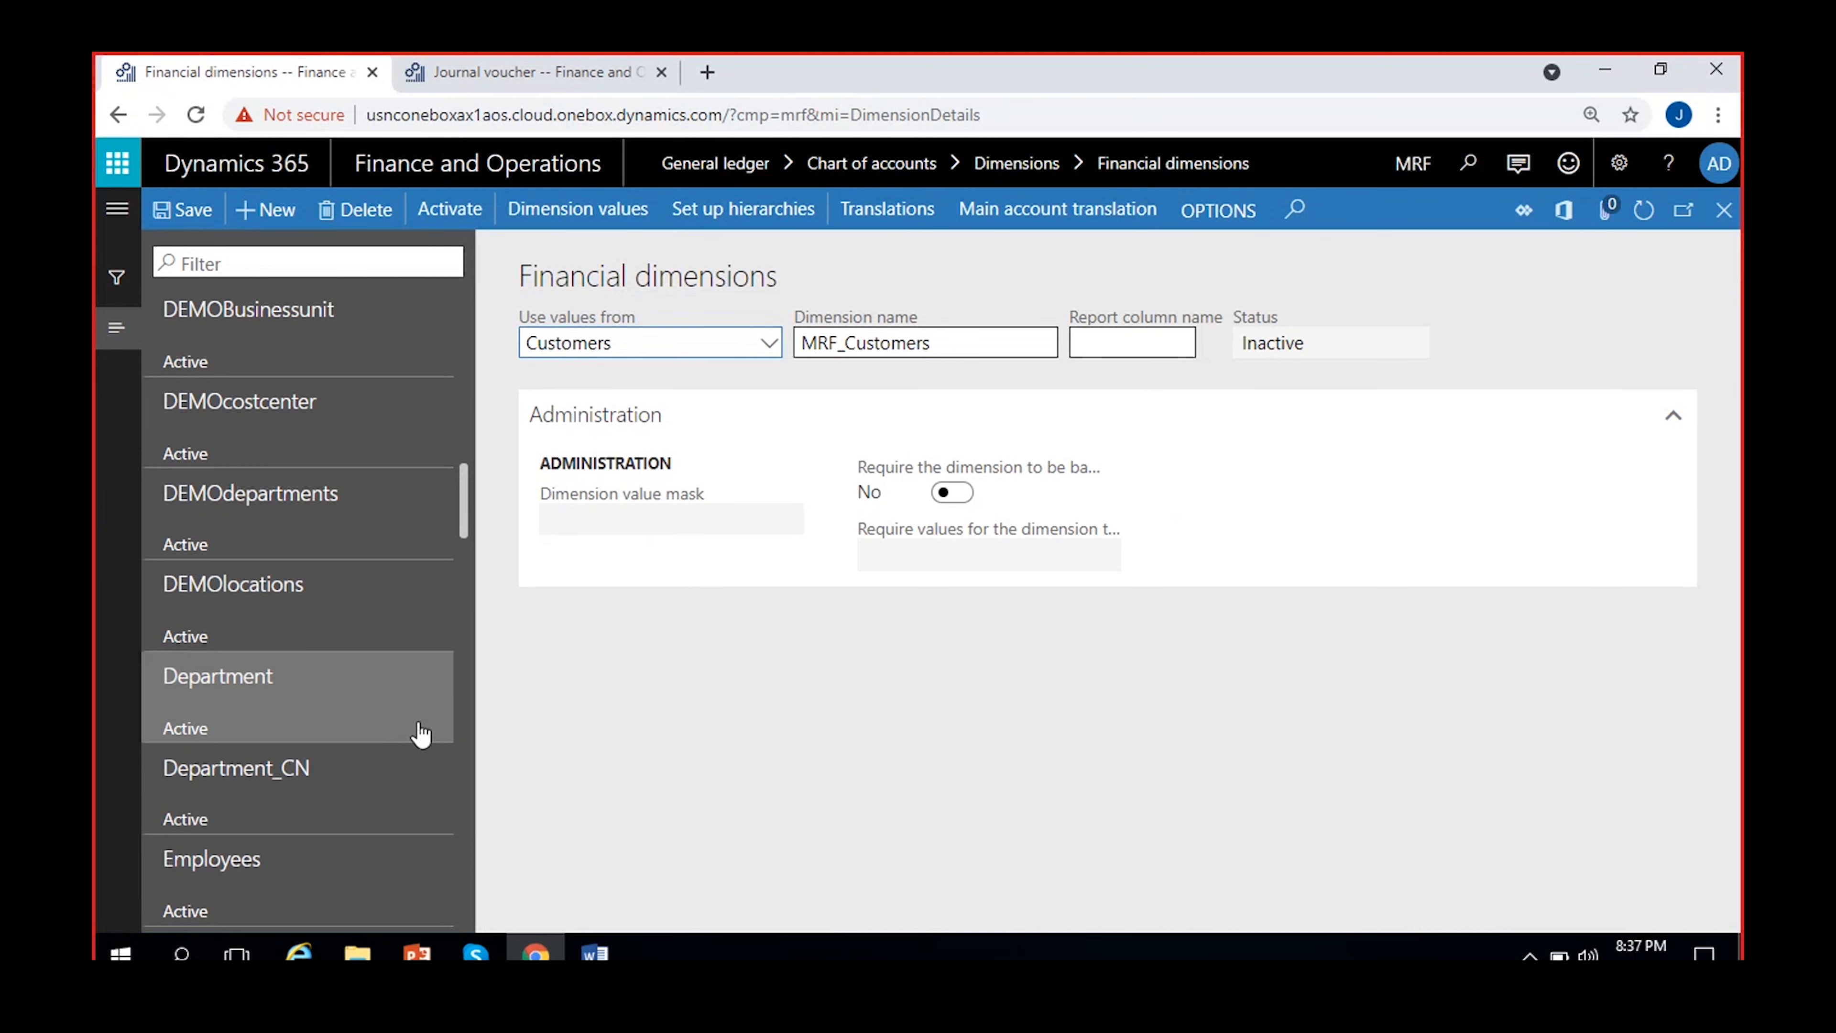
scroll(419, 732, up, 5)
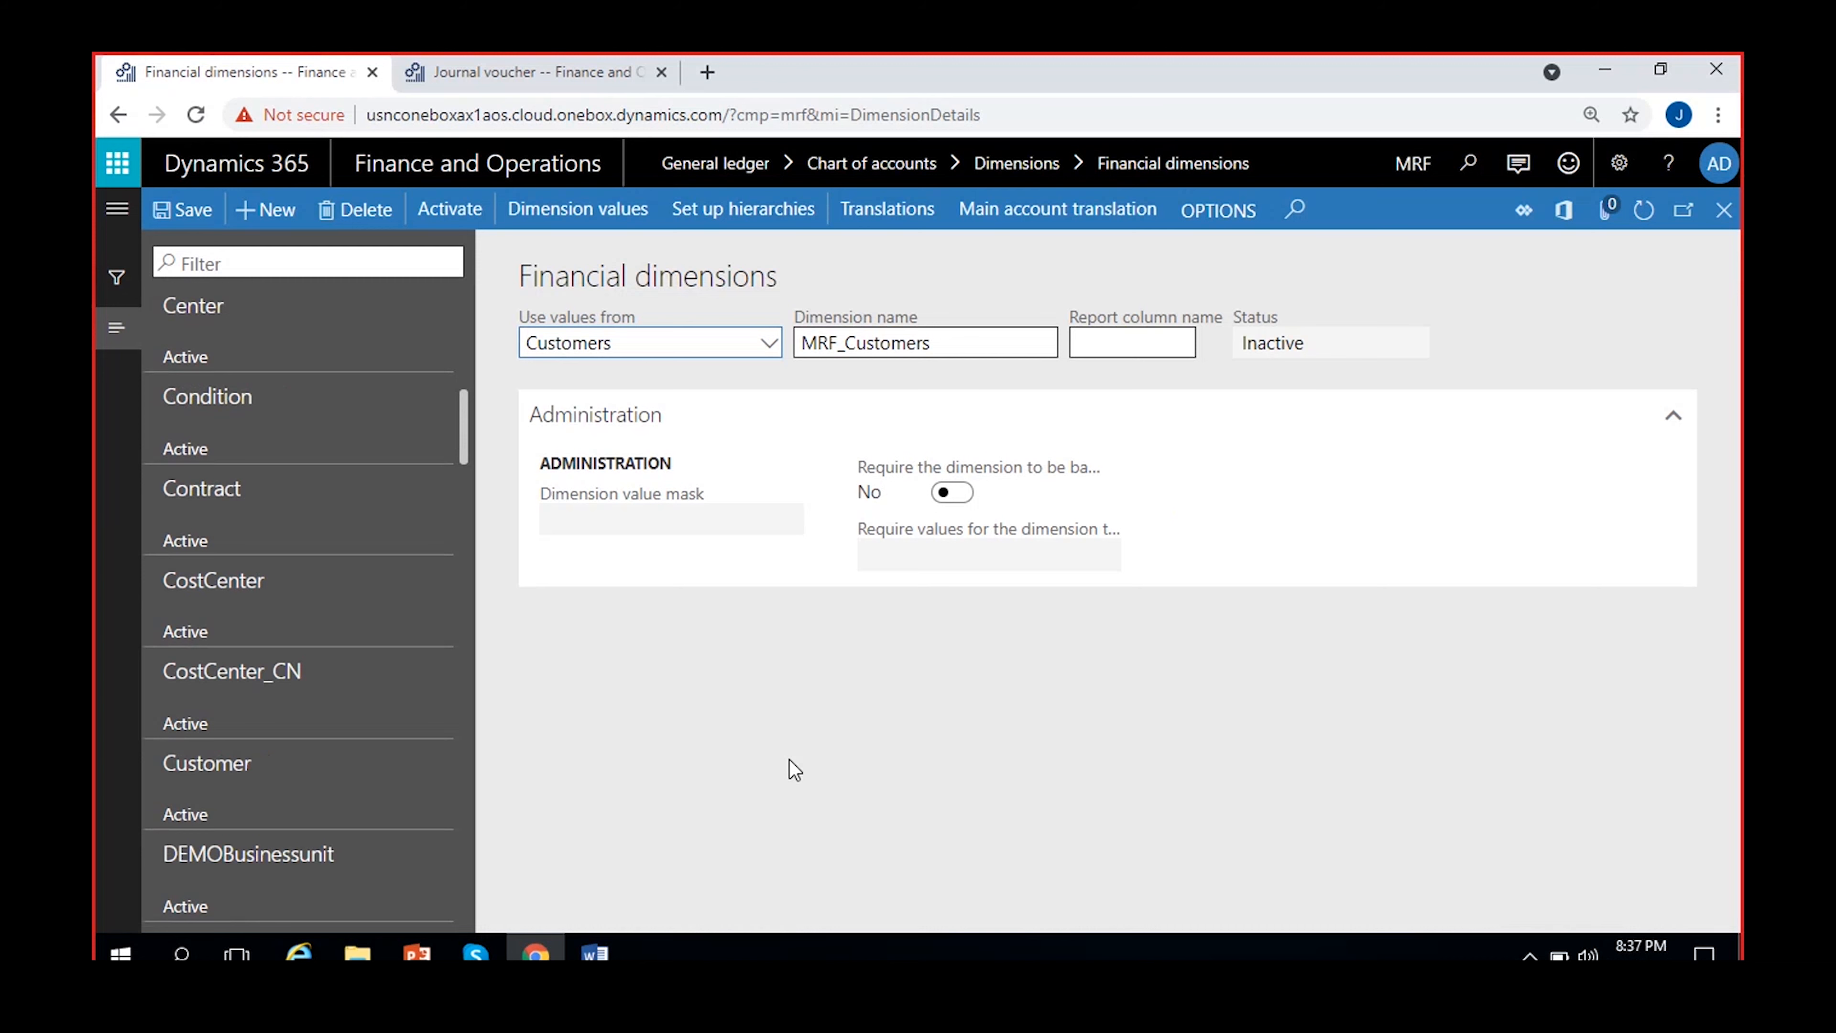
click(739, 344)
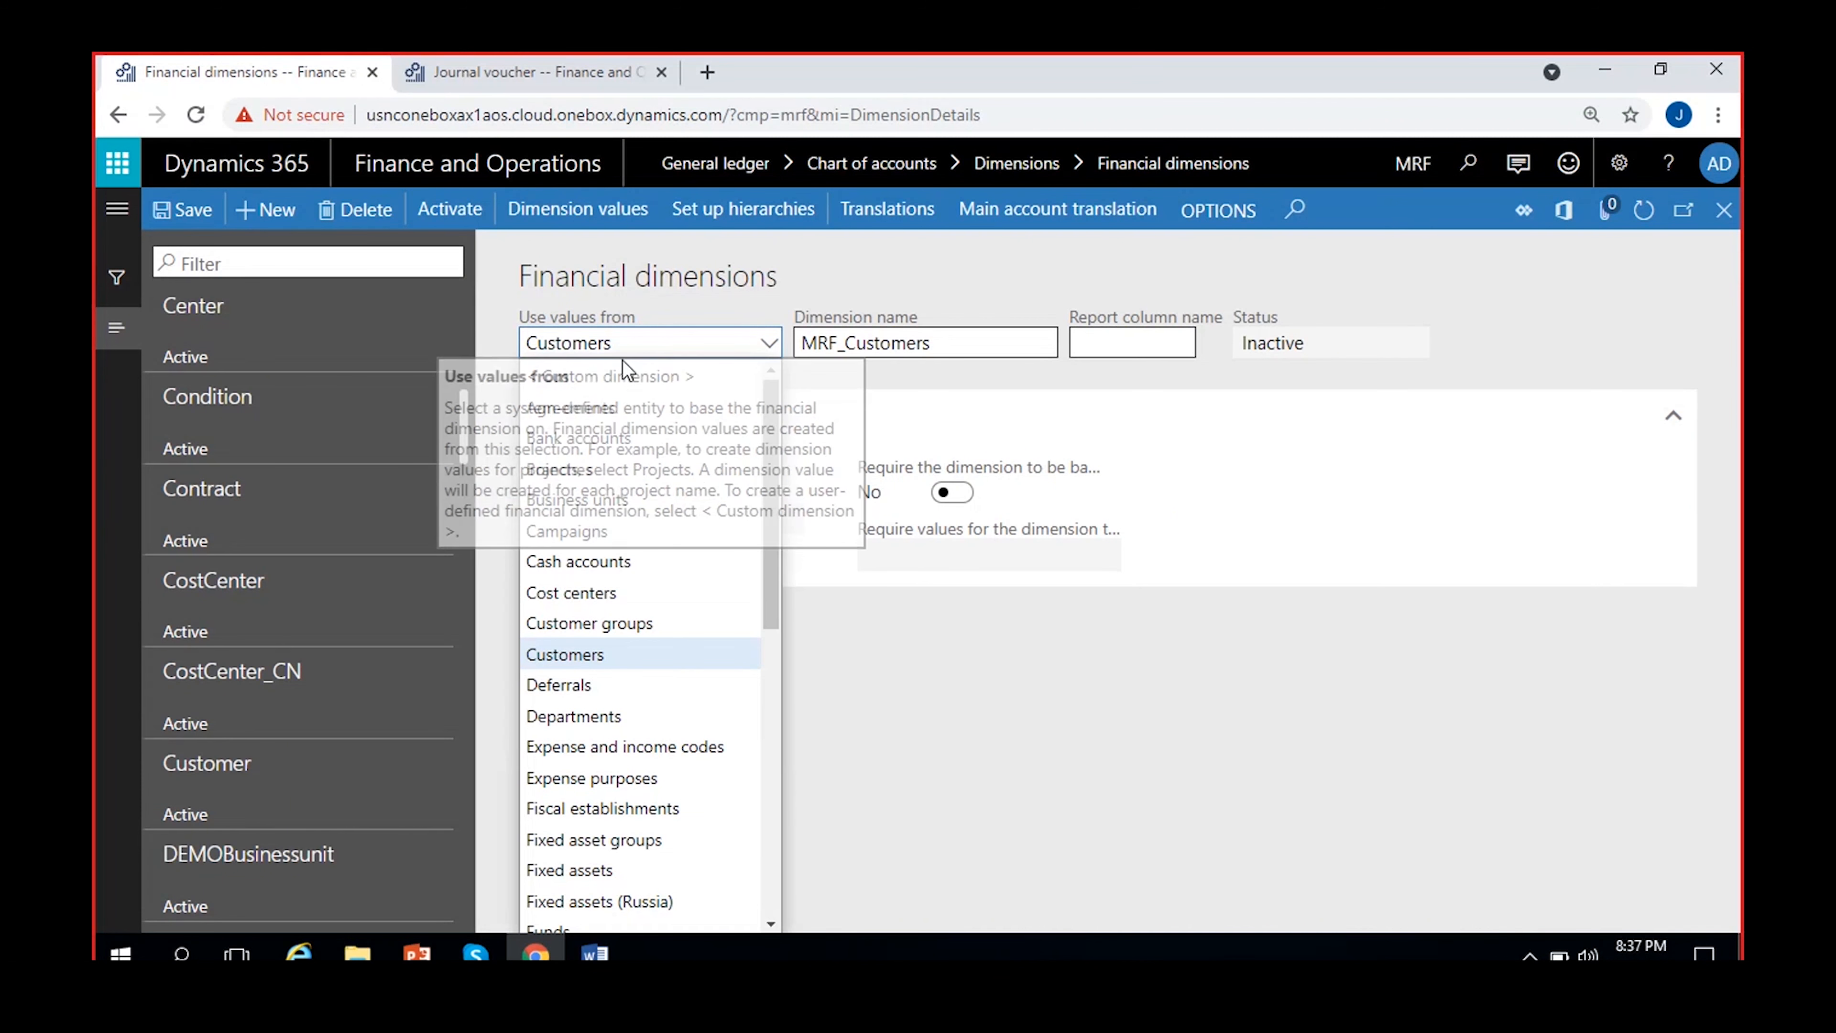
click(891, 672)
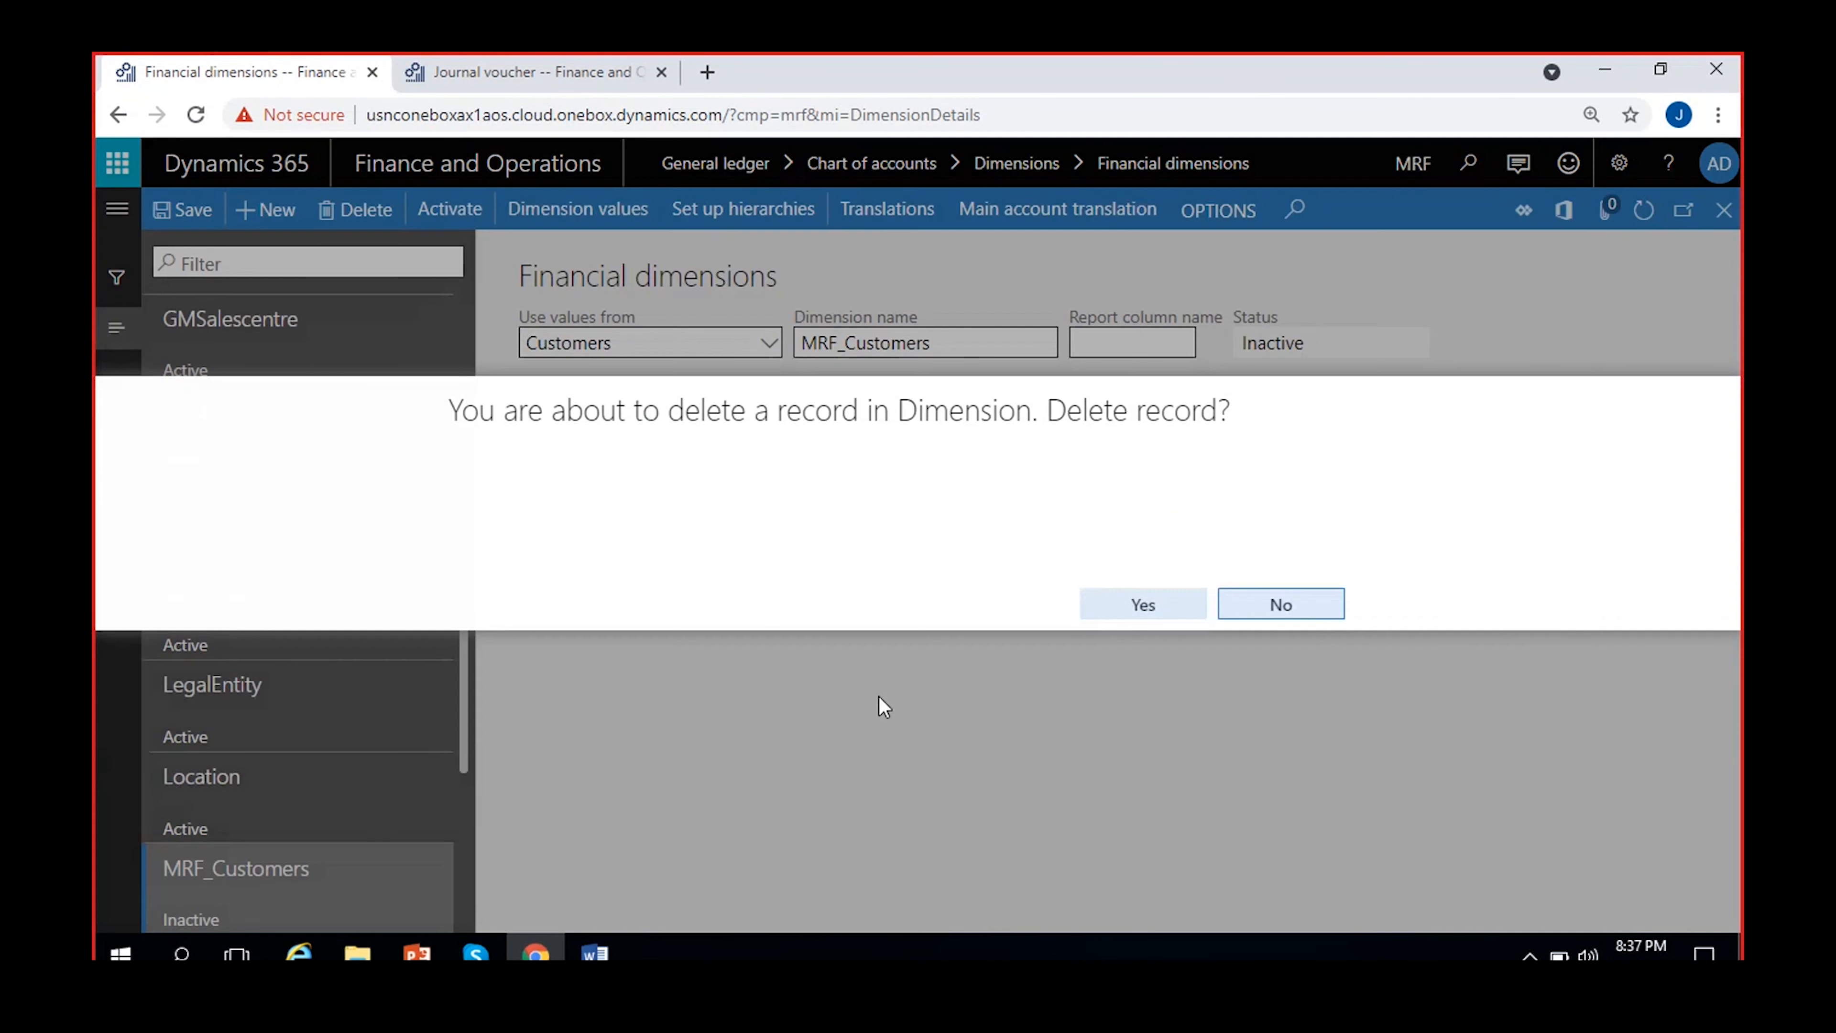
Delete the MRF_Customers financial dimension together with all its dimension values, and select MRF_Department
click(1143, 605)
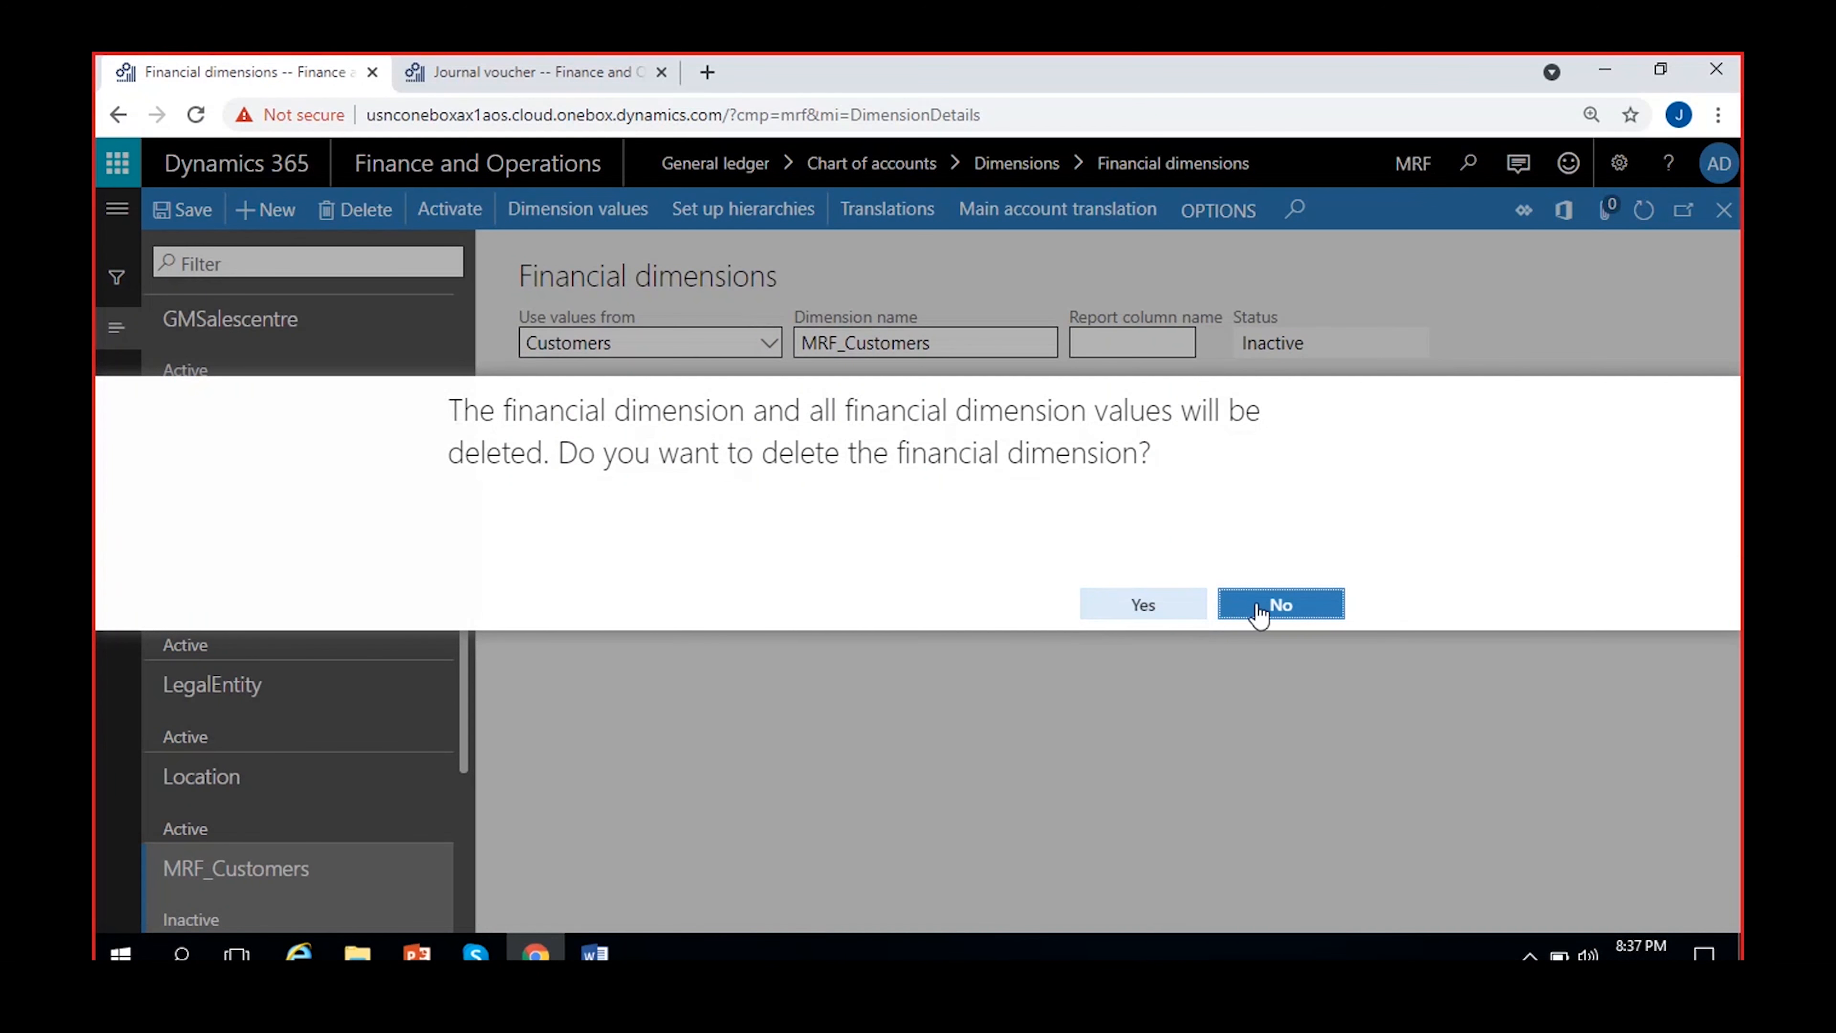
click(1153, 610)
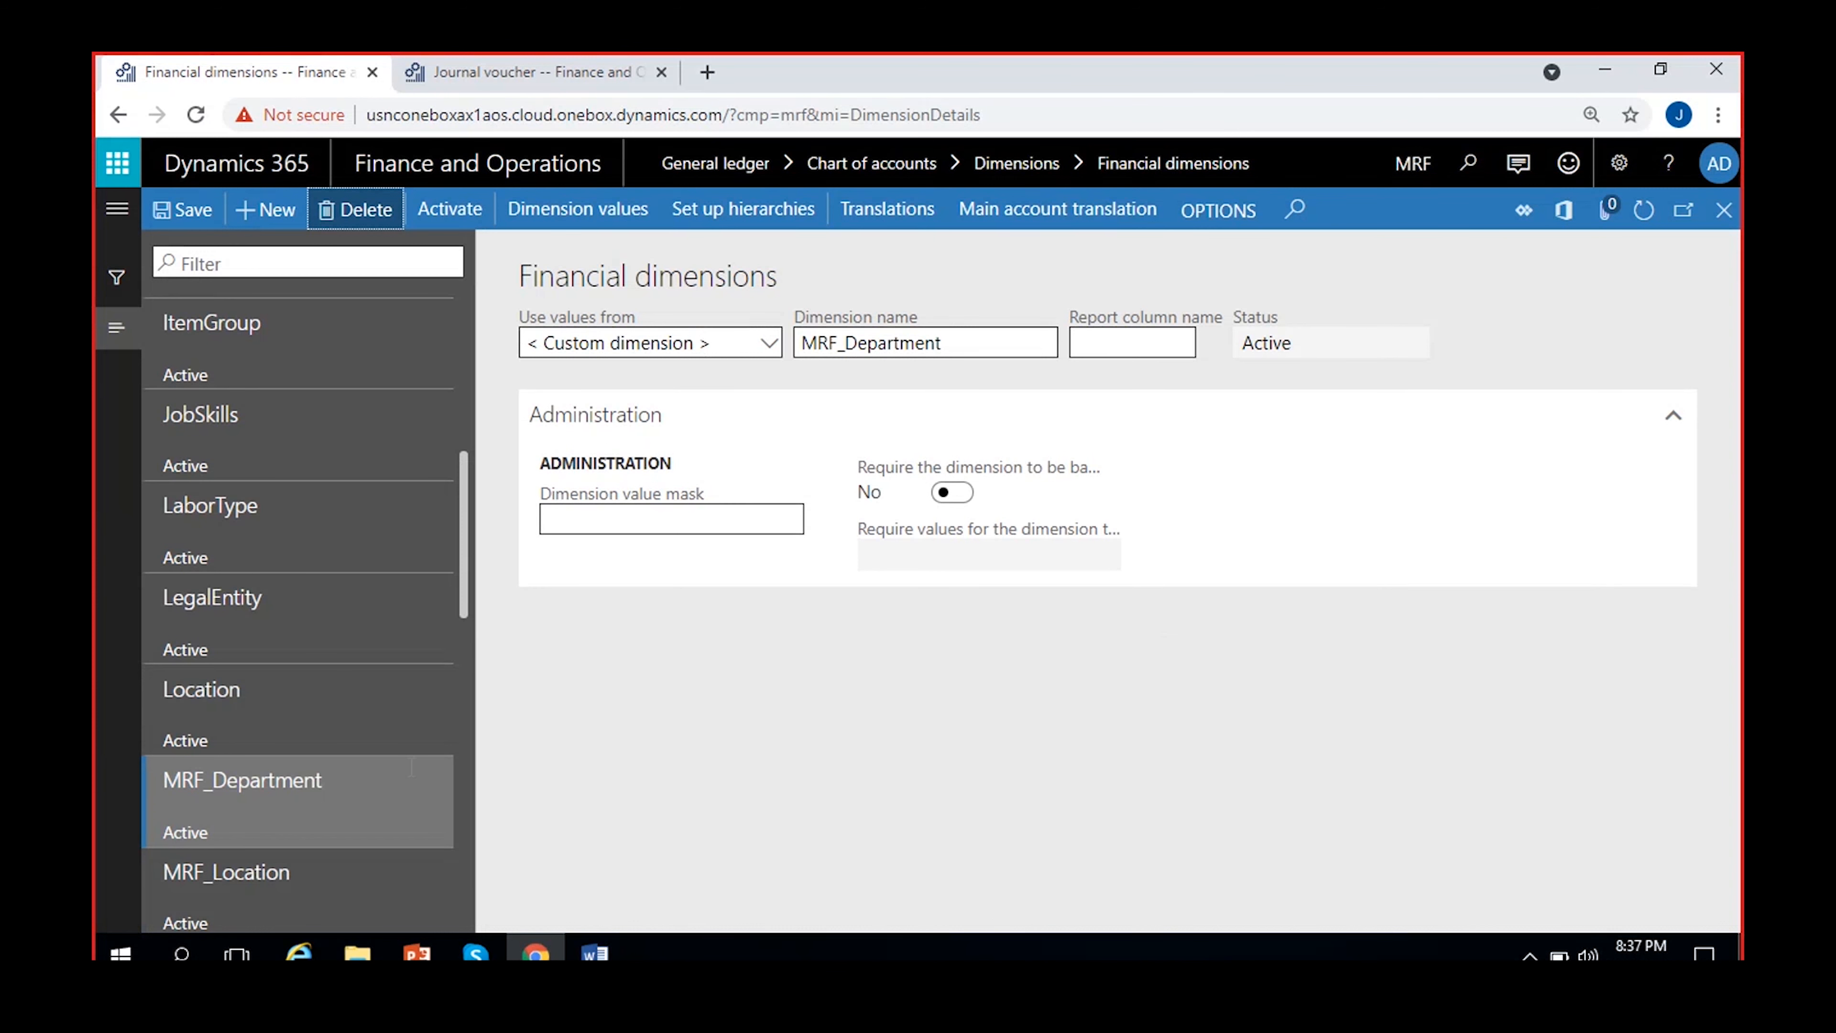
click(344, 800)
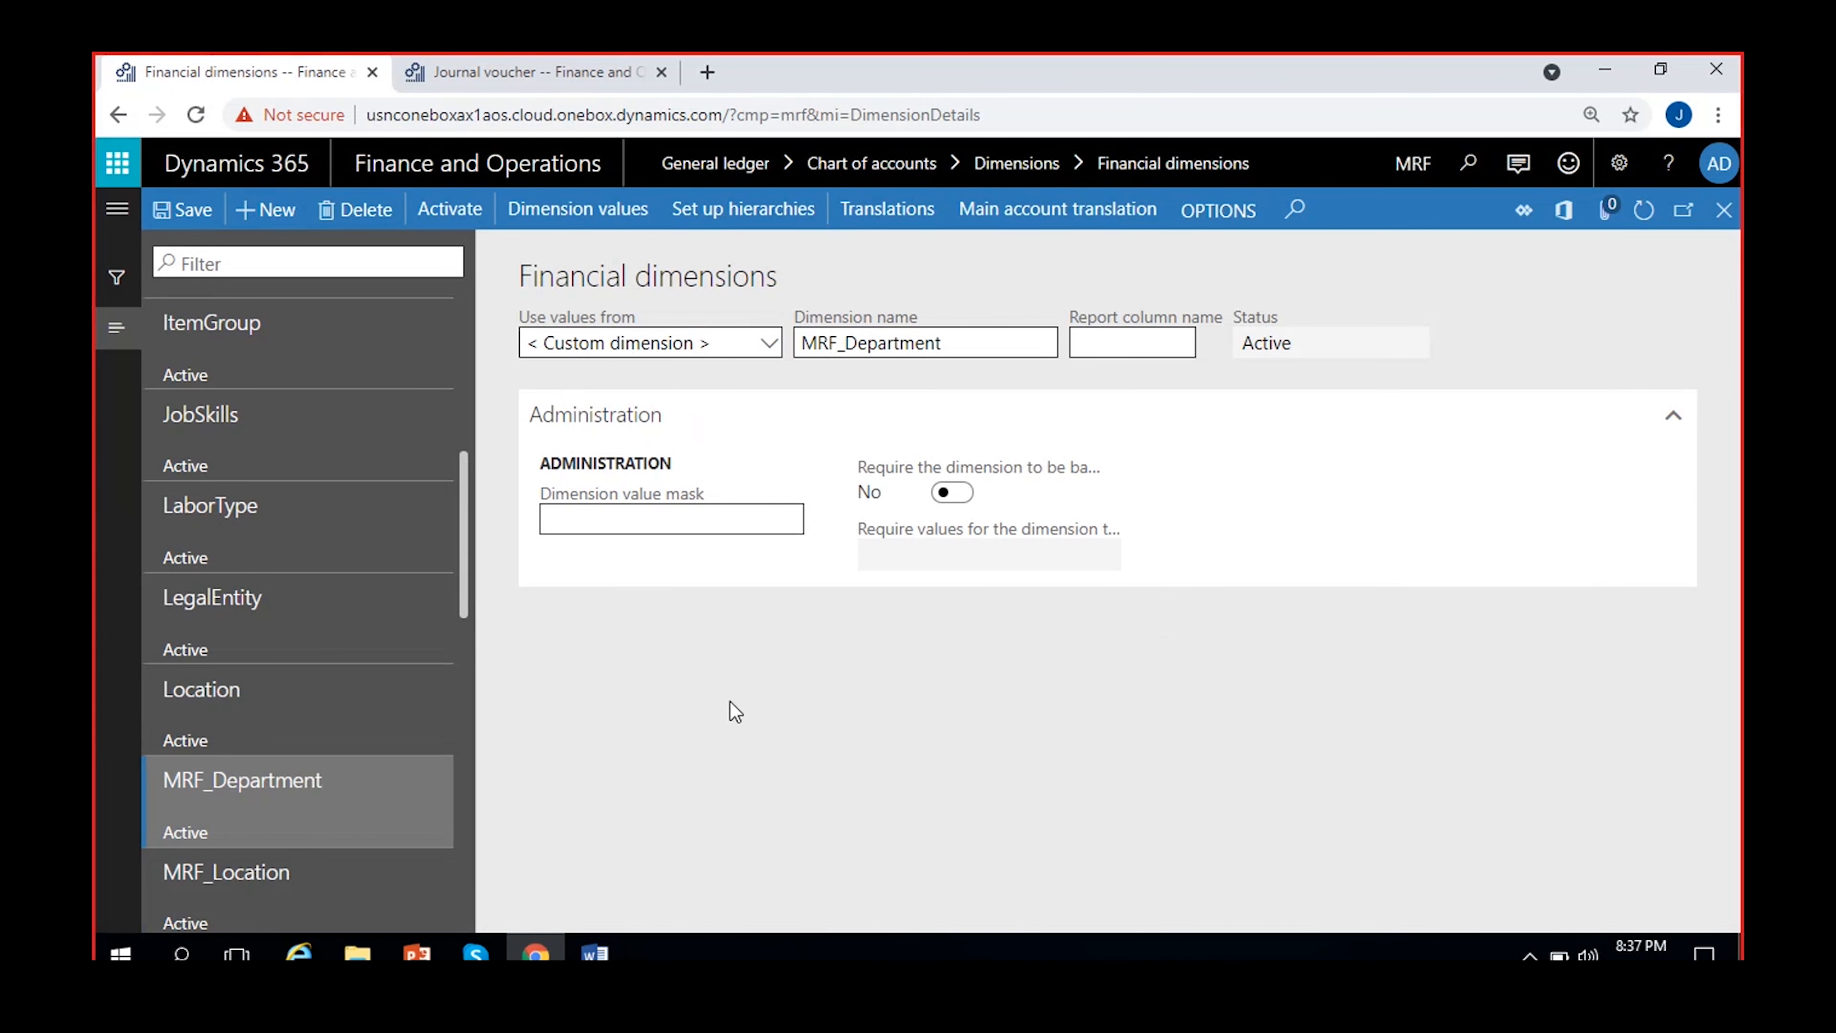